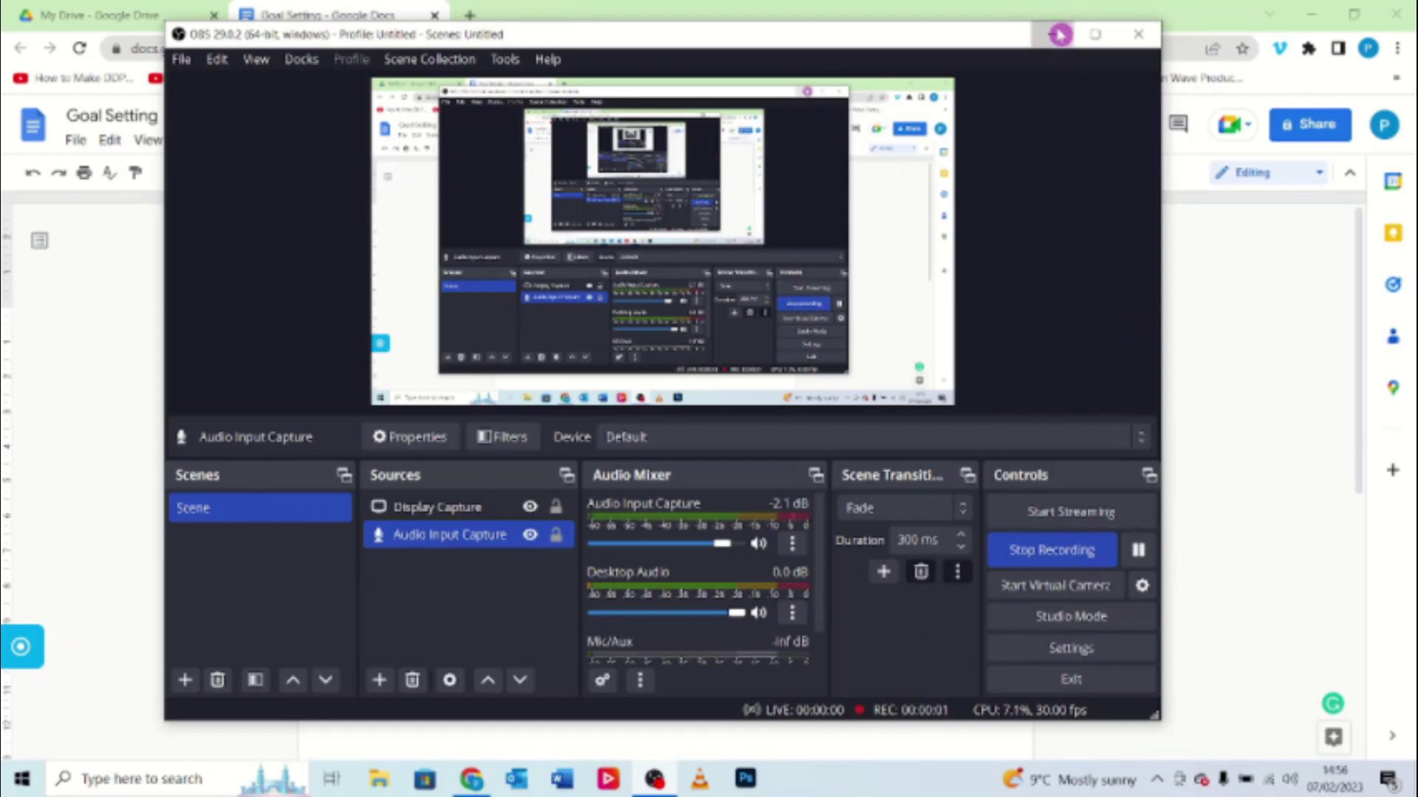
- Minimize OBS Studio so the Goal Setting document in Google Docs is visible
left_click(1055, 34)
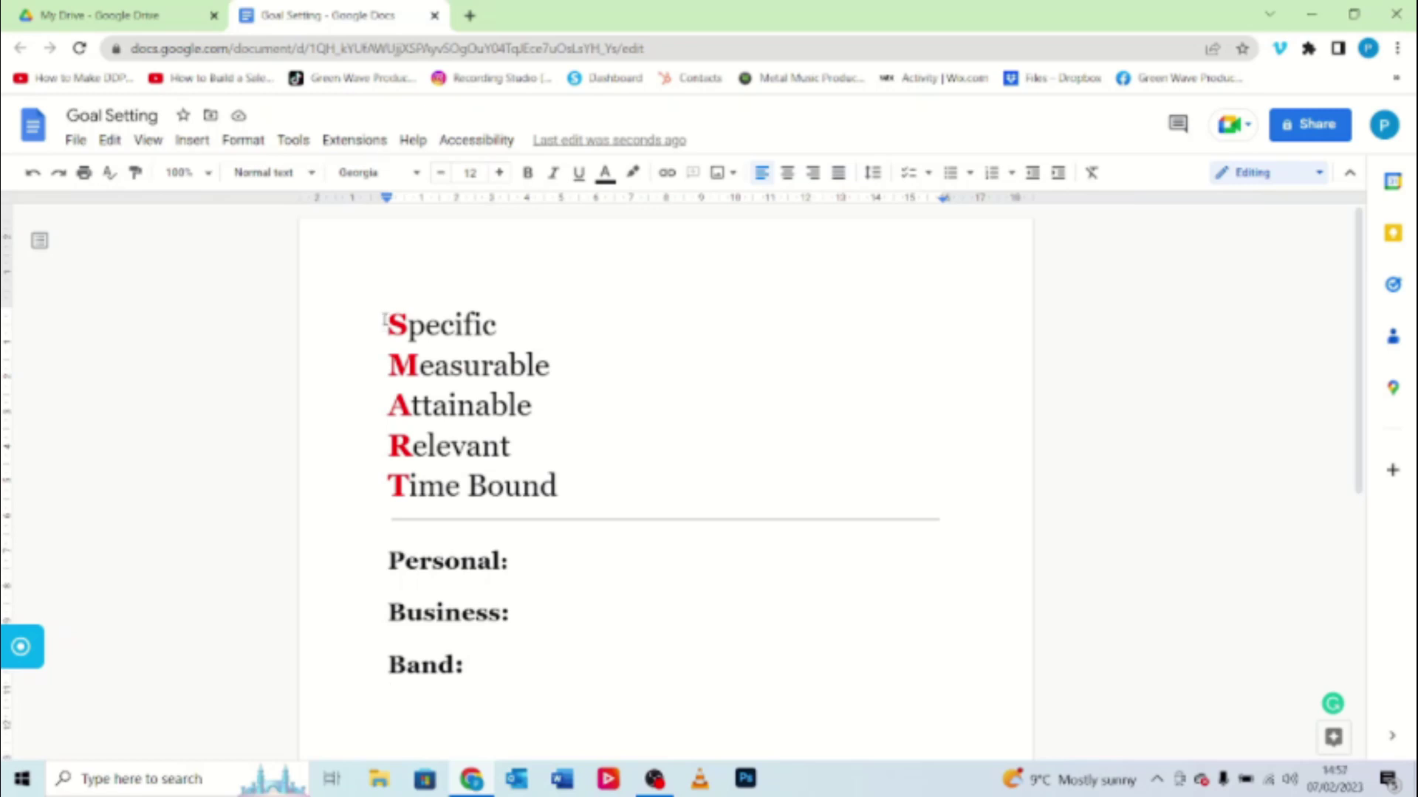
left_click_drag(384, 323, 559, 493)
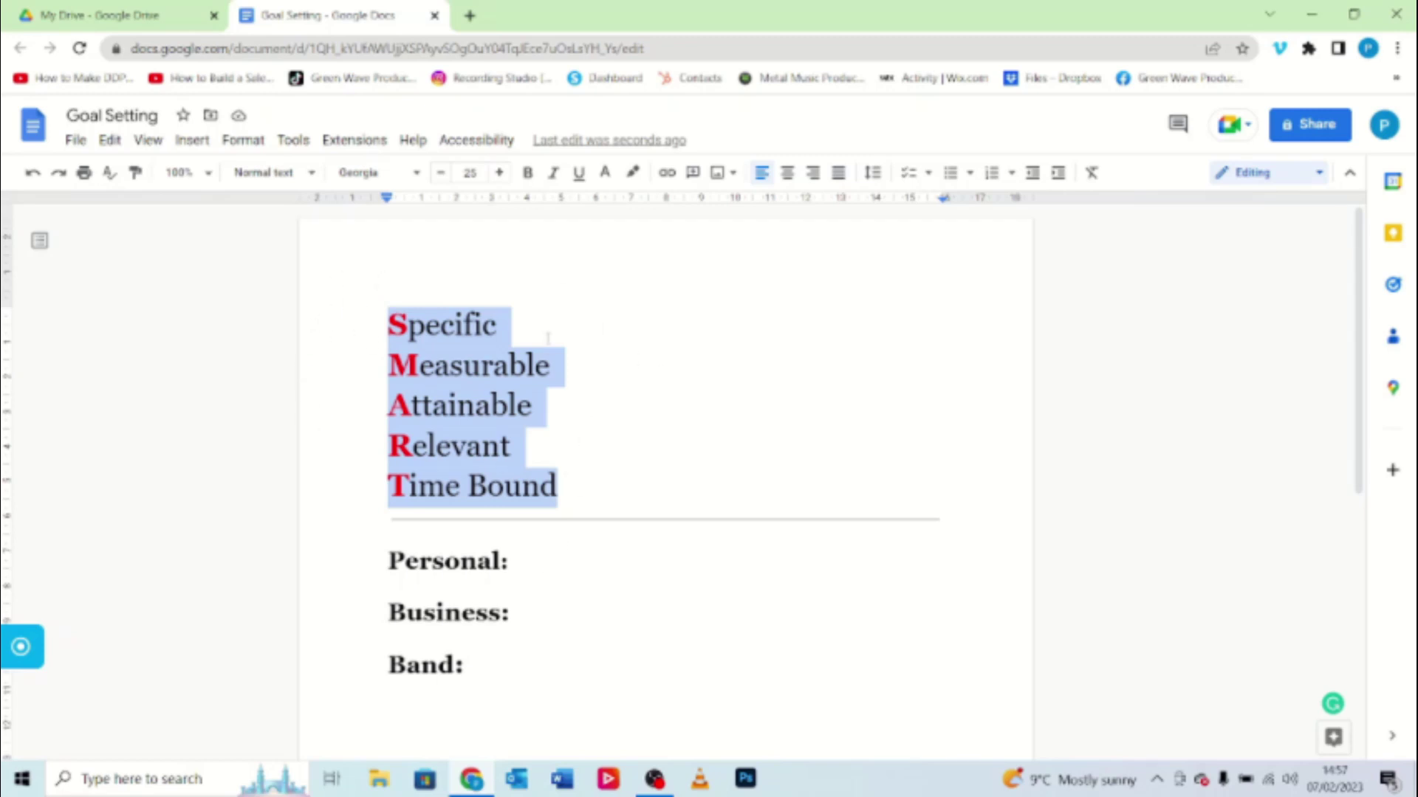
left_click(589, 311)
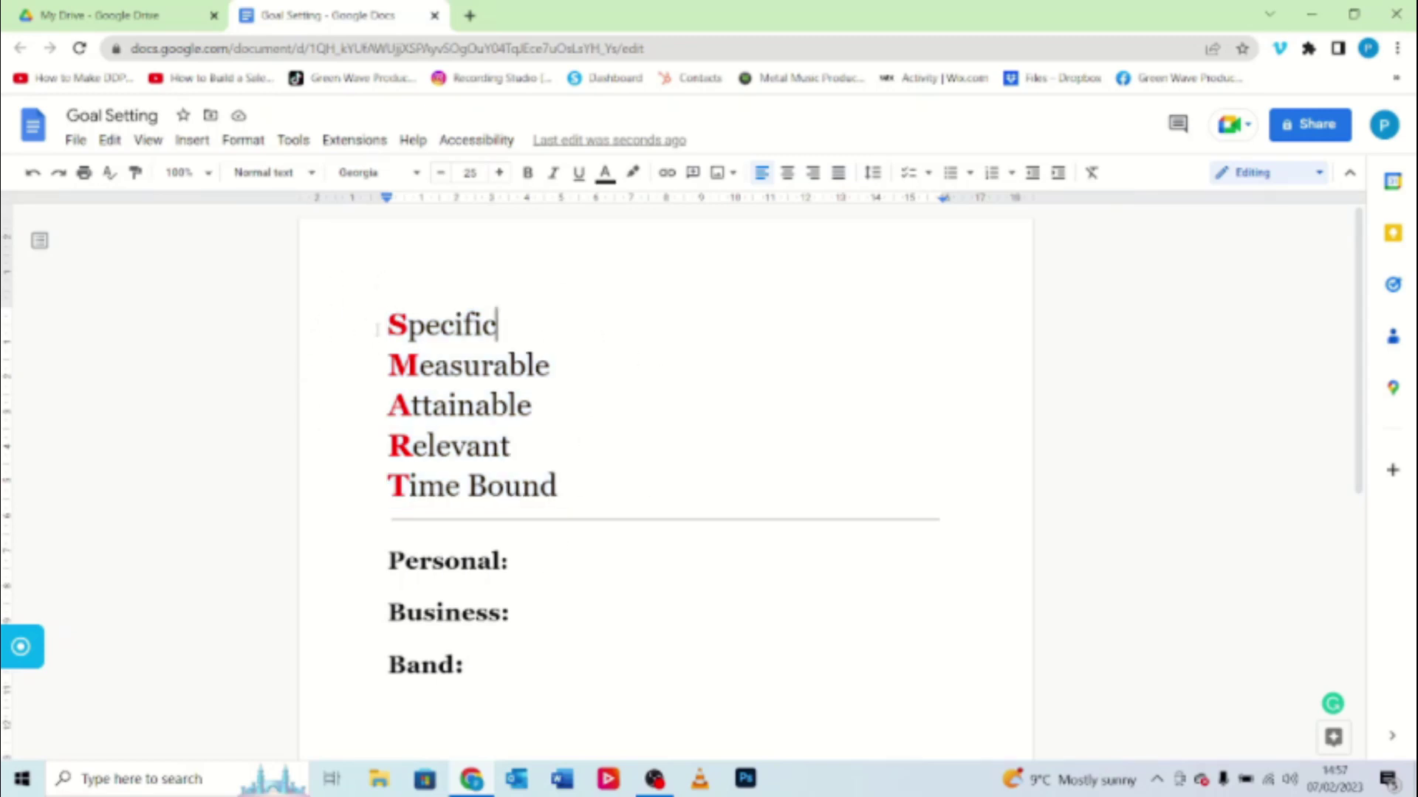
left_click_drag(387, 325, 539, 488)
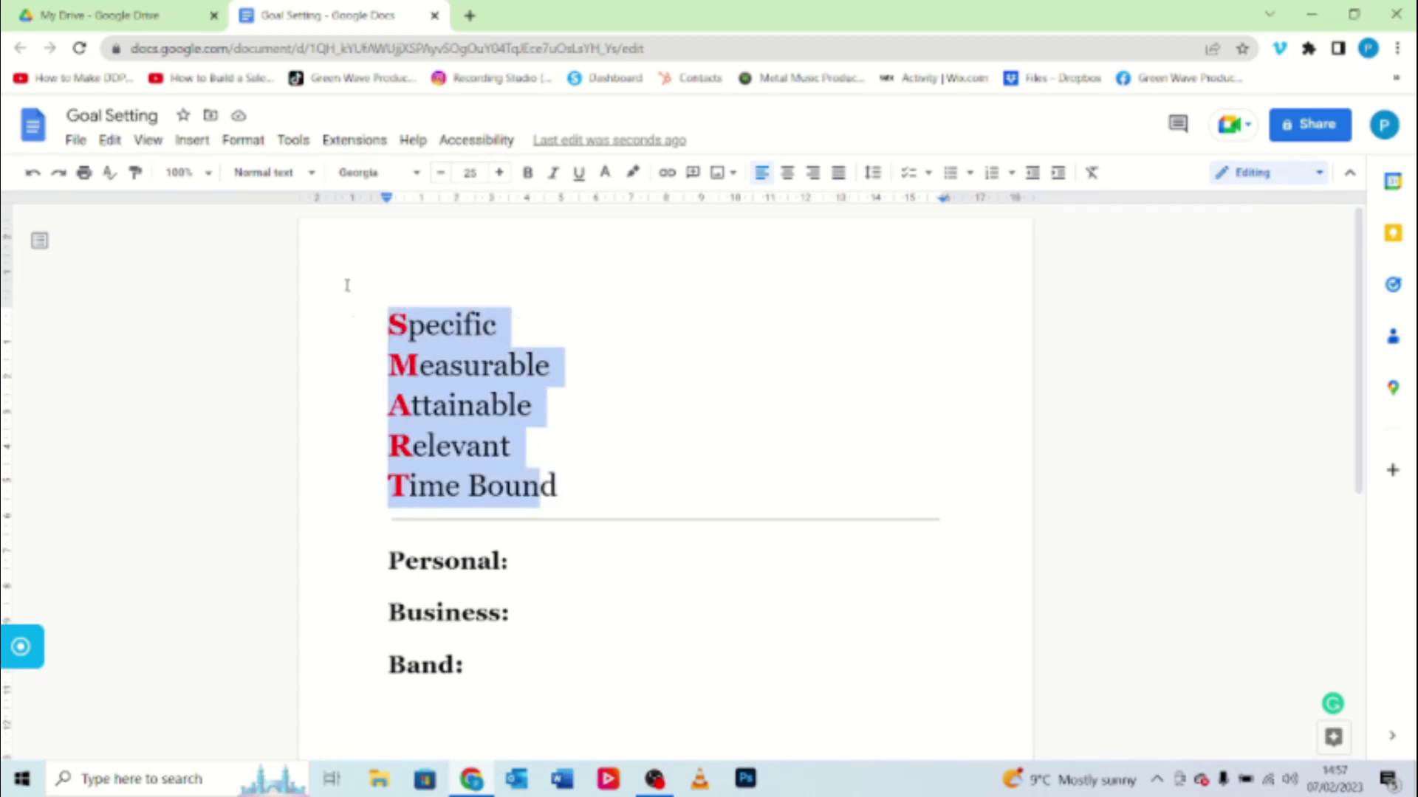
left_click(375, 314)
left_click_drag(387, 325, 514, 341)
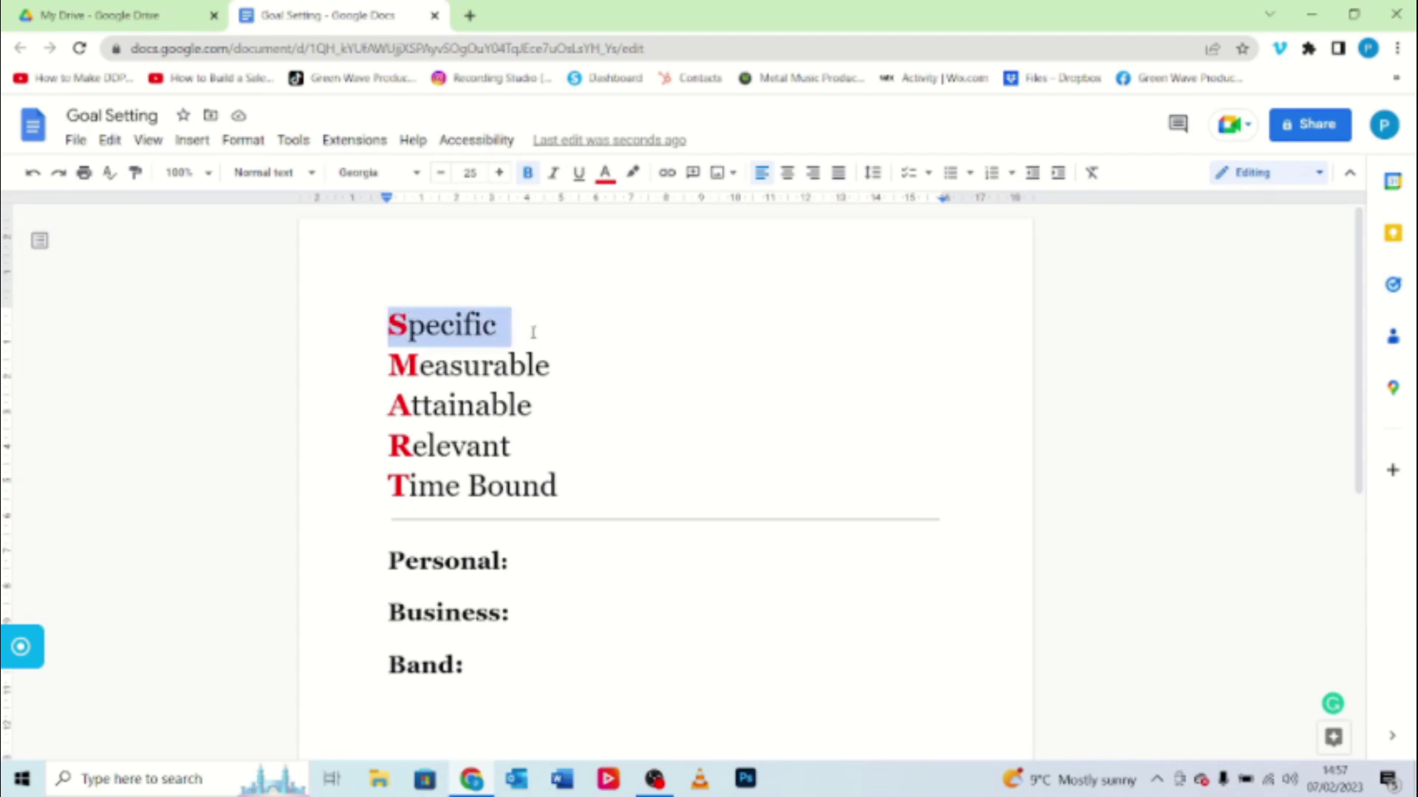
left_click_drag(389, 365, 562, 377)
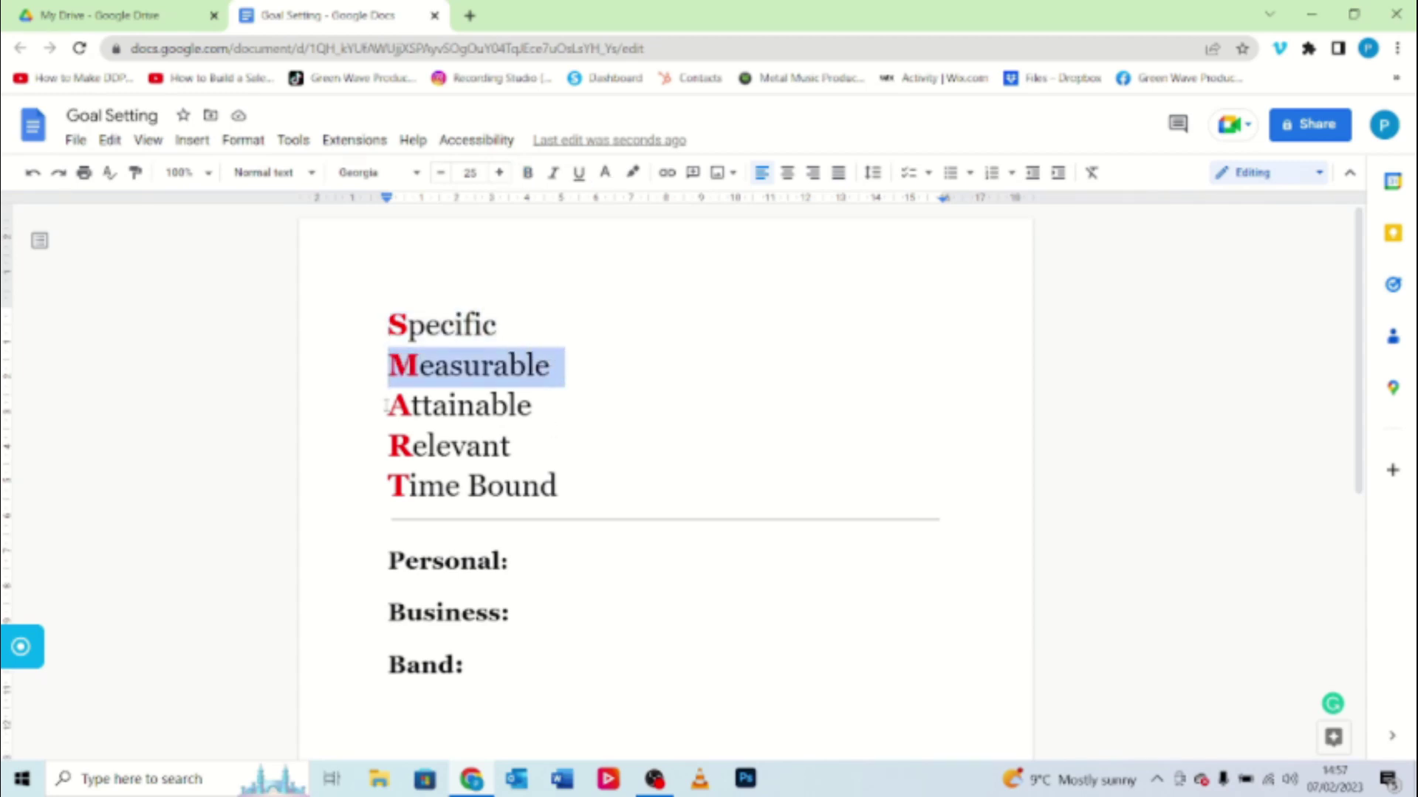
left_click_drag(388, 406, 547, 404)
left_click_drag(388, 445, 526, 449)
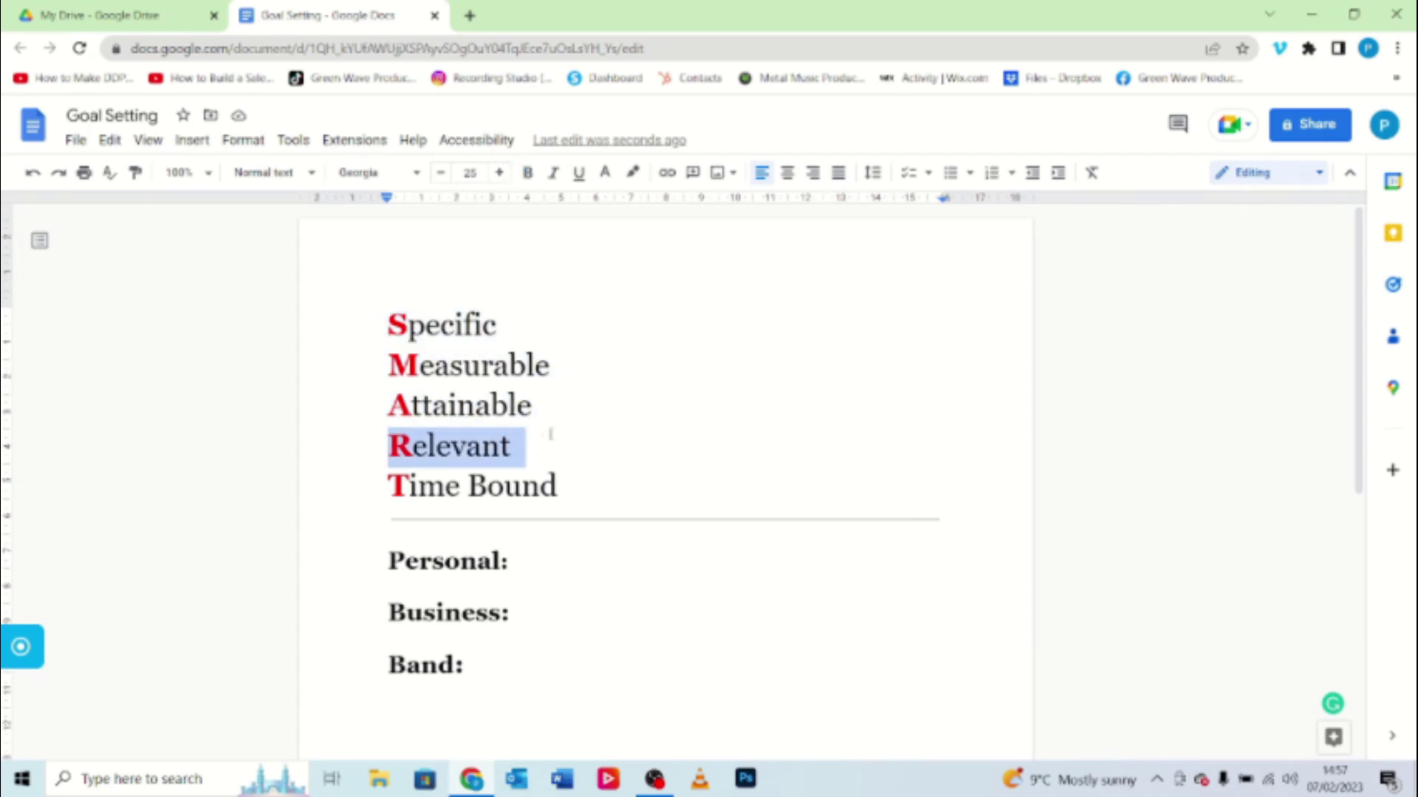
left_click_drag(389, 486, 572, 487)
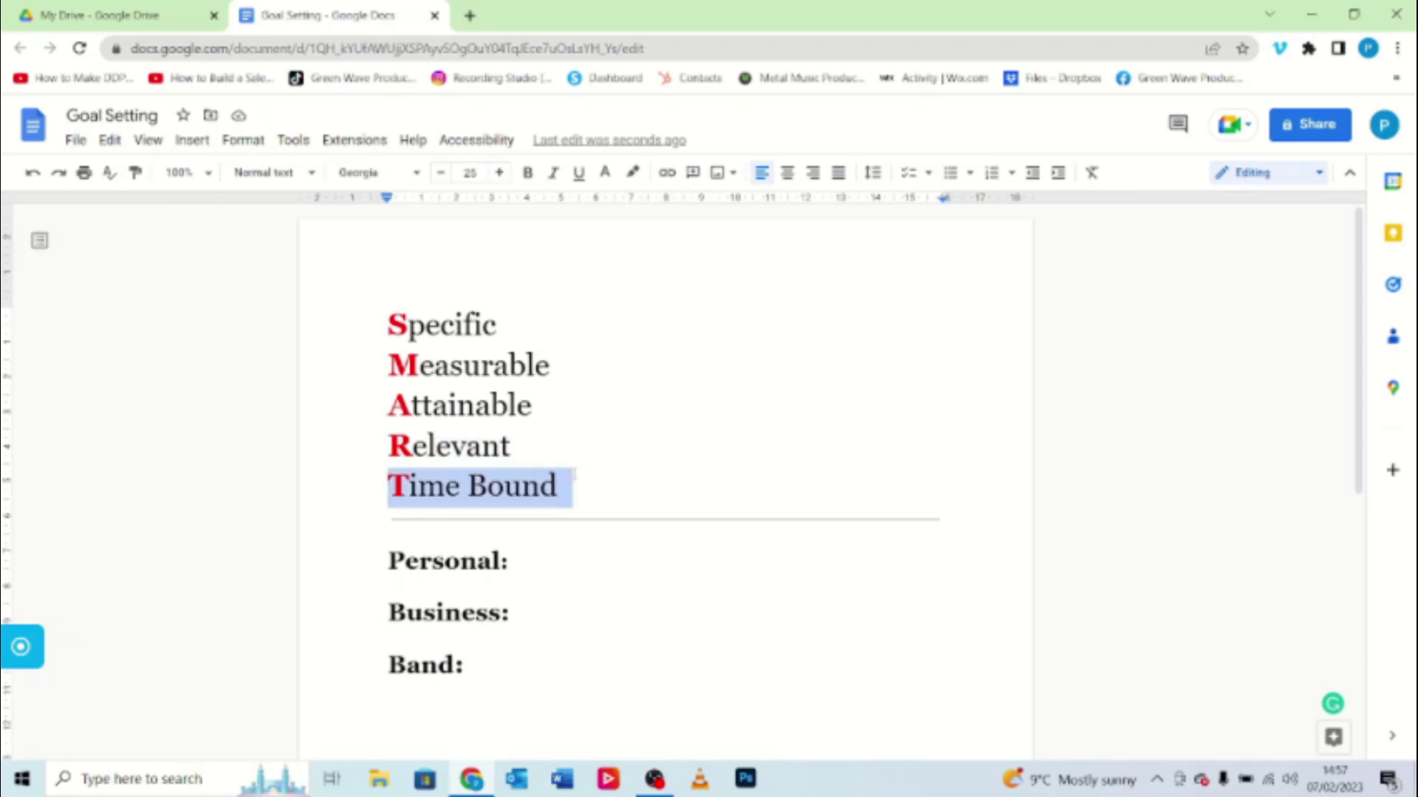
left_click(561, 478)
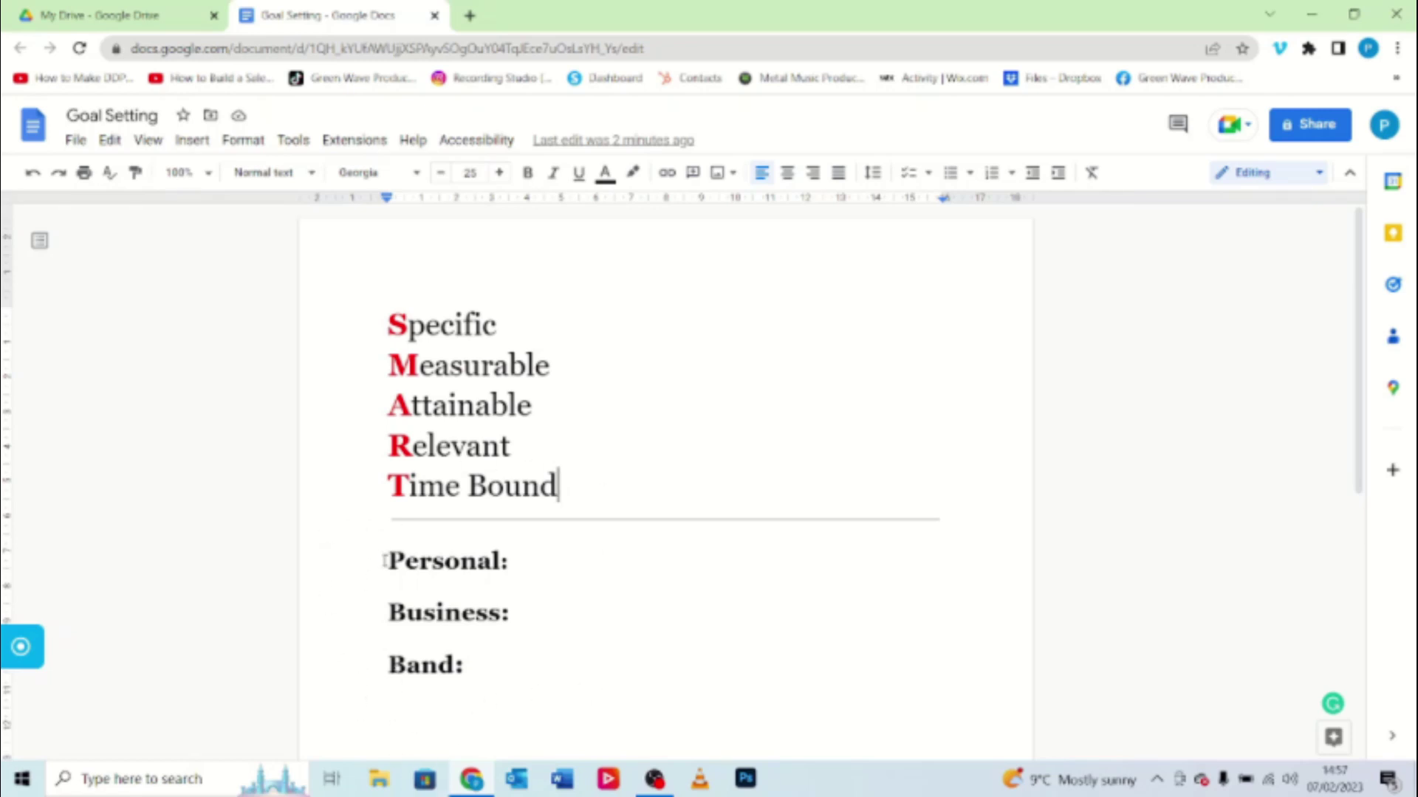
left_click_drag(384, 559, 510, 682)
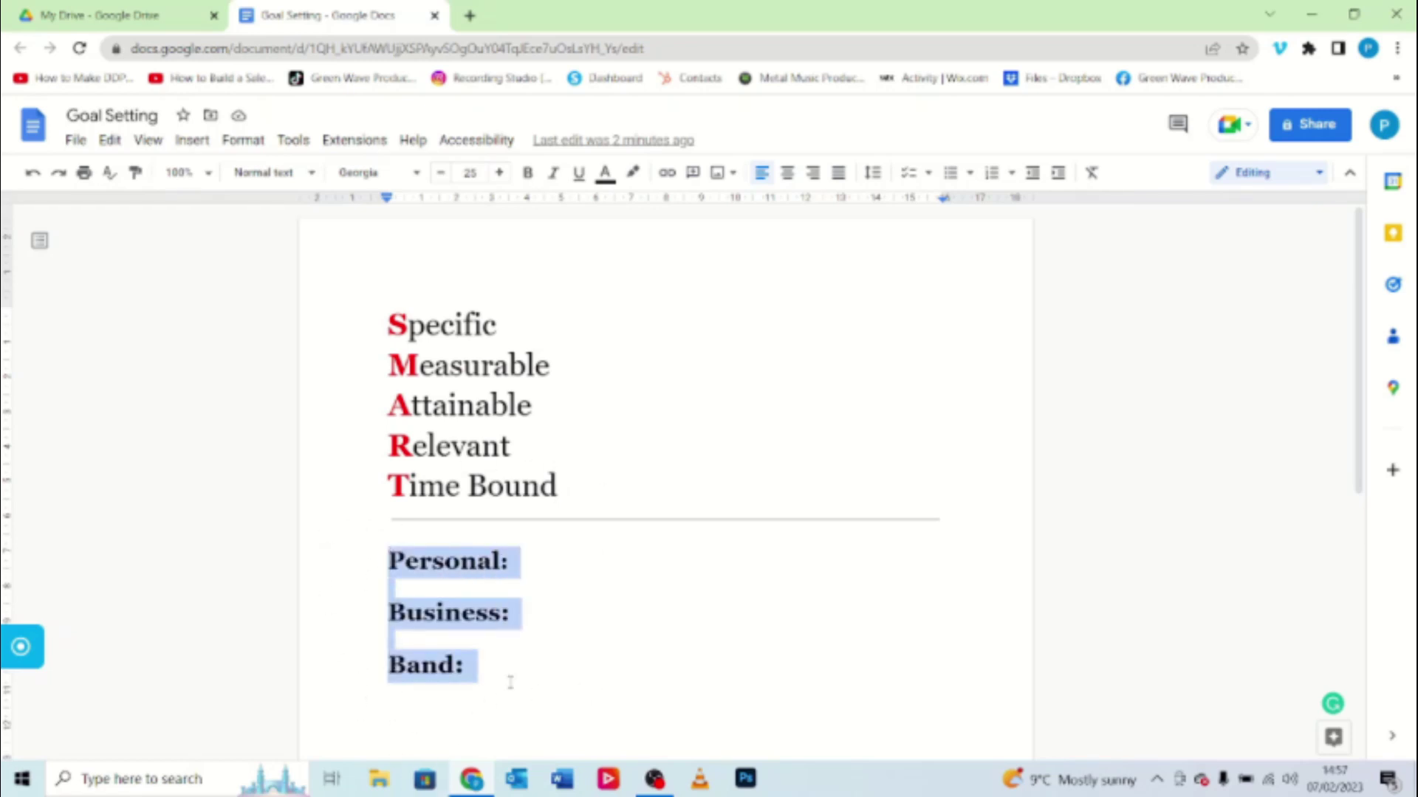
left_click(567, 561)
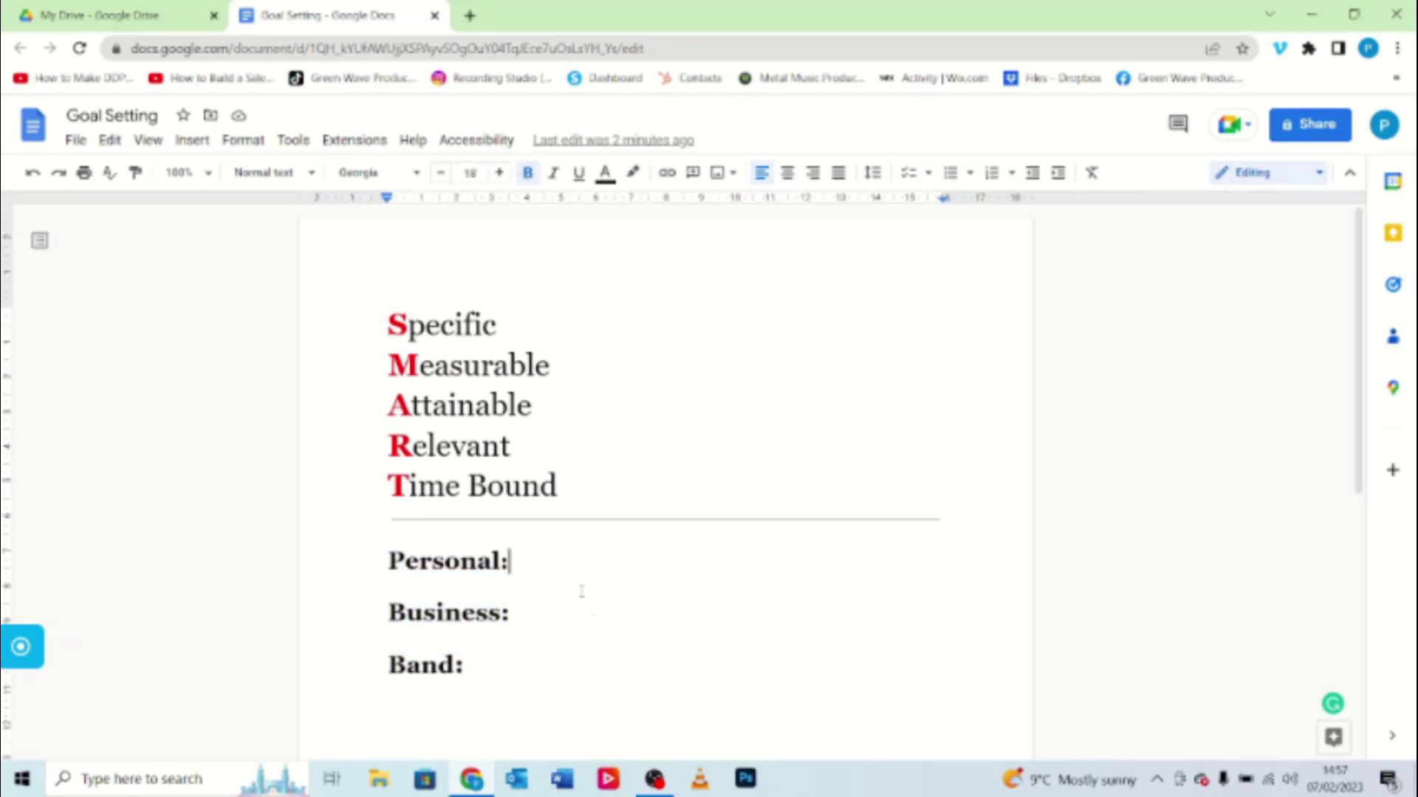
left_click(419, 589)
left_click_drag(381, 550, 509, 565)
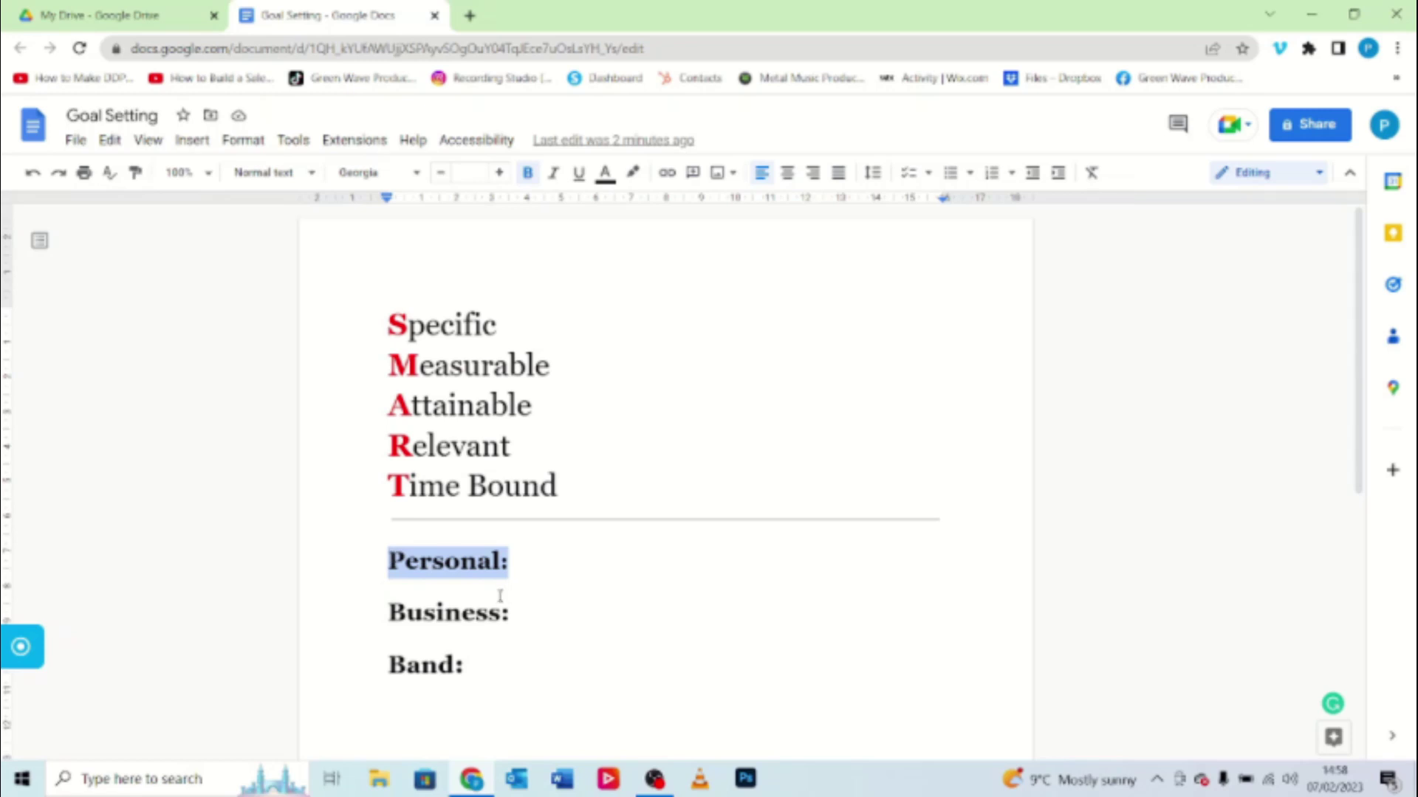
left_click(448, 585)
left_click_drag(388, 612, 523, 665)
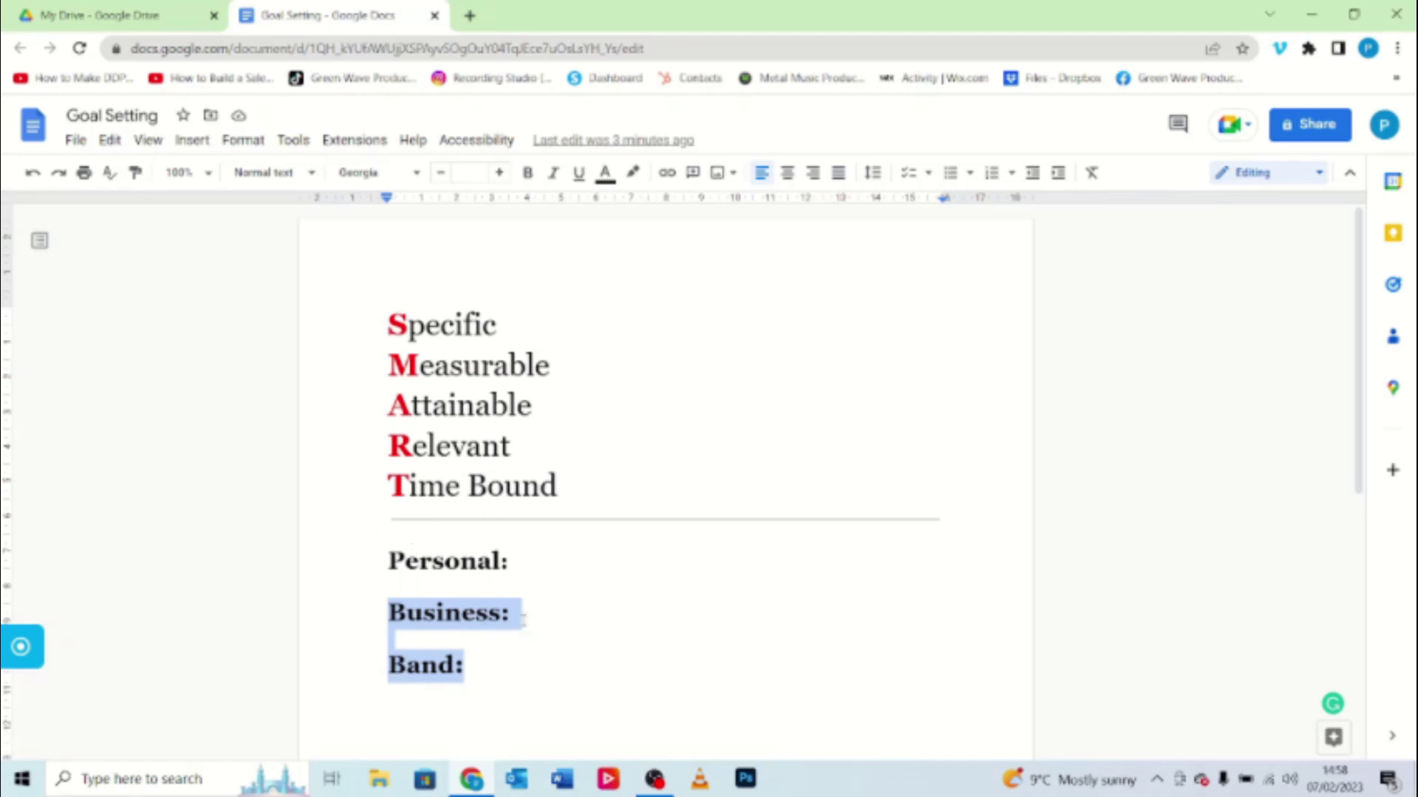
left_click(457, 640)
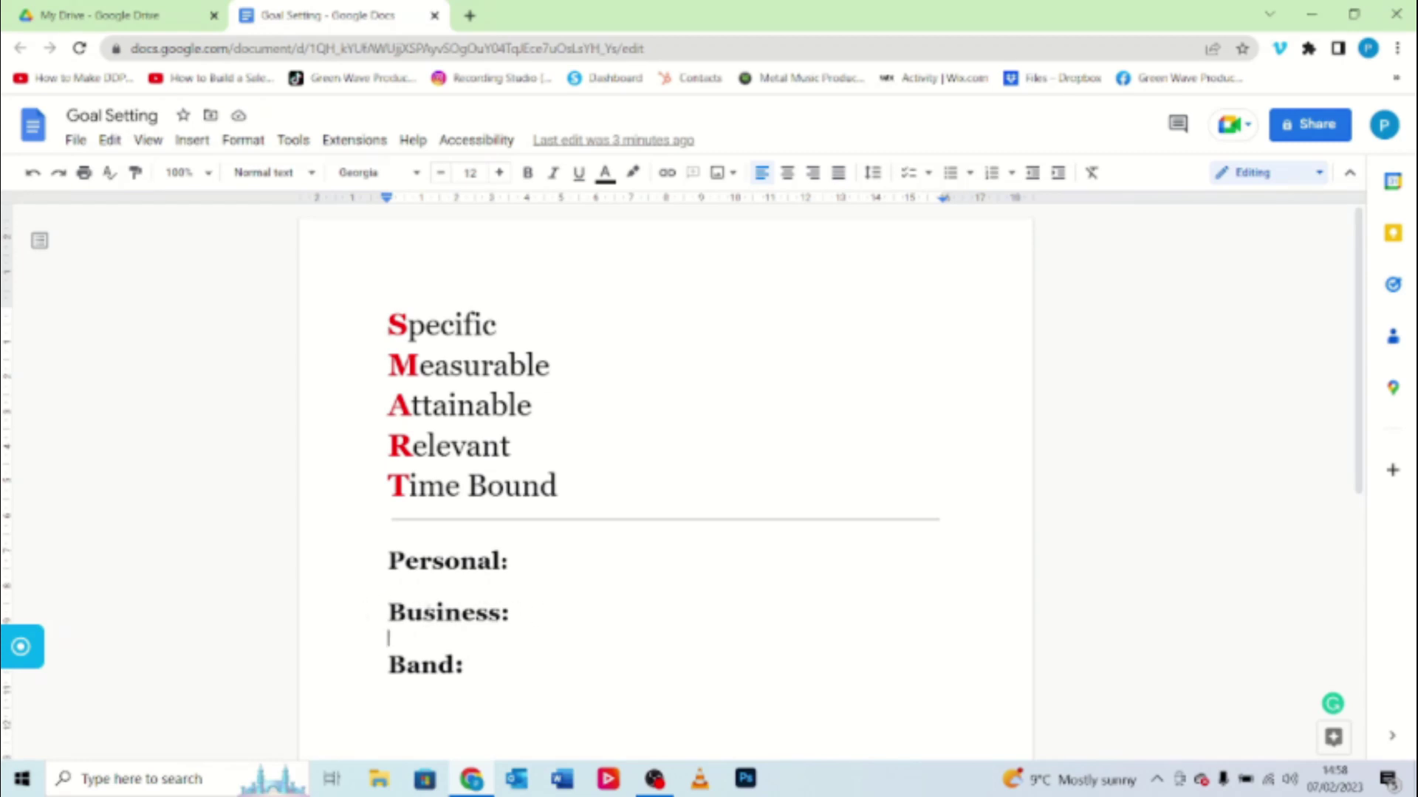
left_click(392, 612)
left_click(522, 610, "shift")
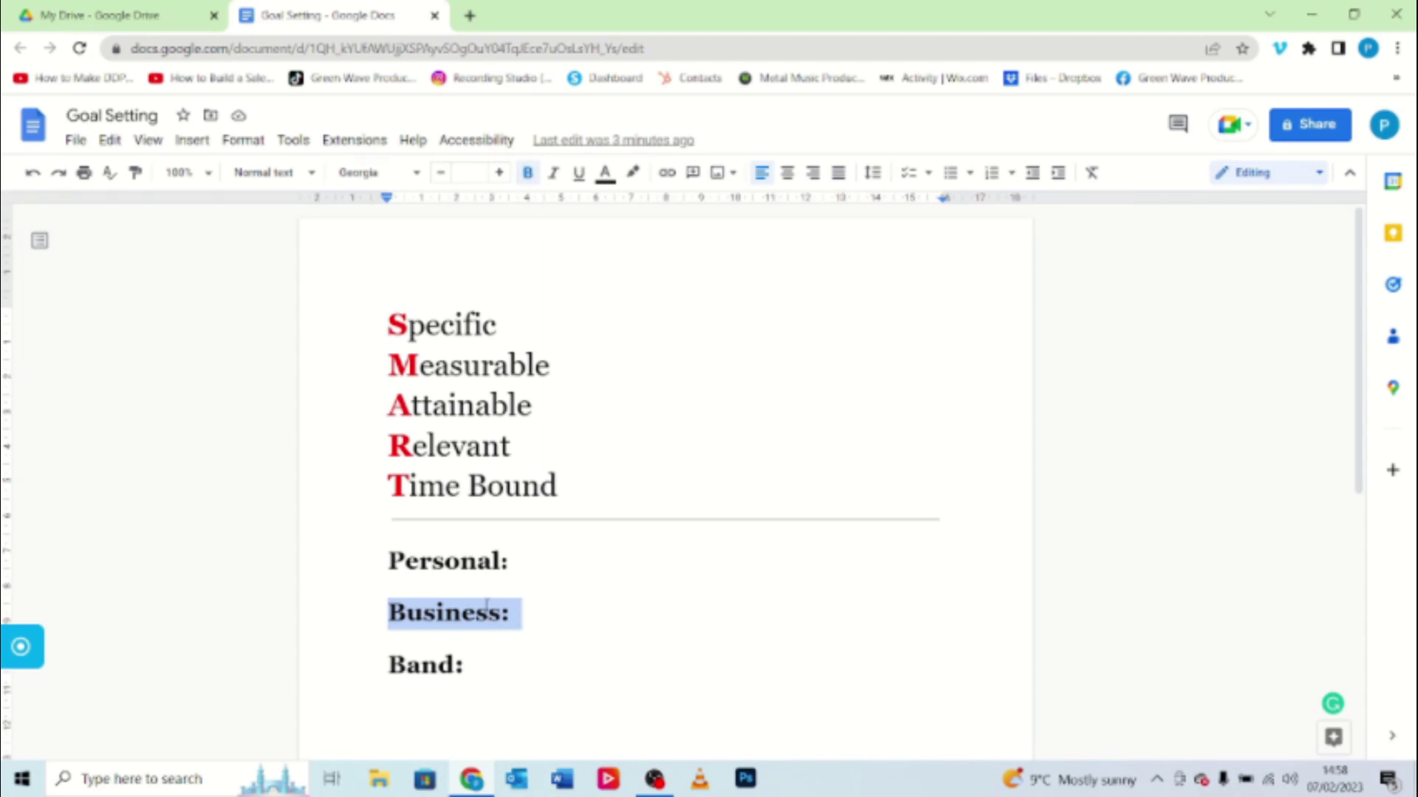
left_click(412, 638)
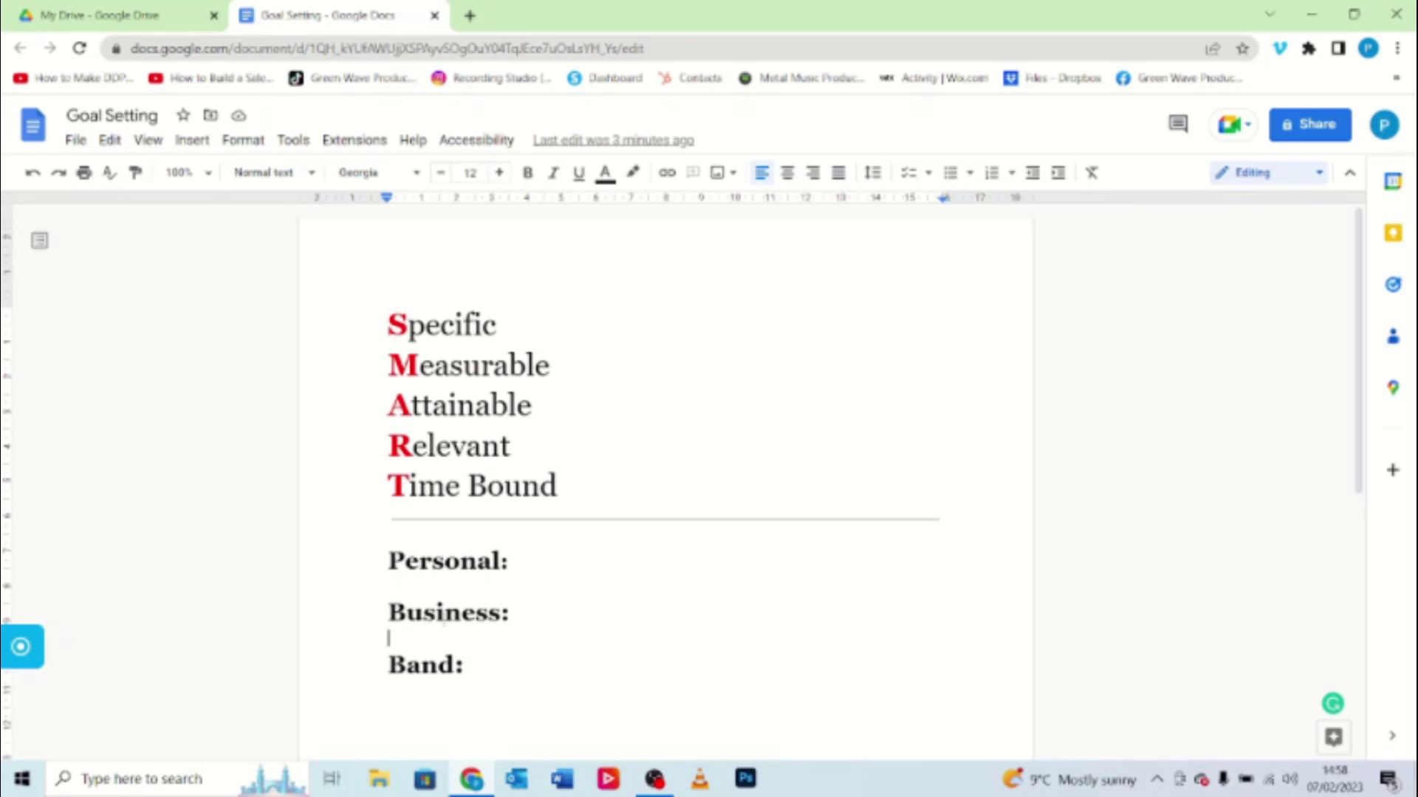
left_click(438, 590)
- Under Personal, bullet 'Lose weight' with a nested '3 stone - 42 pounds' sub-bullet
left_click(951, 174)
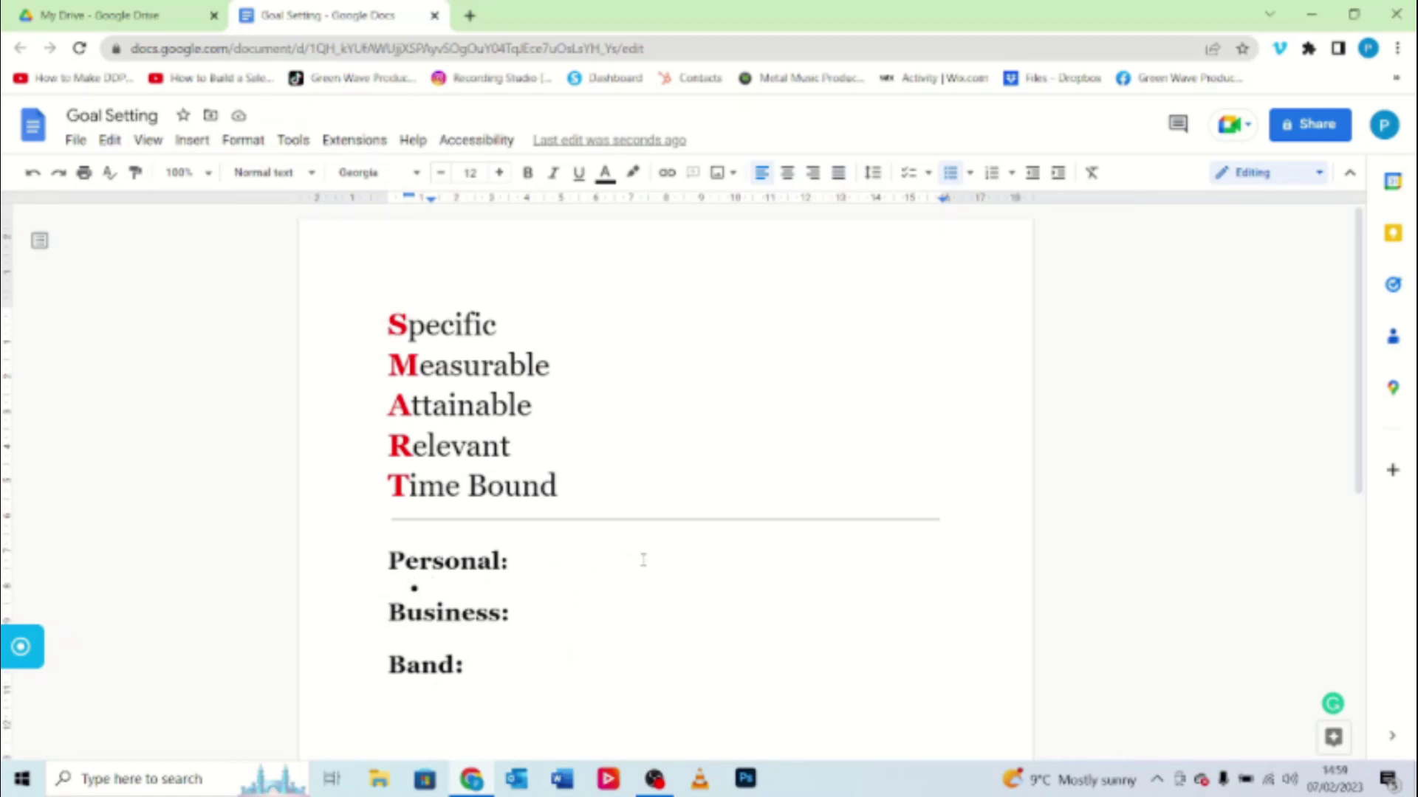
type("Lose ")
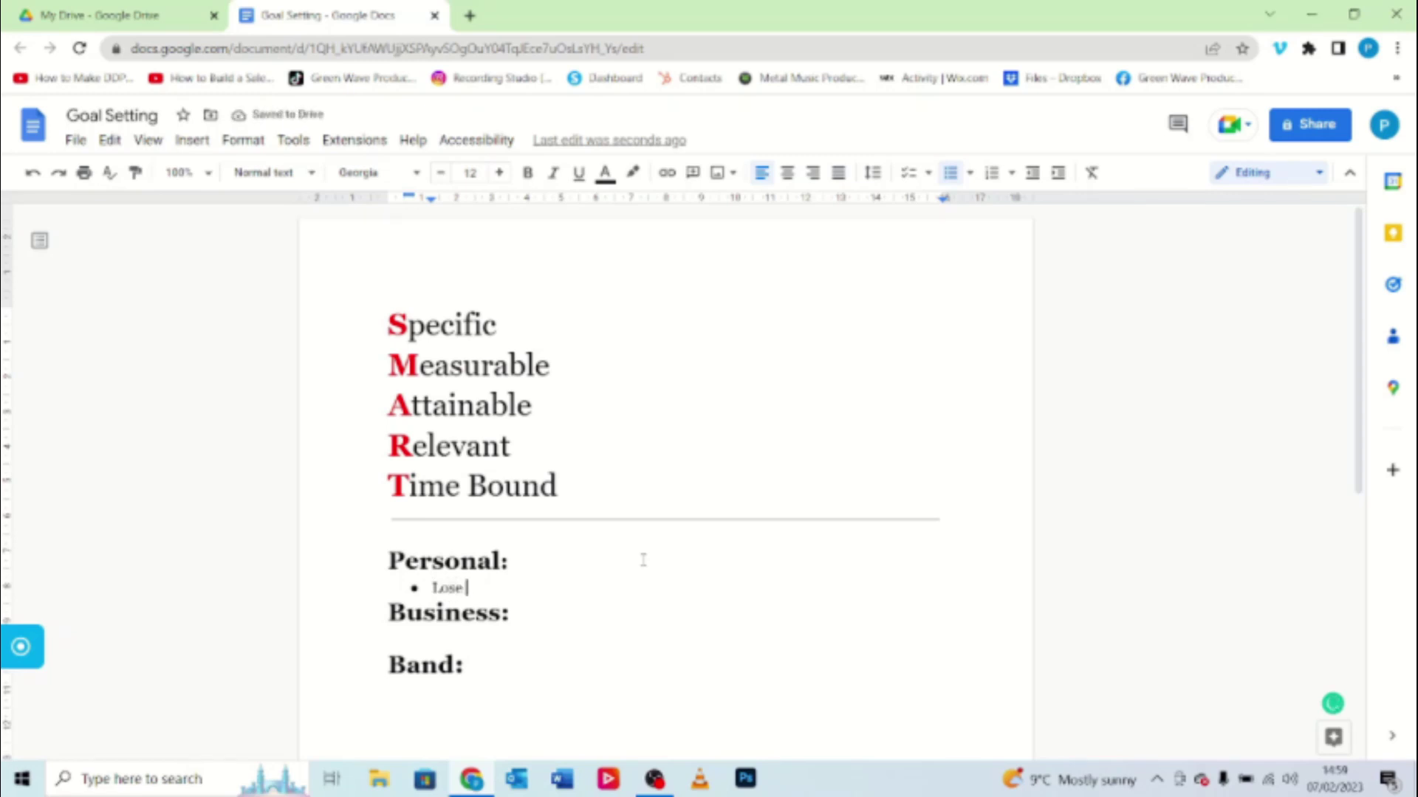
type("wieght")
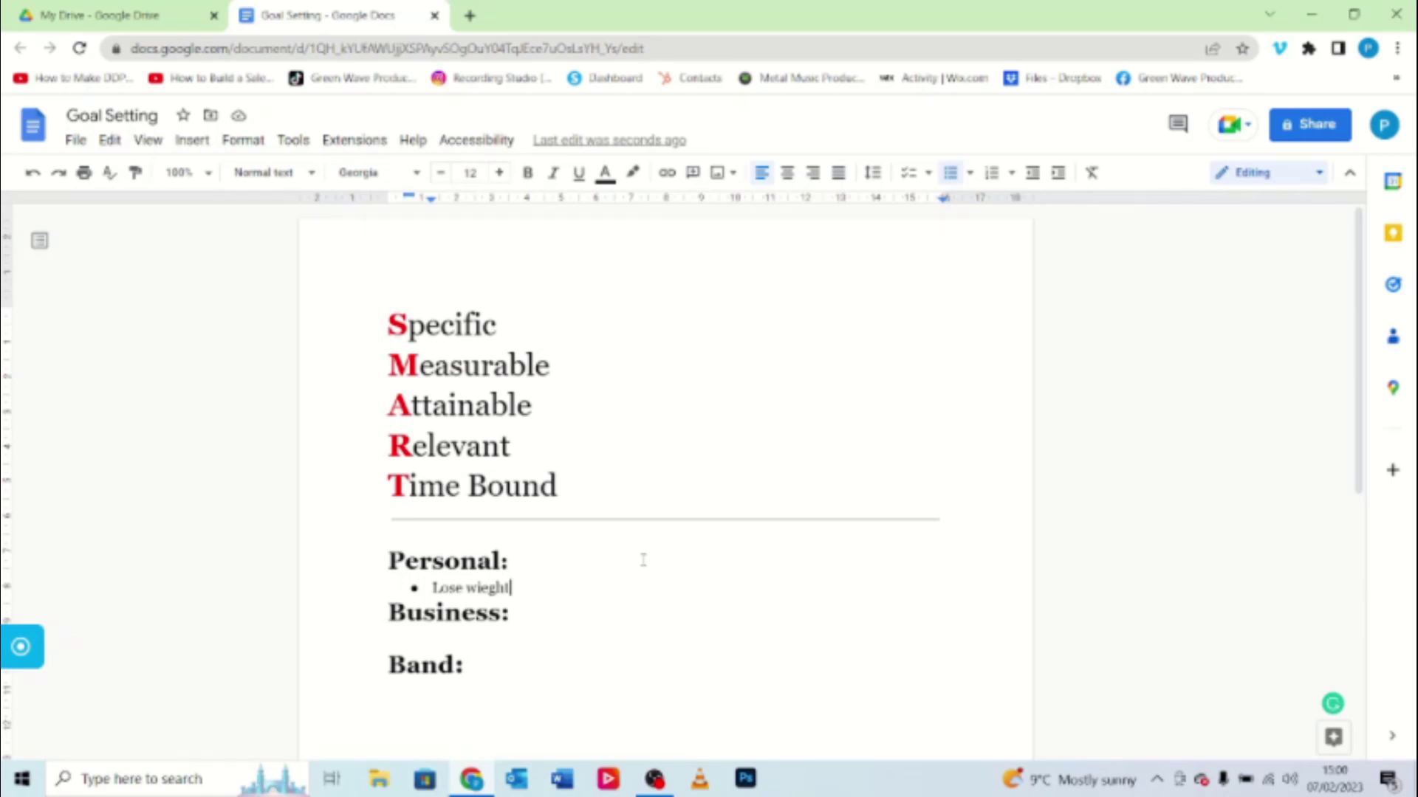
key("Return")
key("Tab")
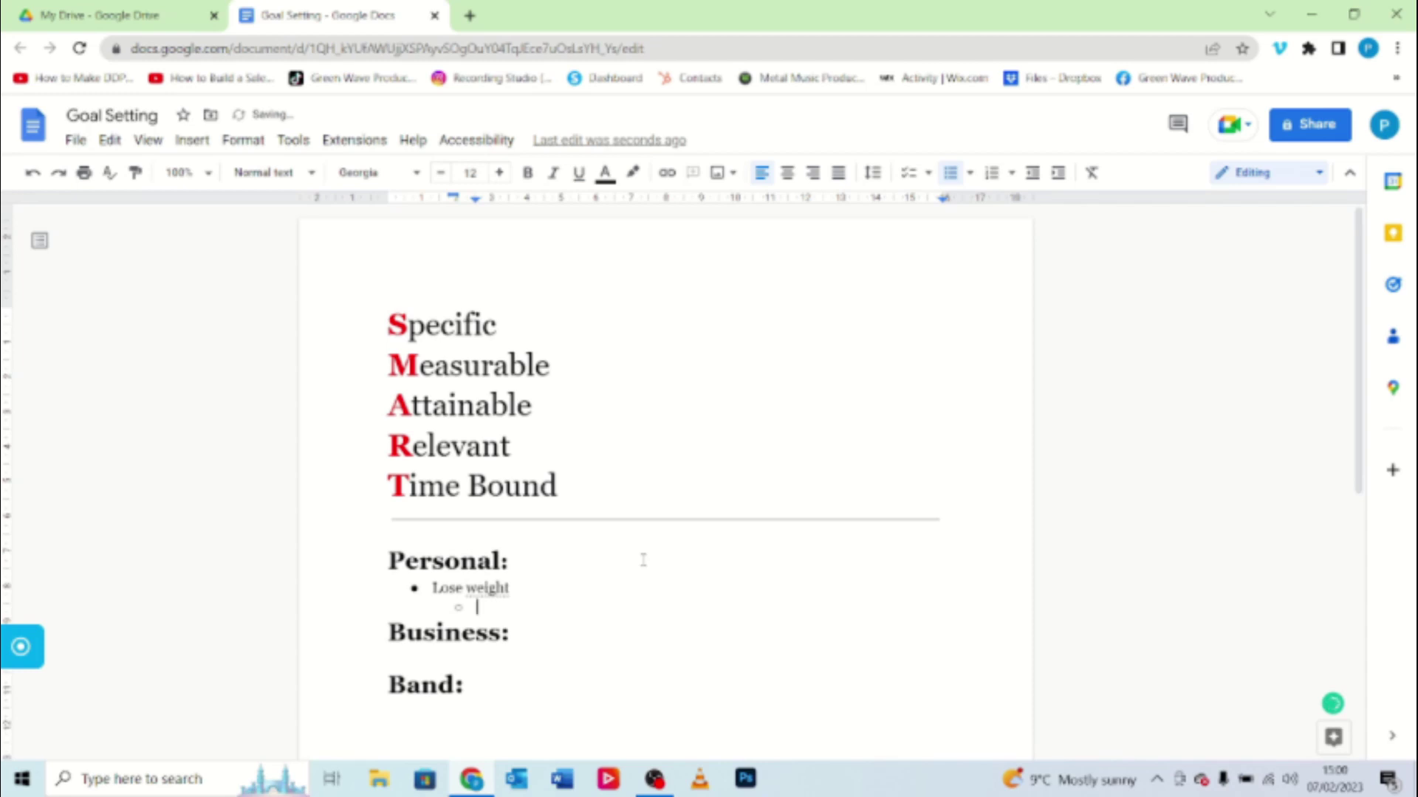
type("3 stone - 42 po")
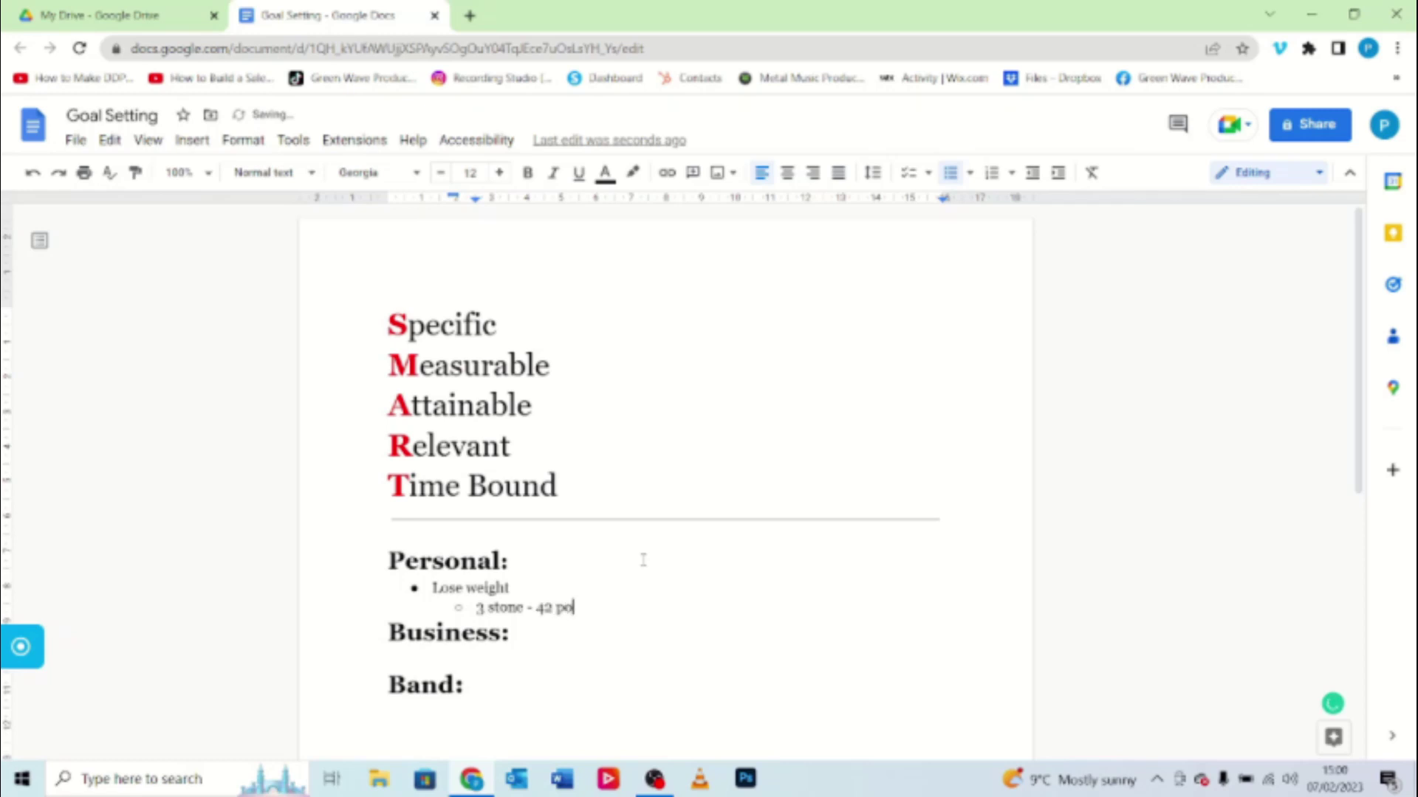
type("unds")
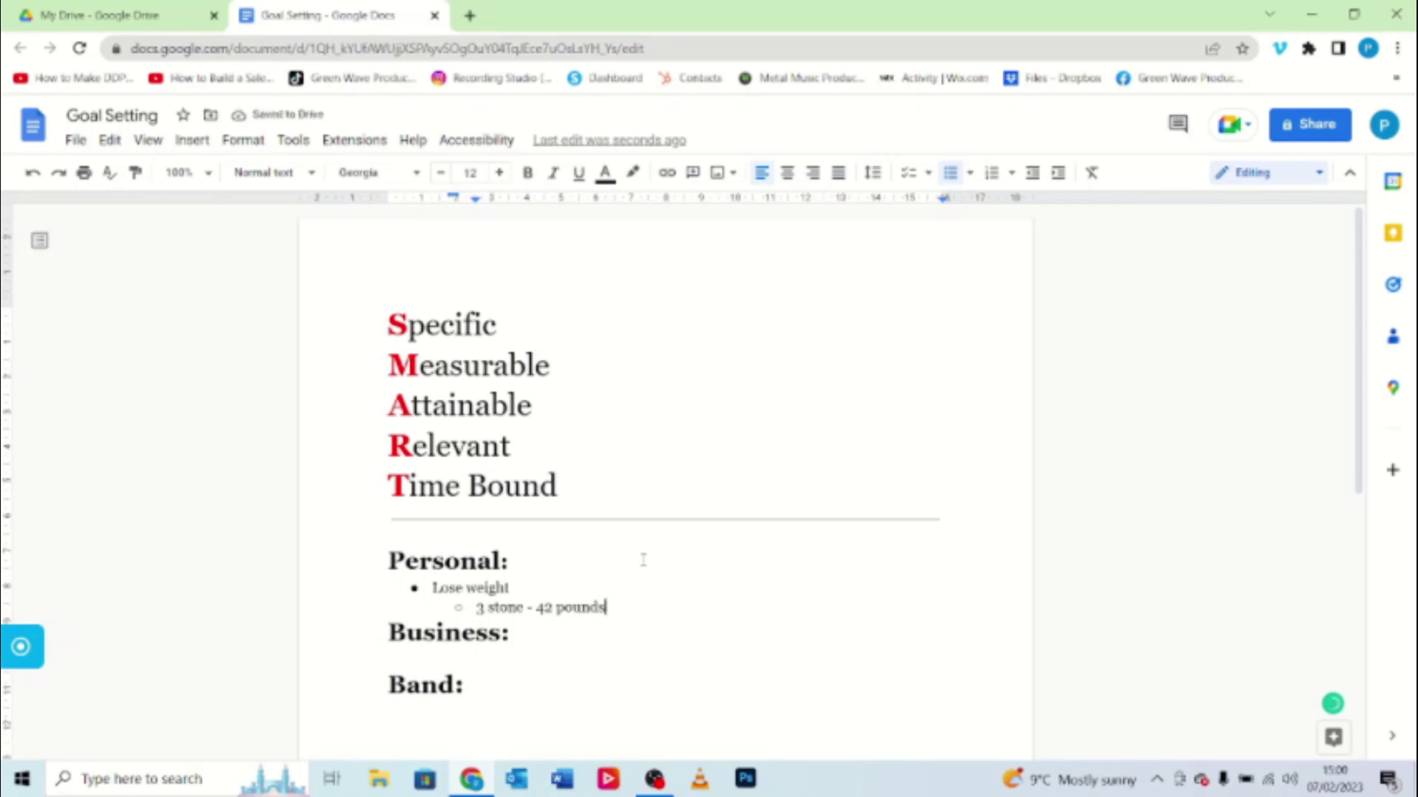
- Below '3 stone - 42 pounds', add '1 per week', 'Relevant to my overall health and wellbeing', '1 year'
key("Return")
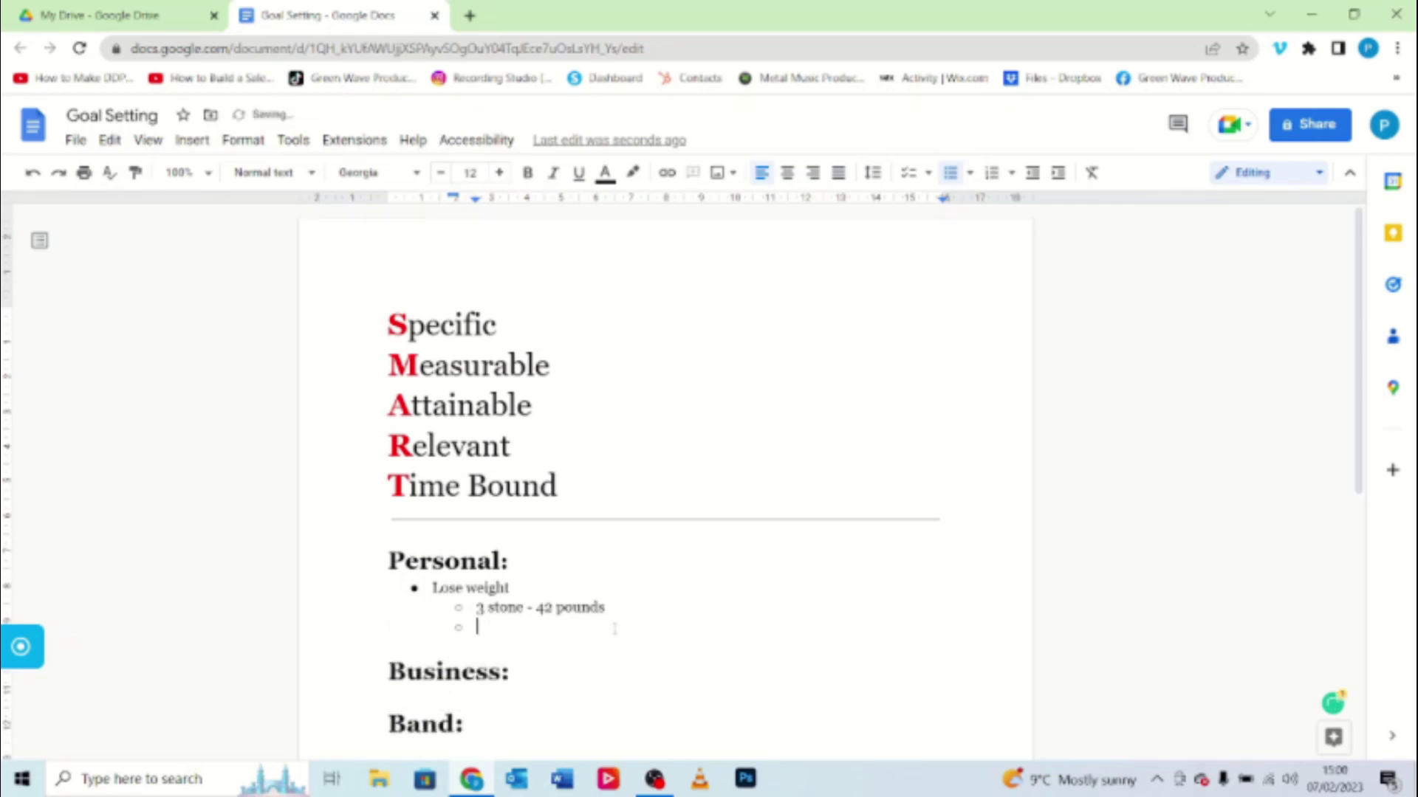
type("1 per week")
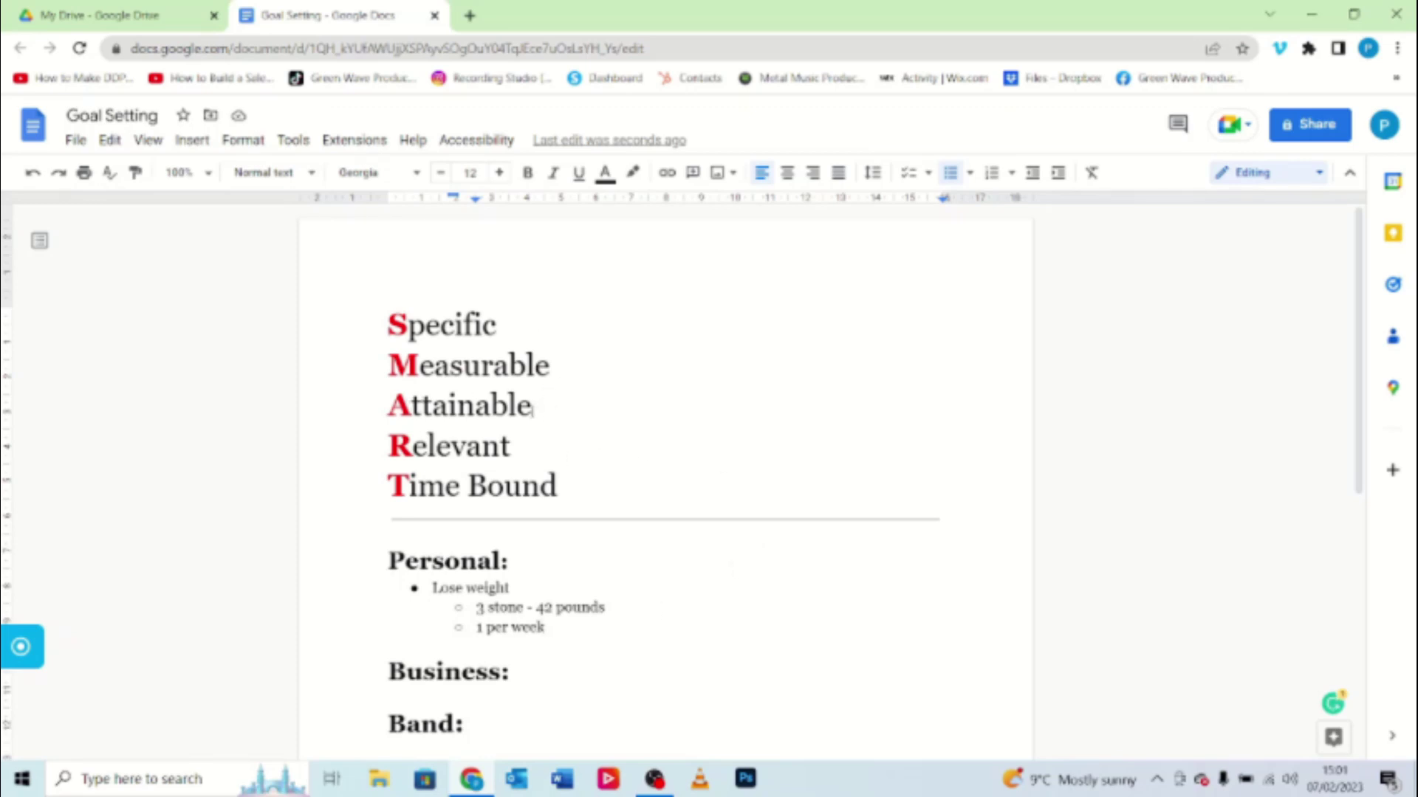
double_click(496, 406)
left_click(552, 628)
key("Return")
left_click(711, 642)
type("Relevant to my overall ")
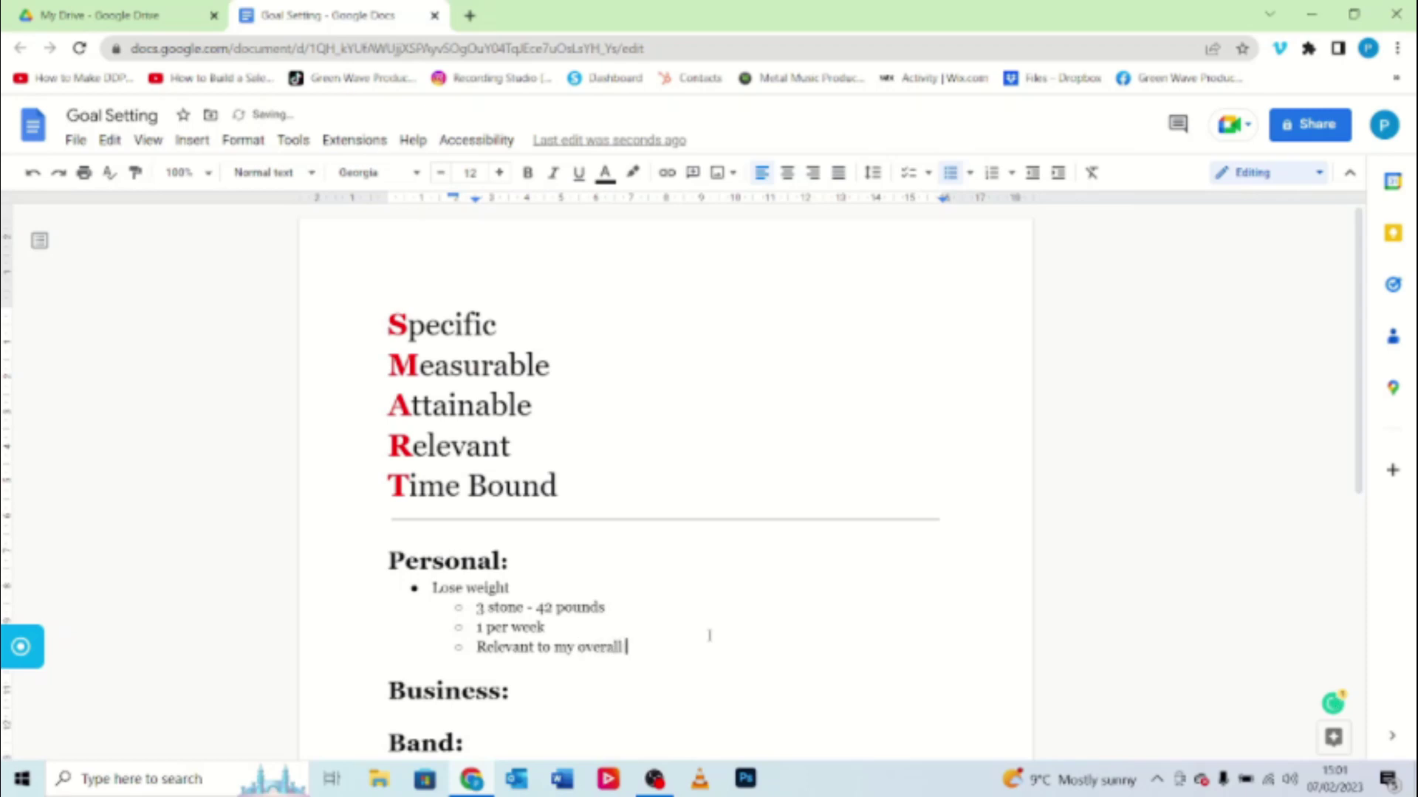
type("health and wellbe")
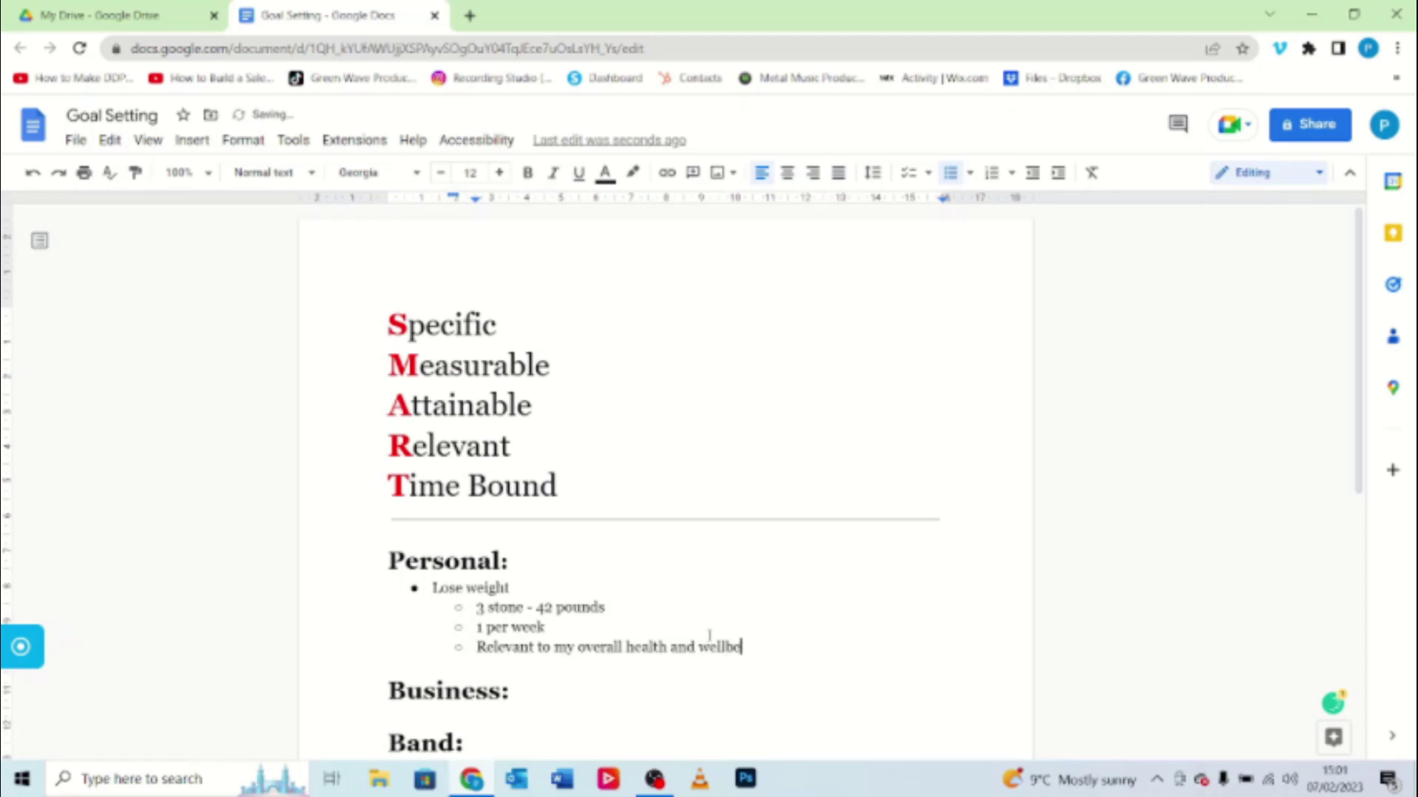
type("ing")
key("Return")
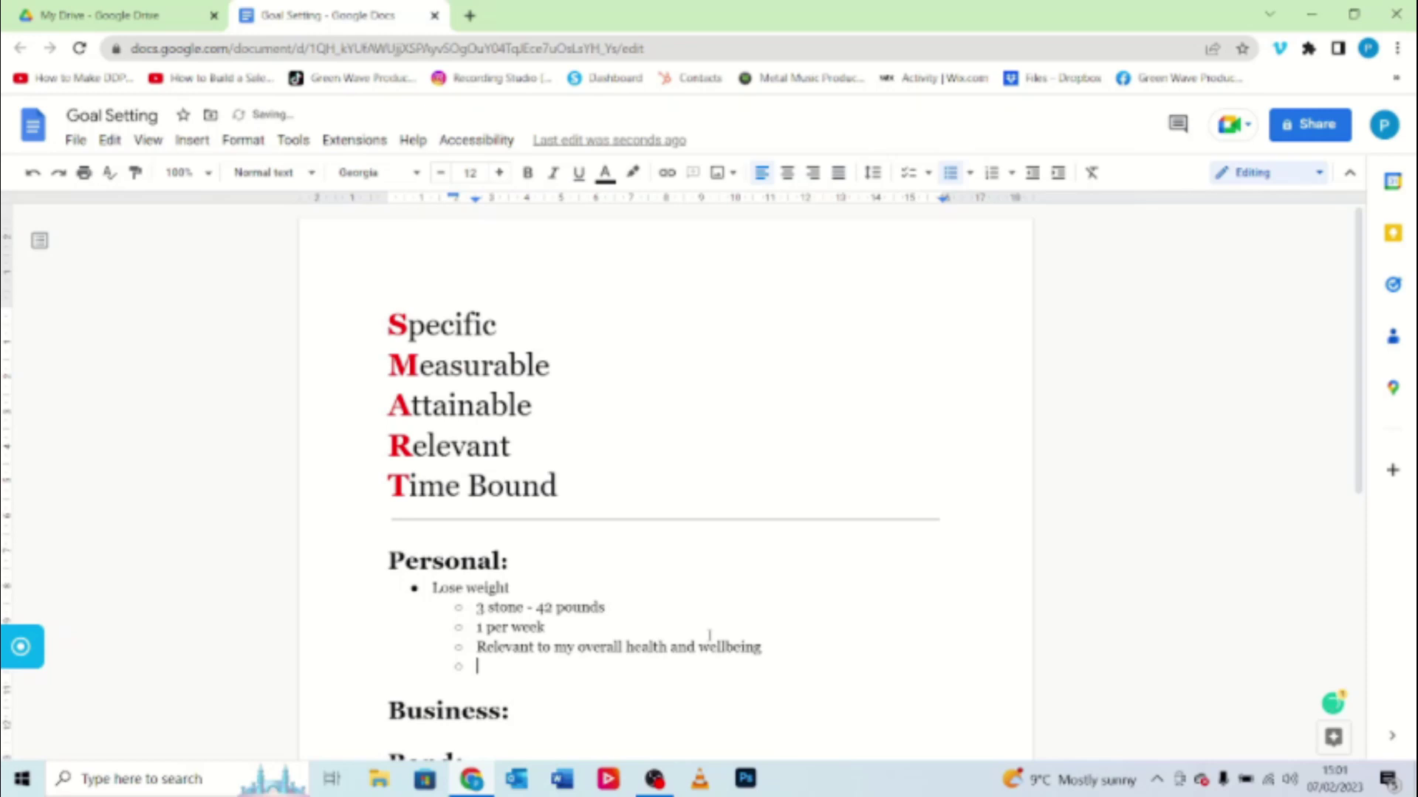
left_click(711, 640)
type("1 year")
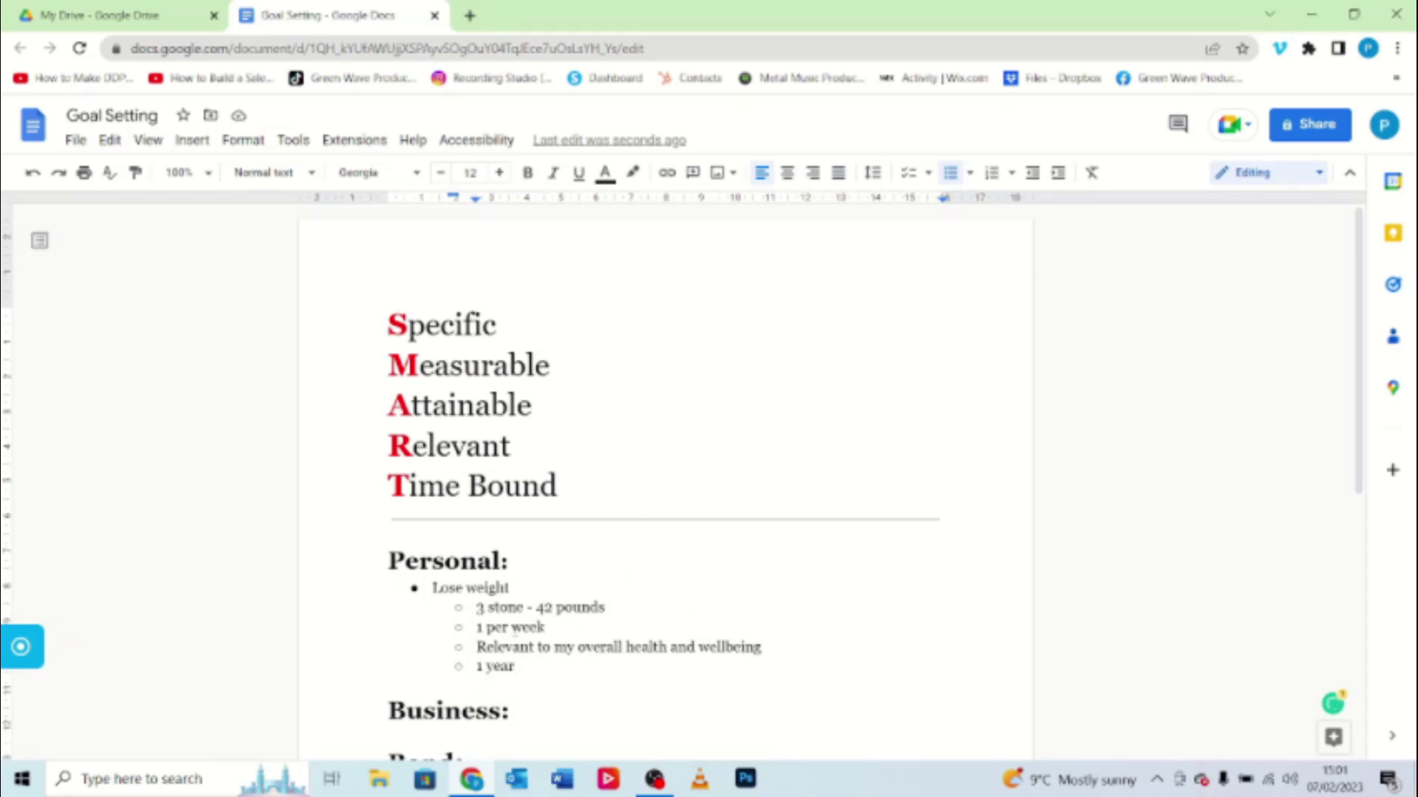
left_click(485, 628)
type("pound")
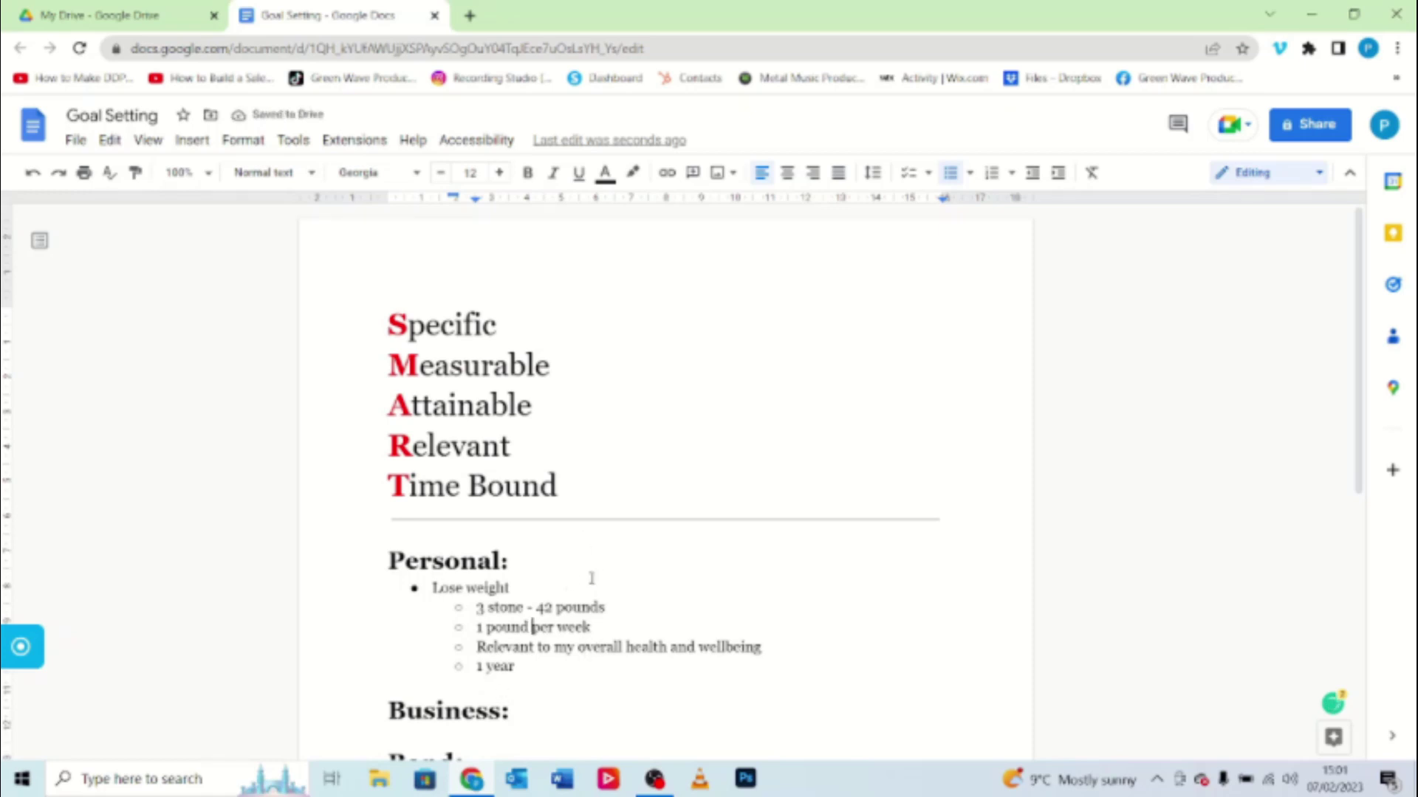
left_click_drag(476, 628, 592, 627)
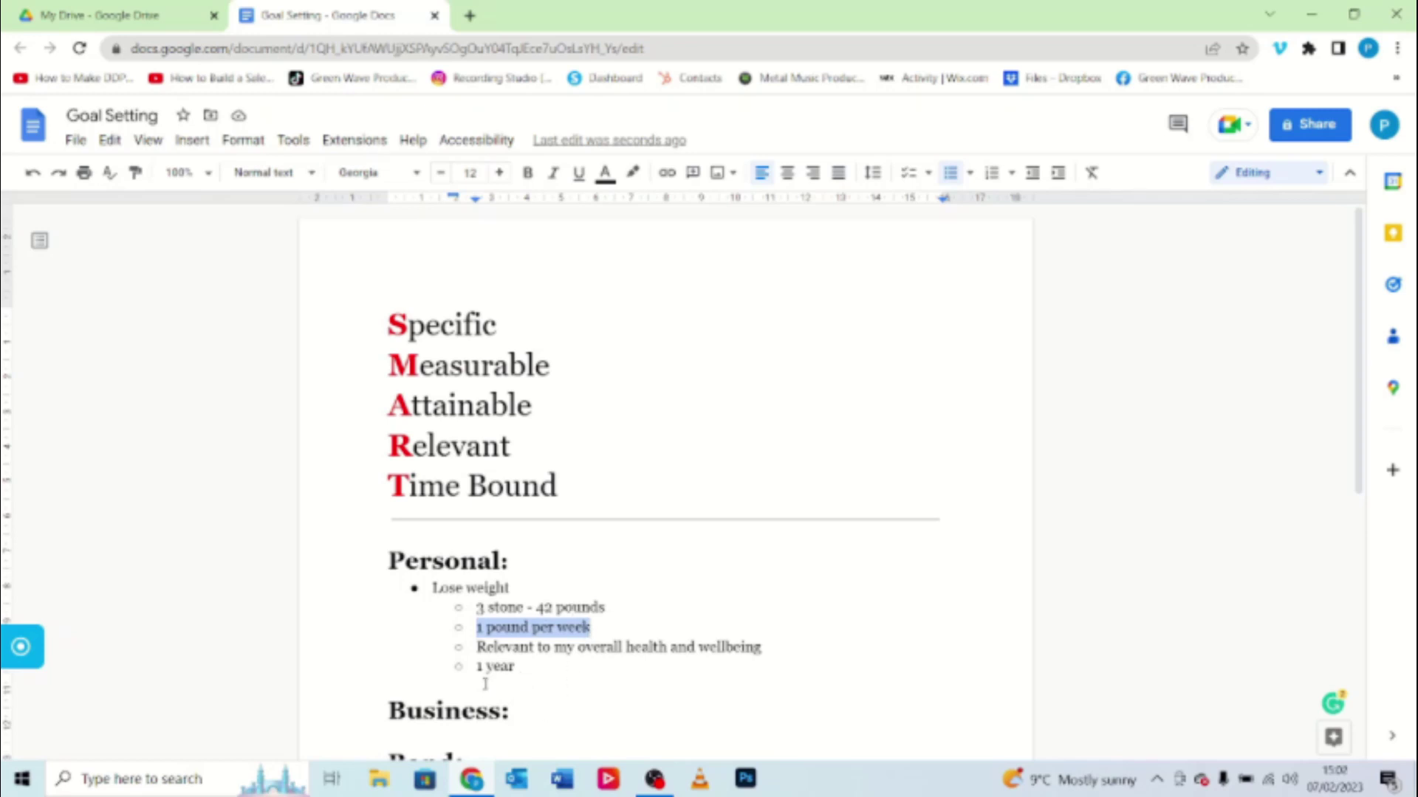
left_click_drag(533, 607, 556, 607)
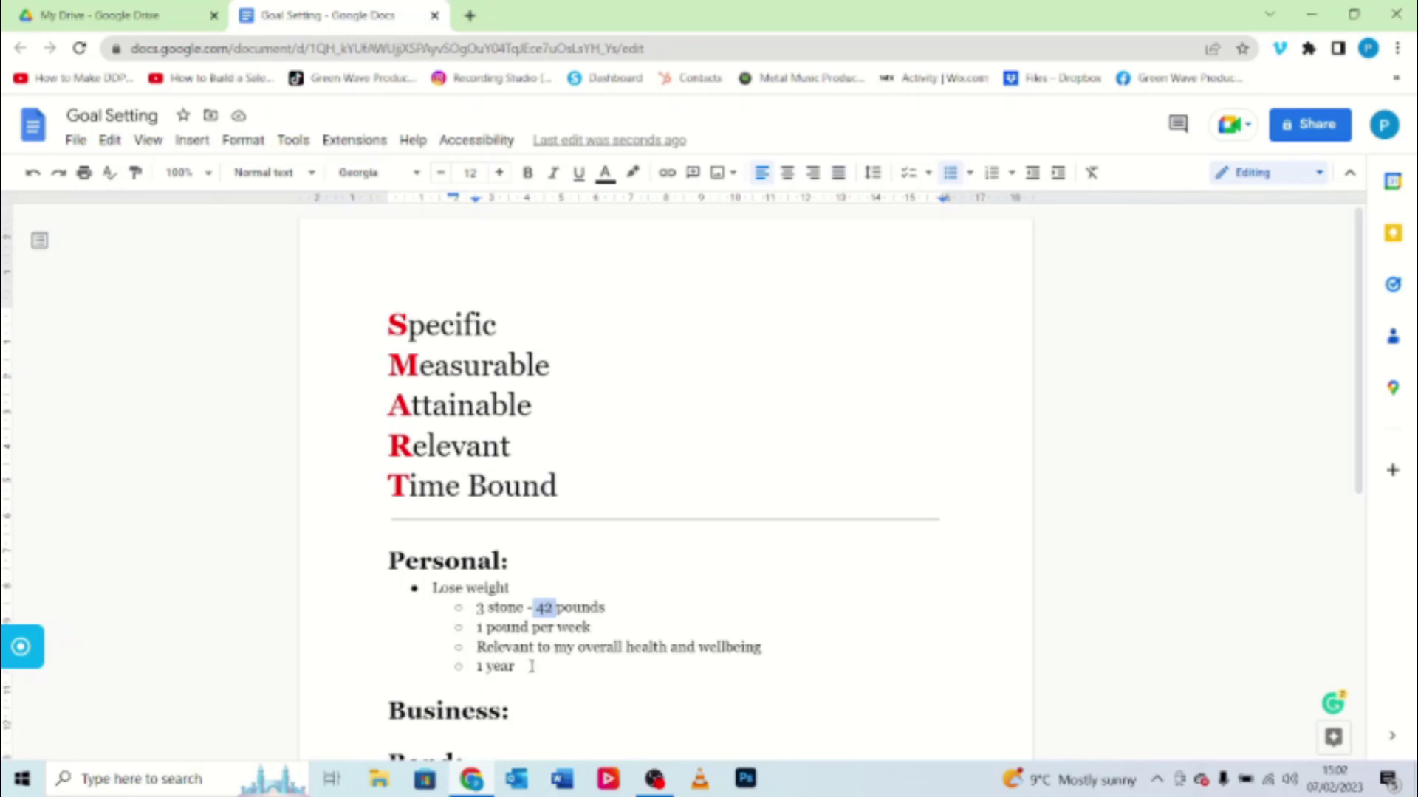
left_click_drag(531, 666, 471, 667)
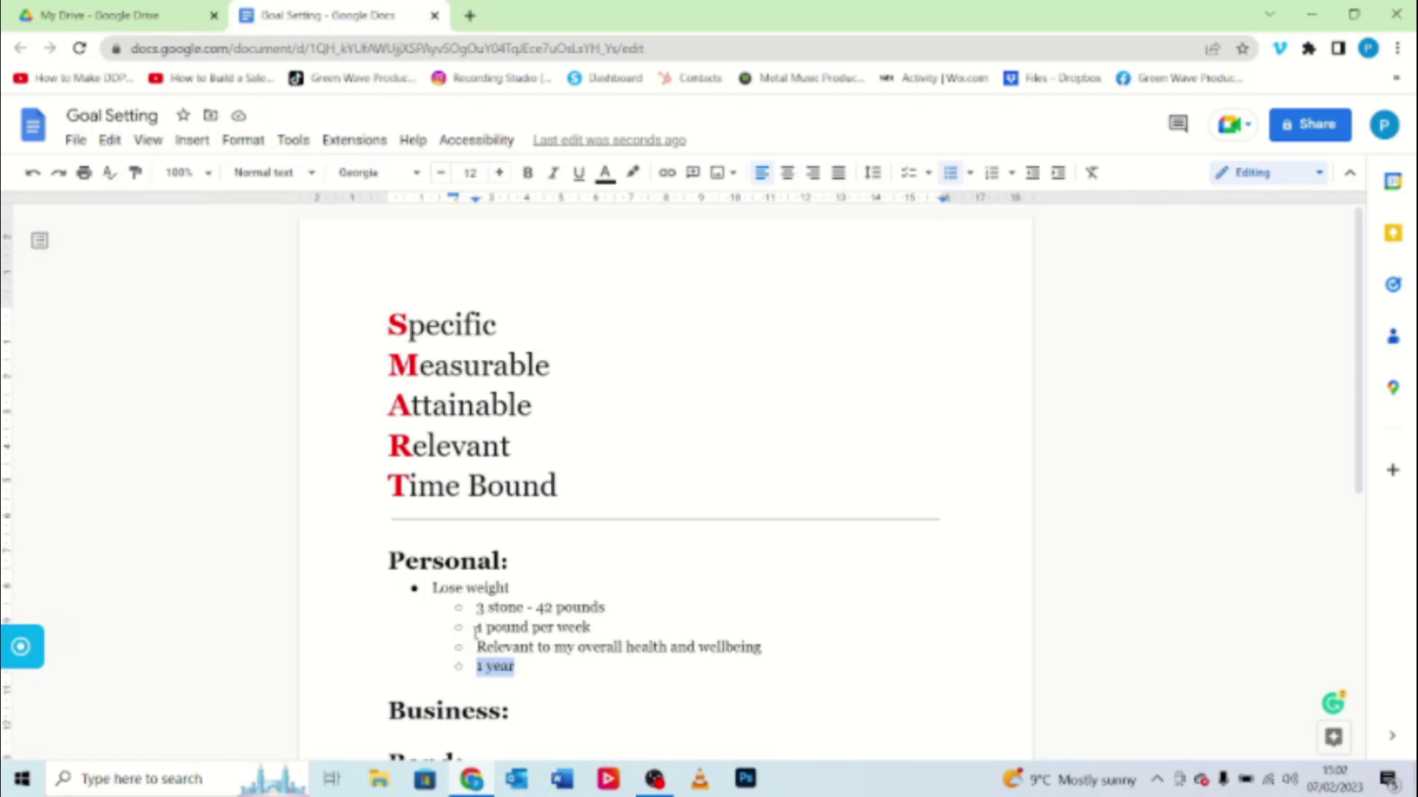
triple_click(589, 628)
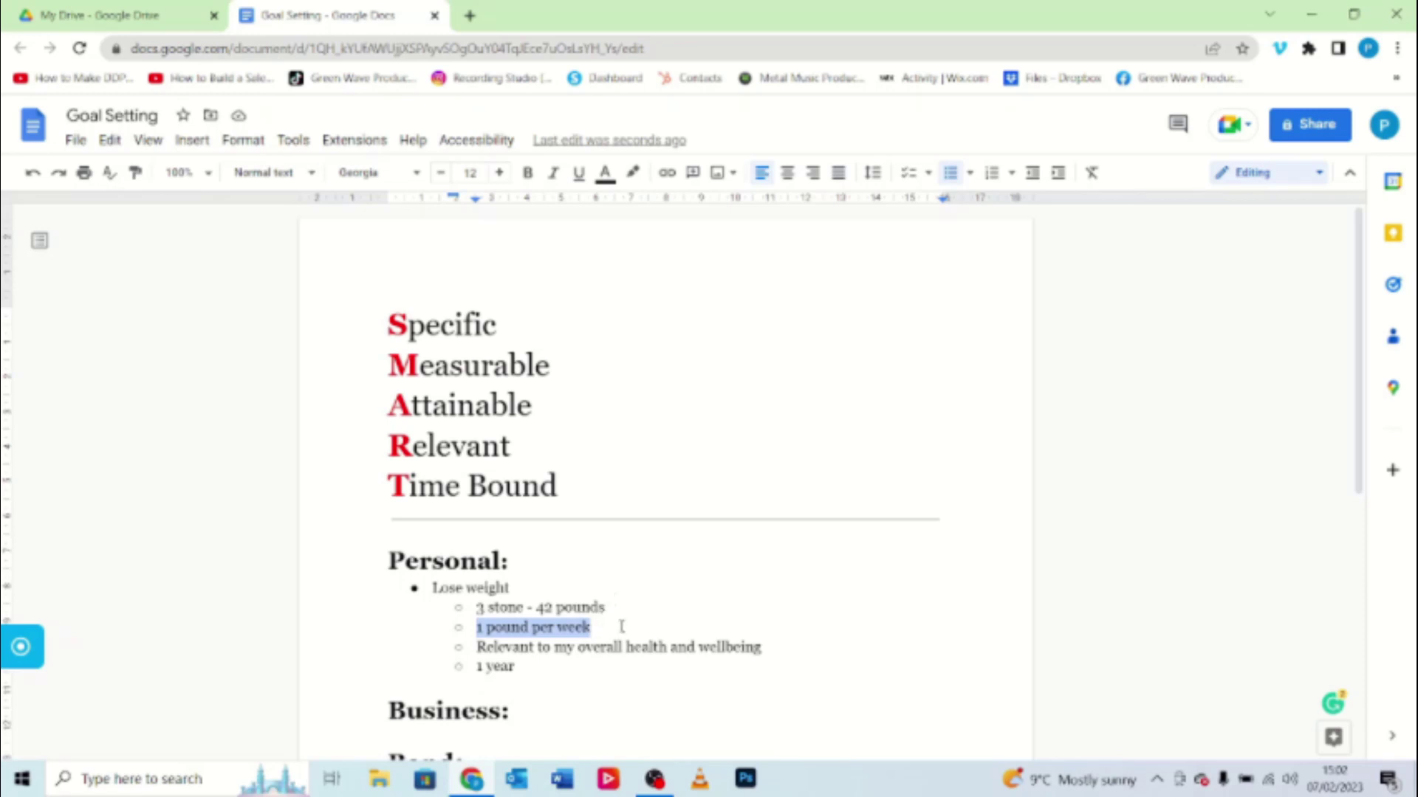
left_click_drag(518, 666, 478, 667)
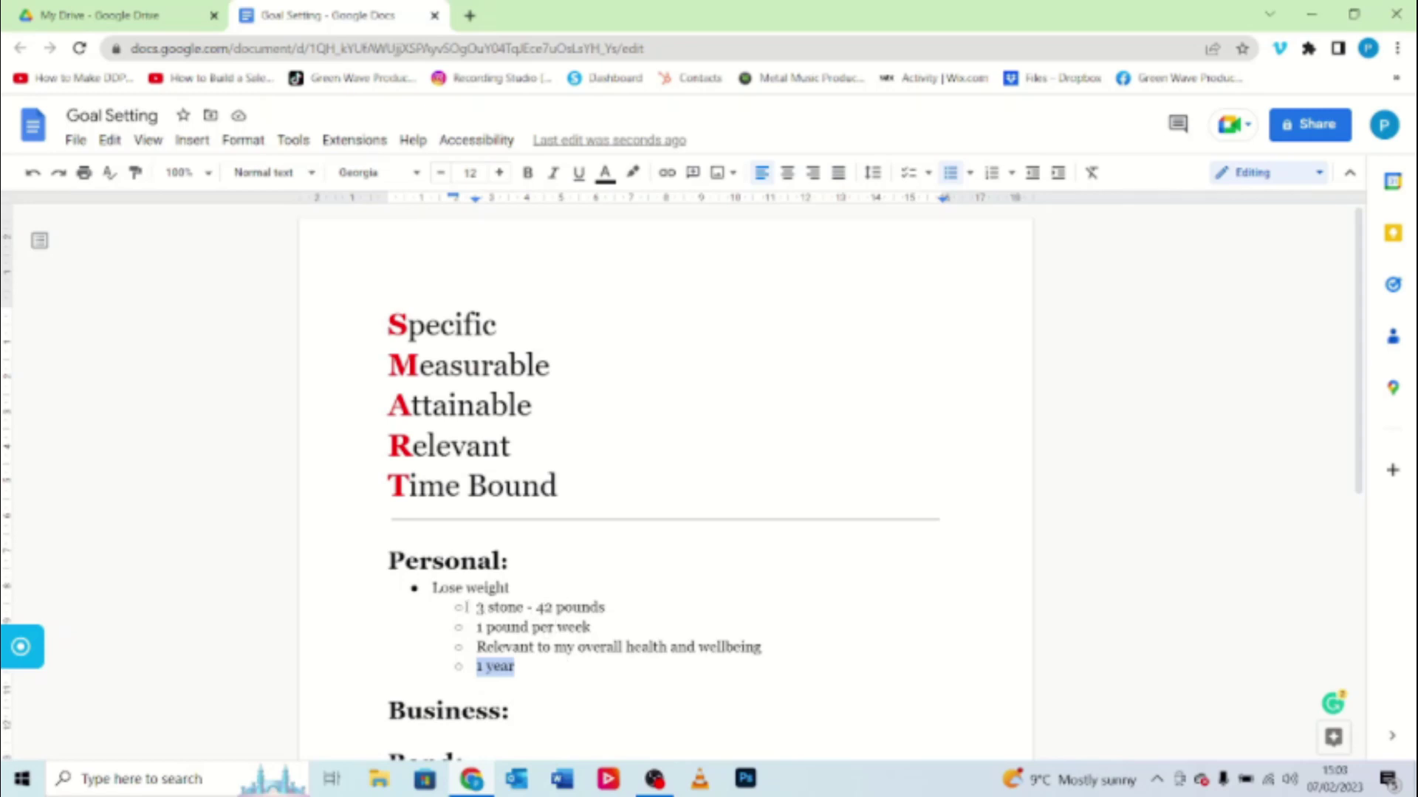
left_click_drag(467, 607, 628, 606)
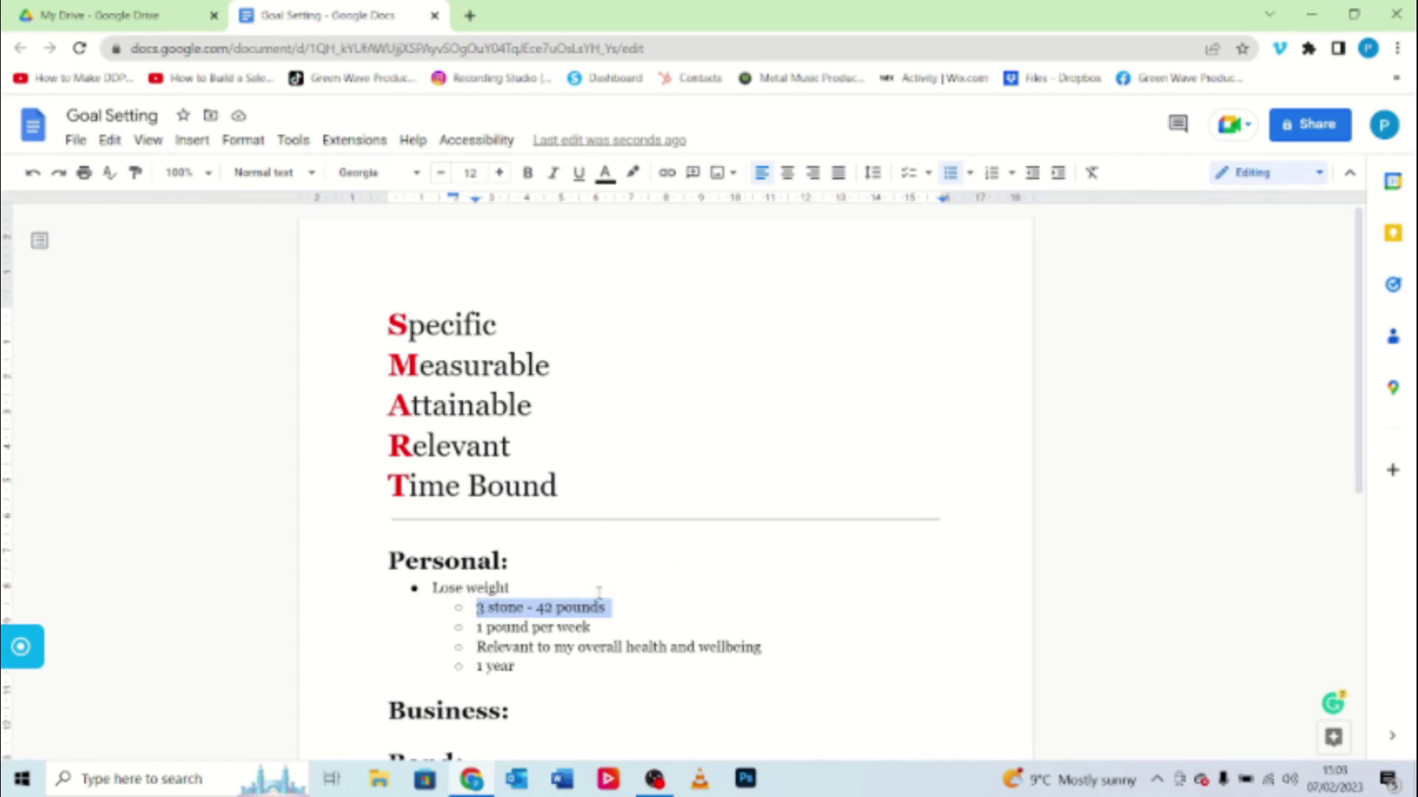
left_click_drag(427, 583, 626, 669)
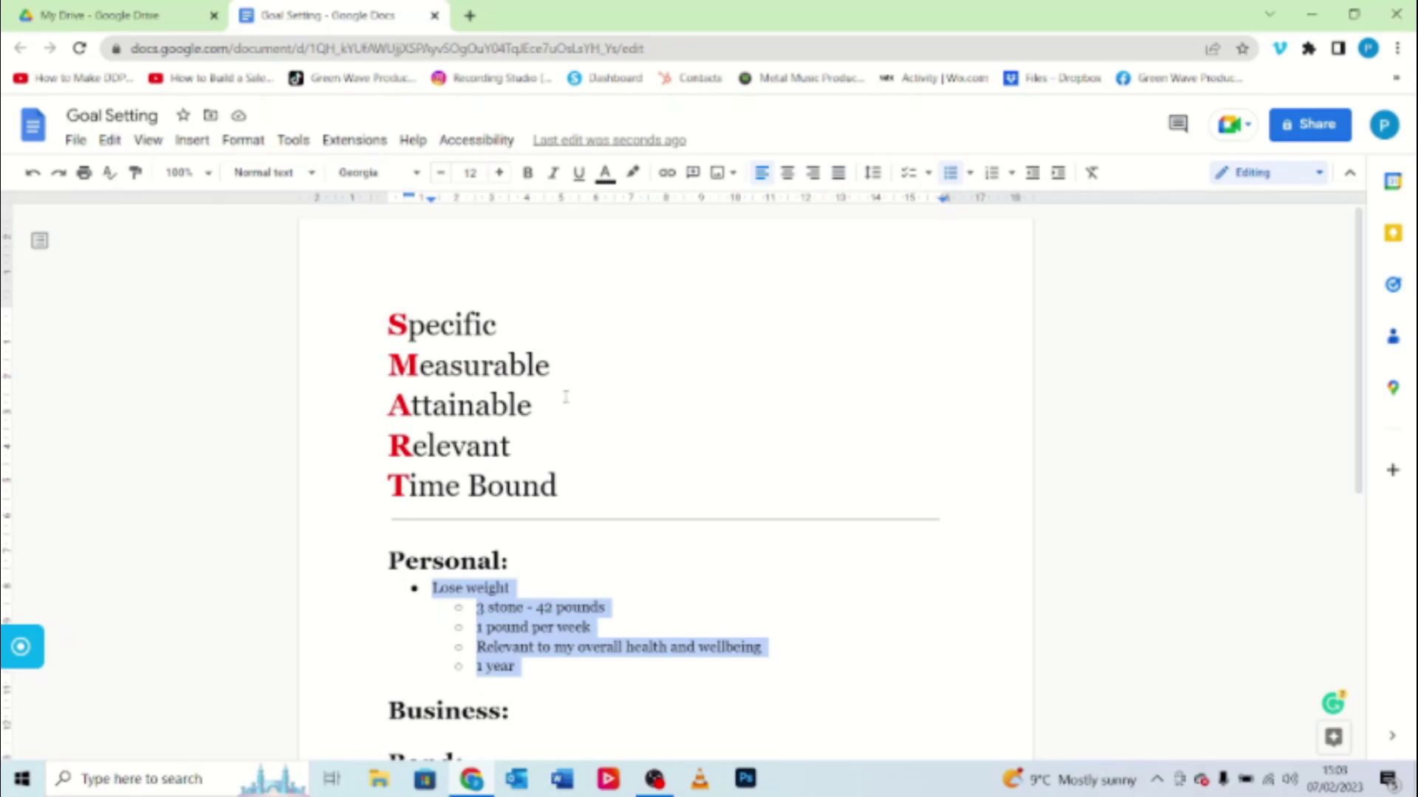
left_click_drag(534, 413, 392, 413)
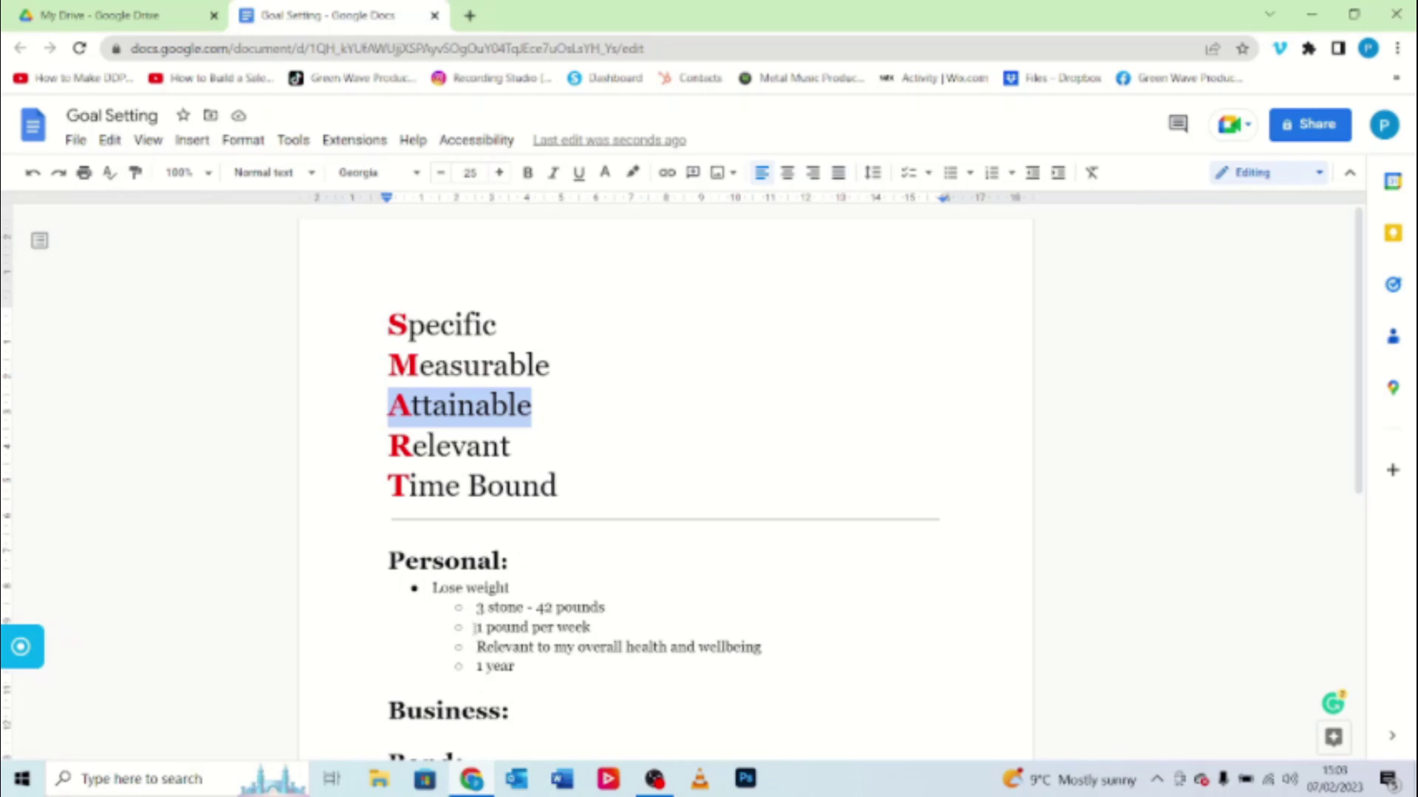
left_click_drag(475, 627, 595, 628)
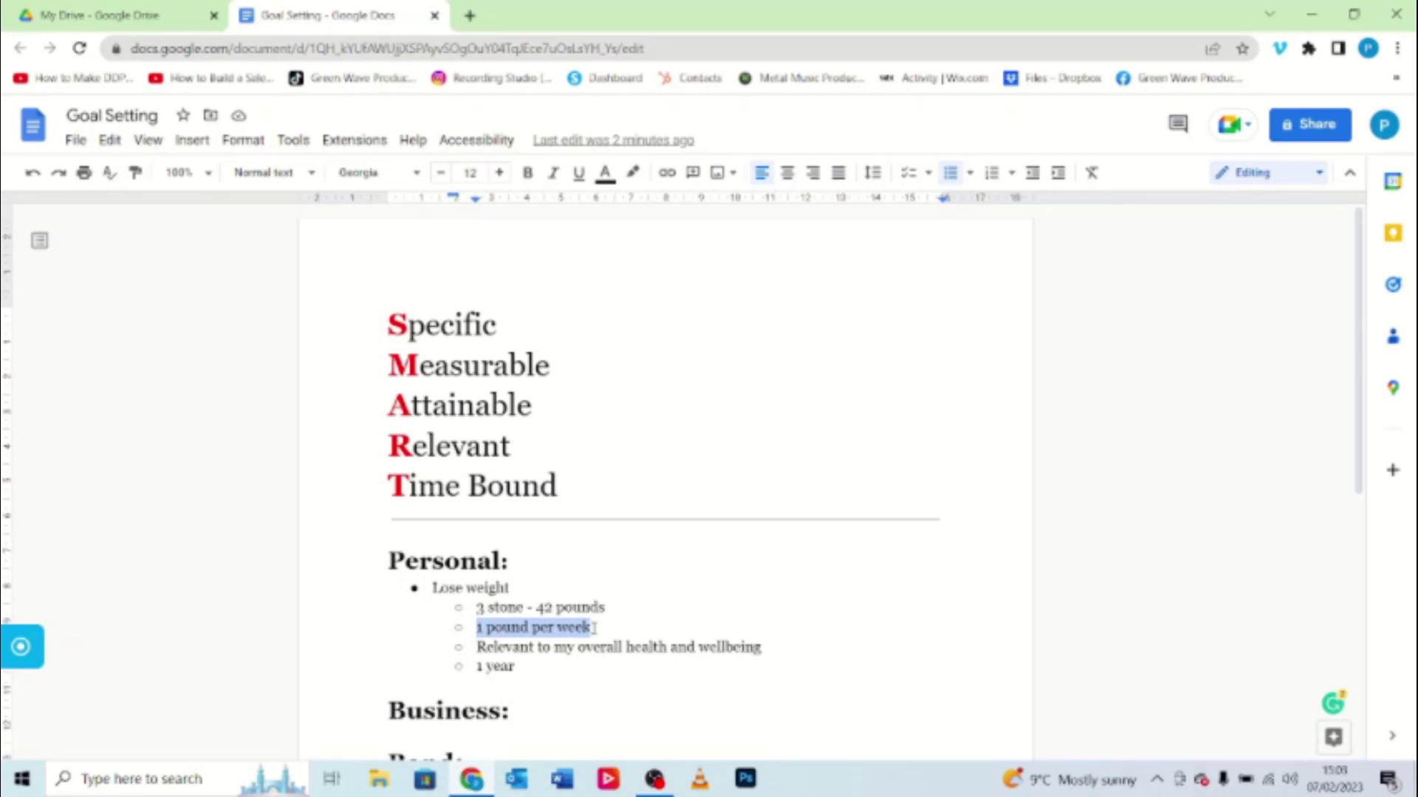
left_click(594, 628)
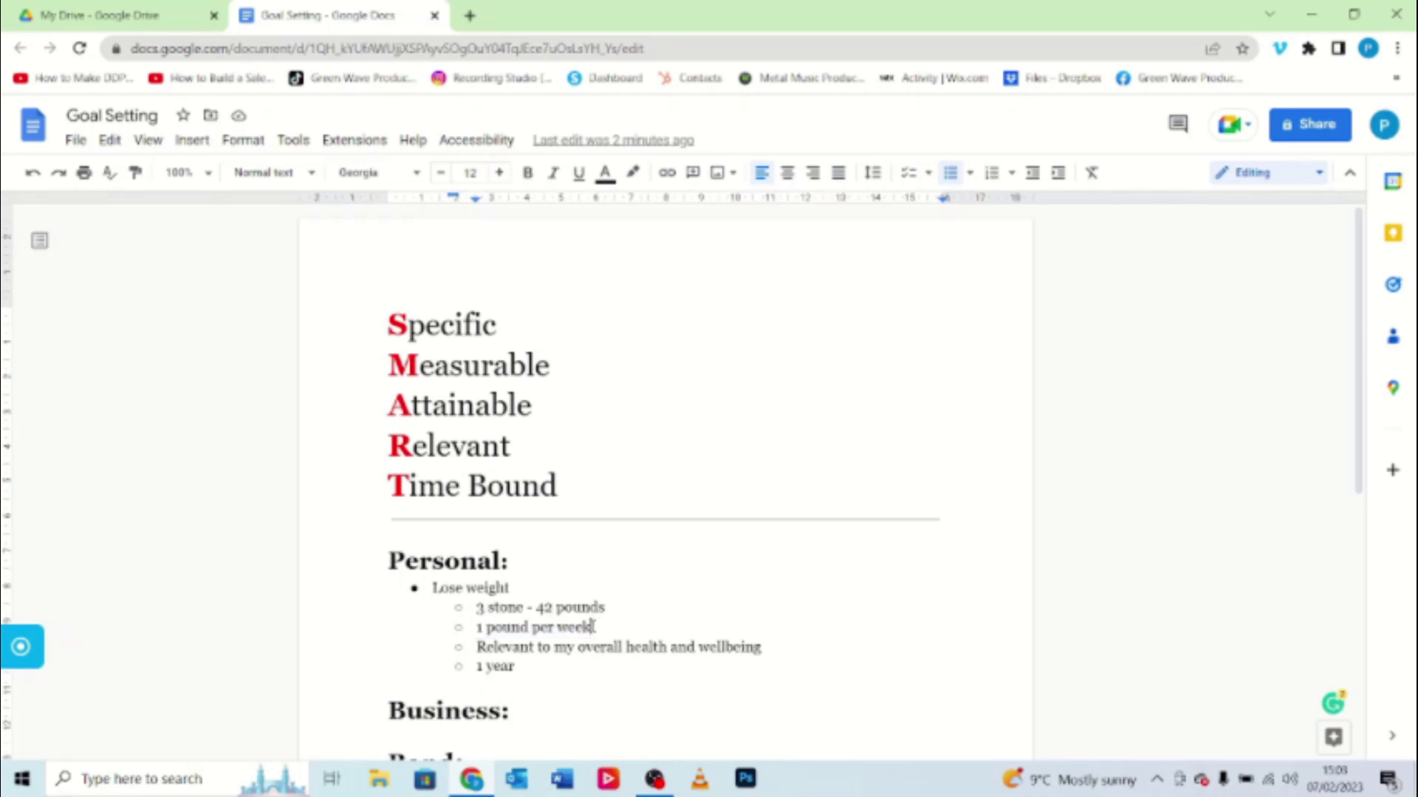
left_click_drag(594, 627, 477, 628)
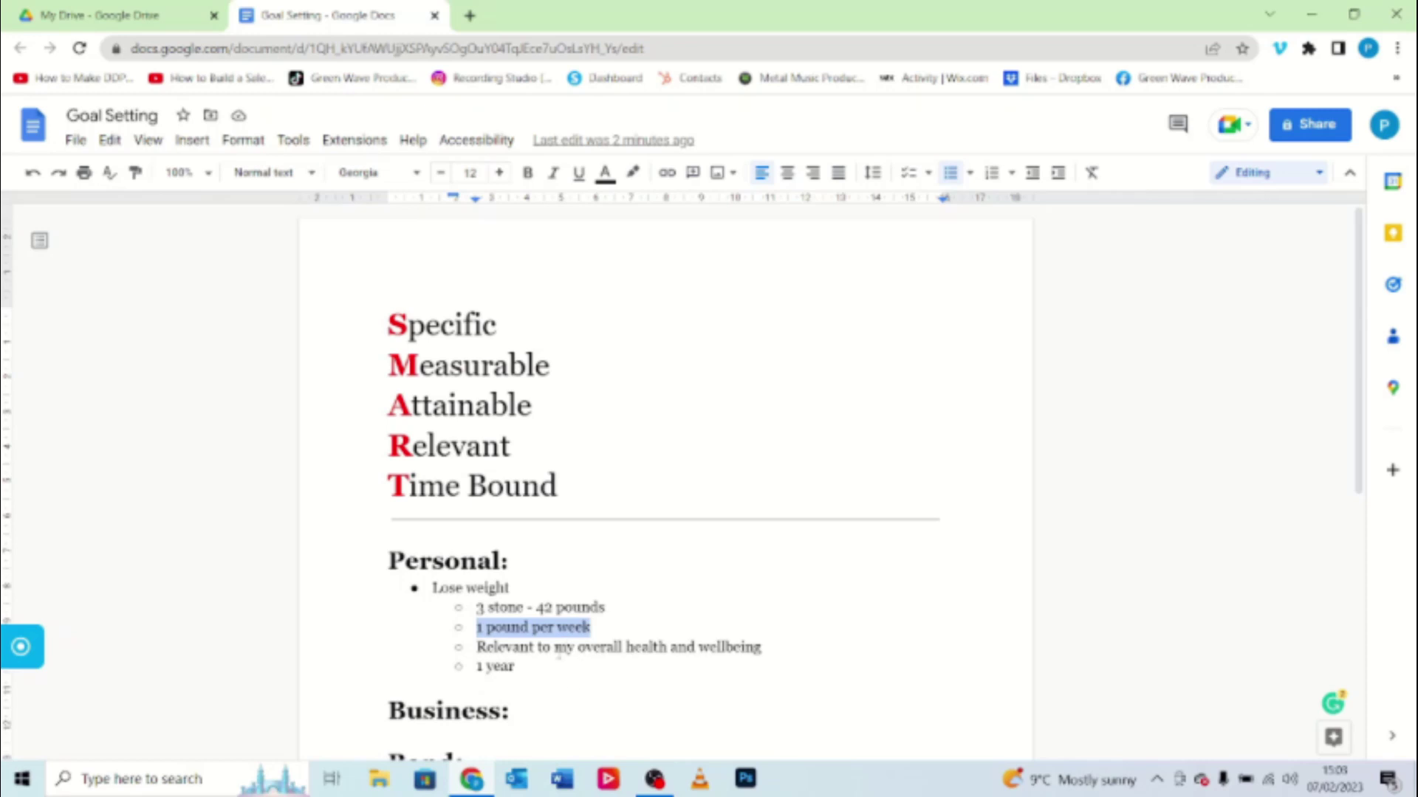
left_click(603, 627)
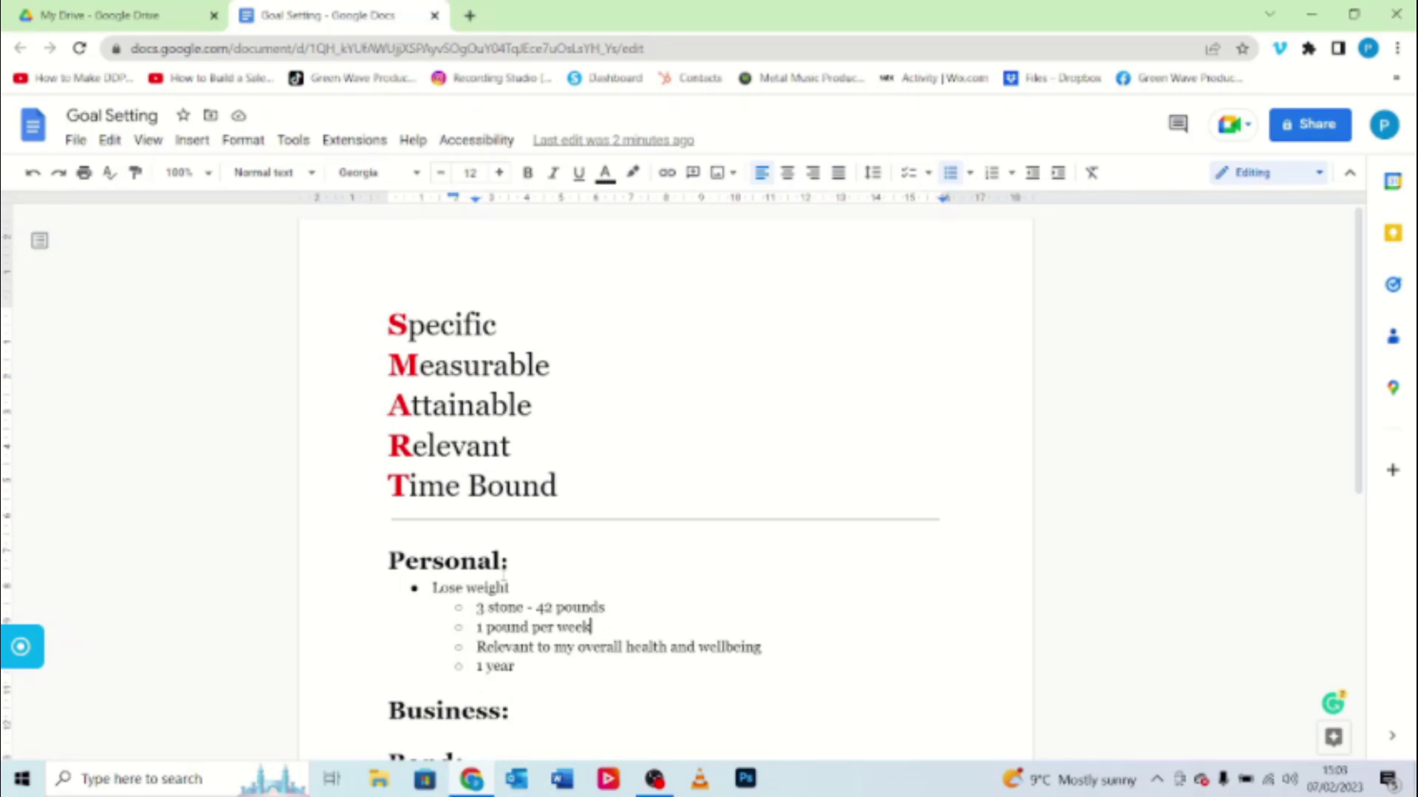
left_click_drag(433, 588, 521, 667)
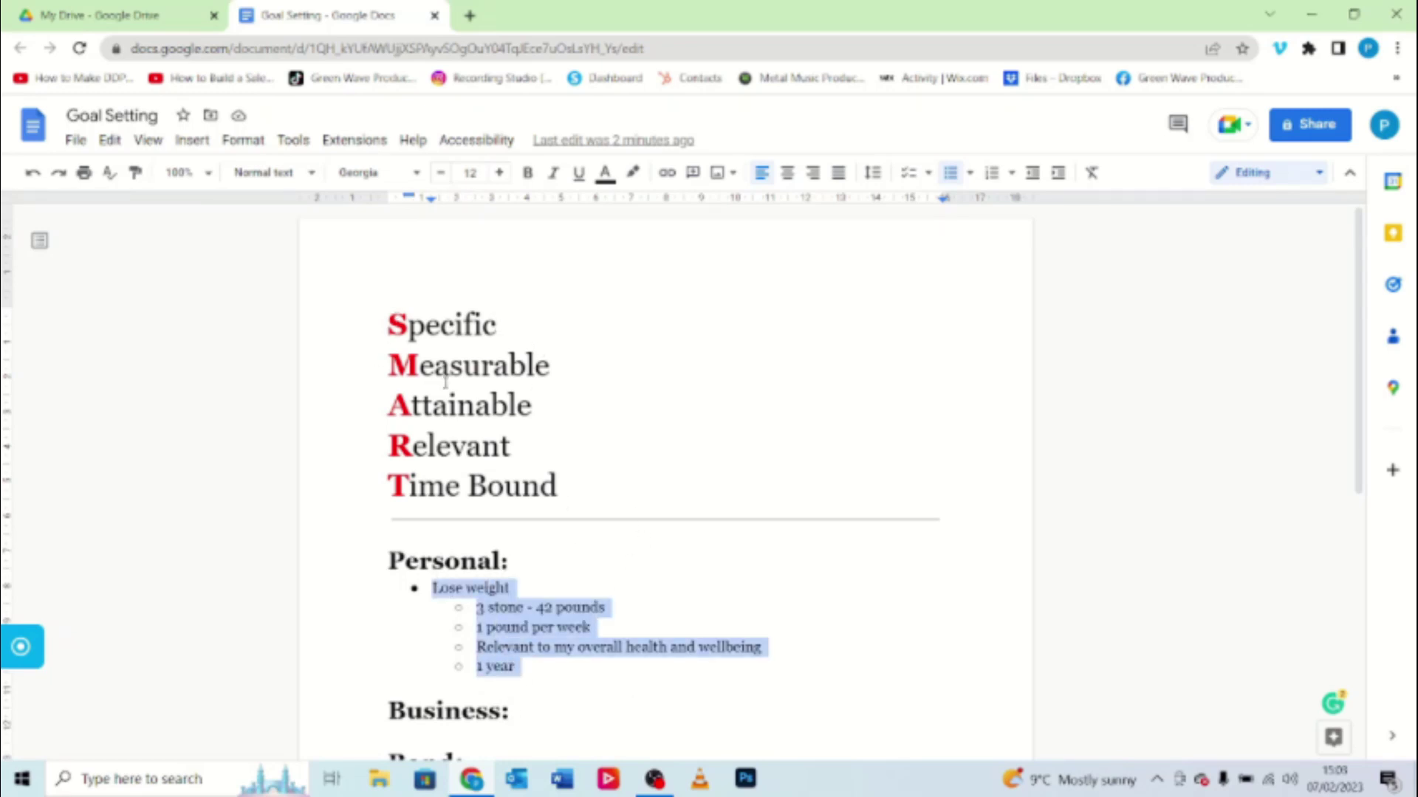
left_click_drag(388, 325, 528, 330)
left_click_drag(391, 350, 550, 369)
left_click_drag(387, 405, 555, 425)
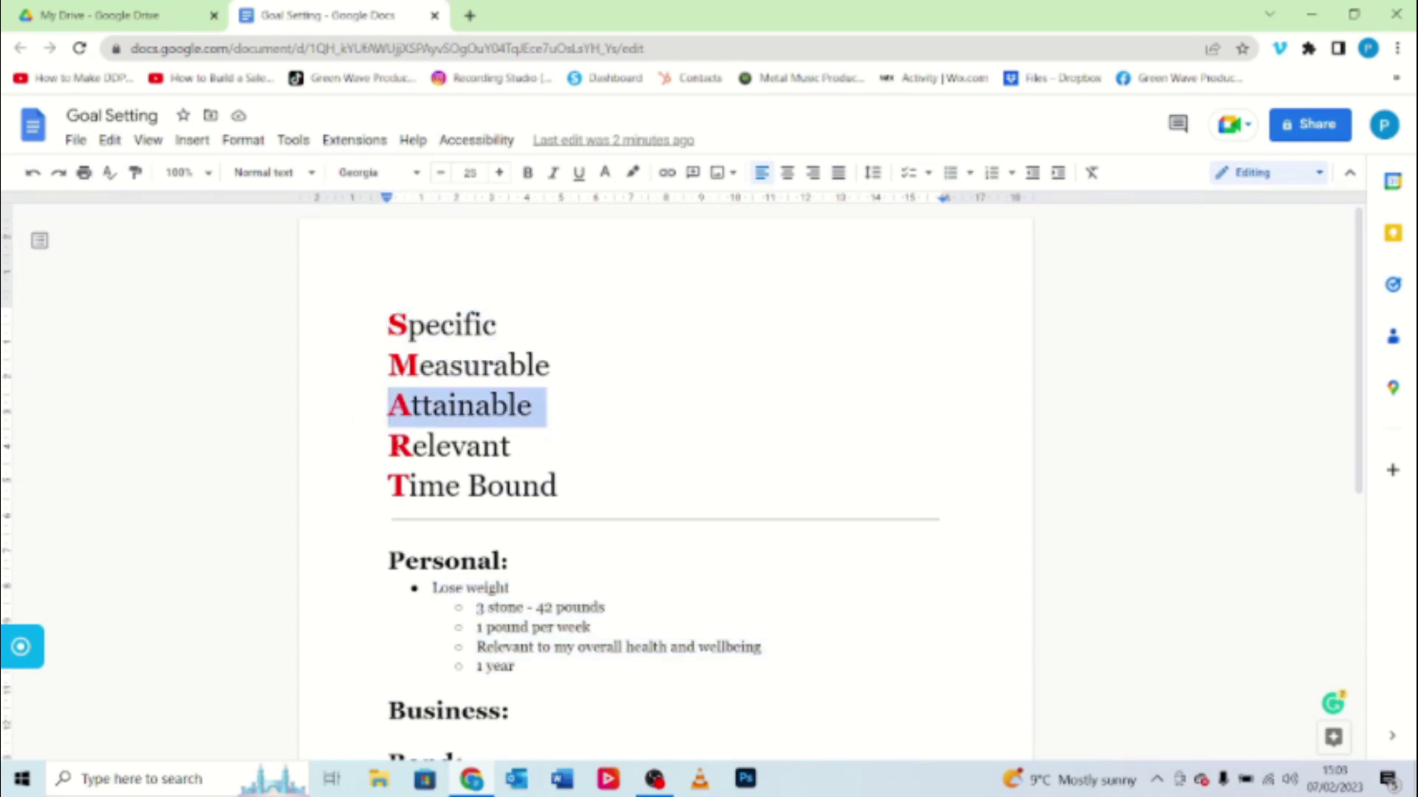
left_click_drag(389, 445, 530, 449)
left_click(386, 485)
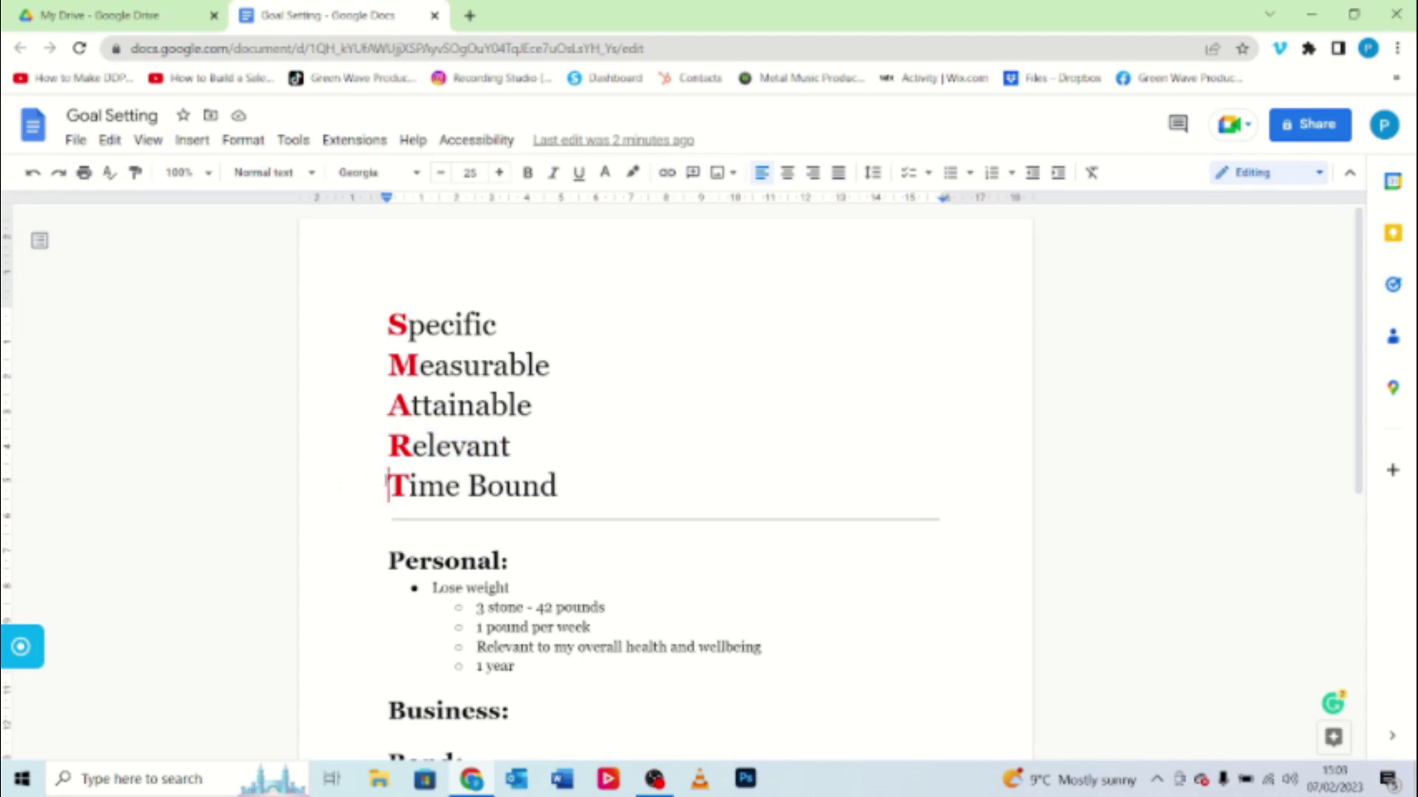
left_click_drag(387, 485, 566, 497)
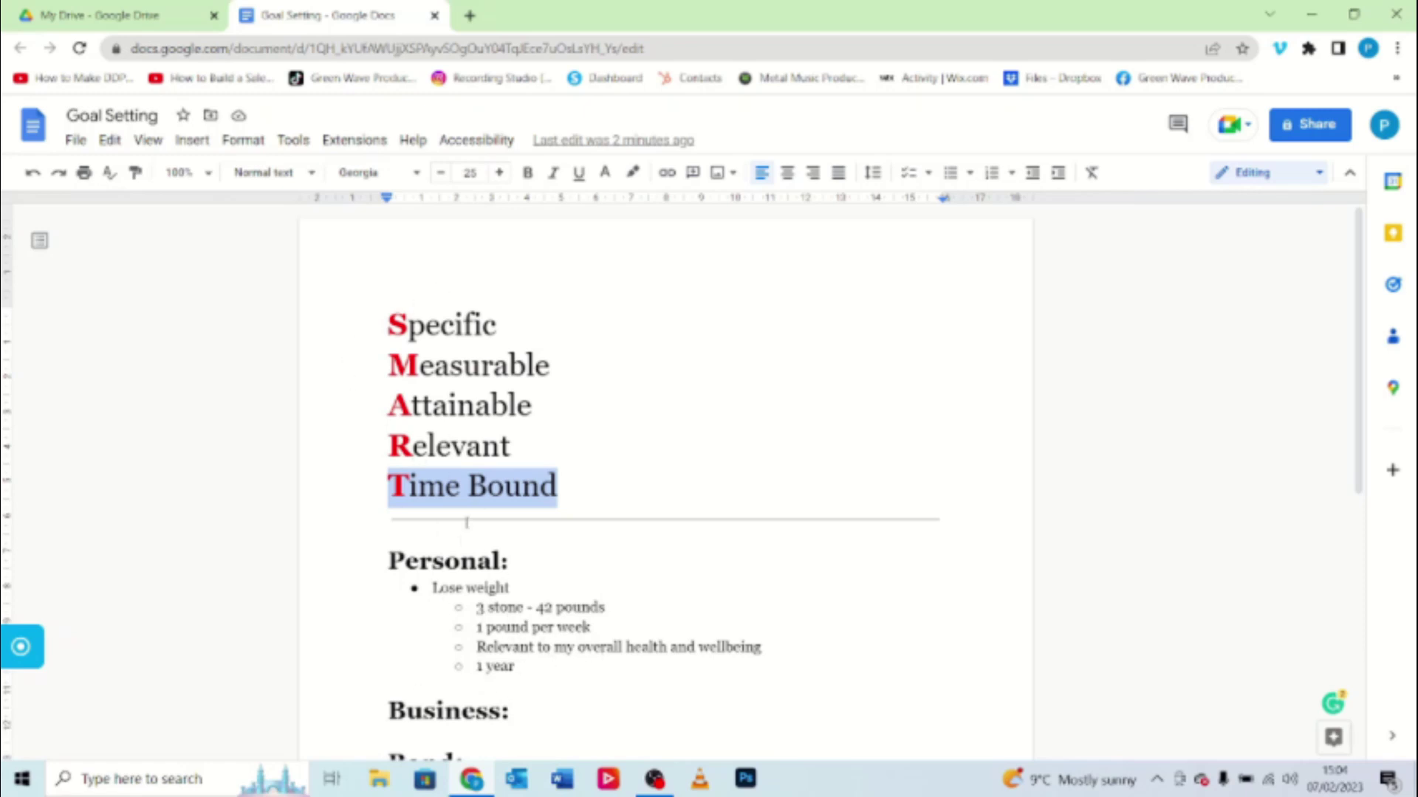
left_click(470, 588)
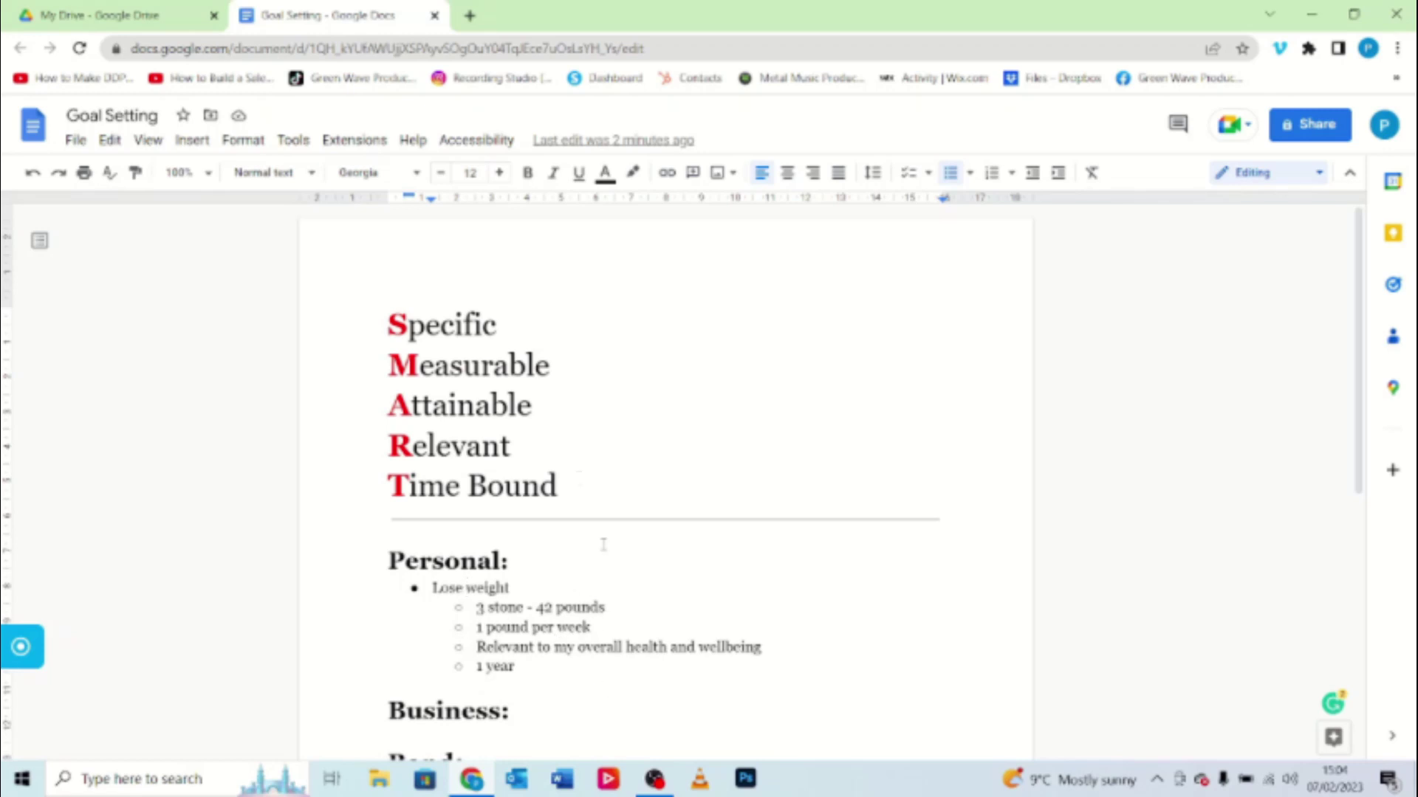
left_click_drag(535, 408, 390, 412)
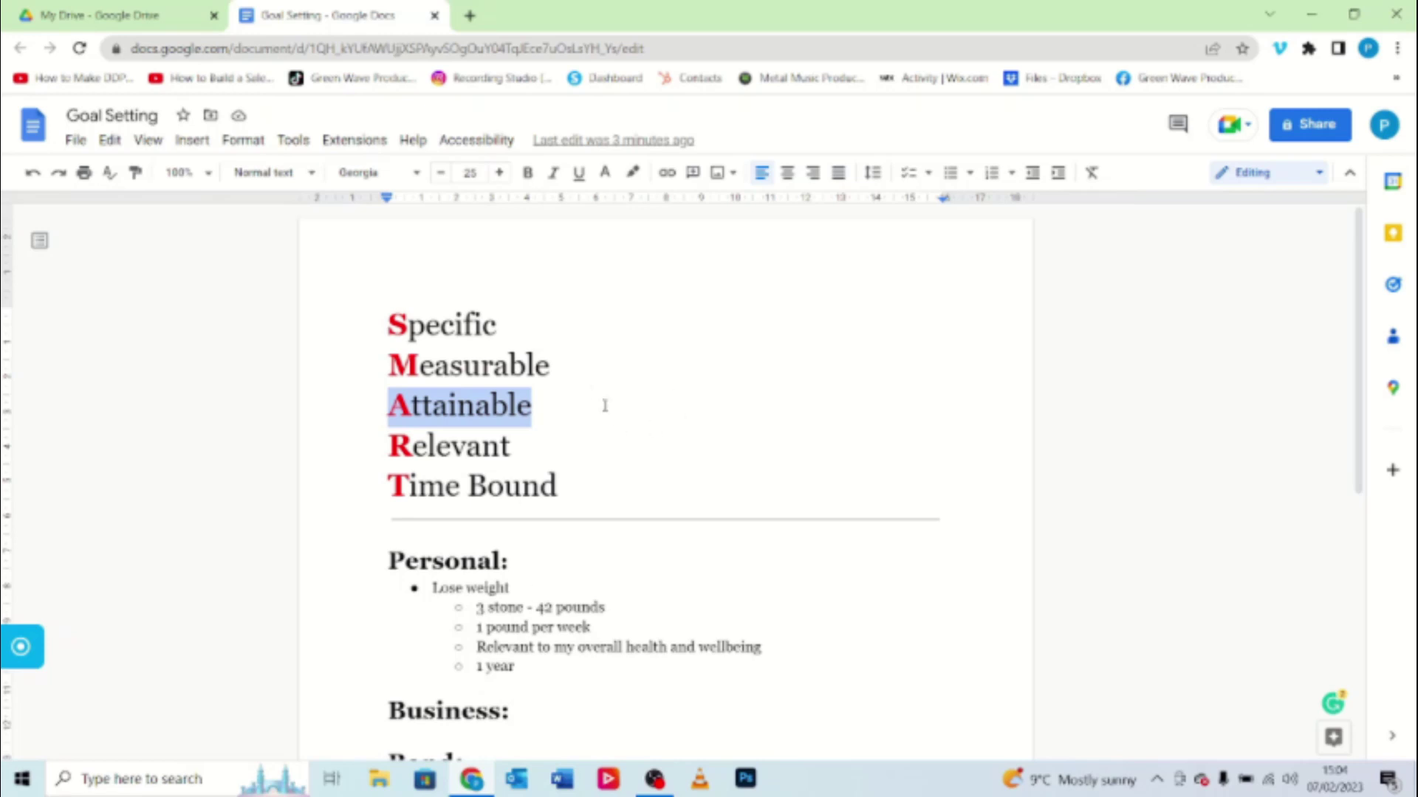
left_click(534, 404)
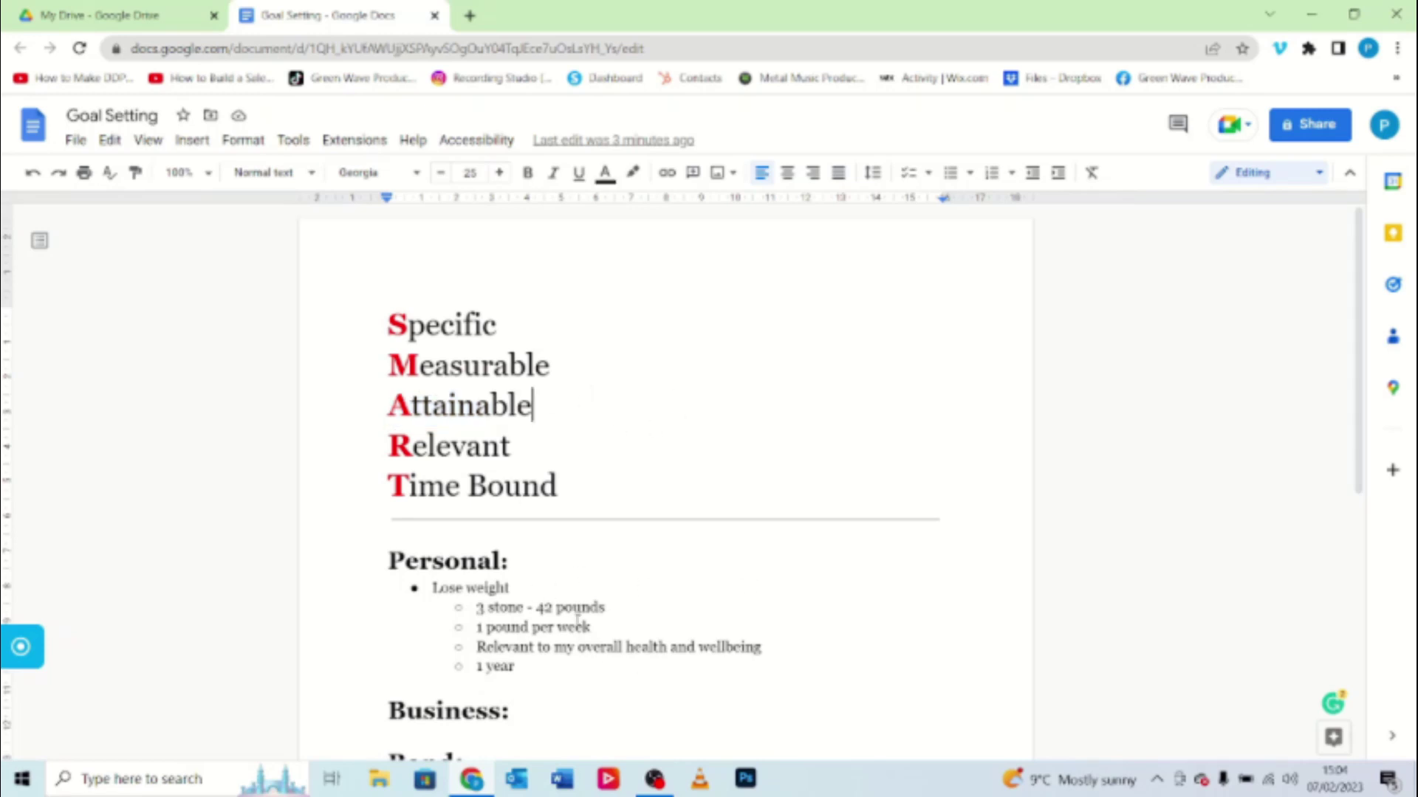
- Scroll down to show the empty Business: and Band: headings
scroll(577, 618, "down", 3)
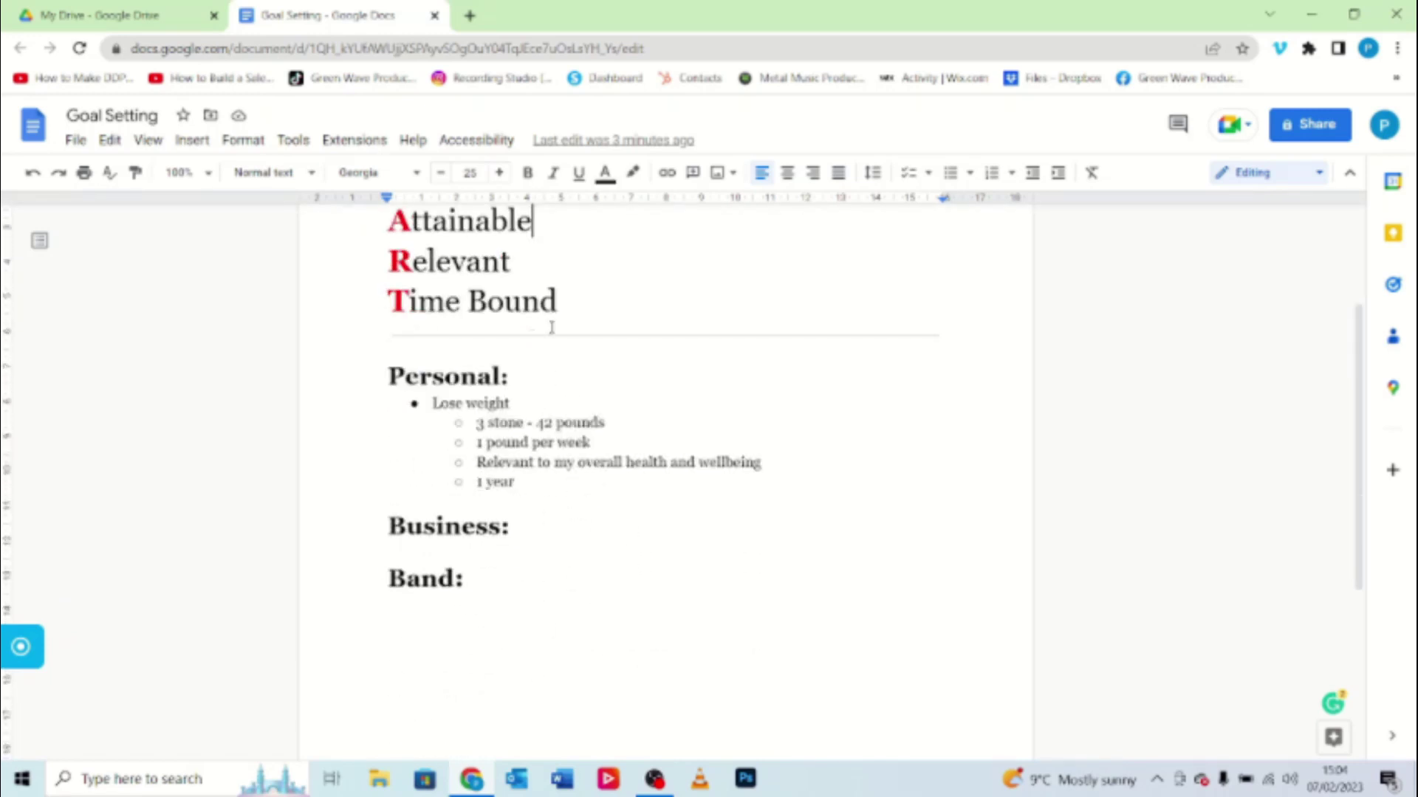
scroll(596, 393, "up", 3)
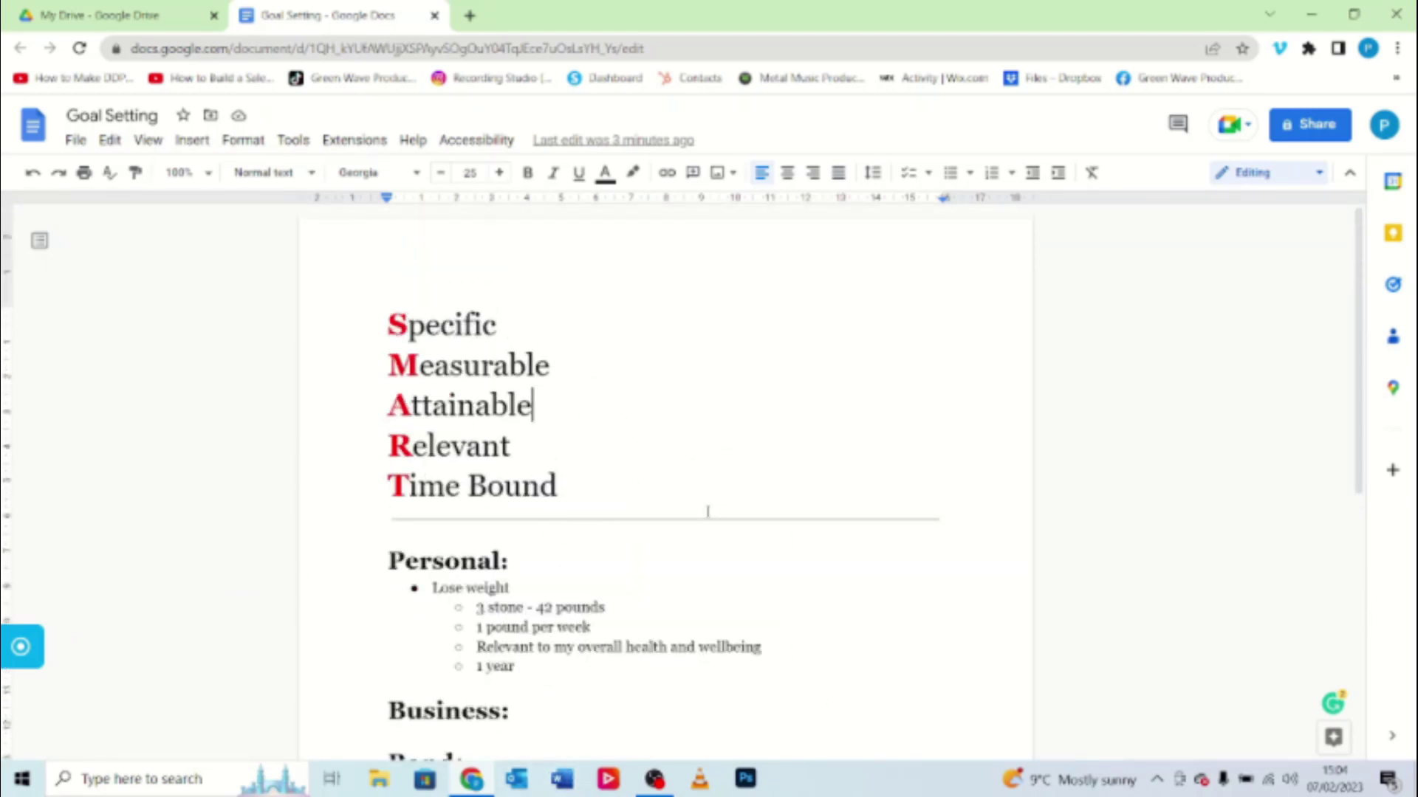
scroll(645, 406, "down", 3)
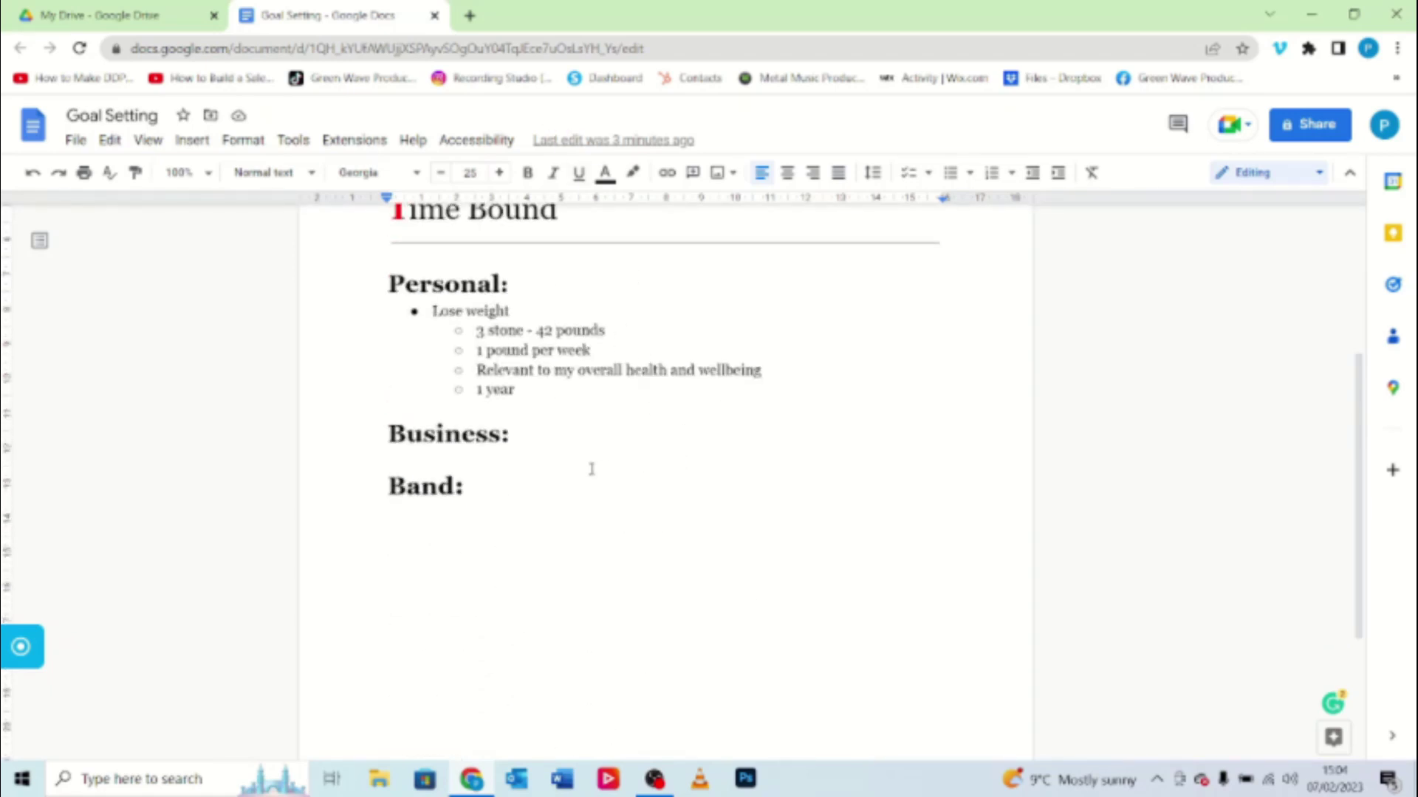
- Under Business, bullet 'Increase my income by 20%' with nested clientele, content marketing, lead magnets, paid advertising
left_click(482, 468)
key("ctrl+shift+8")
type("Increase my income by 20%")
key("Return")
key("Tab")
type("Increase my clientele")
key("Return")
key("Tab")
type("Content Marketing ")
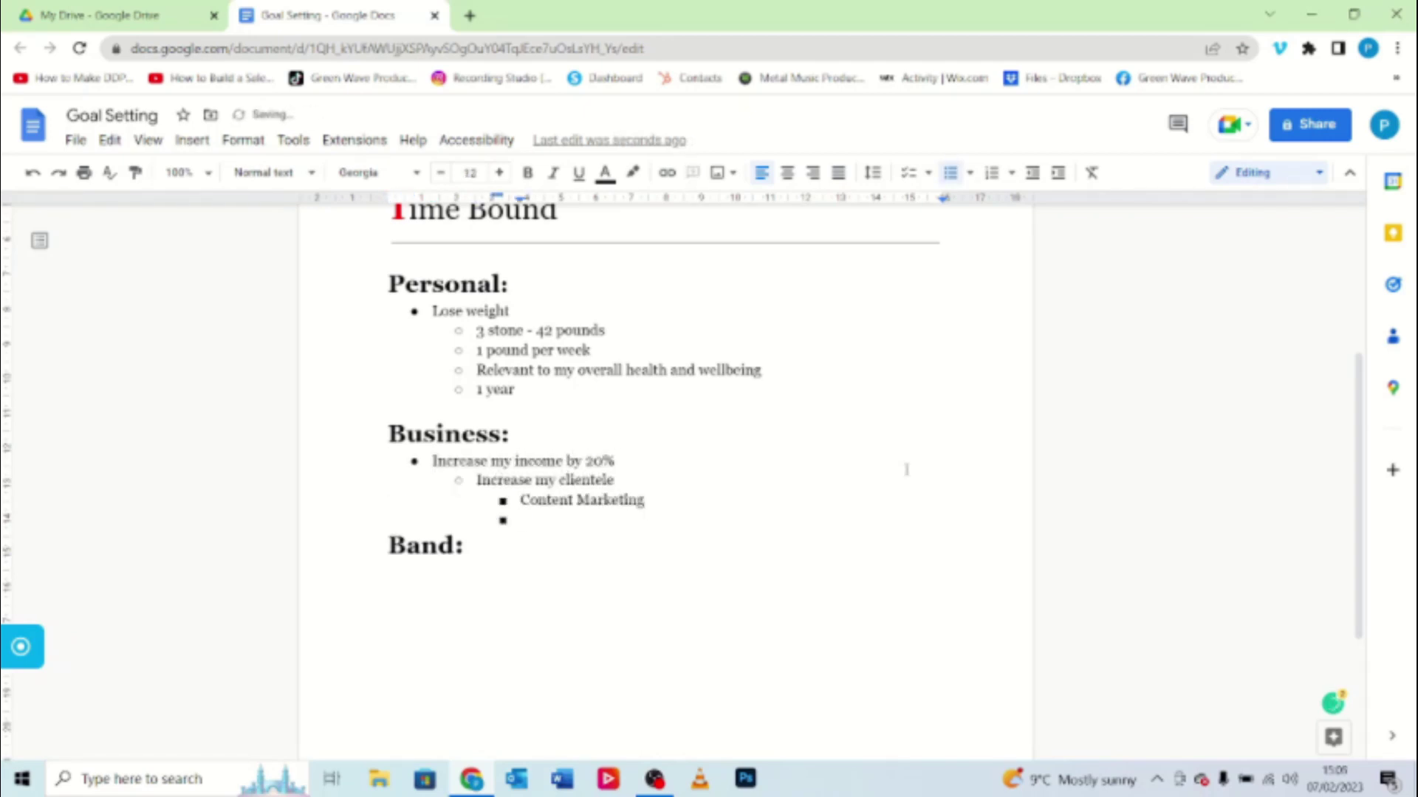
type("Lead magnets")
key("Return")
type("Paid advertising")
- Under Band, bullet Finish EP, Find band Members, Play live shows (with Rehearsals nested), Create content
left_click(676, 575)
key("Return")
key("ctrl+shift+8")
type("Finish EP")
key("Return")
type("Find band Members")
key("Return")
type("Play live shows")
key("Tab")
type("Rehearsals")
key("shift+Tab")
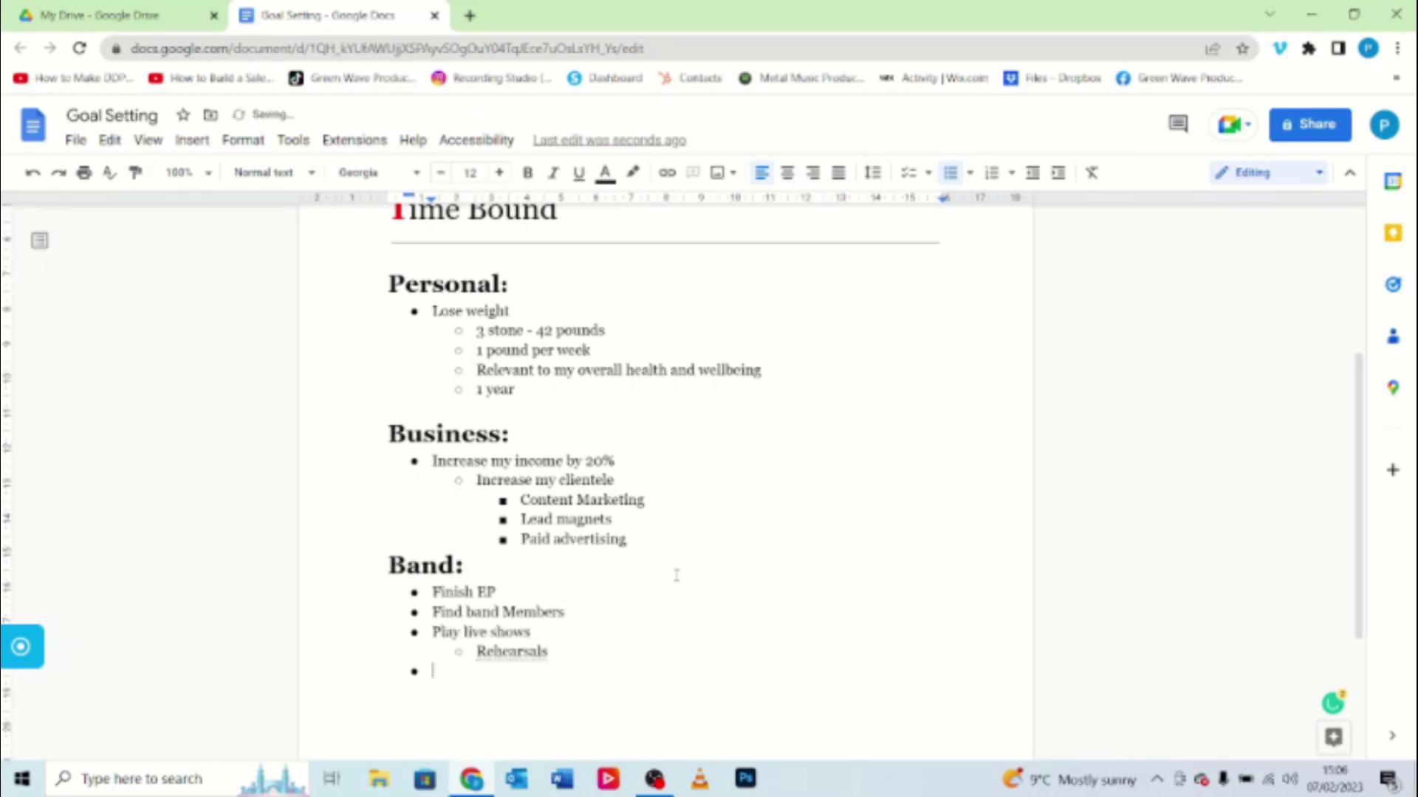
type("Create content")
- Add 'Venues' and 'Online' sub-bullets under Play live shows
key("Up")
key("End")
key("Return")
type("Venues online")
- Under Create content, nest Music videos, Behind the scenes, Lyric videos, Pictures, then Band shots and Setlists
left_click(531, 711)
key("Return")
key("Tab")
type("Music videos ")
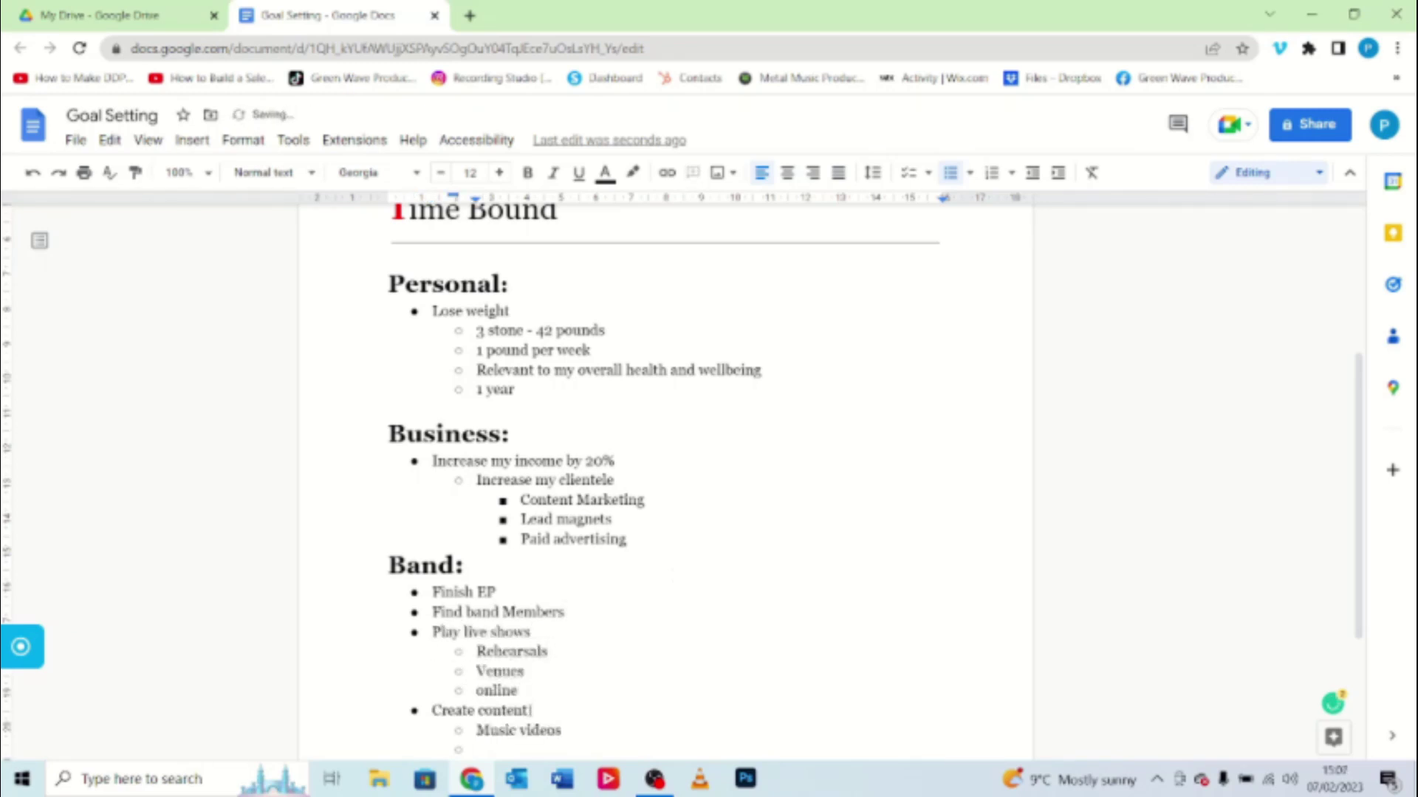
type("Behind the scenes")
key("Return")
type("Lyric videos")
key("Return")
type("Pictures")
key("Return")
key("Tab")
type("Band shots Setlists On the road")
- Add an 'On the road' sub-bullet below Online
left_click(524, 556)
key("Return")
type("On the road")
scroll(624, 540, "down", 1)
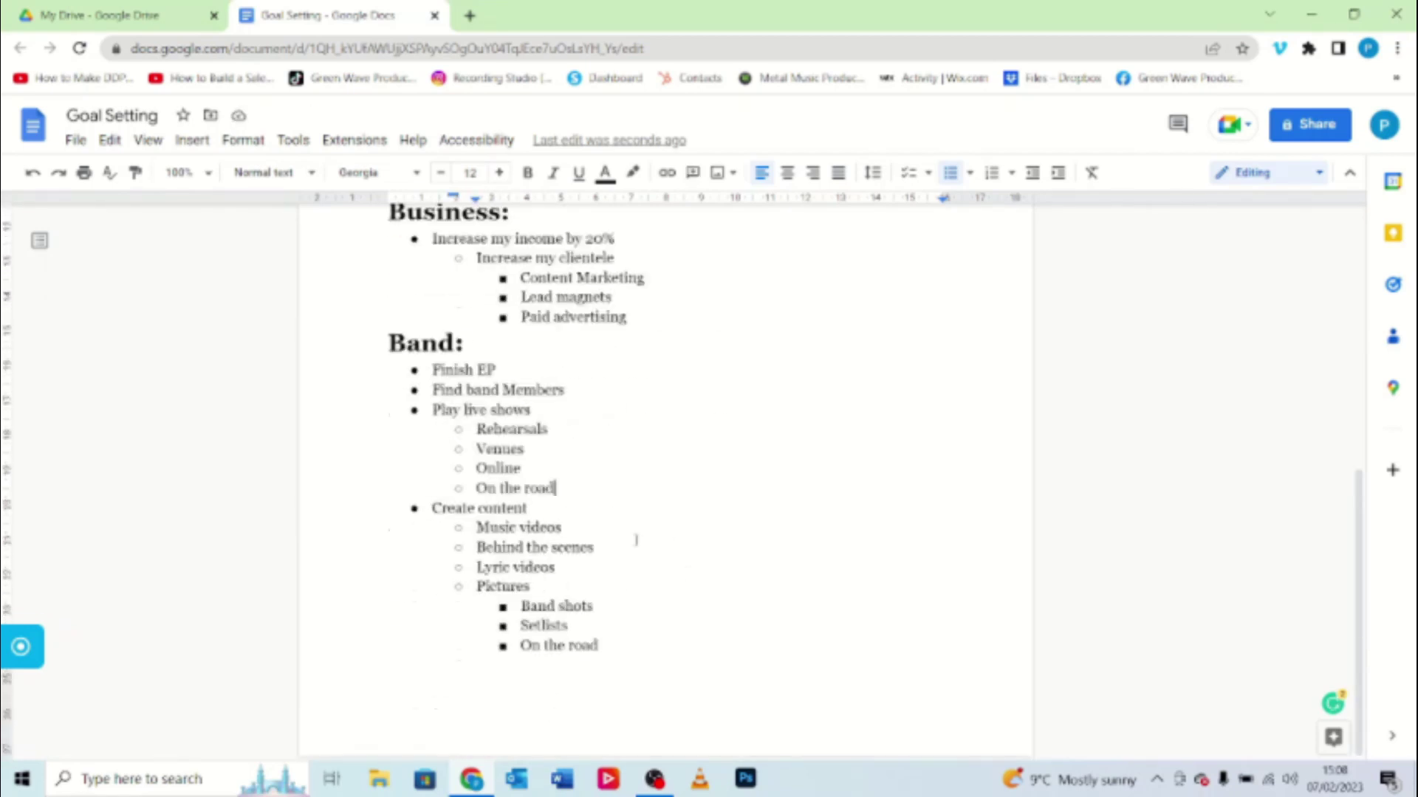
- Under Personal, add Diet with Create a calorie deficit, High fibre/protein, Gut health pro and prebiotics
scroll(623, 541, "up", 3)
left_click(539, 362)
key("Return")
type("Diet")
key("Return")
key("Tab")
type("Create a calorie deficit")
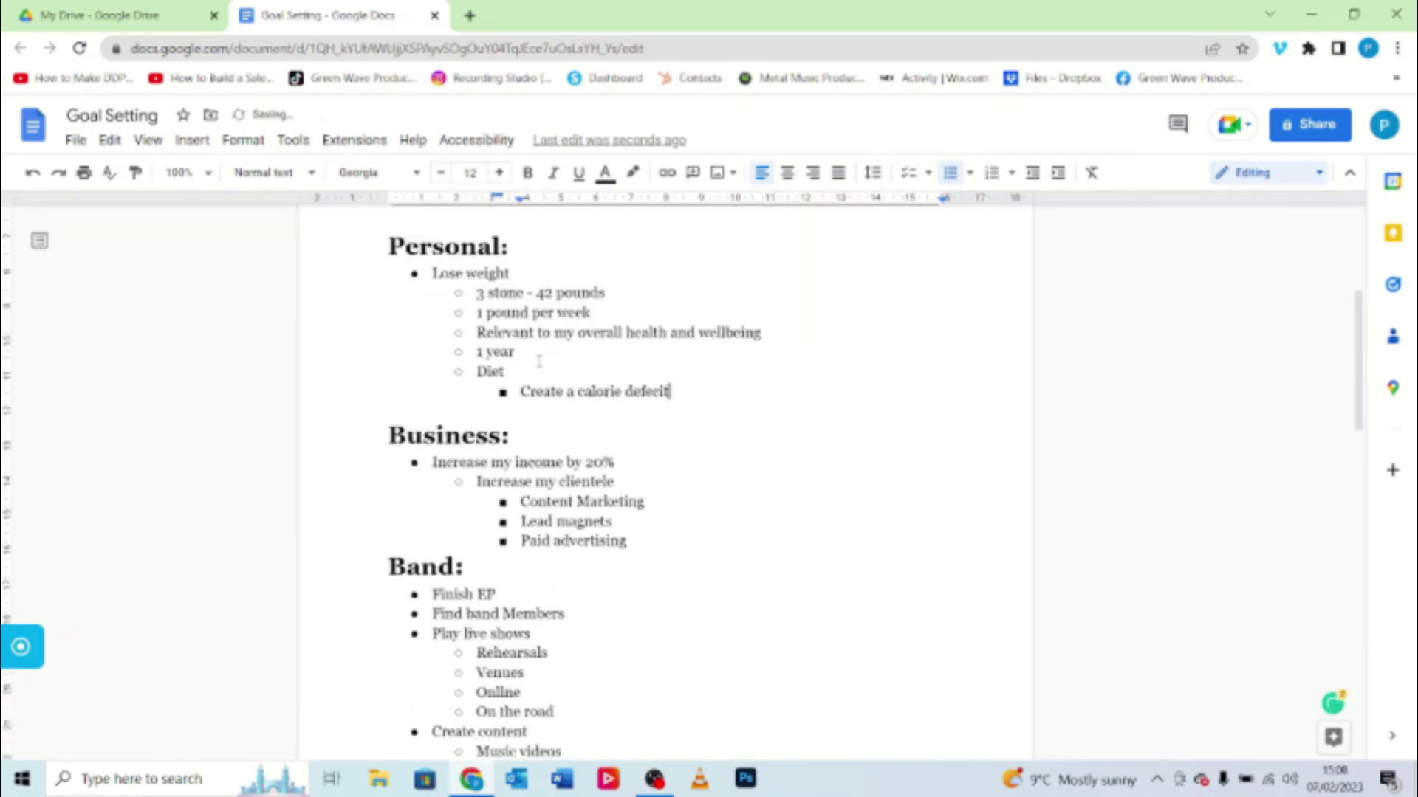
key("Return")
type("High fibre/protient")
key("Return")
type("Gut health p")
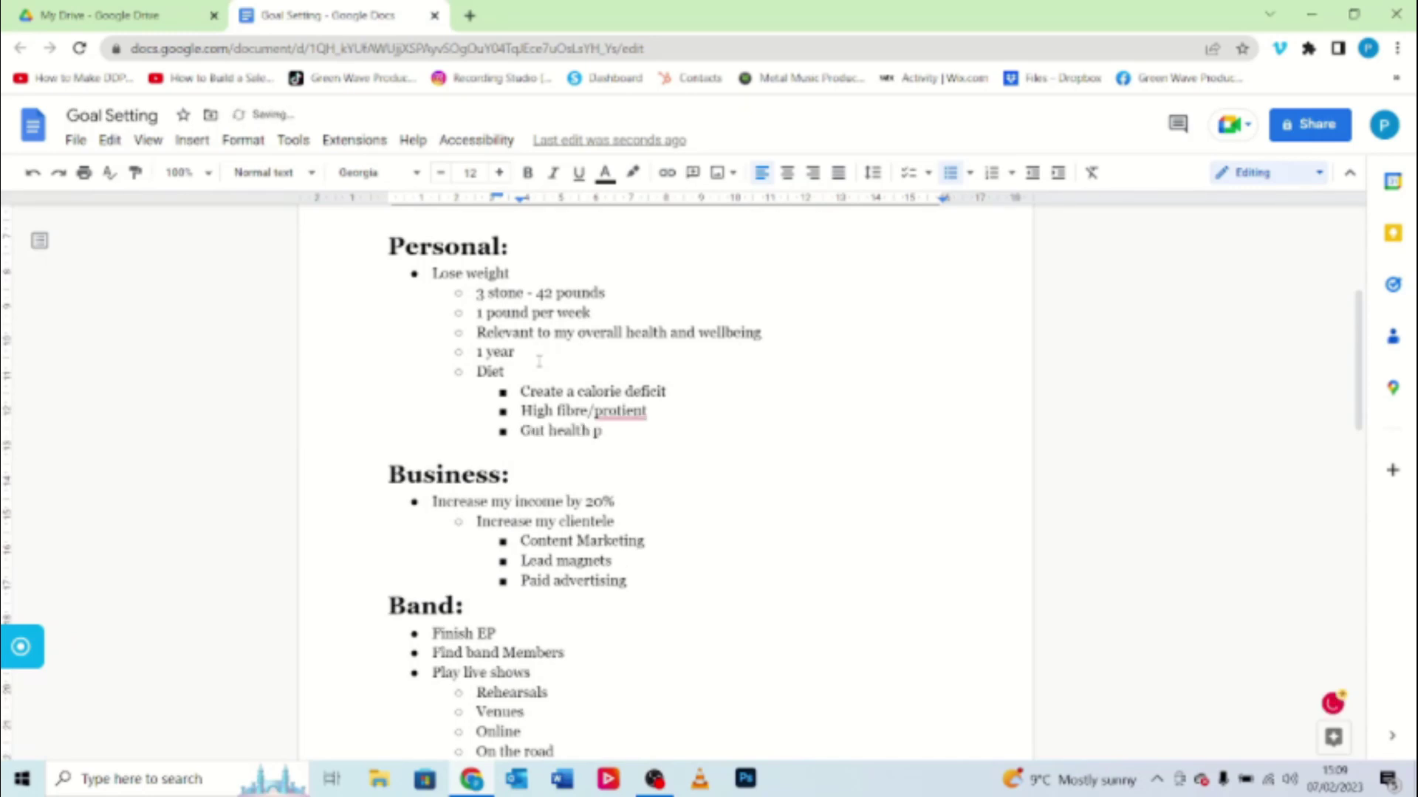
type("ro and prebiotics")
left_click(620, 411)
left_click(648, 499)
- Add a Business 'Podcast' goal with 'Speak to co-host' and 'Write more episodes' sub-bullets
scroll(649, 401, "down", 2)
left_click(649, 401)
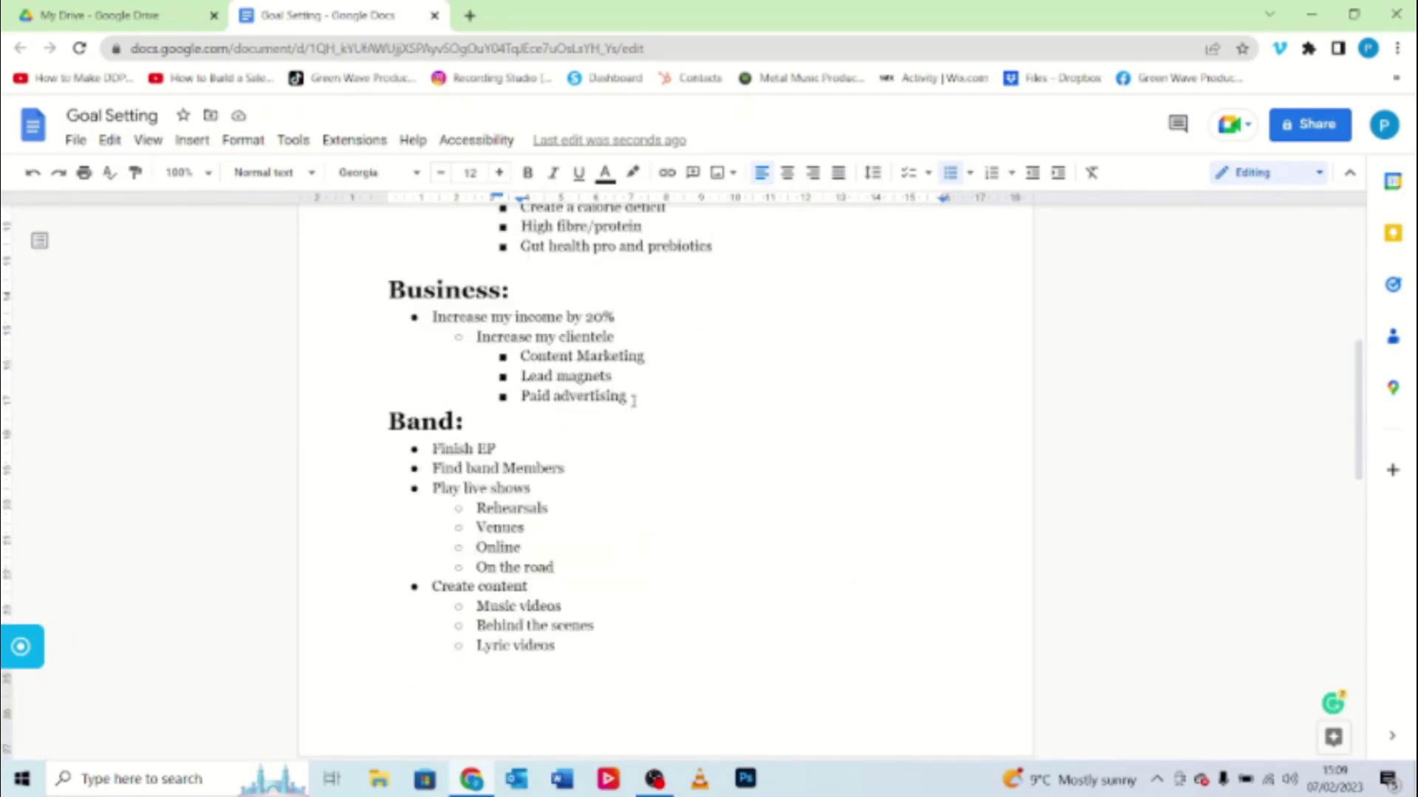
key("Return")
type("Podcast")
key("Return")
key("Tab")
type("Speak to co-host")
- Add a top-level Exercise goal under Personal with a 'Work out 3 times a week' sub-bullet
key("Return")
type("Write more episodes")
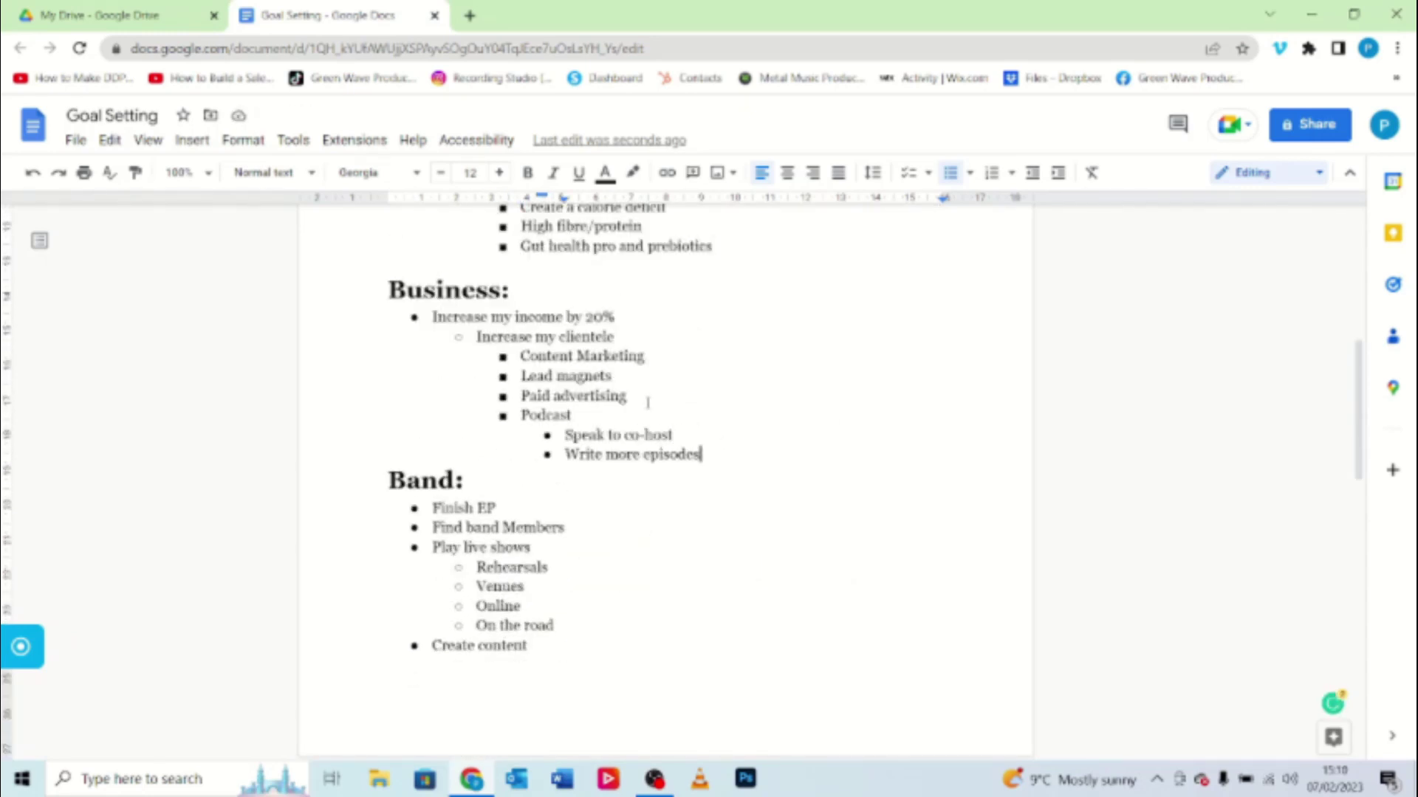
scroll(686, 526, "up", 4)
left_click(713, 468)
key("Return")
key("shift+Tab")
key("shift+Tab")
type("Exercise")
- Nest 'Increase this to 5 times over the next year', then add 'Full-Body weight training' and 'Cardio'
key("Return")
key("Tab")
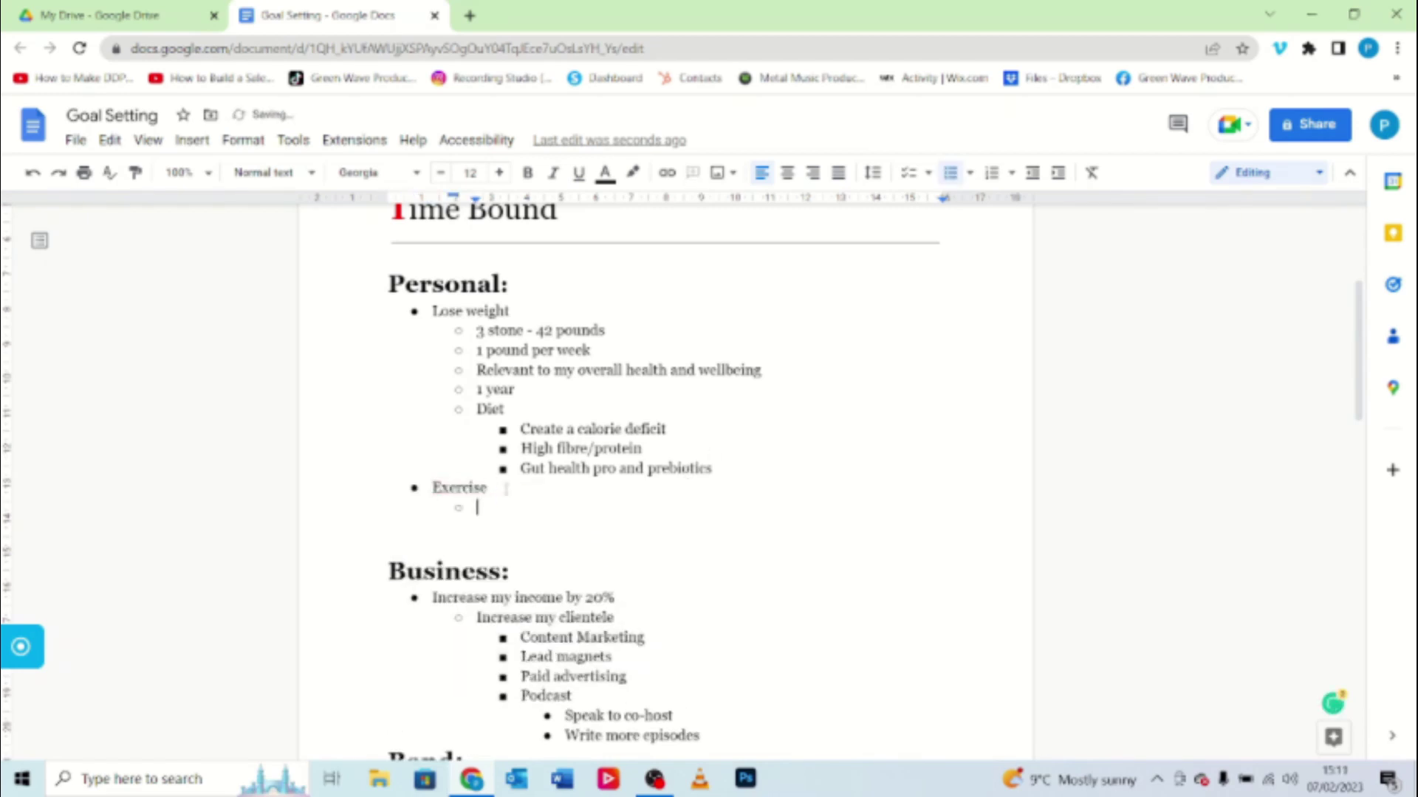
type("Work out 3 times a week")
key("Return")
key("Tab")
type("Increase this to 5 times over the next year")
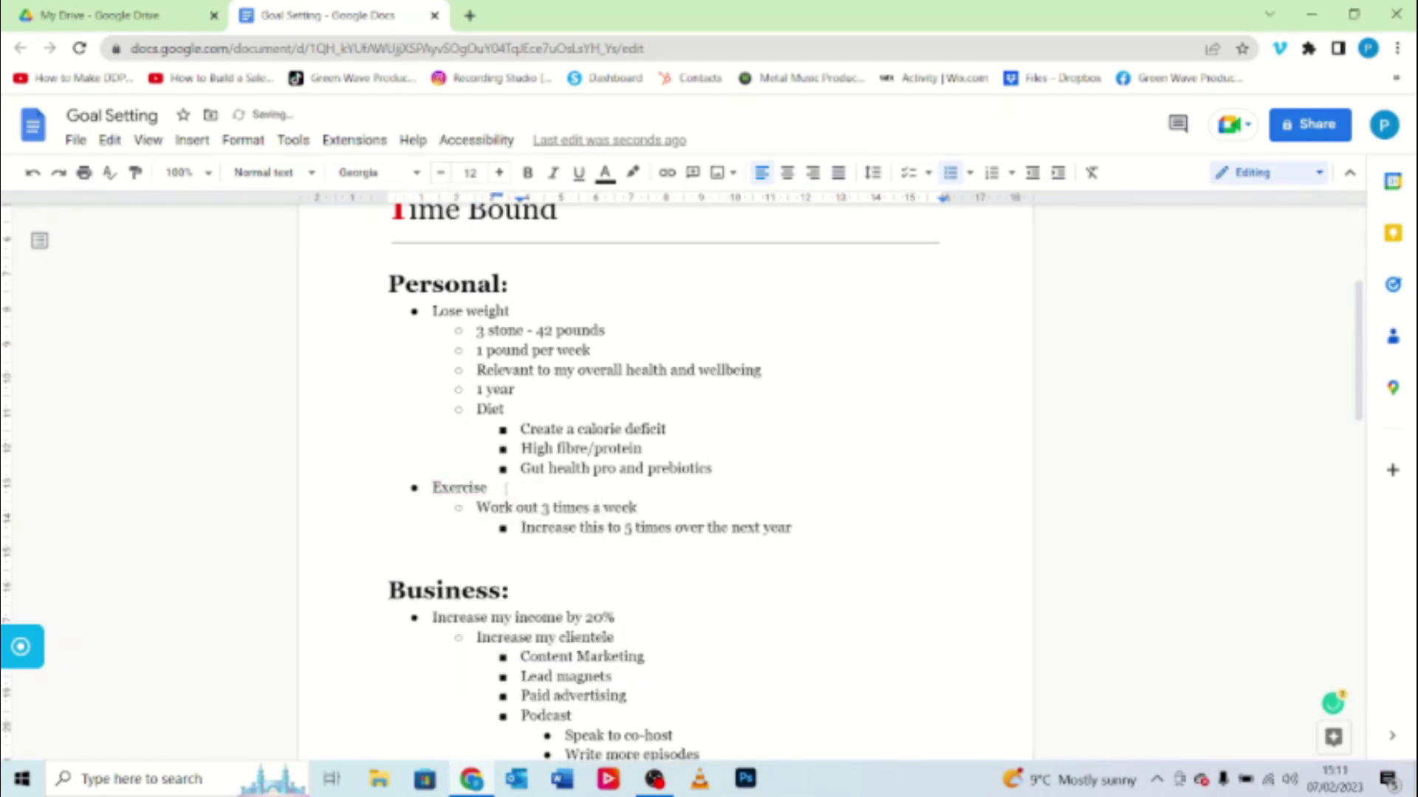
key("Return")
key("shift+Tab")
type("Full-Body weight training")
- Nest 'Recording, mixing and mastering' under Finish EP and add a 'Look at distribution' Band bullet
key("Return")
type("Cardio")
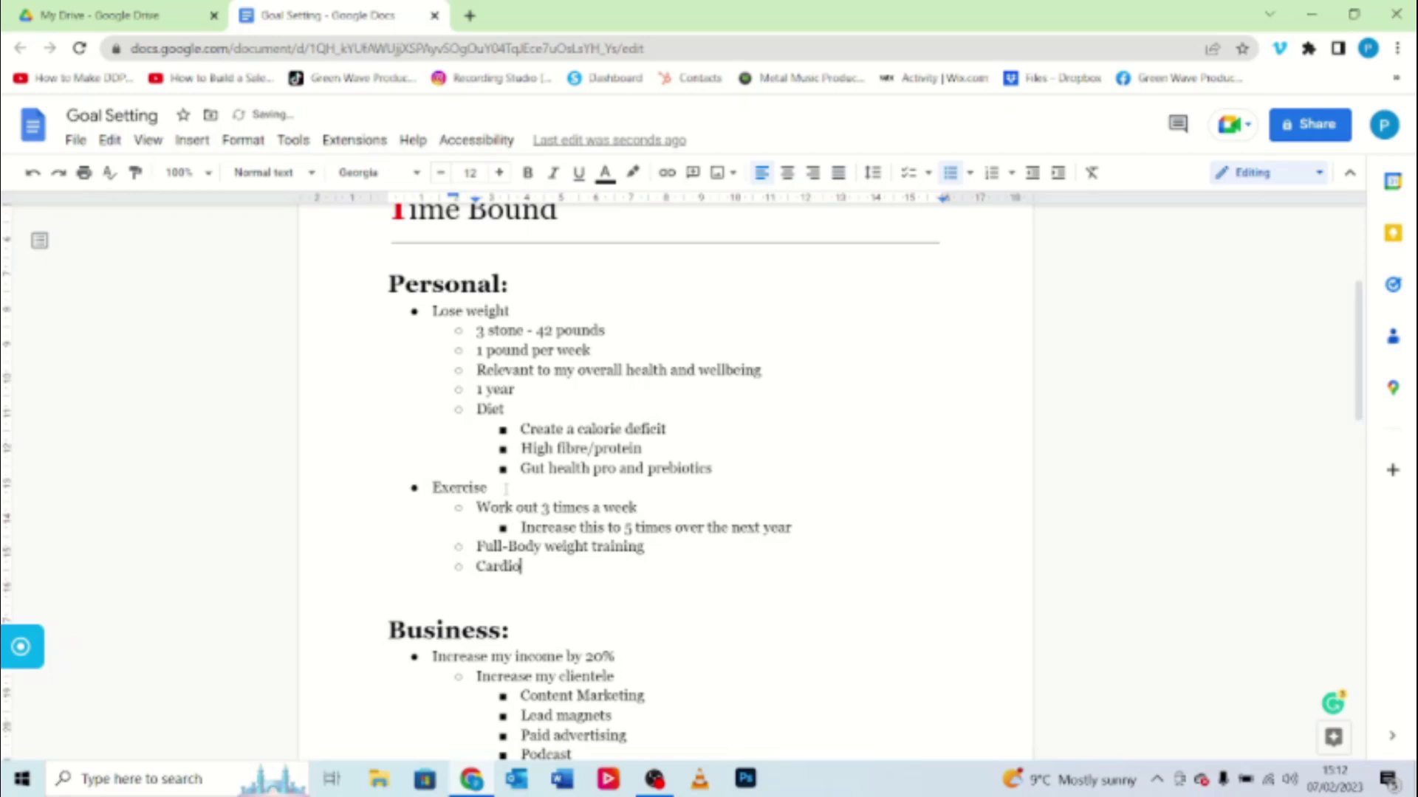
scroll(738, 636, "down", 6)
left_click(504, 367)
key("Return")
key("Tab")
type("Recording , mixing and mastering")
- Add Band bullets 'Build website' and 'Build shop', with 'Merch' and 'Physical Copies' nested under Build shop
key("Return")
key("shift+Tab")
type("Look at distribution")
scroll(652, 416, "down", 5)
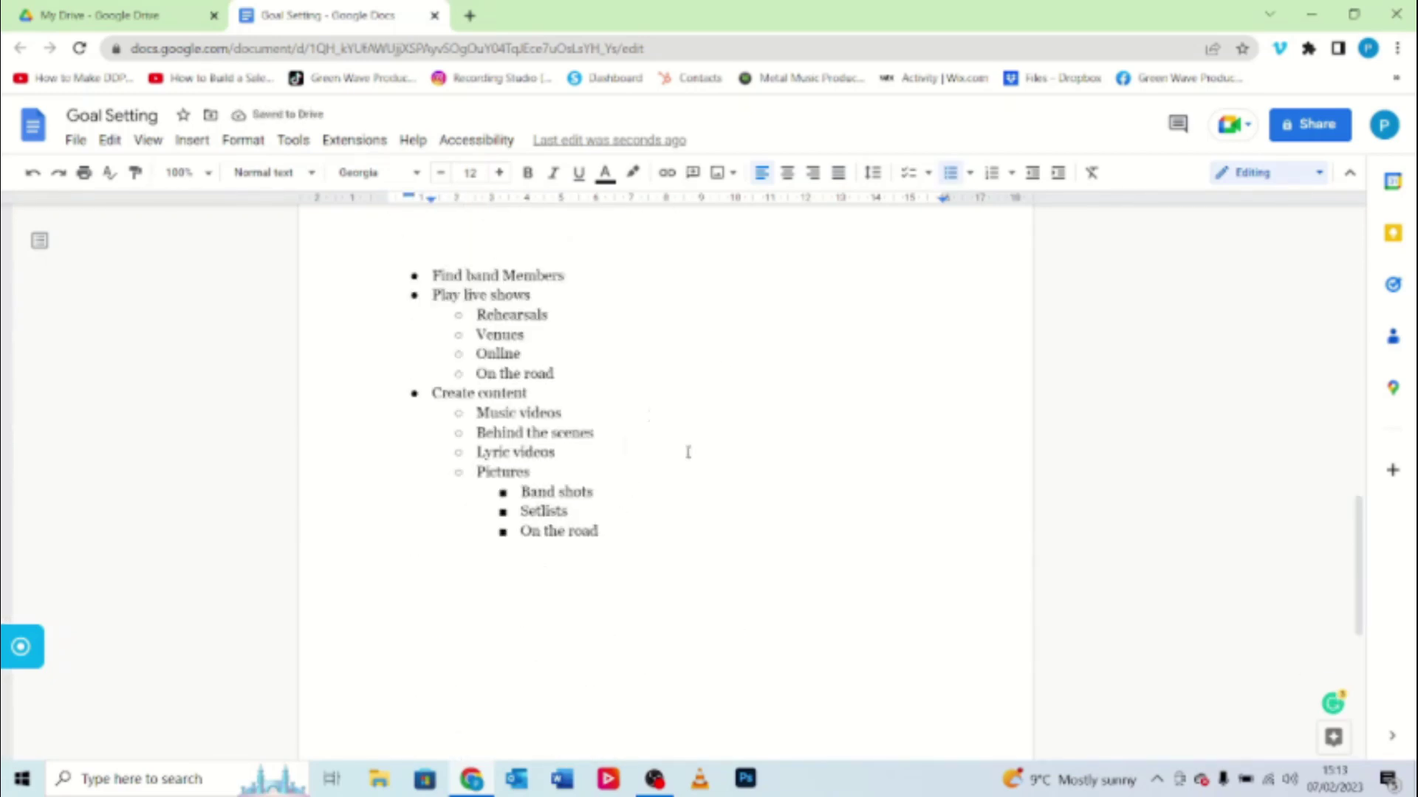
key("Return")
type("Build website")
key("Return")
type("Build shop")
key("Return")
key("Tab")
type("Merch")
key("Return")
type("P")
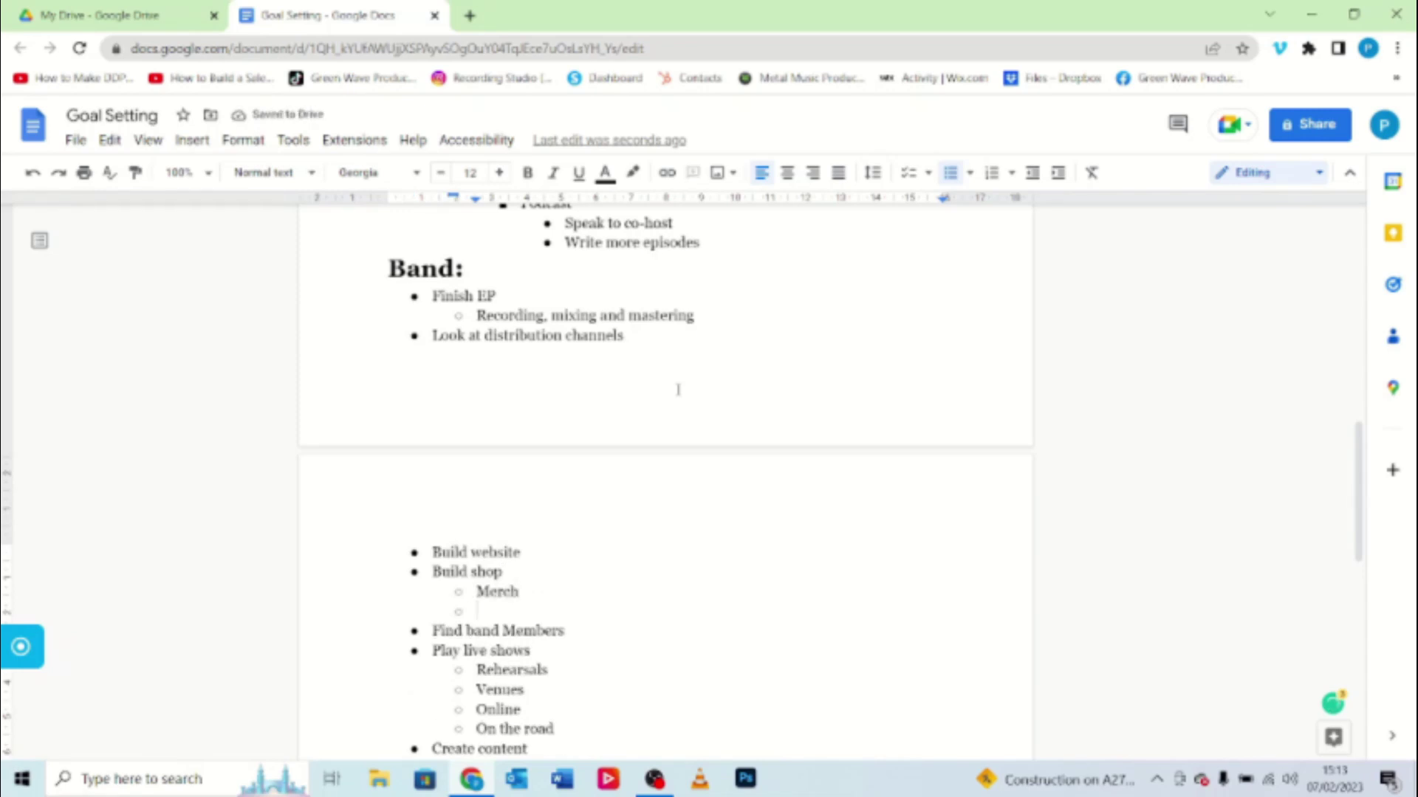
type("hysical Copies")
scroll(674, 389, "up", 10)
scroll(671, 475, "down", 4)
scroll(687, 490, "up", 2)
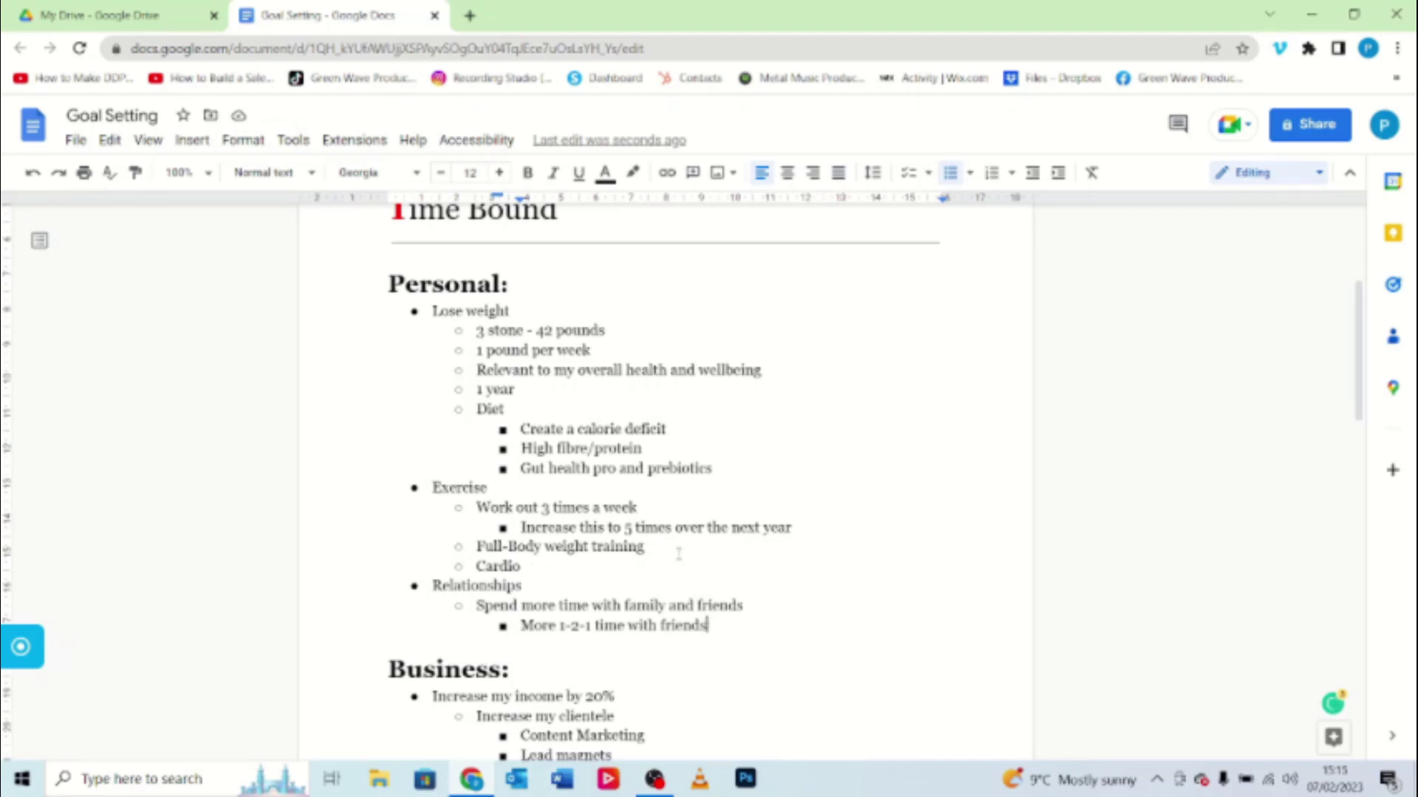
scroll(706, 588, "up", 1)
scroll(705, 587, "up", 3)
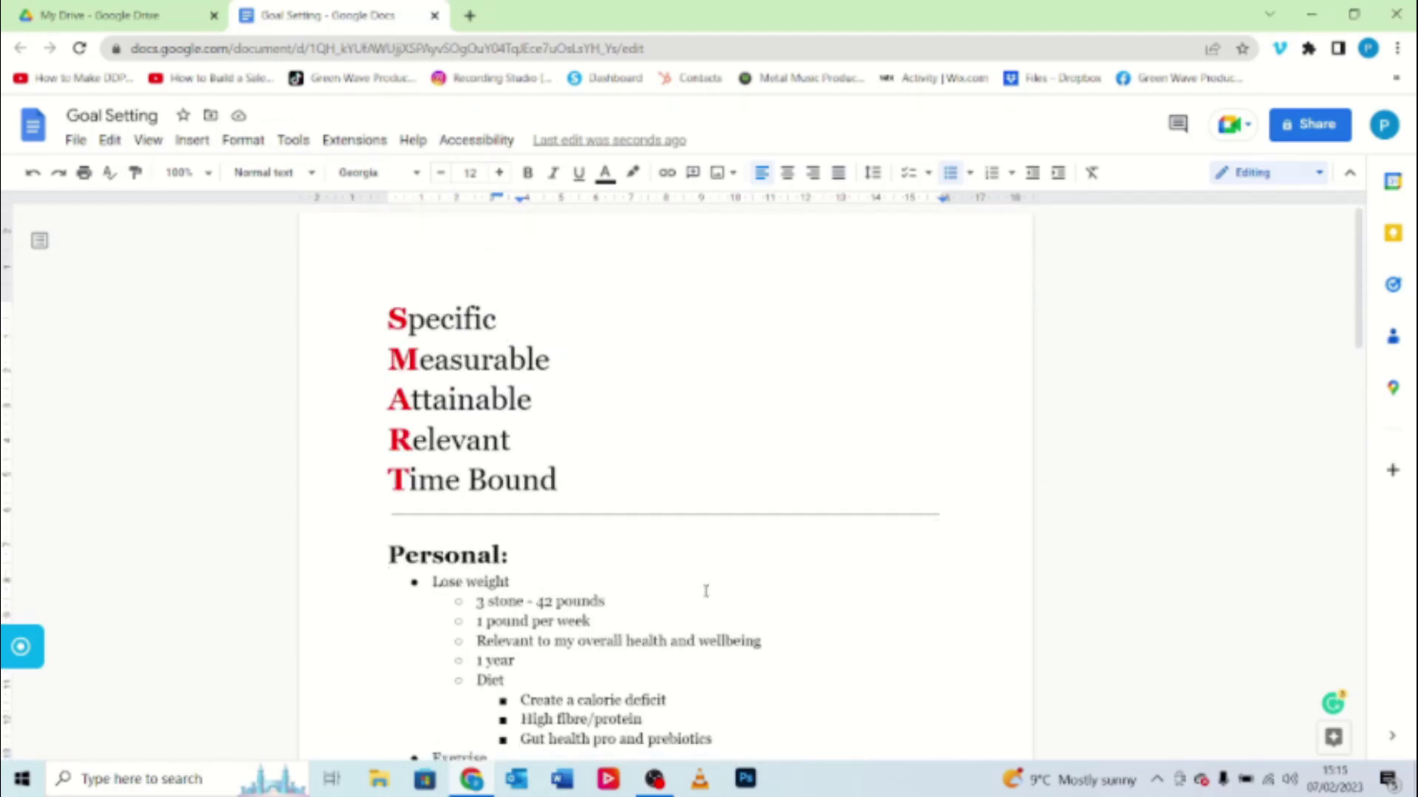
scroll(698, 586, "down", 6)
scroll(698, 583, "down", 3)
scroll(699, 582, "up", 1)
scroll(665, 576, "down", 1)
left_click(385, 488)
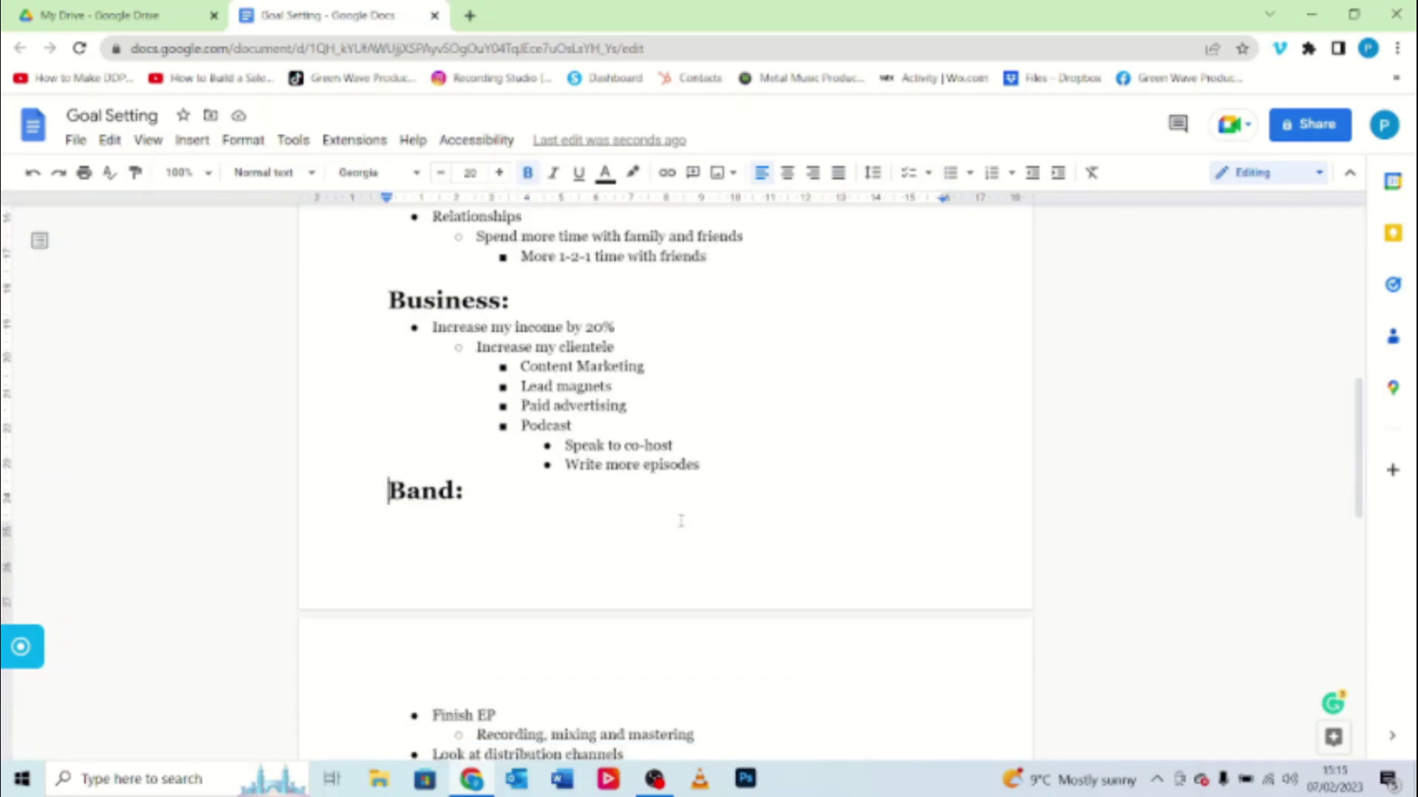
- Insert a page break before 'Band:' so the Band section starts on page 2
key("ctrl+Return")
scroll(681, 521, "down", 1)
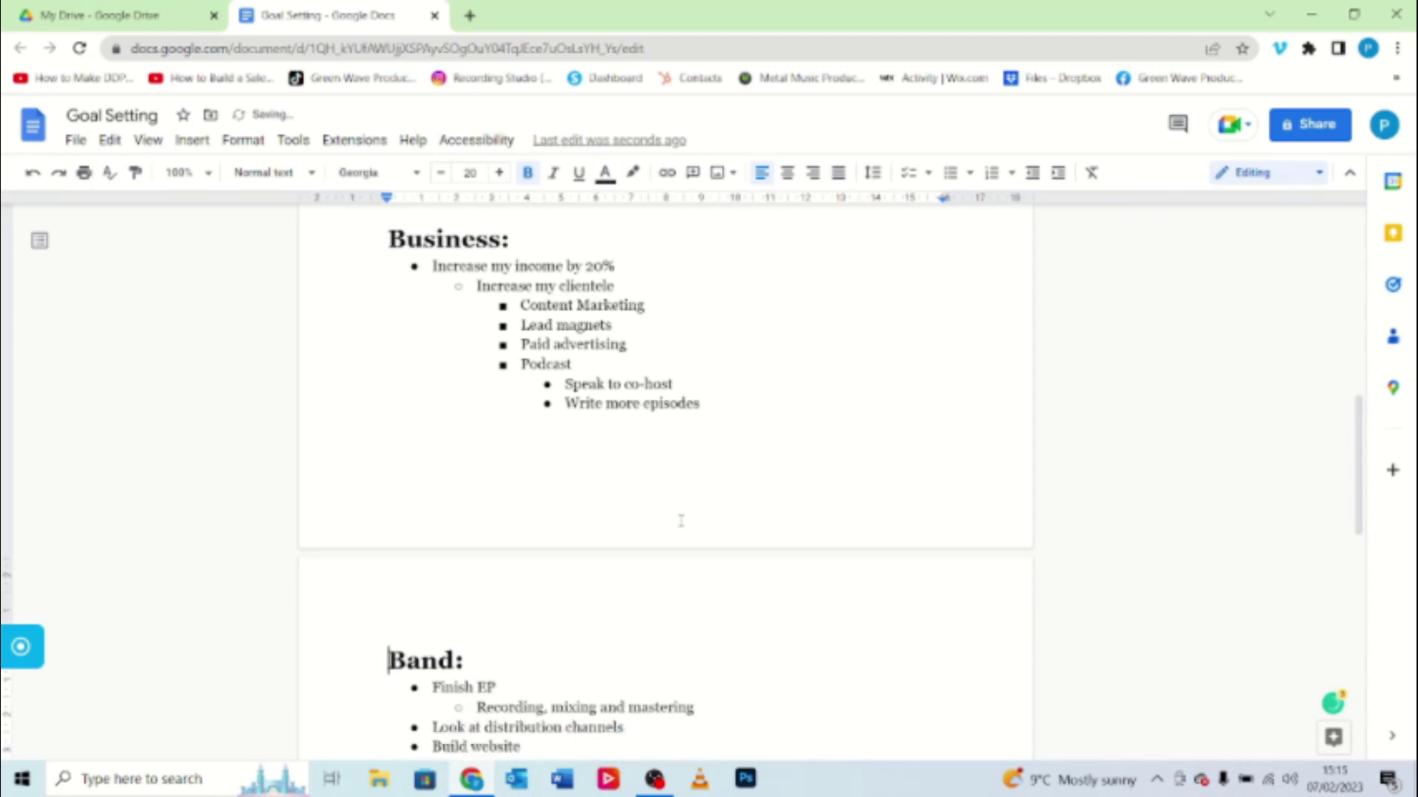
scroll(680, 522, "up", 10)
scroll(680, 522, "down", 5)
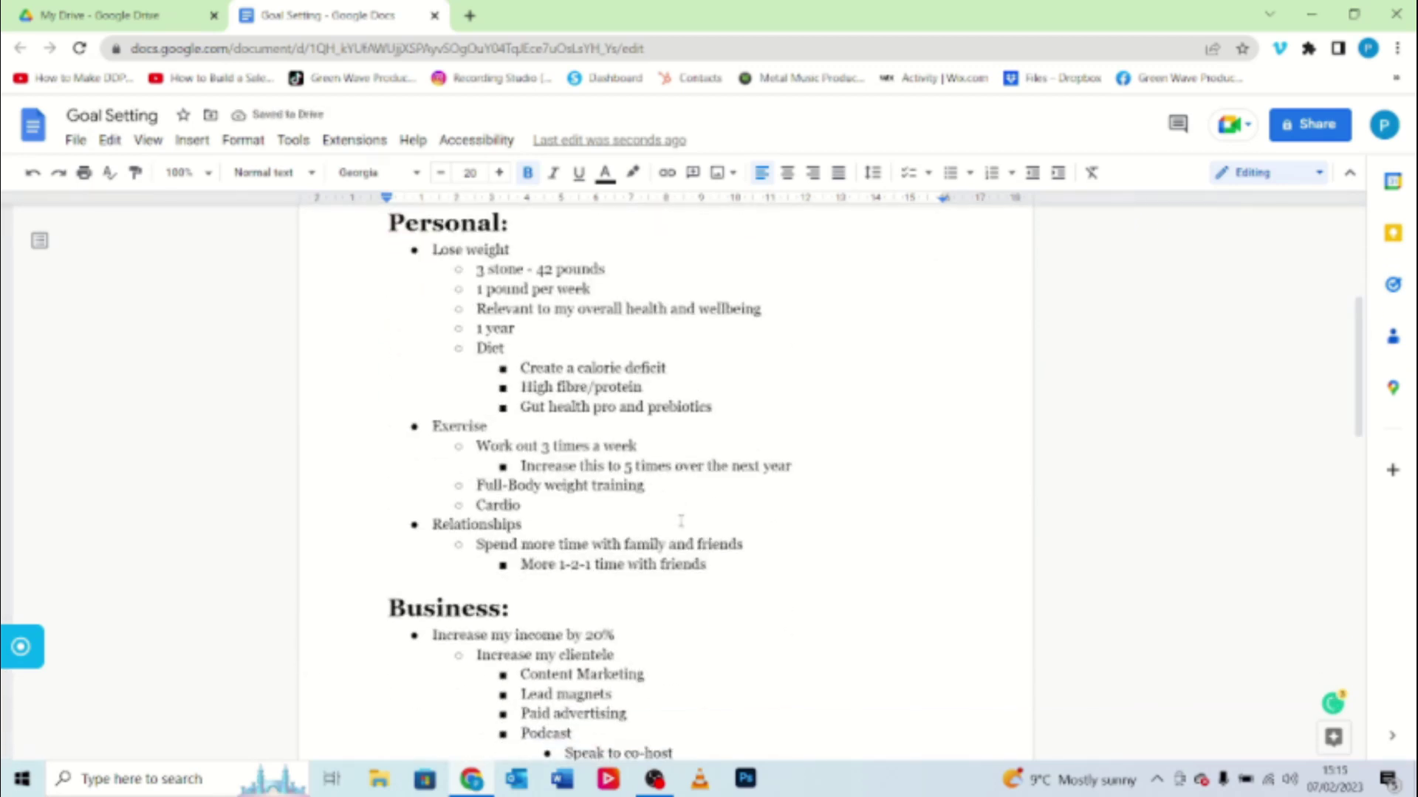
scroll(681, 522, "up", 6)
scroll(679, 521, "down", 2)
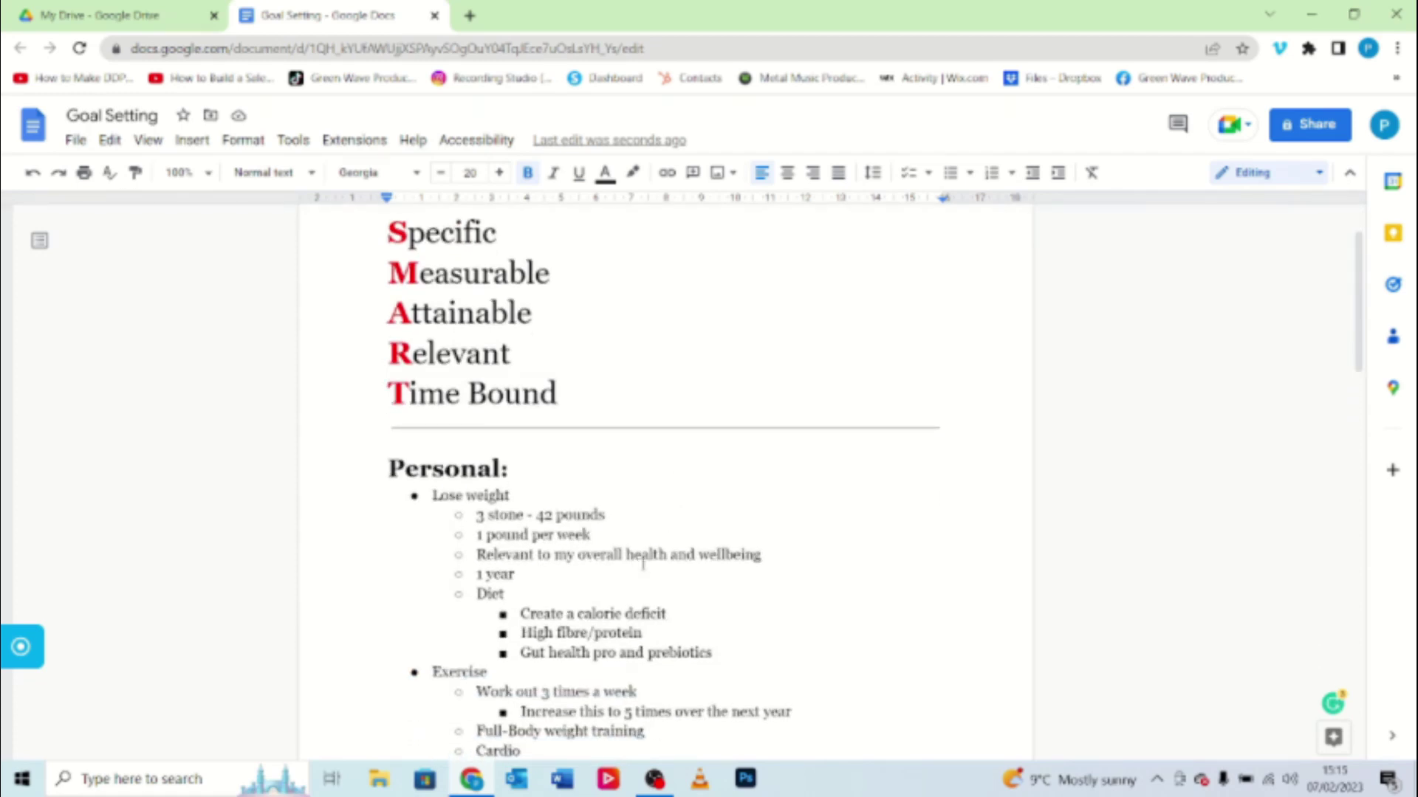
scroll(637, 562, "down", 3)
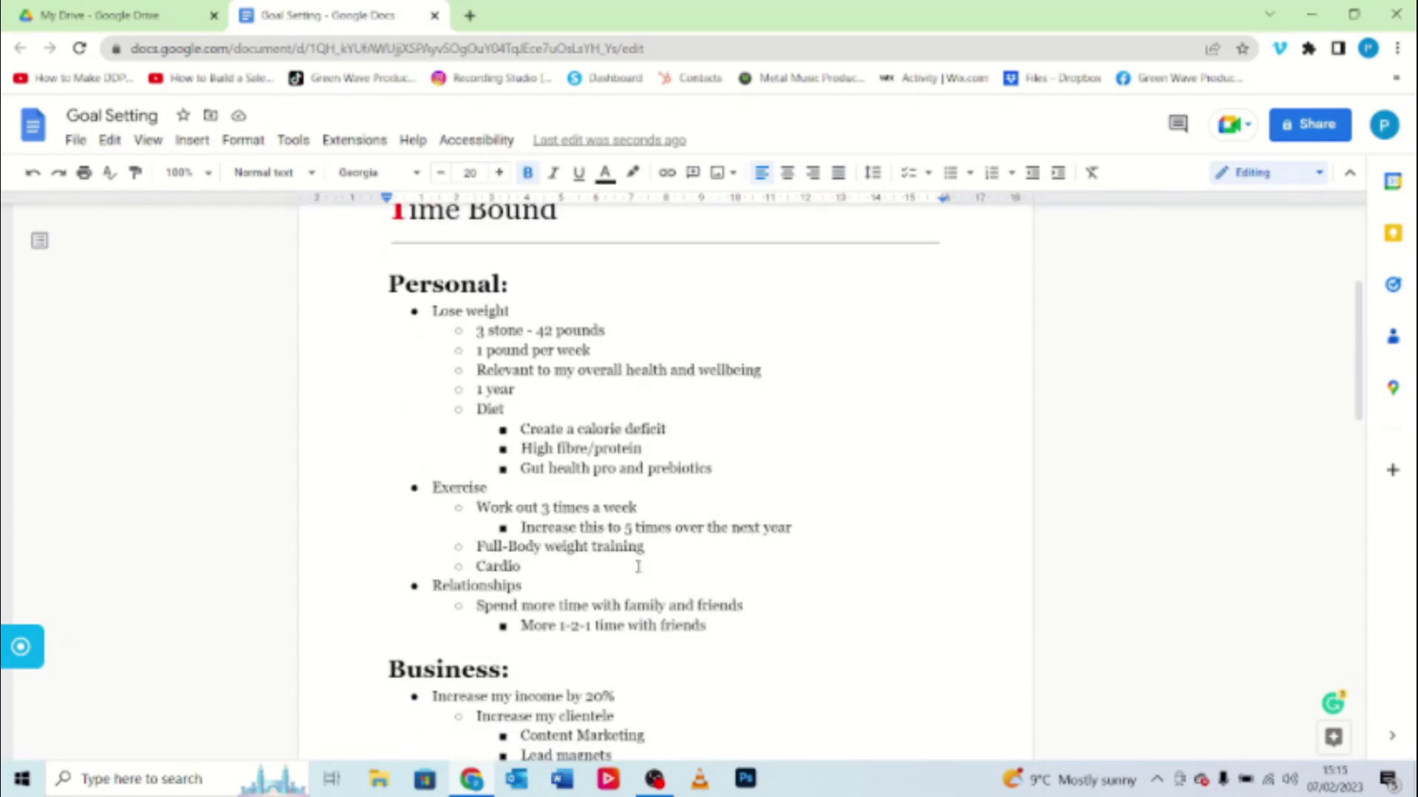
scroll(589, 550, "down", 10)
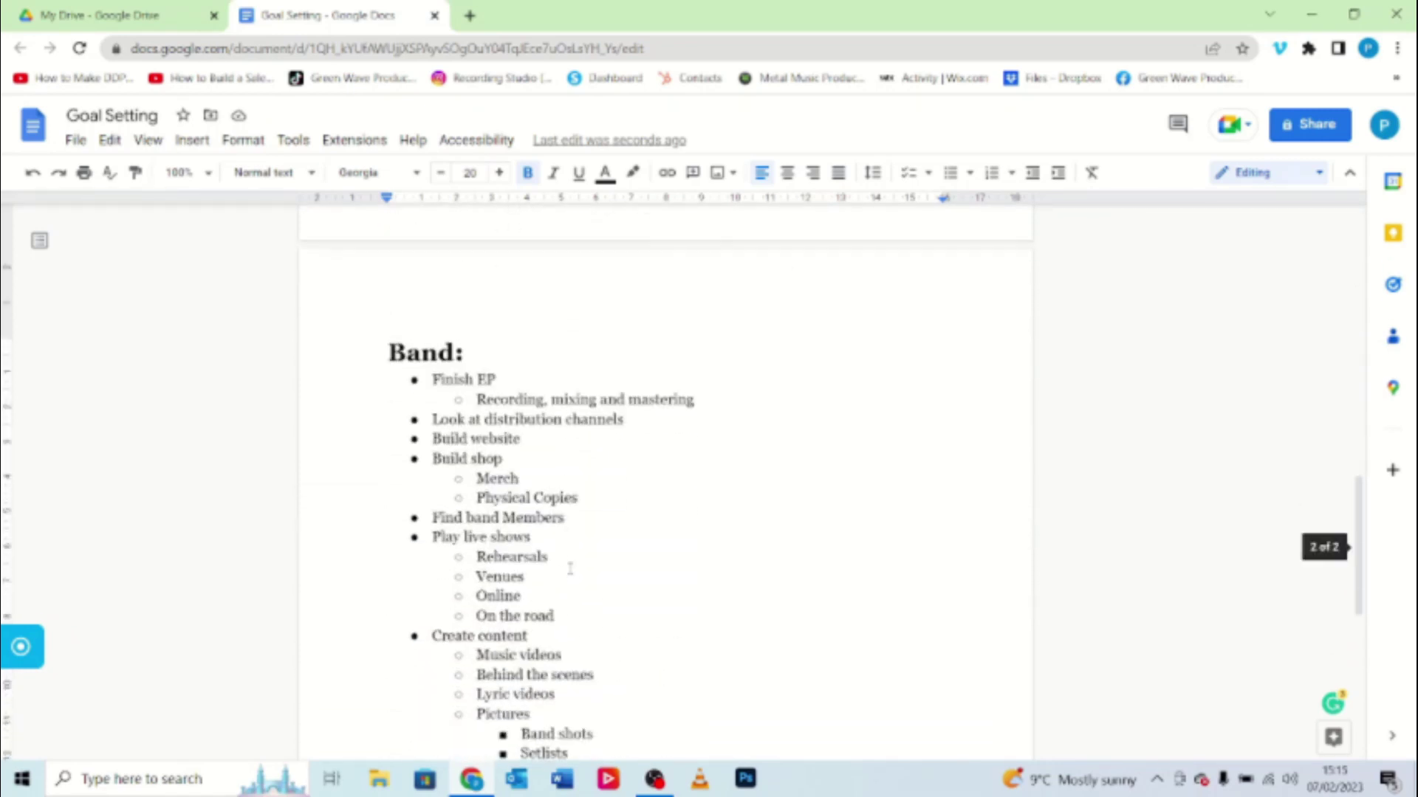
scroll(570, 568, "down", 3)
scroll(576, 567, "up", 17)
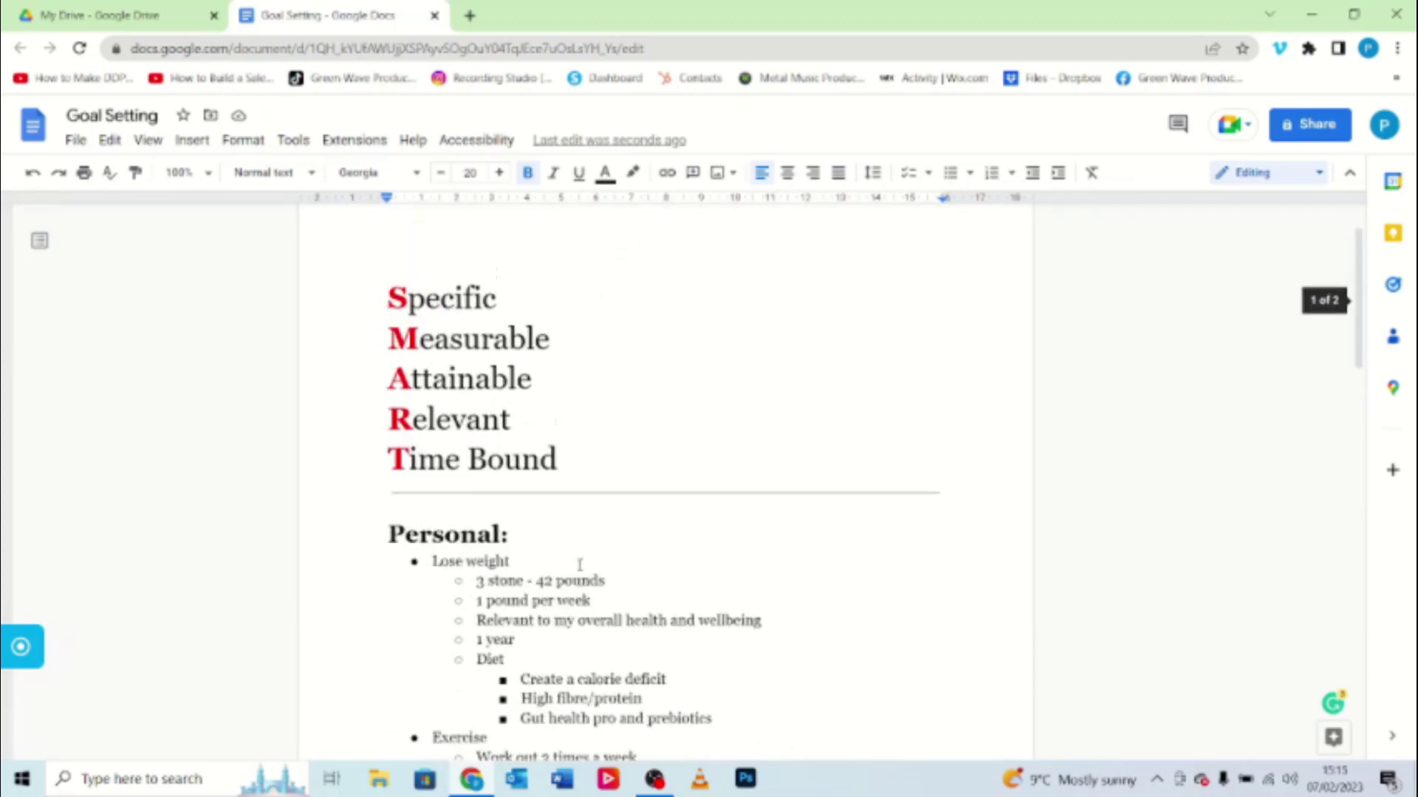
scroll(579, 564, "down", 10)
scroll(581, 564, "up", 11)
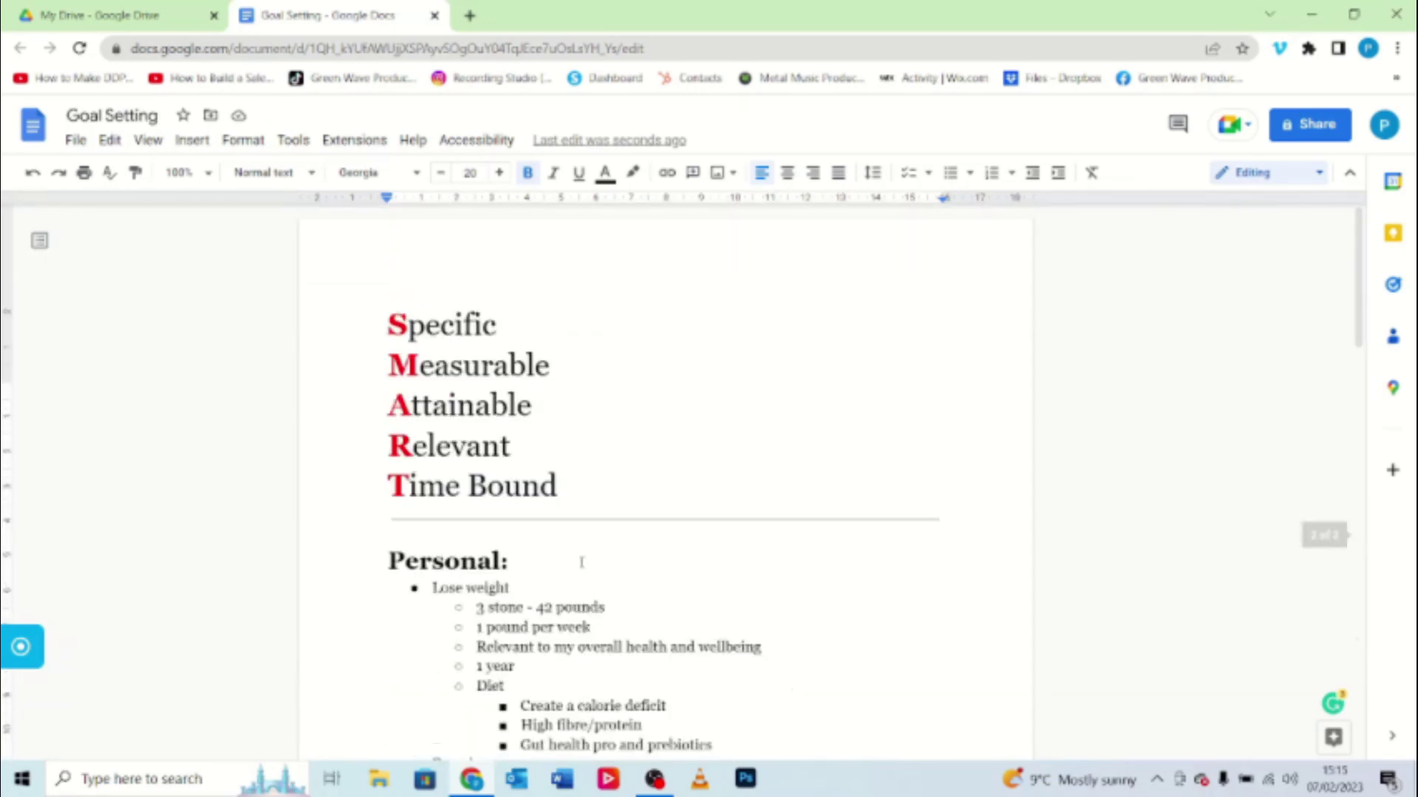
scroll(591, 574, "down", 1)
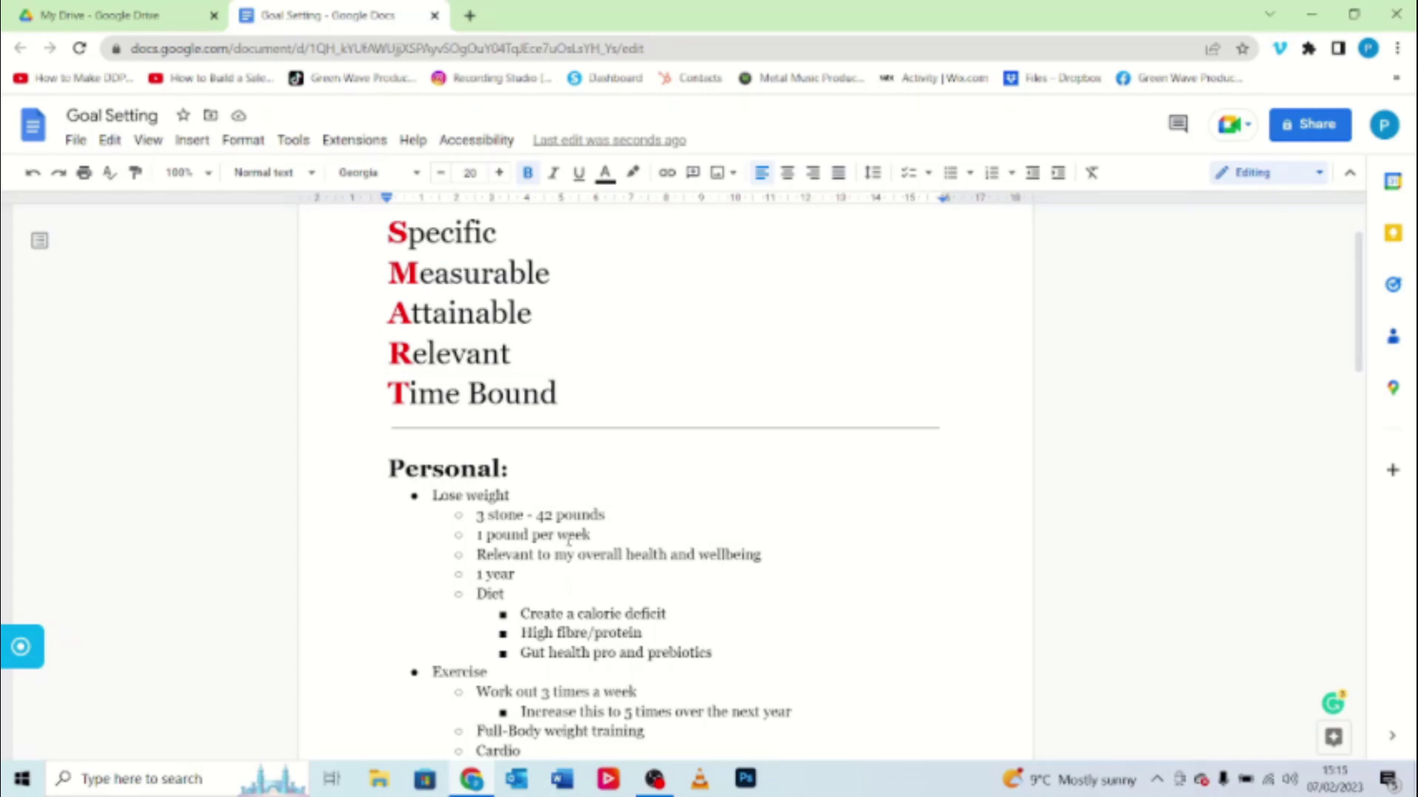
scroll(584, 540, "down", 1)
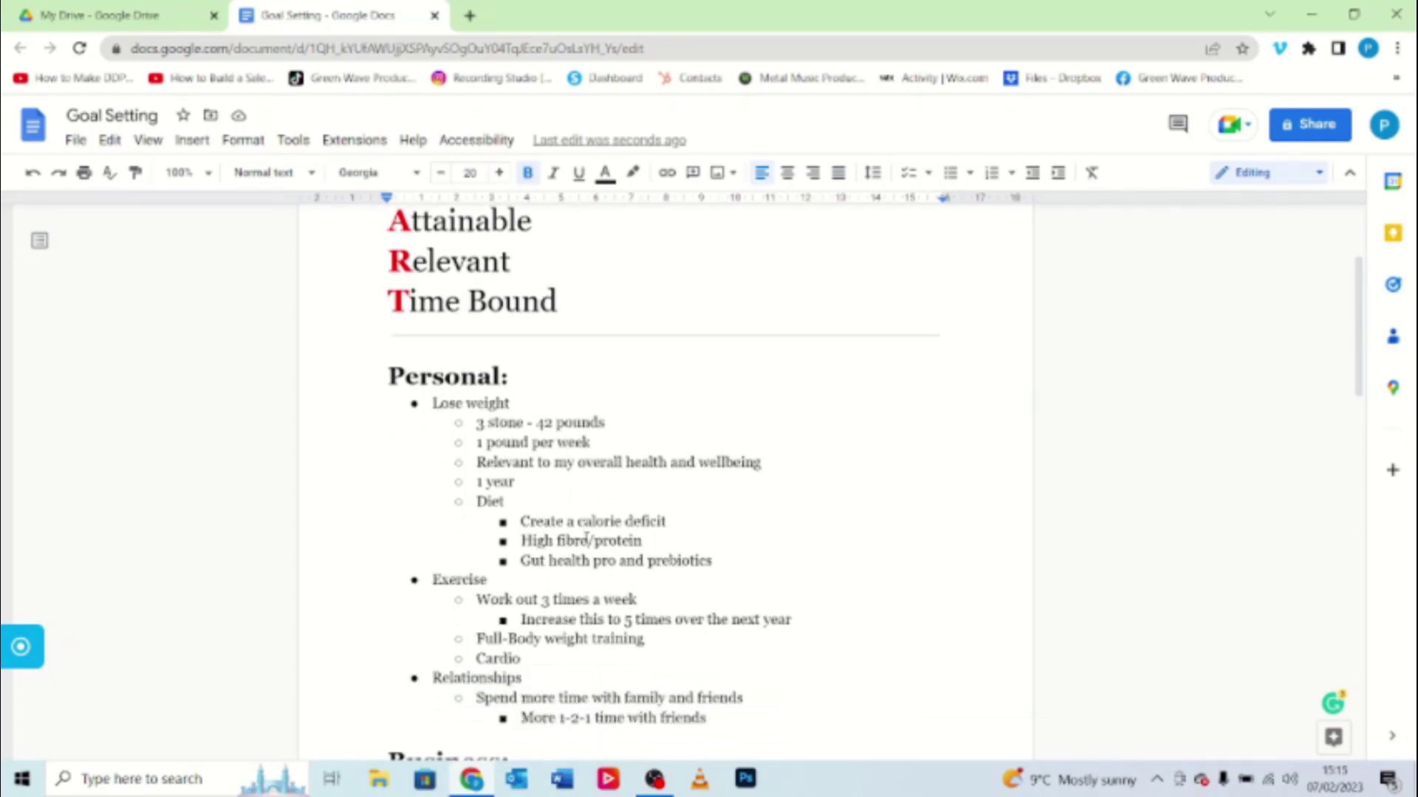
scroll(591, 511, "down", 1)
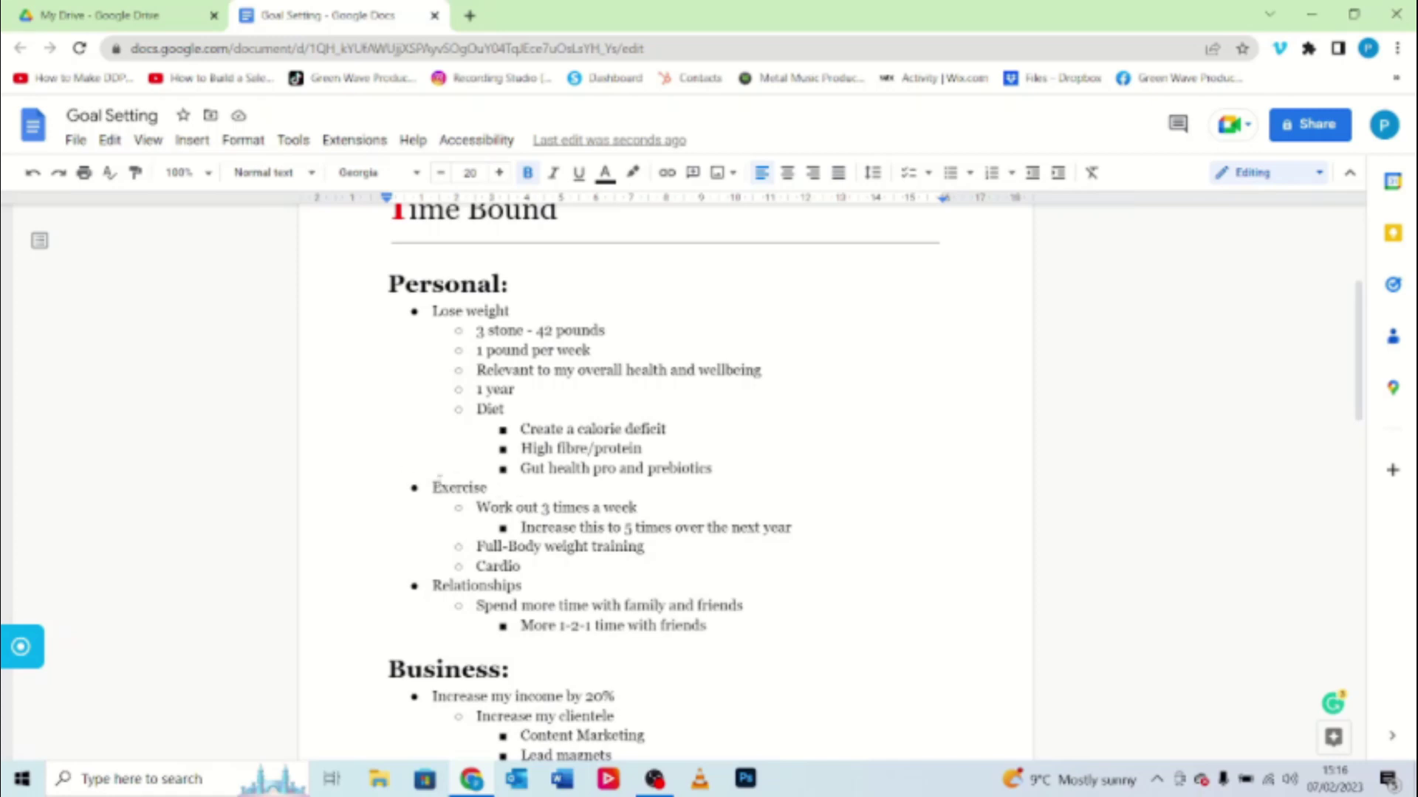
- Highlight the Exercise goal, then the Relationships goal, while reviewing the Personal section
left_click_drag(433, 488, 501, 489)
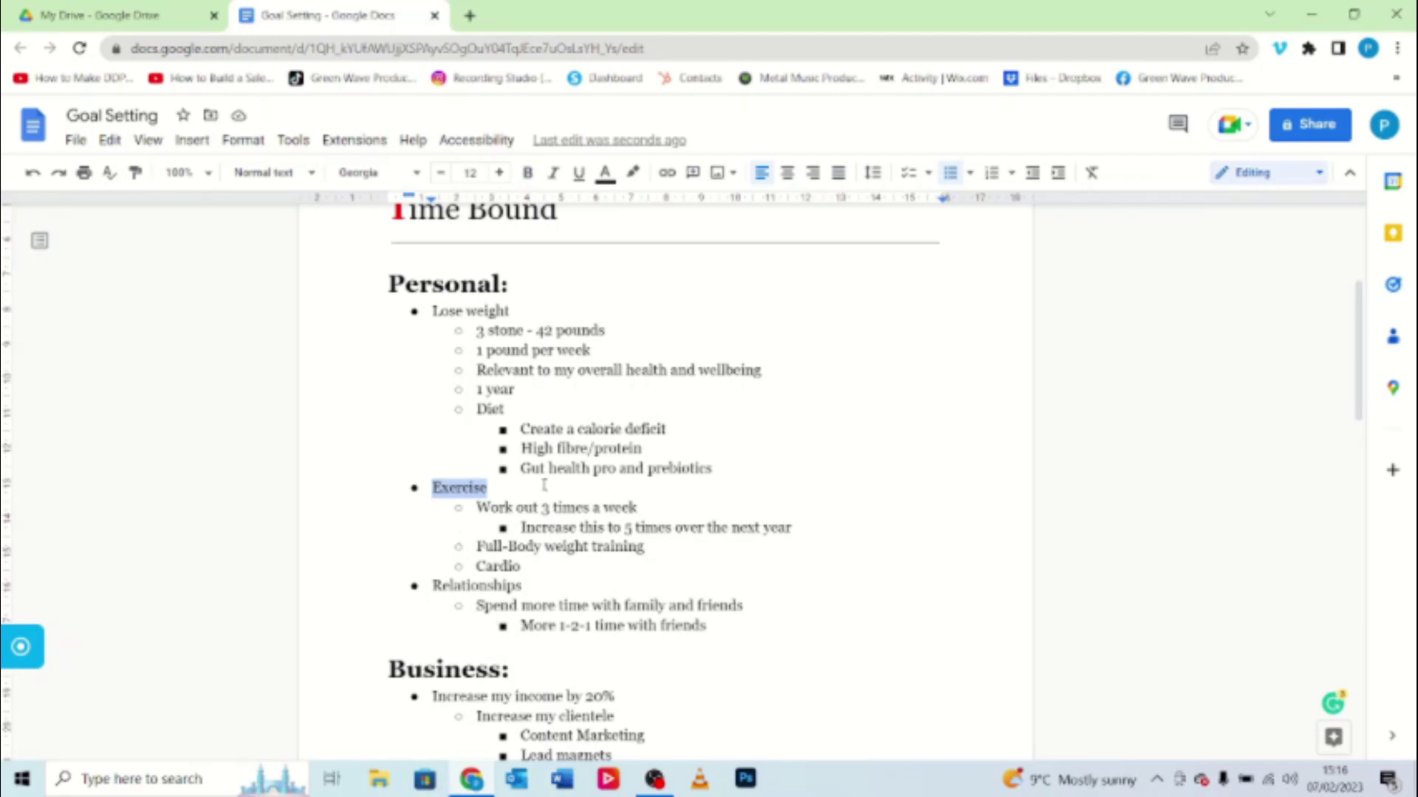
left_click(493, 488)
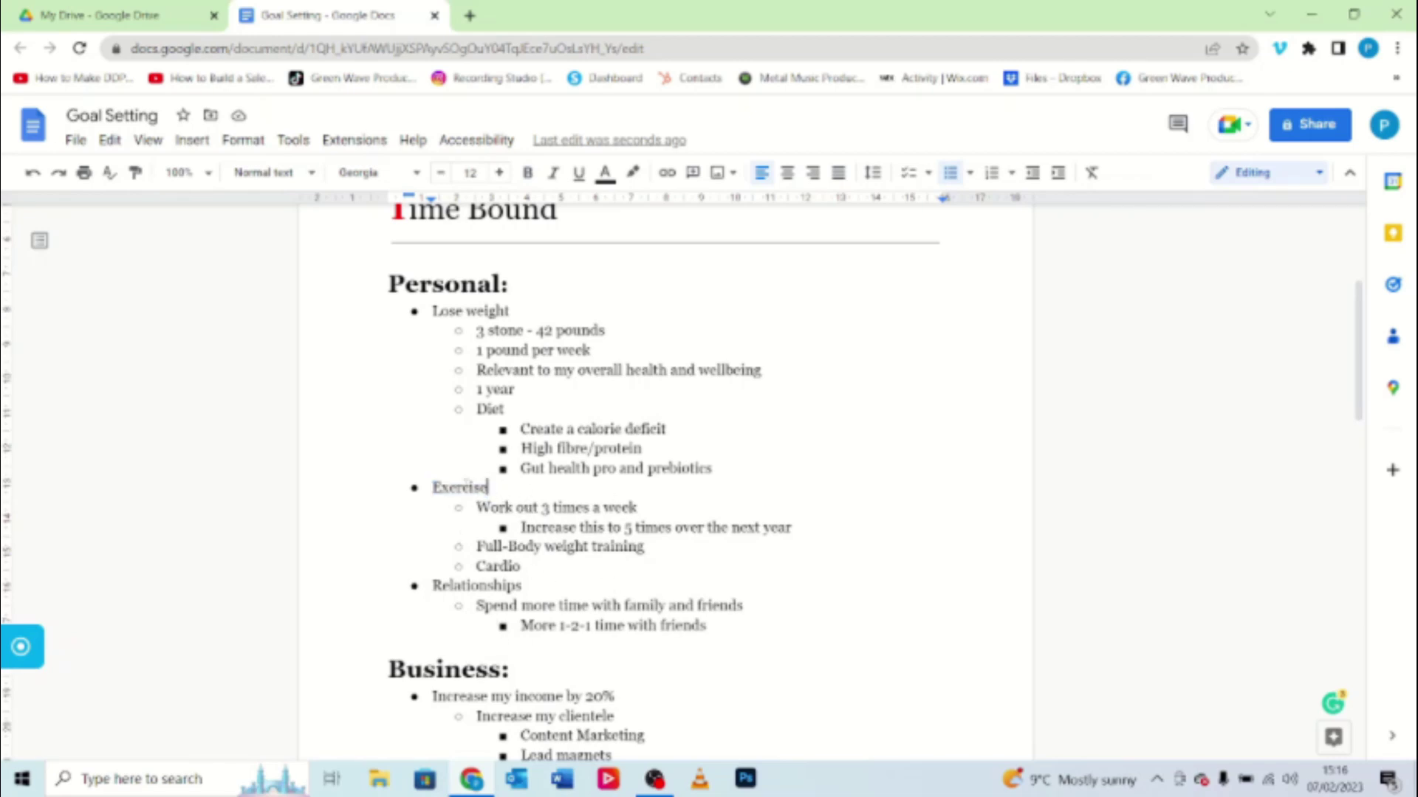
scroll(627, 557, "down", 3)
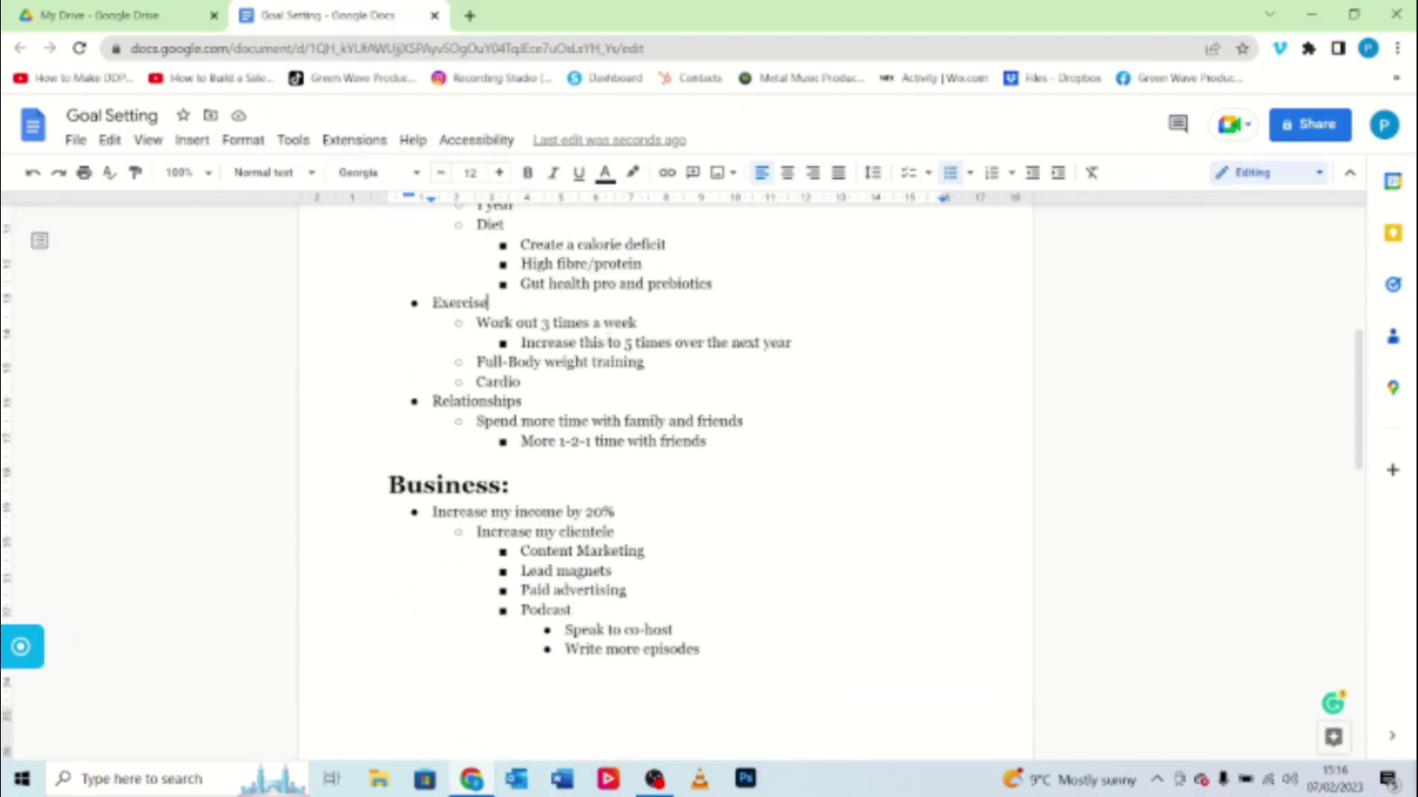
left_click_drag(433, 401, 533, 405)
scroll(574, 416, "up", 3)
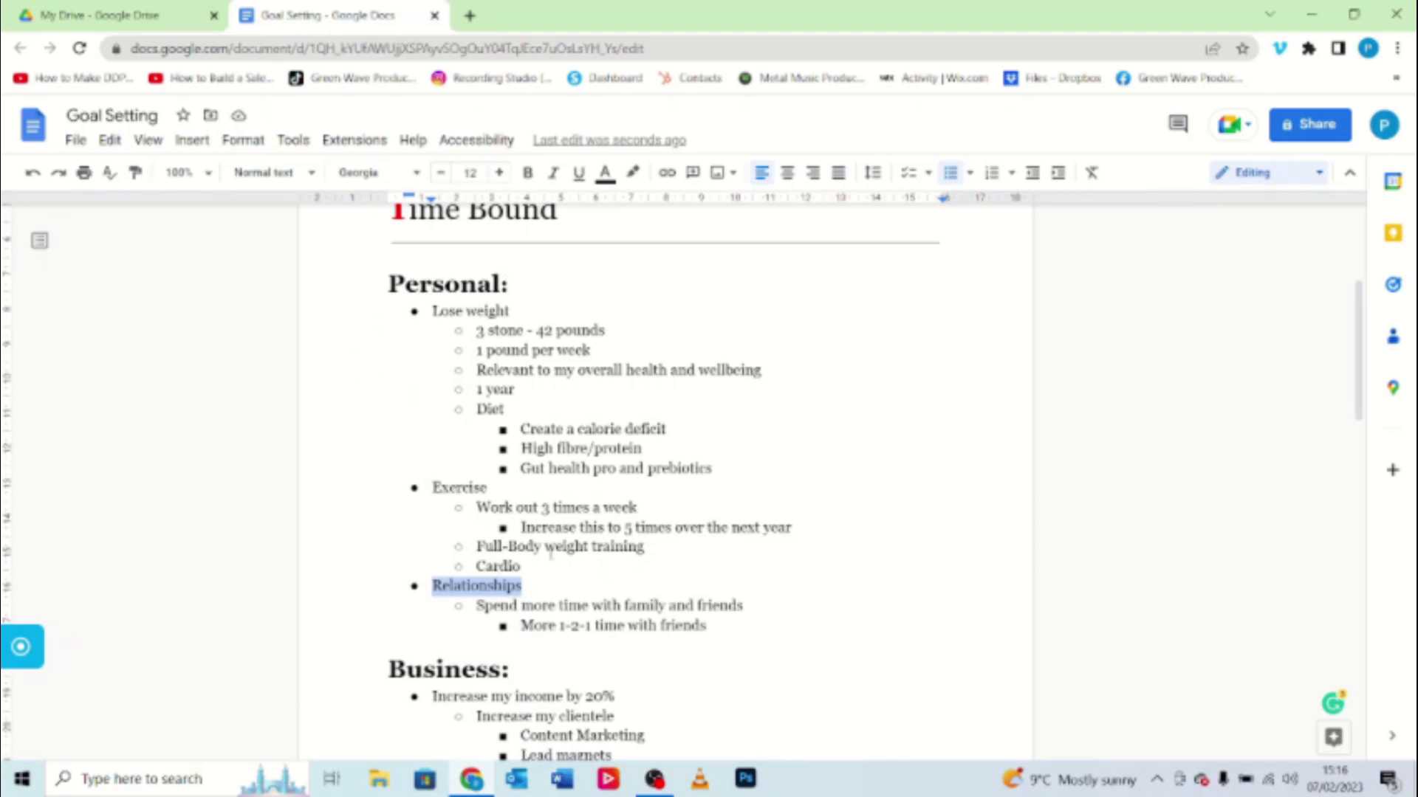
left_click(537, 585)
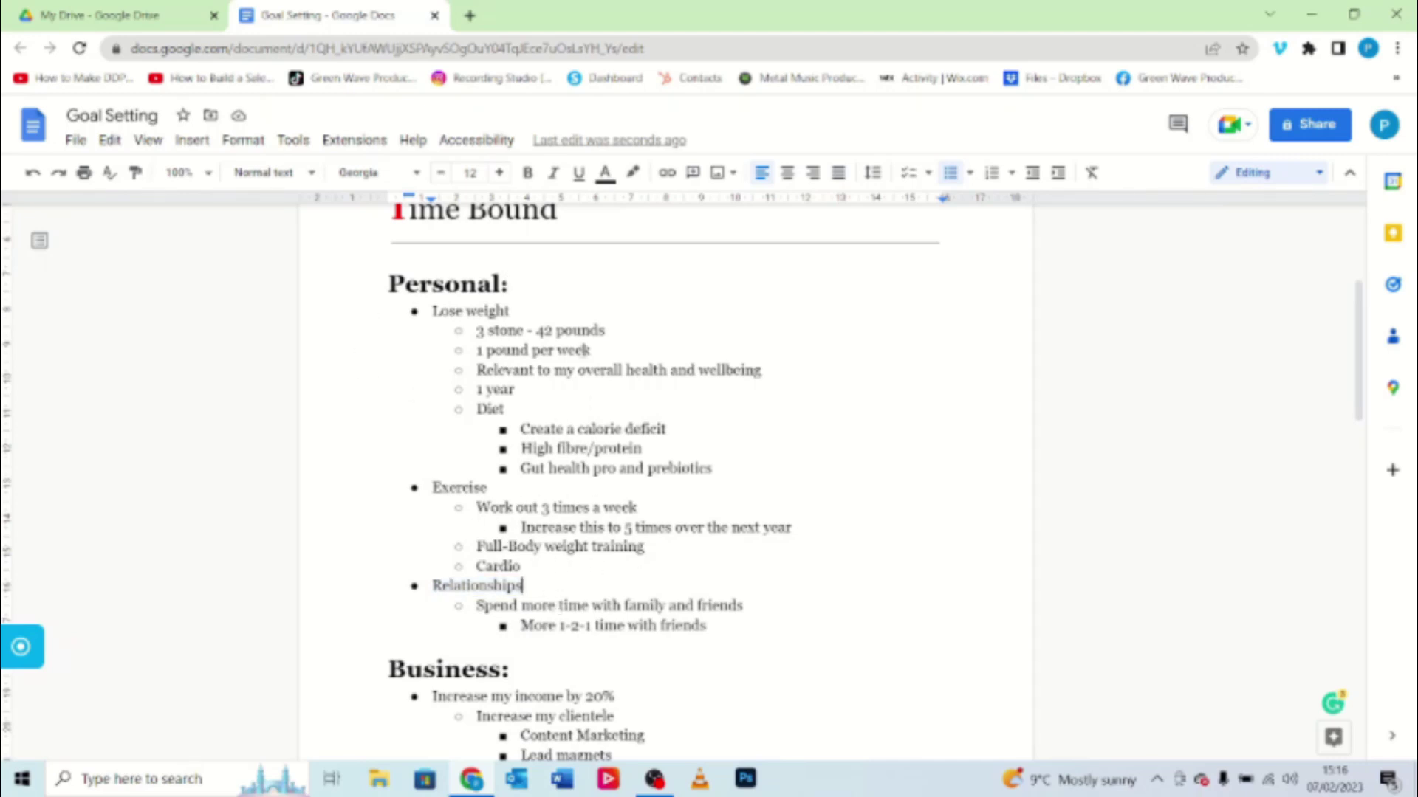
scroll(582, 310, "up", 3)
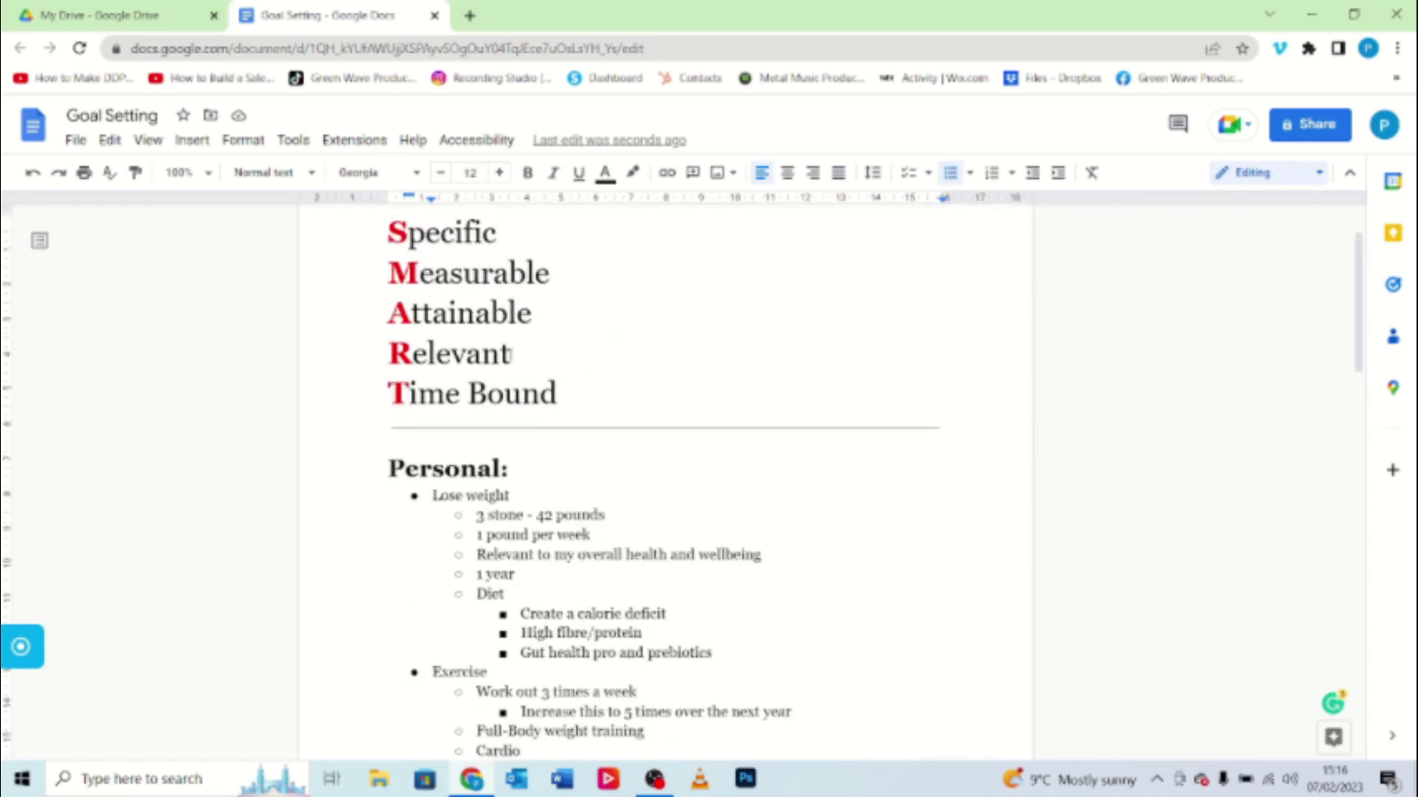
scroll(677, 488, "down", 3)
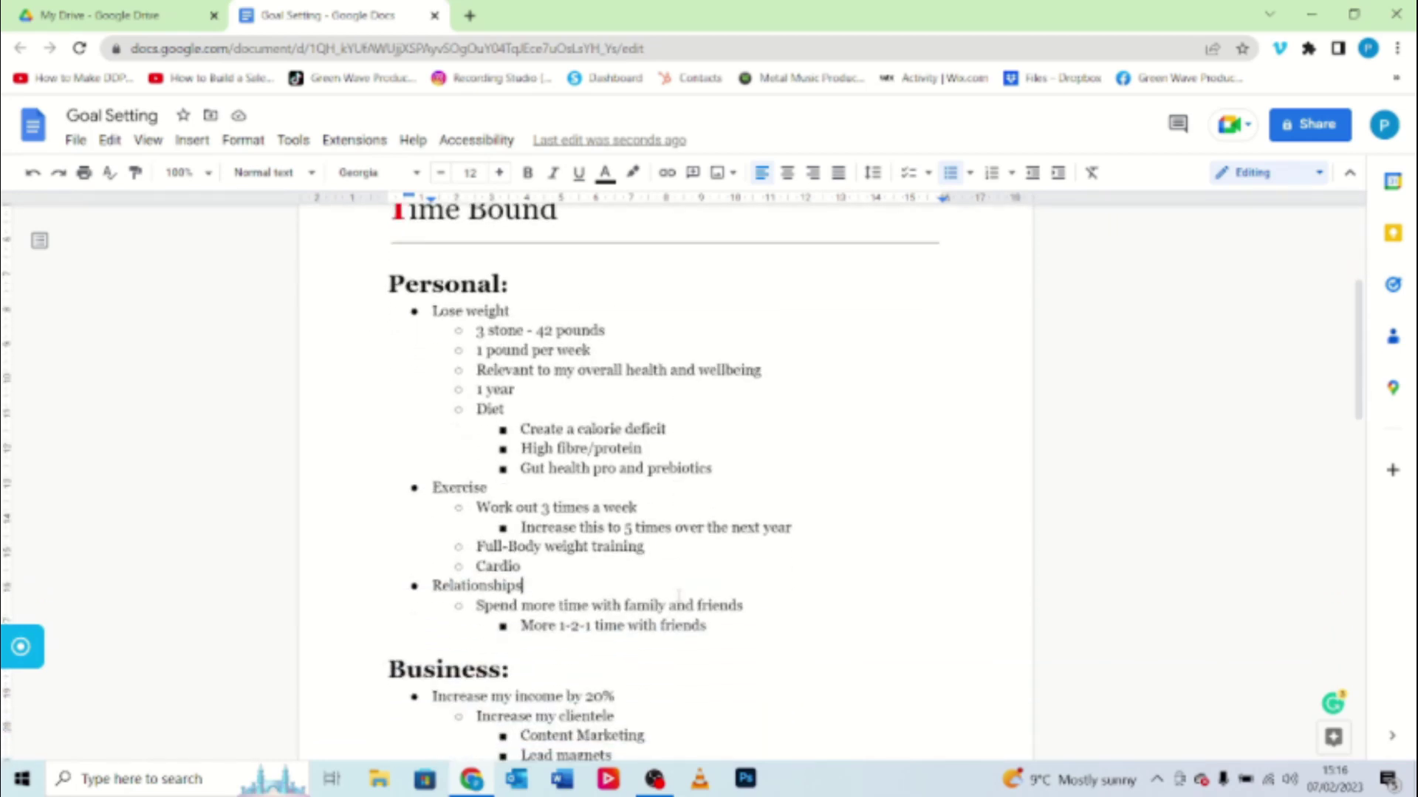
- Add 'Relevant to my physical and mental health' as a new line below Cardio
left_click(534, 563)
key("Return")
type("Relevan")
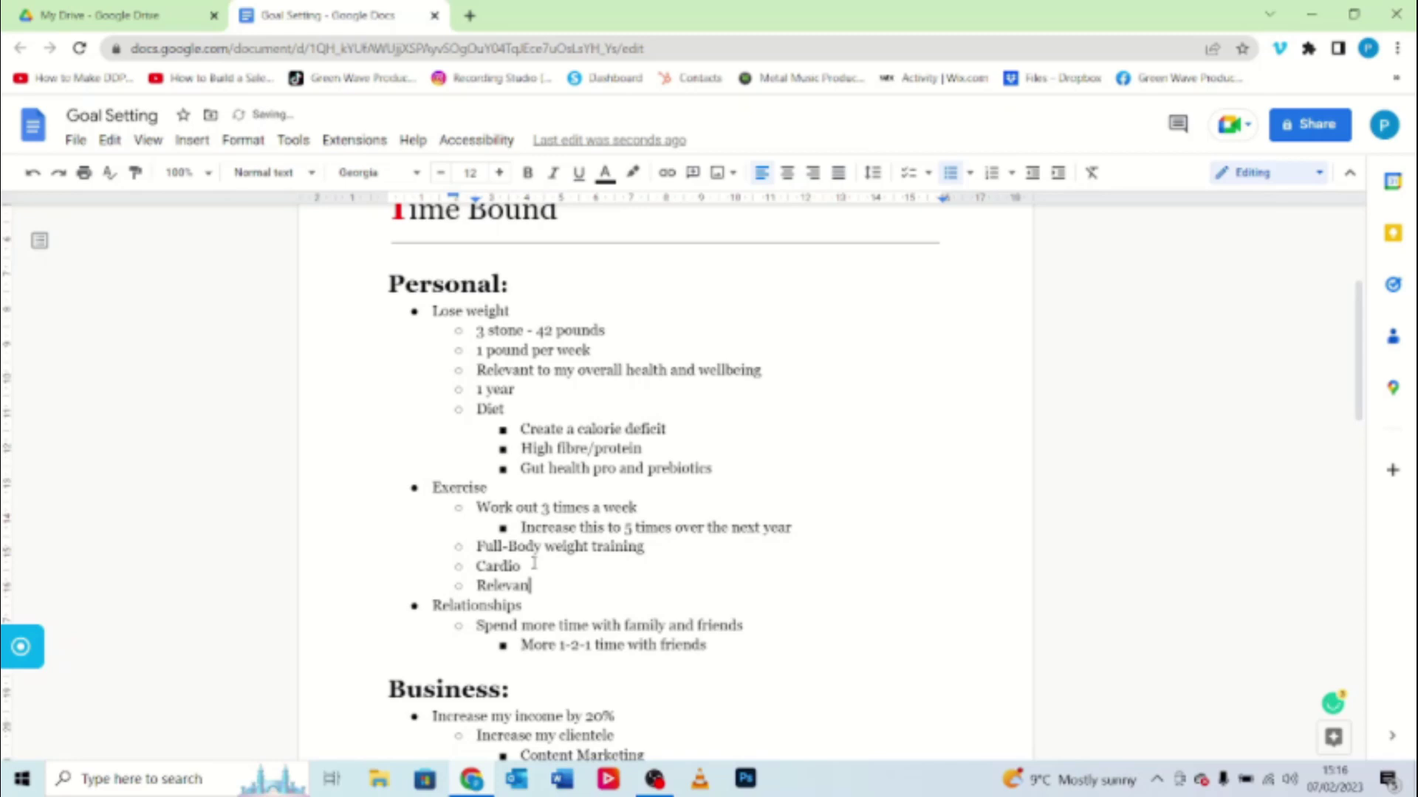
type("t to my physical and ")
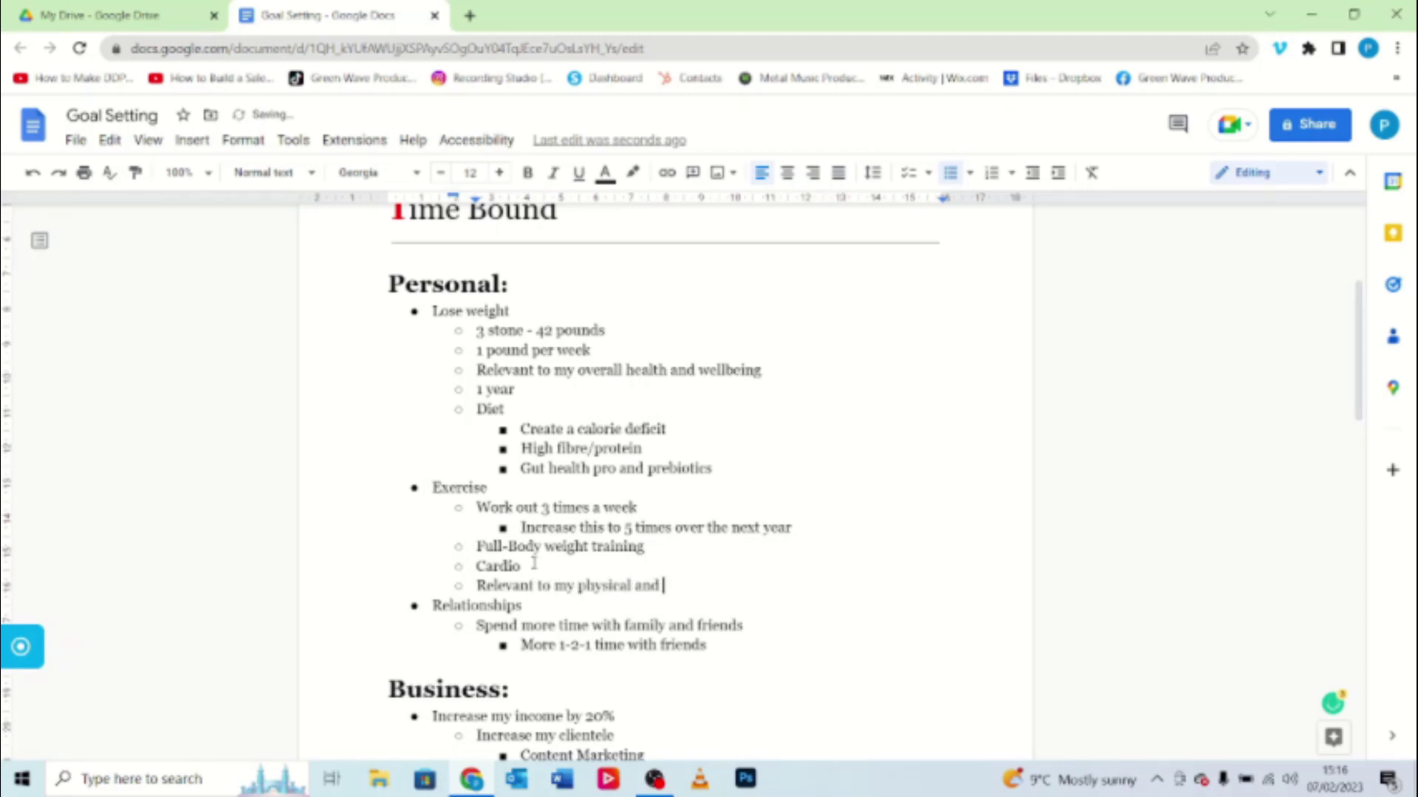
type("mental health")
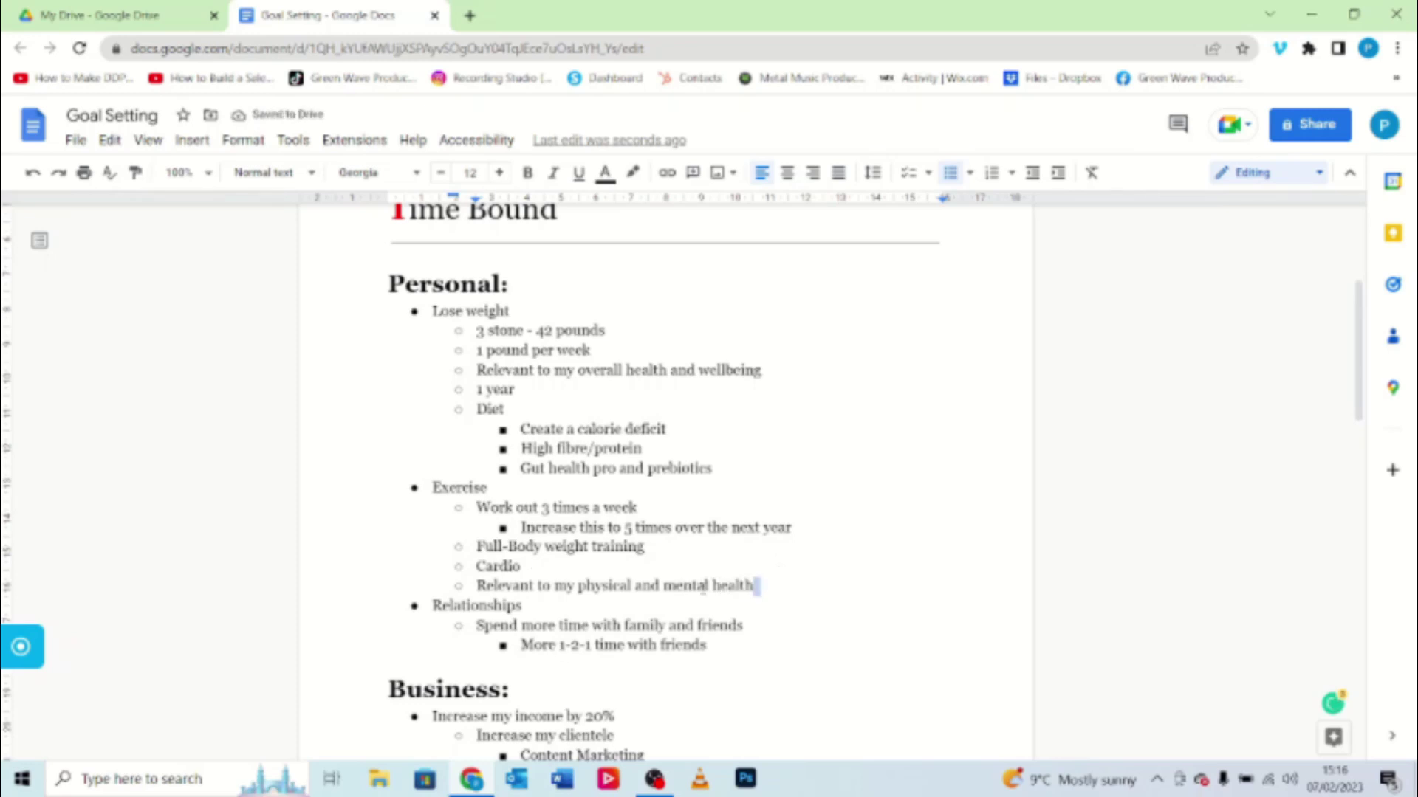
- Copy that relevance line and paste it as a sub-point under 'More 1-2-1 time with friends'
left_click_drag(760, 585, 475, 586)
key("ctrl+c")
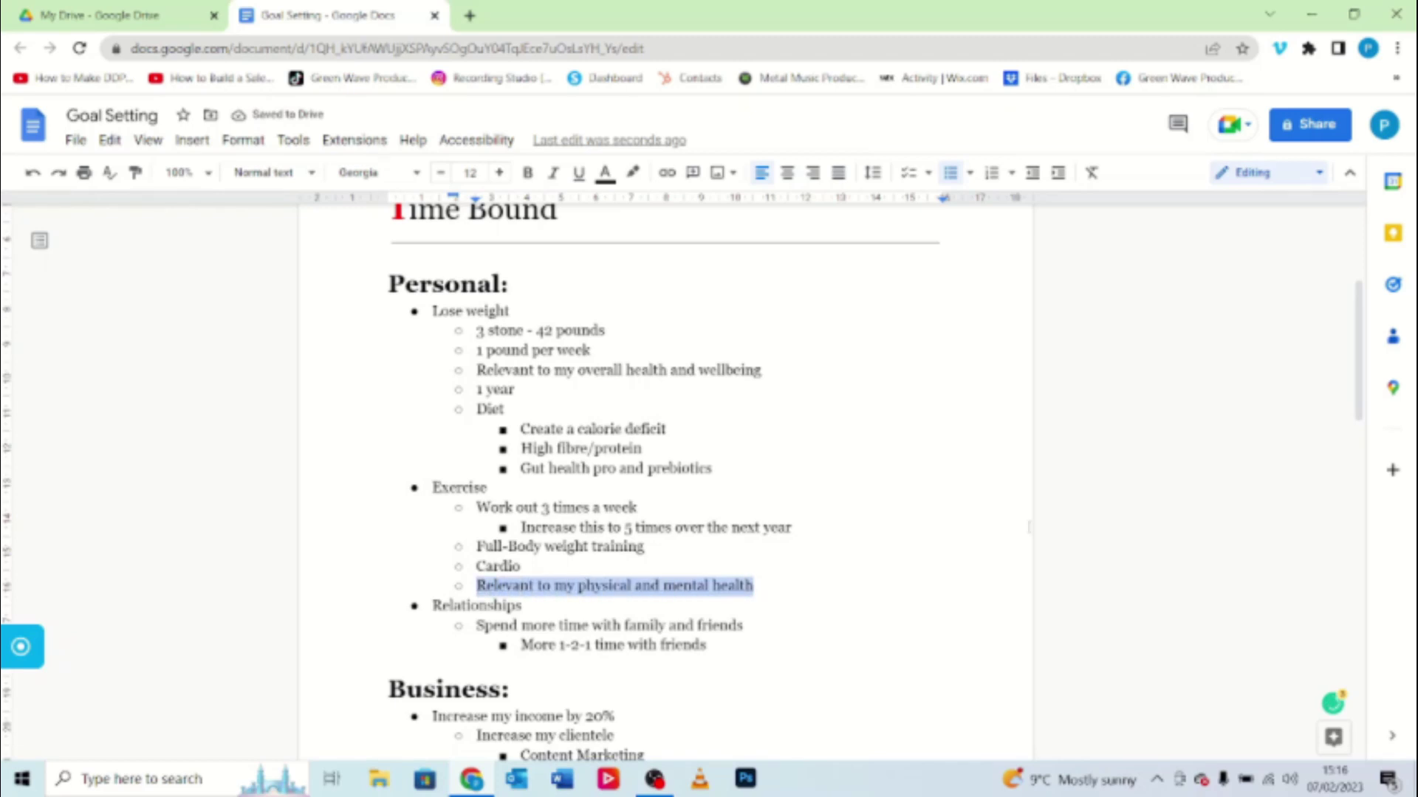
left_click(716, 644)
key("Return")
key("shift+Tab")
key("ctrl+v")
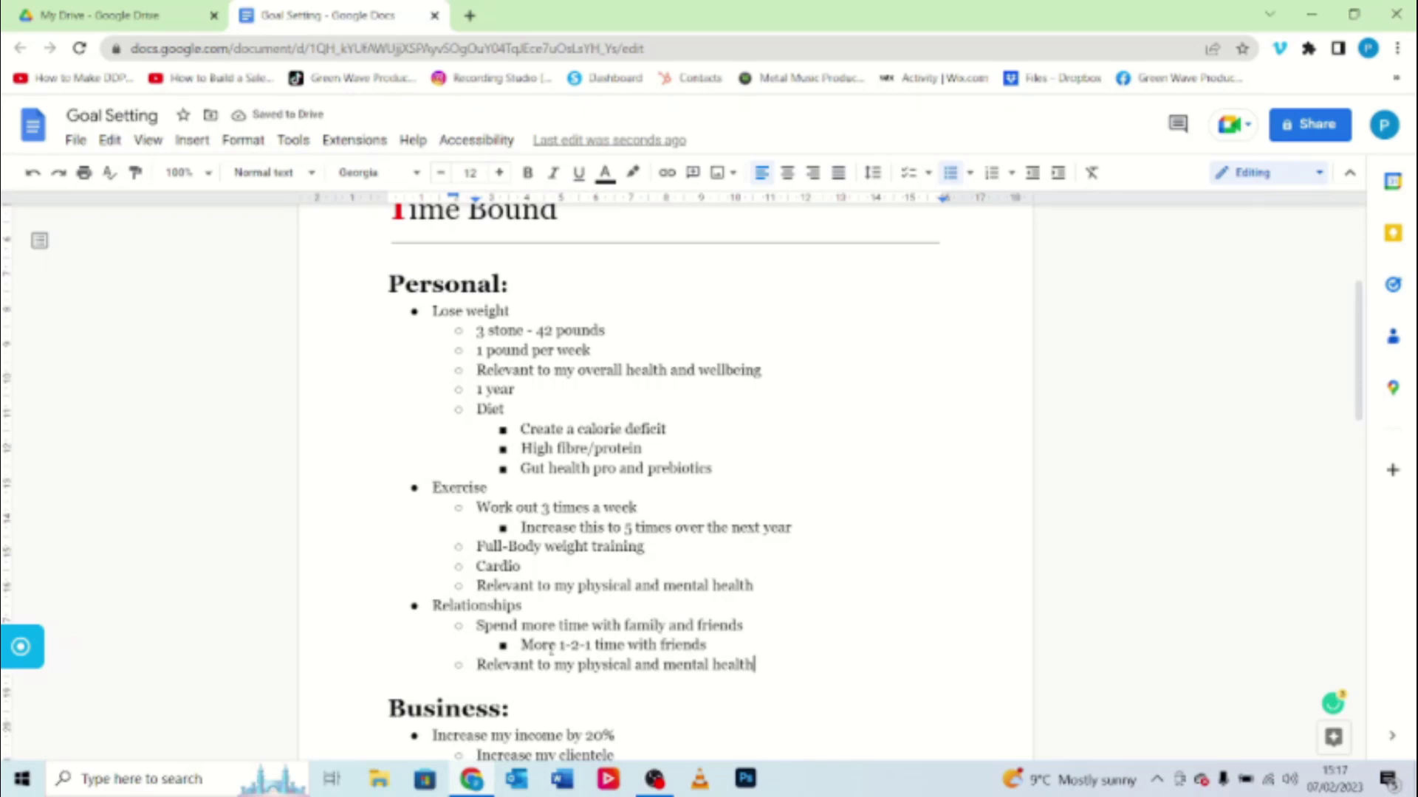
scroll(729, 528, "down", 2)
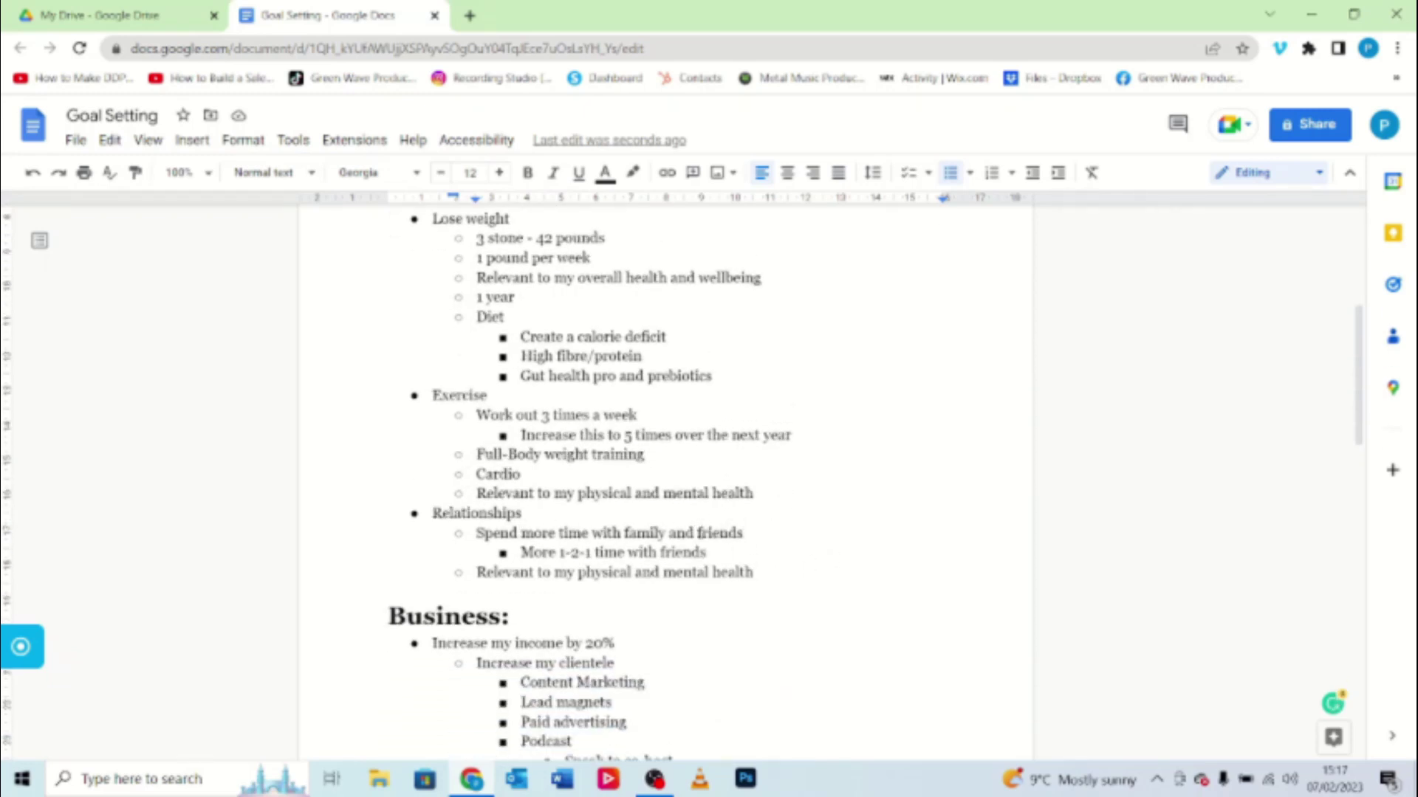
double_click(746, 533)
left_click(747, 533)
left_click_drag(667, 532, 625, 533)
left_click(719, 533)
left_click_drag(625, 533, 667, 533)
scroll(779, 384, "down", 4)
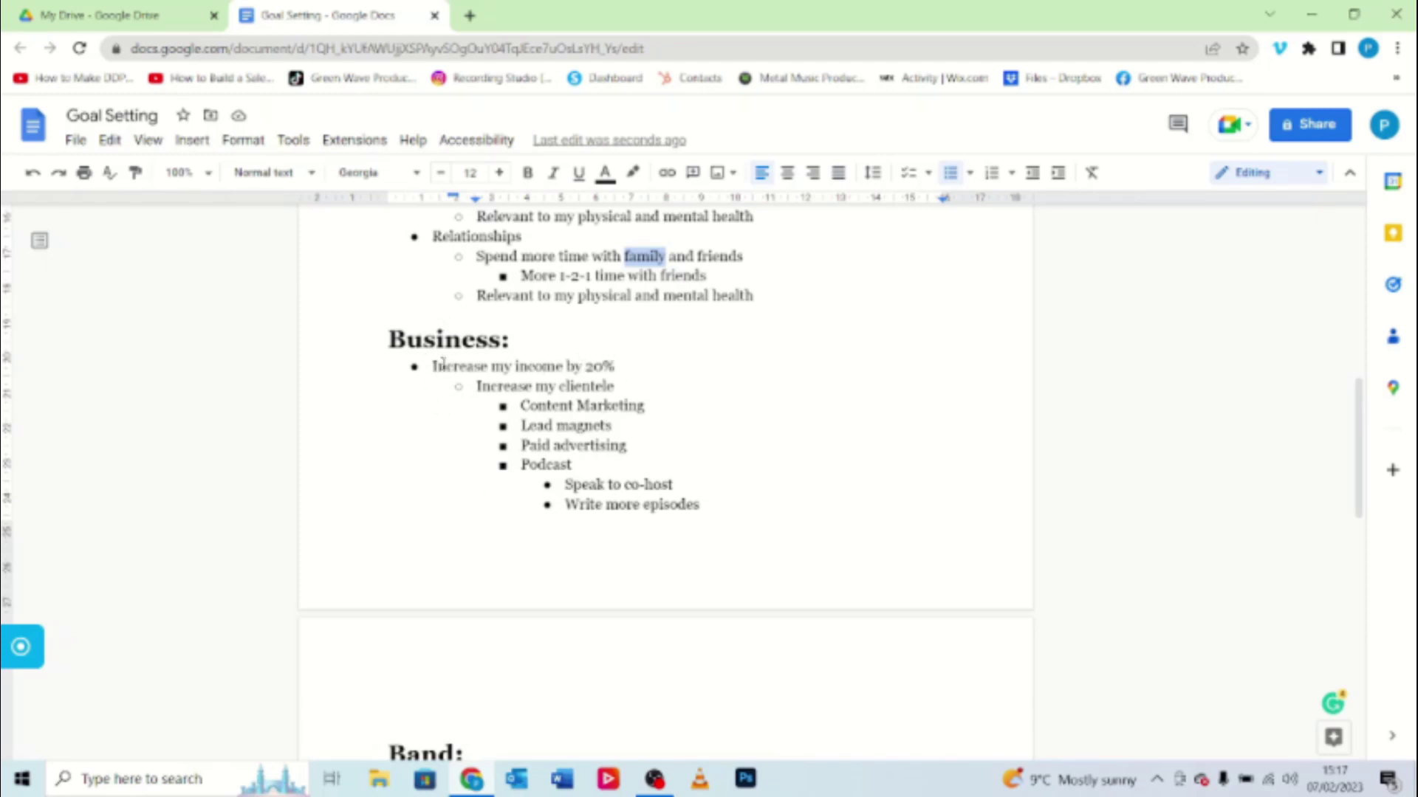
left_click_drag(433, 366, 614, 377)
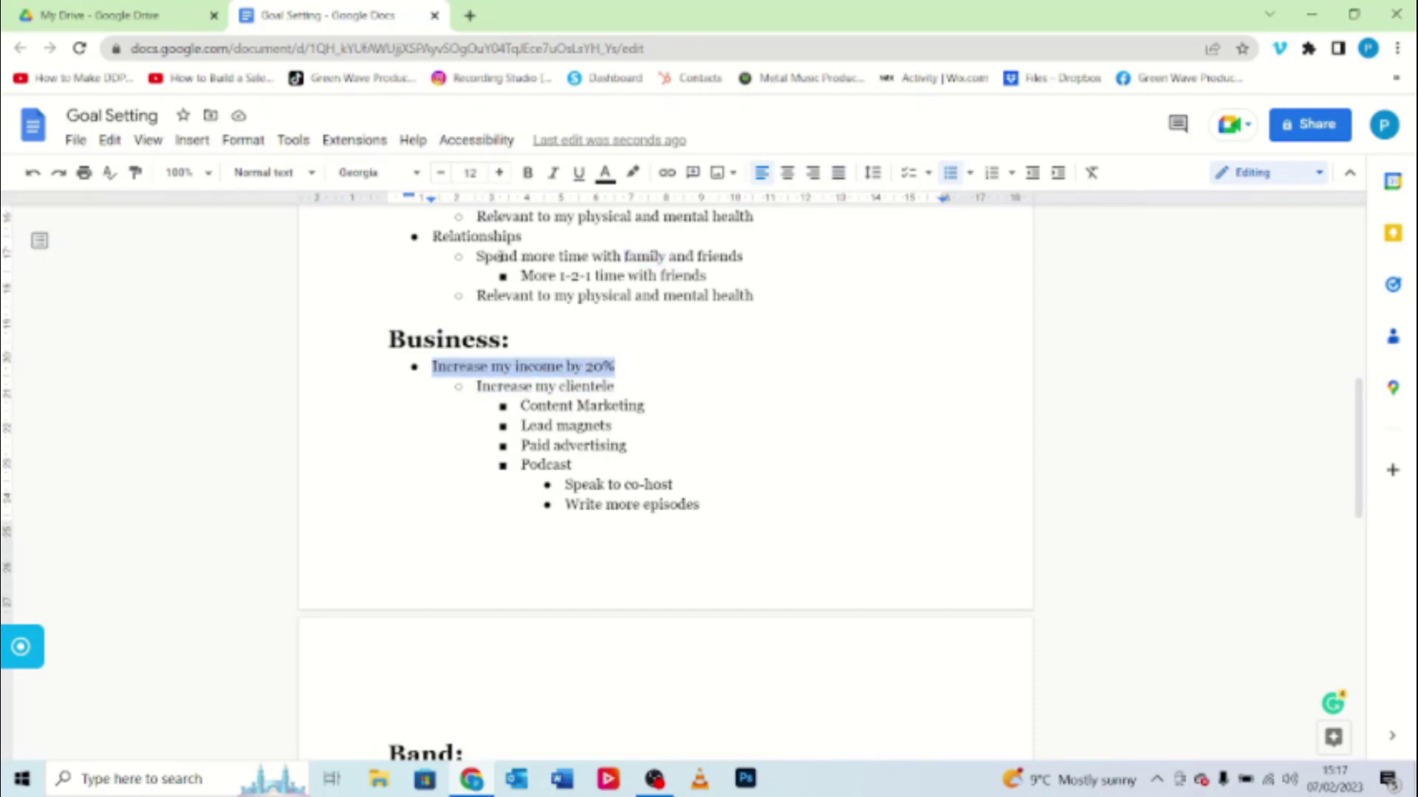
scroll(556, 355, "up", 12)
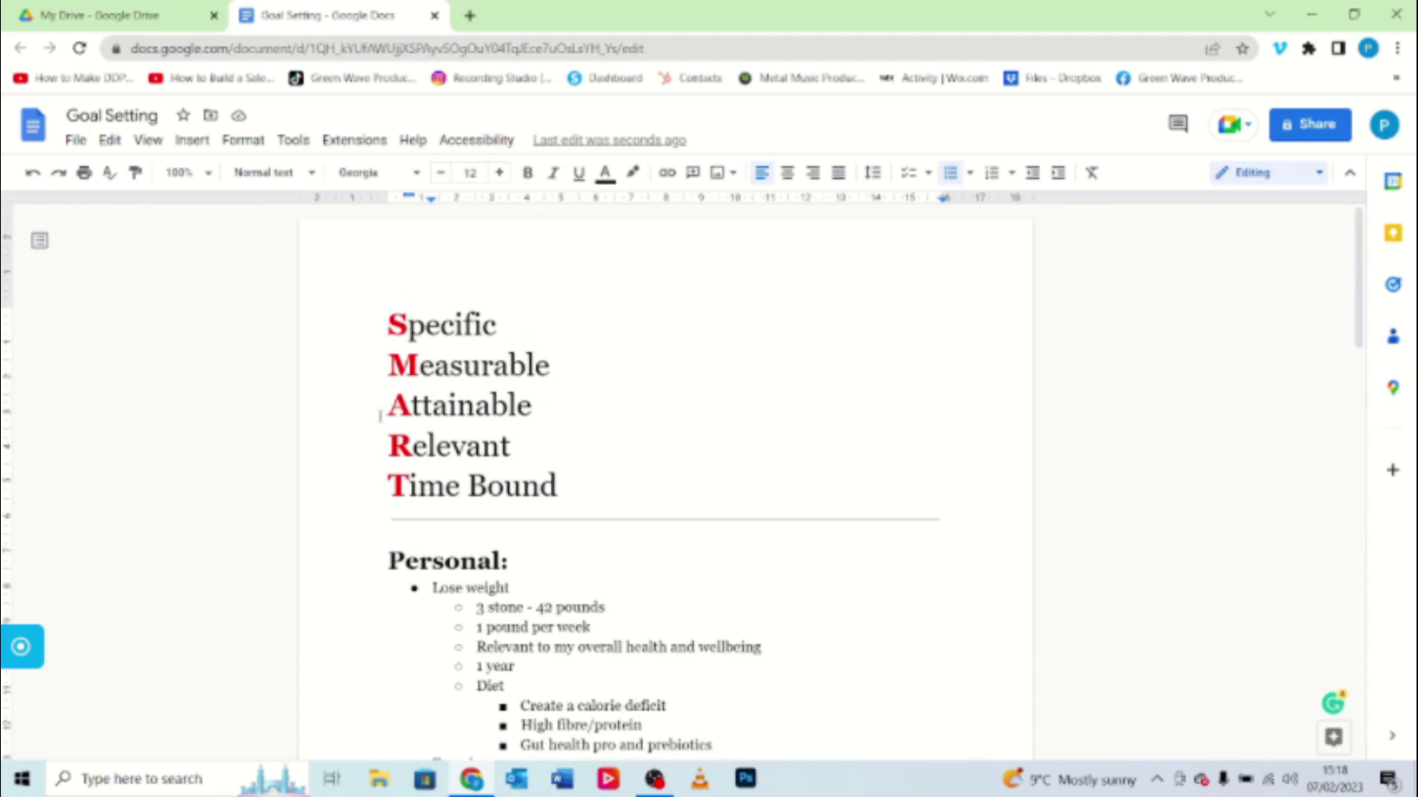
left_click_drag(385, 435, 553, 443)
scroll(680, 414, "down", 1)
scroll(680, 413, "down", 7)
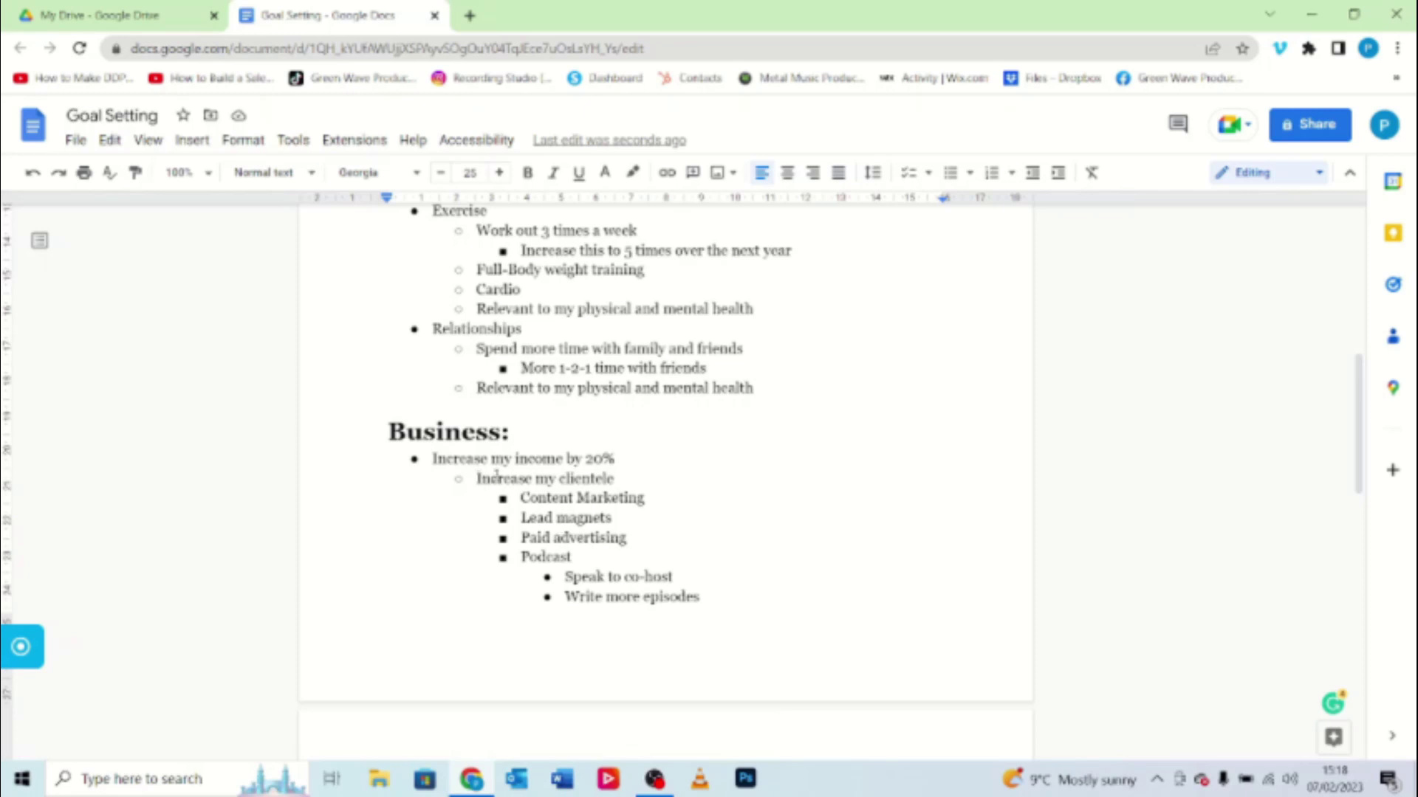
left_click_drag(476, 479, 628, 476)
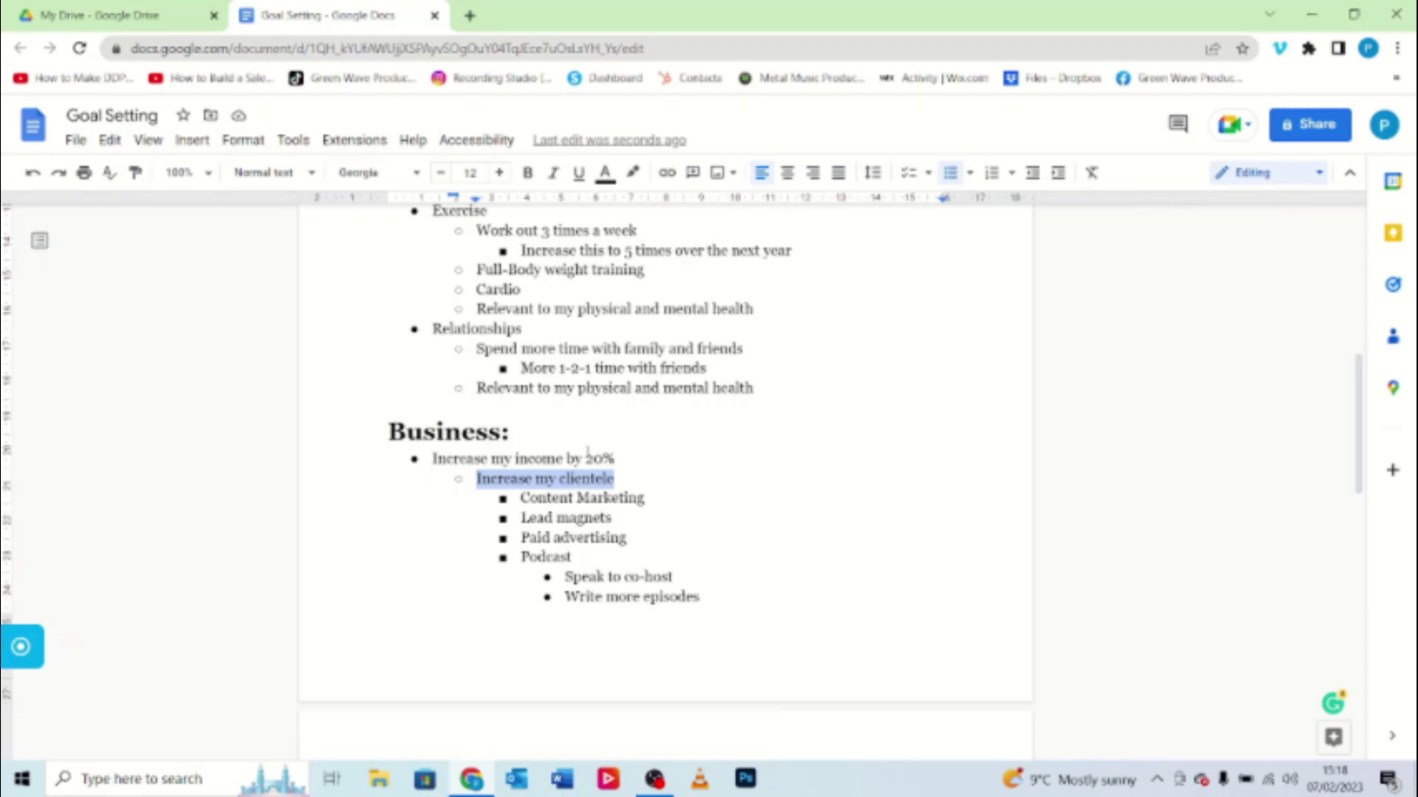
left_click_drag(583, 459, 619, 459)
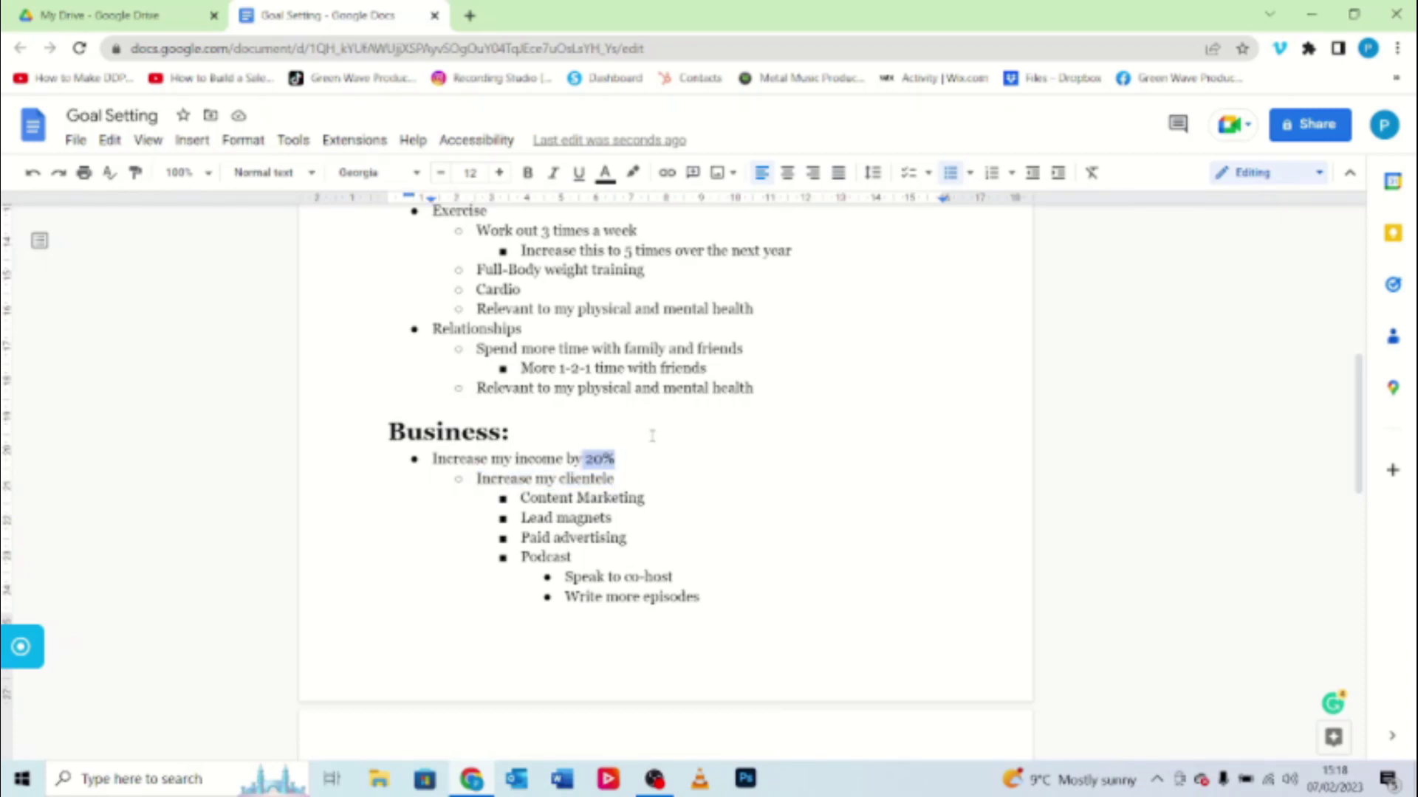
left_click(618, 458)
left_click_drag(585, 458, 618, 459)
left_click(619, 458)
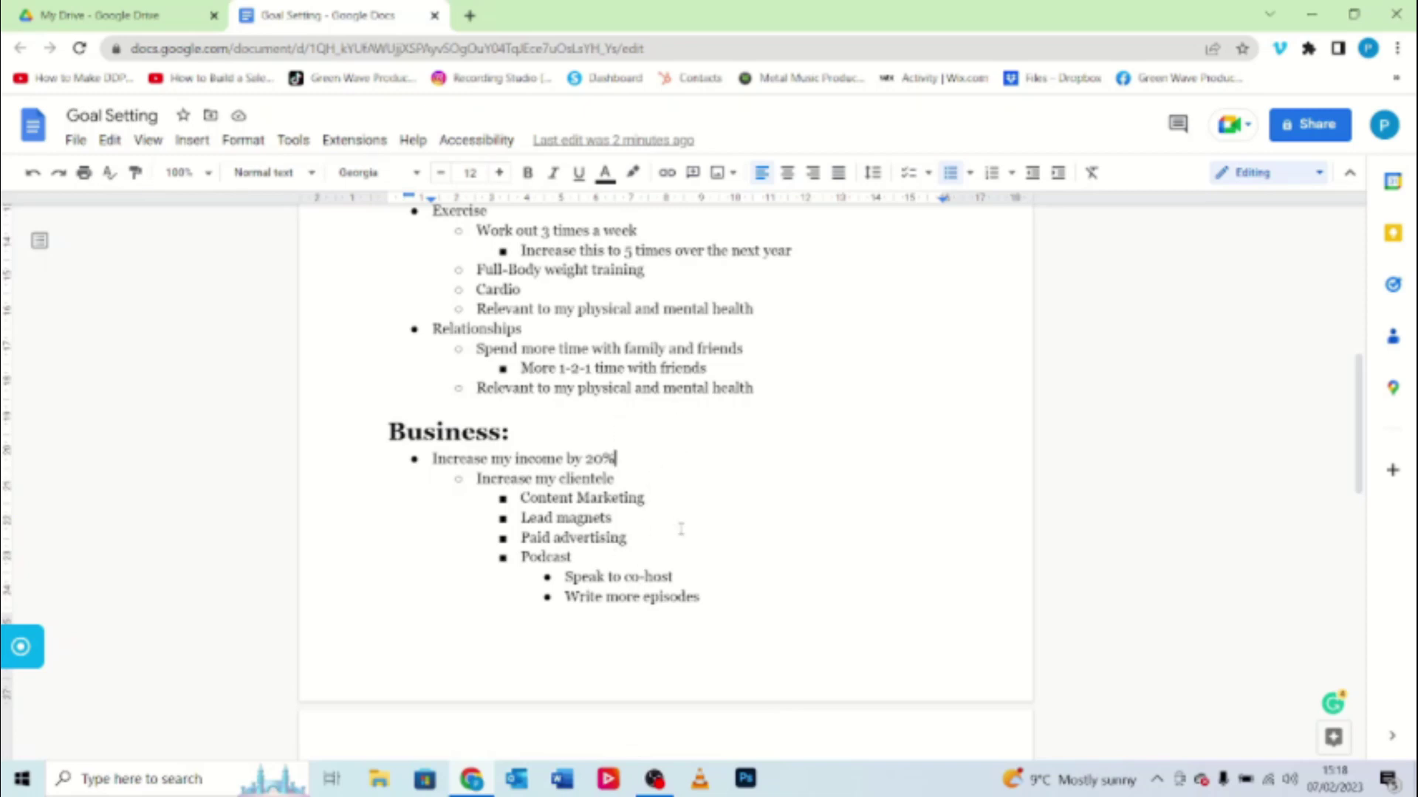
double_click(593, 459)
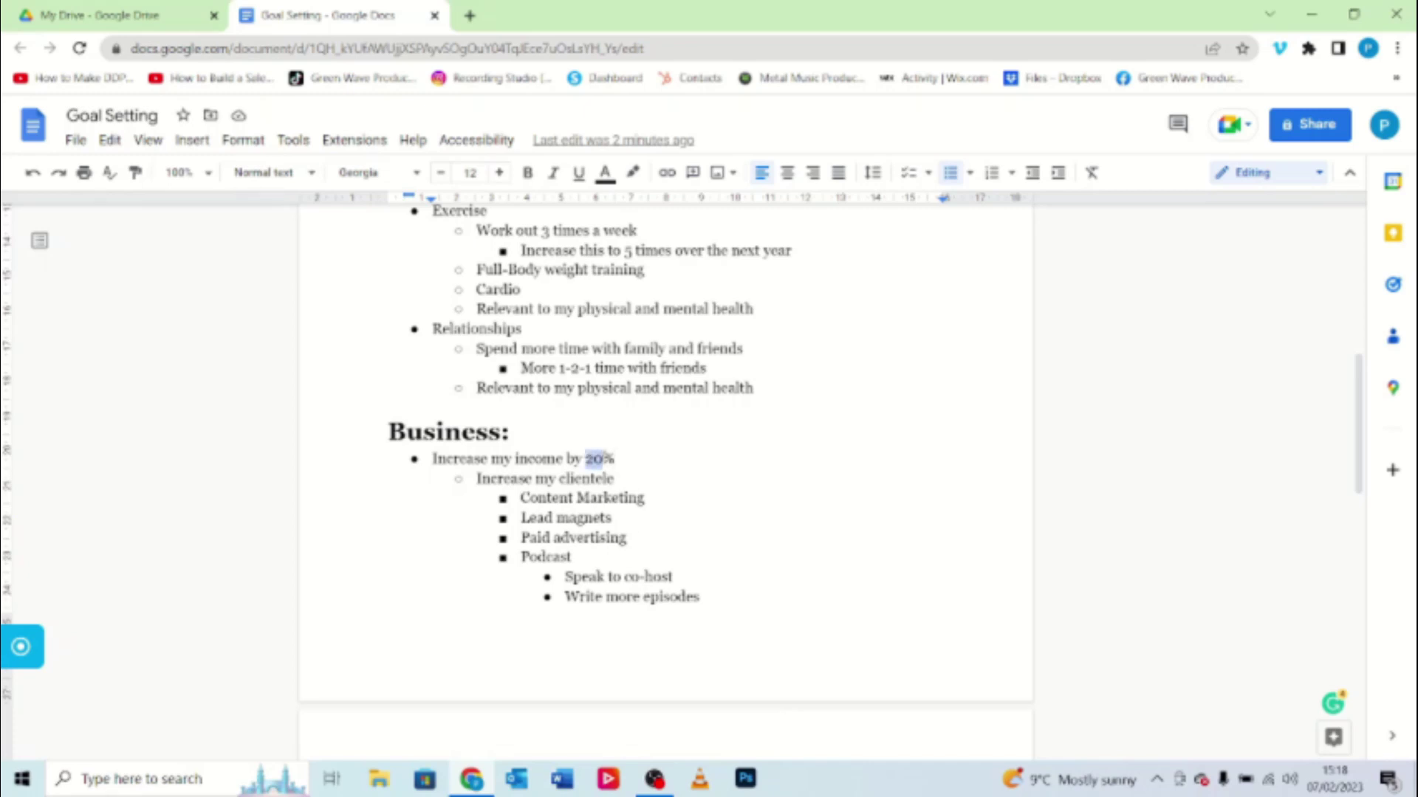
left_click(622, 458)
left_click_drag(616, 459, 586, 459)
left_click(618, 458)
left_click_drag(616, 478, 476, 478)
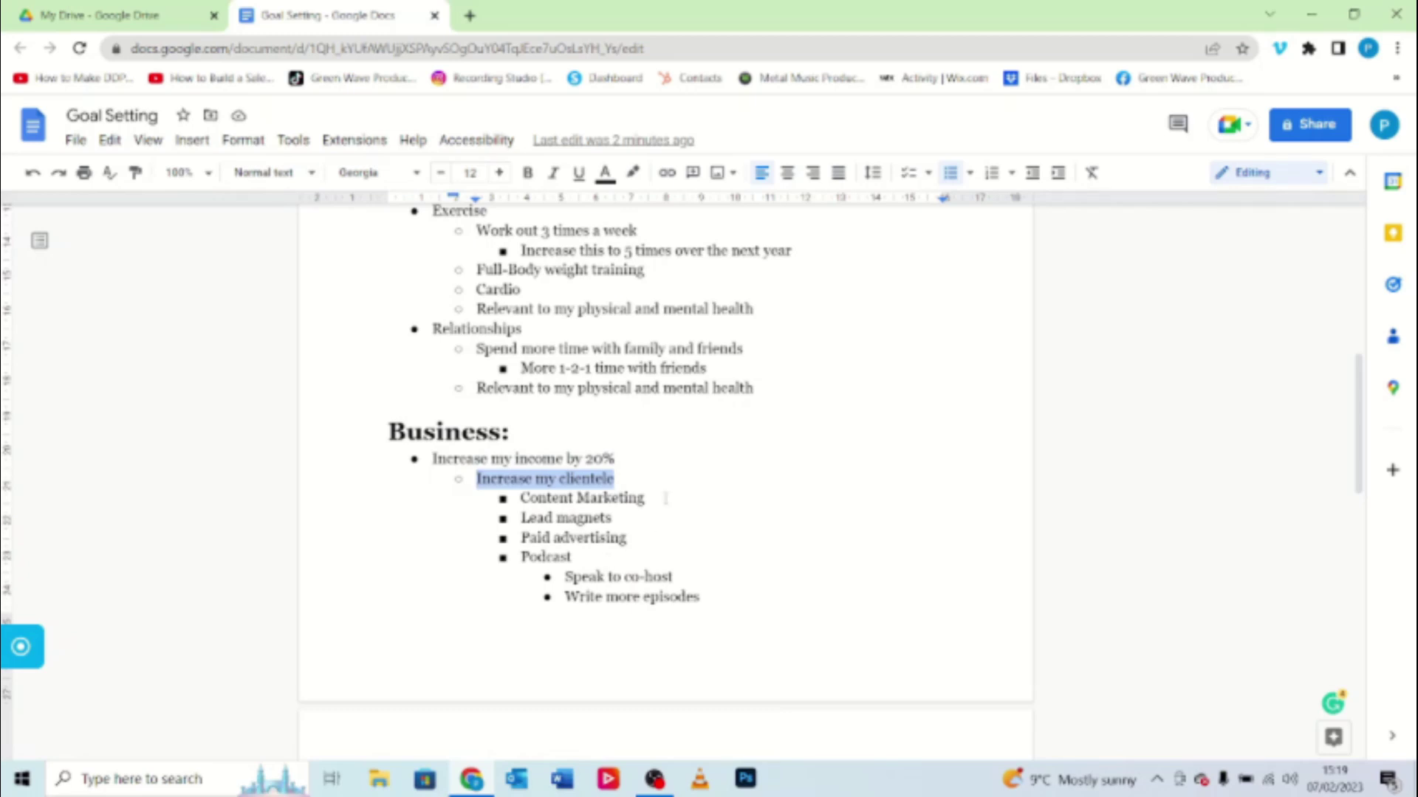
scroll(679, 493, "down", 2)
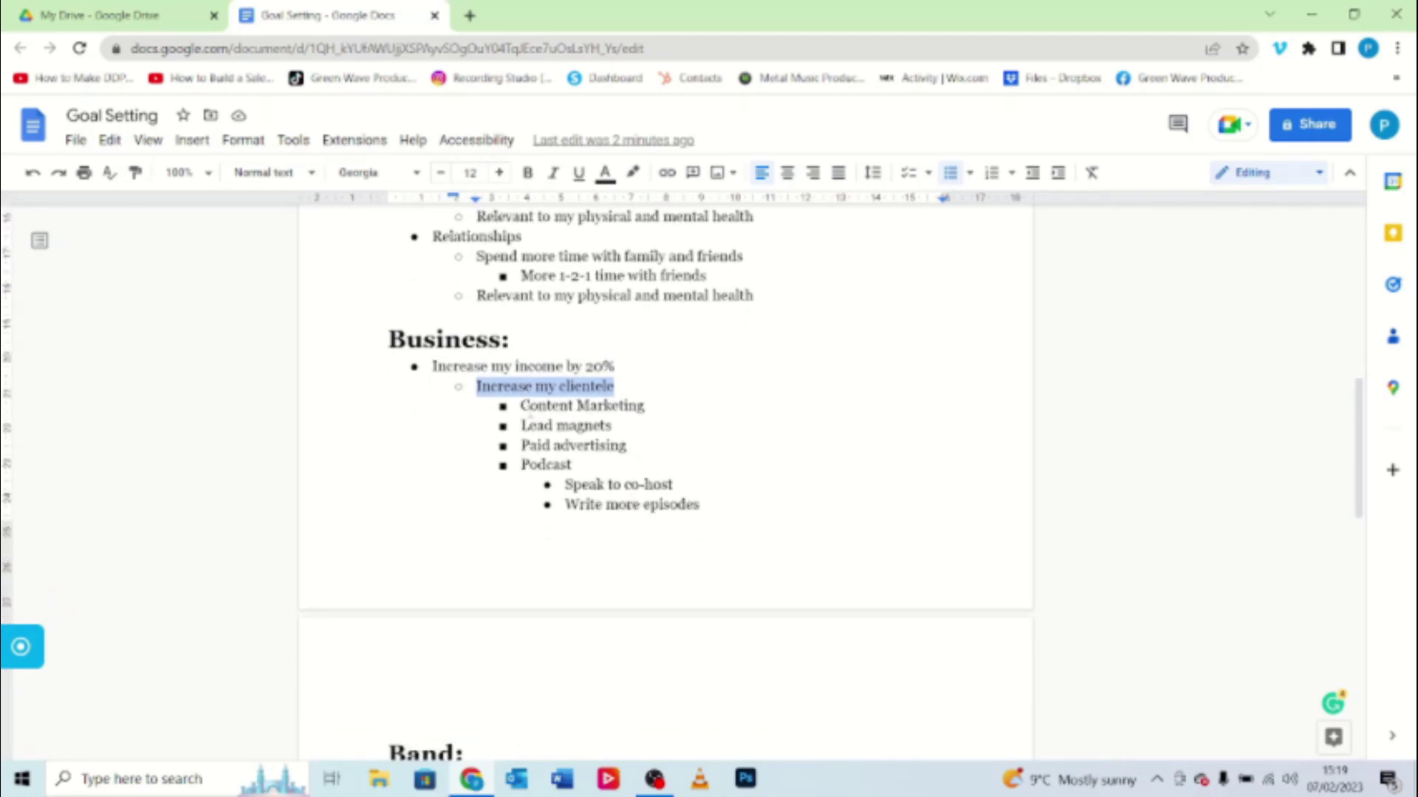
left_click_drag(522, 405, 645, 405)
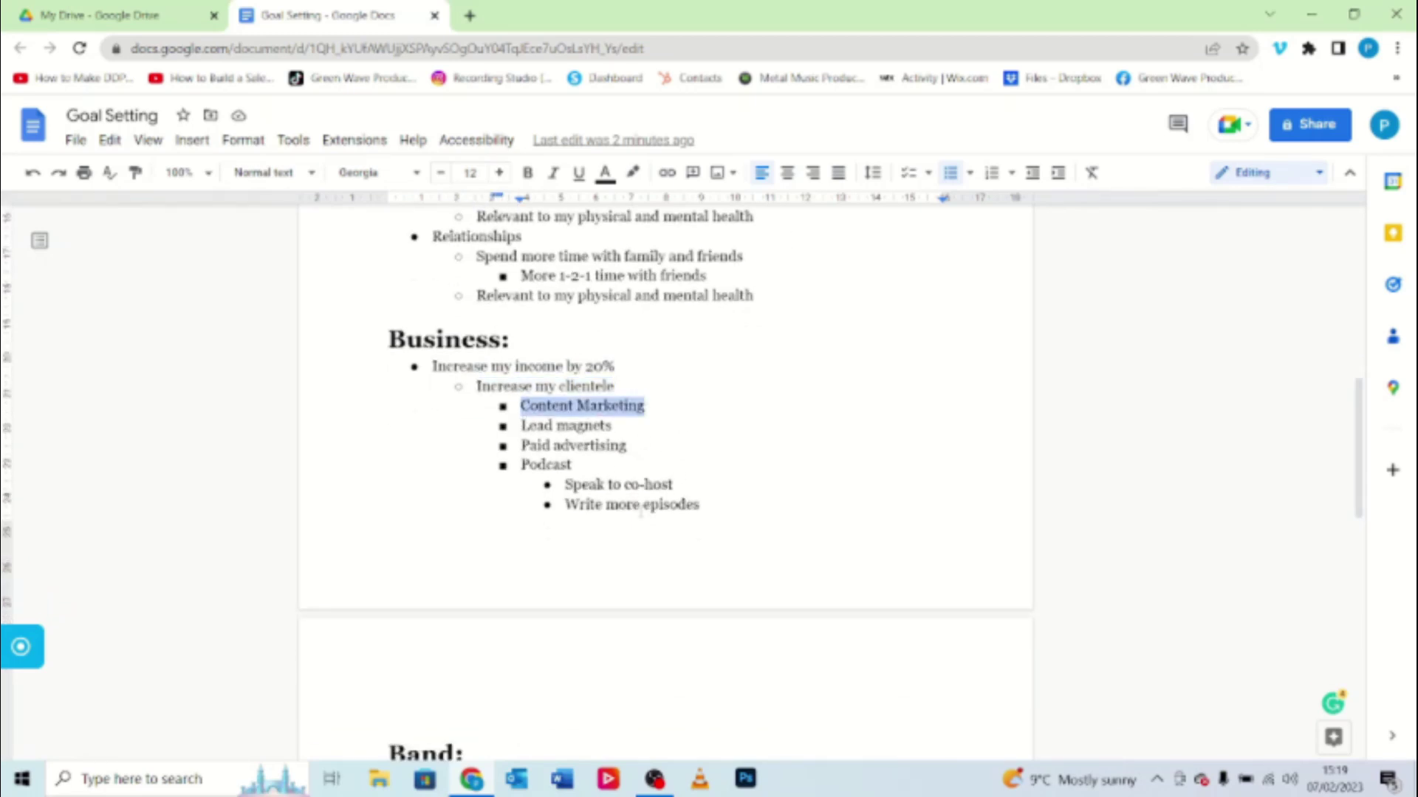
left_click_drag(521, 426, 612, 426)
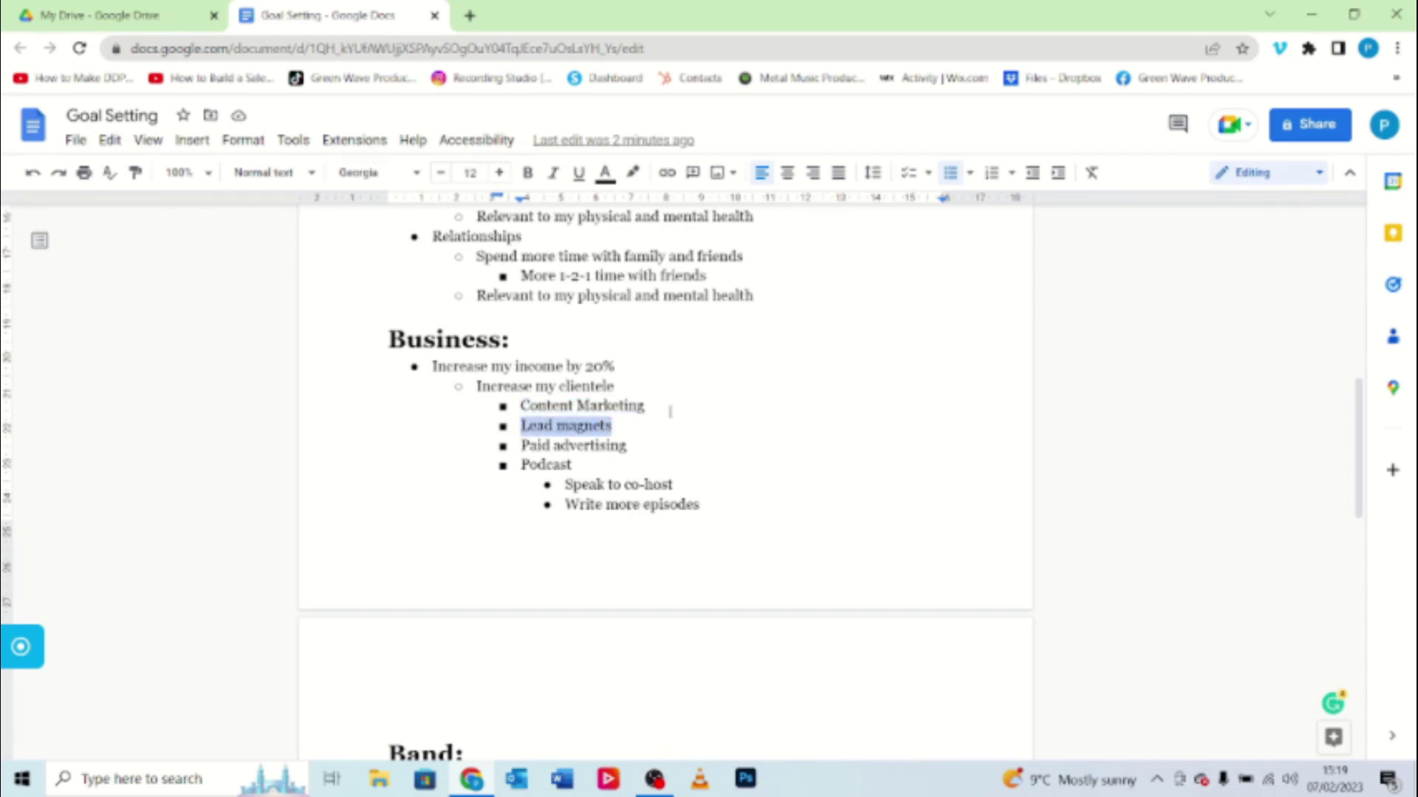
left_click(613, 431)
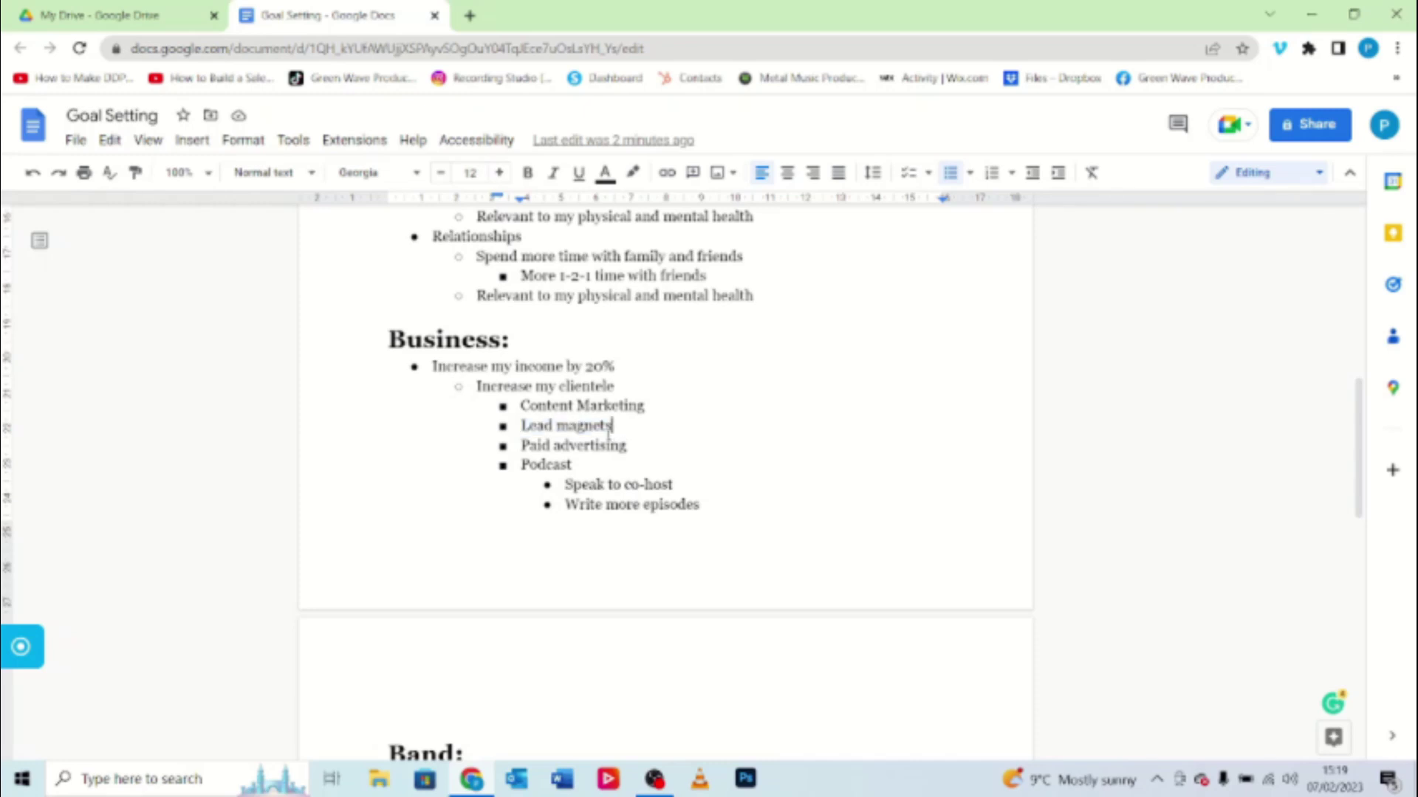
mouse_move(619, 424)
left_mouse_down()
mouse_move(521, 427)
mouse_move(522, 446)
mouse_move(607, 446)
left_mouse_up()
left_click(627, 446)
left_click(576, 447, "shift")
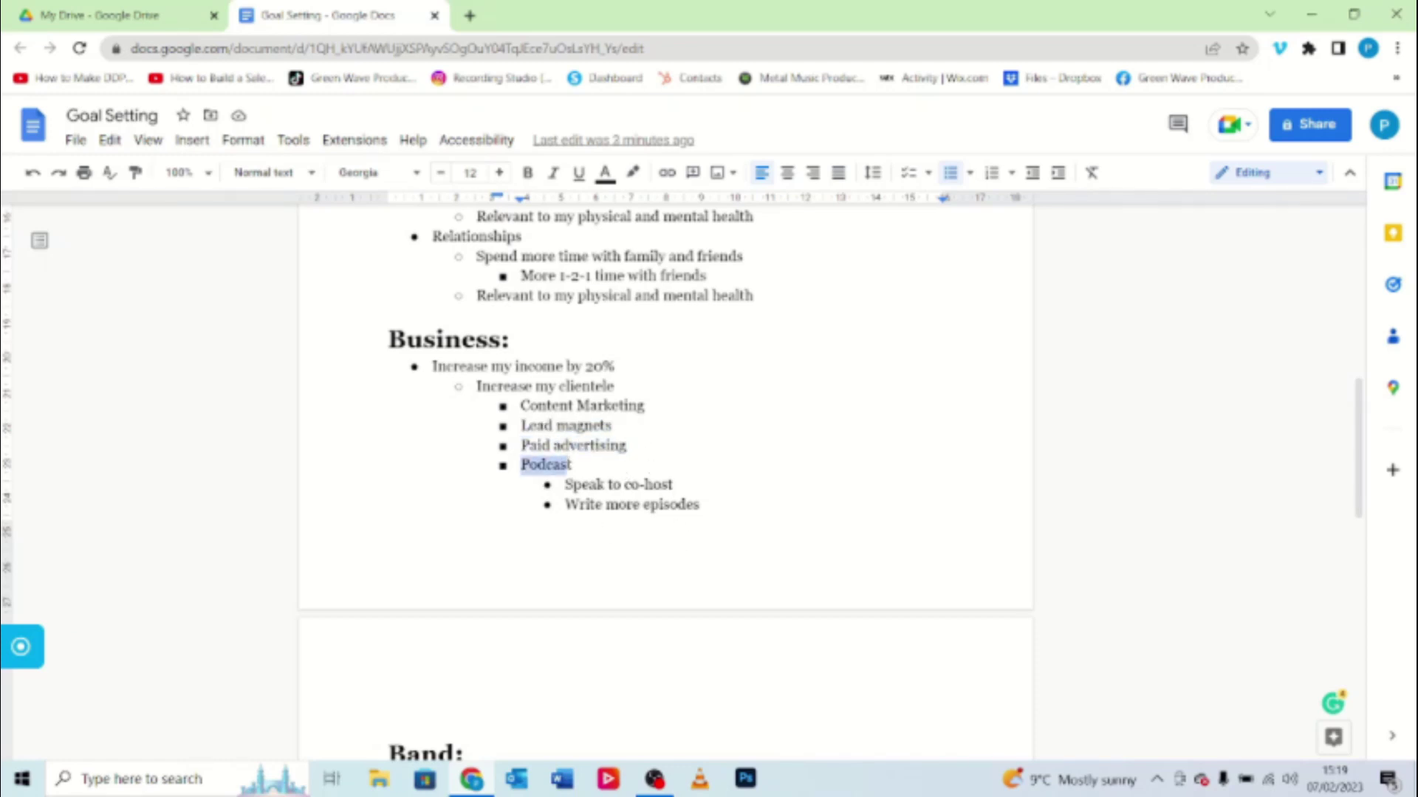
scroll(730, 432, "down", 1)
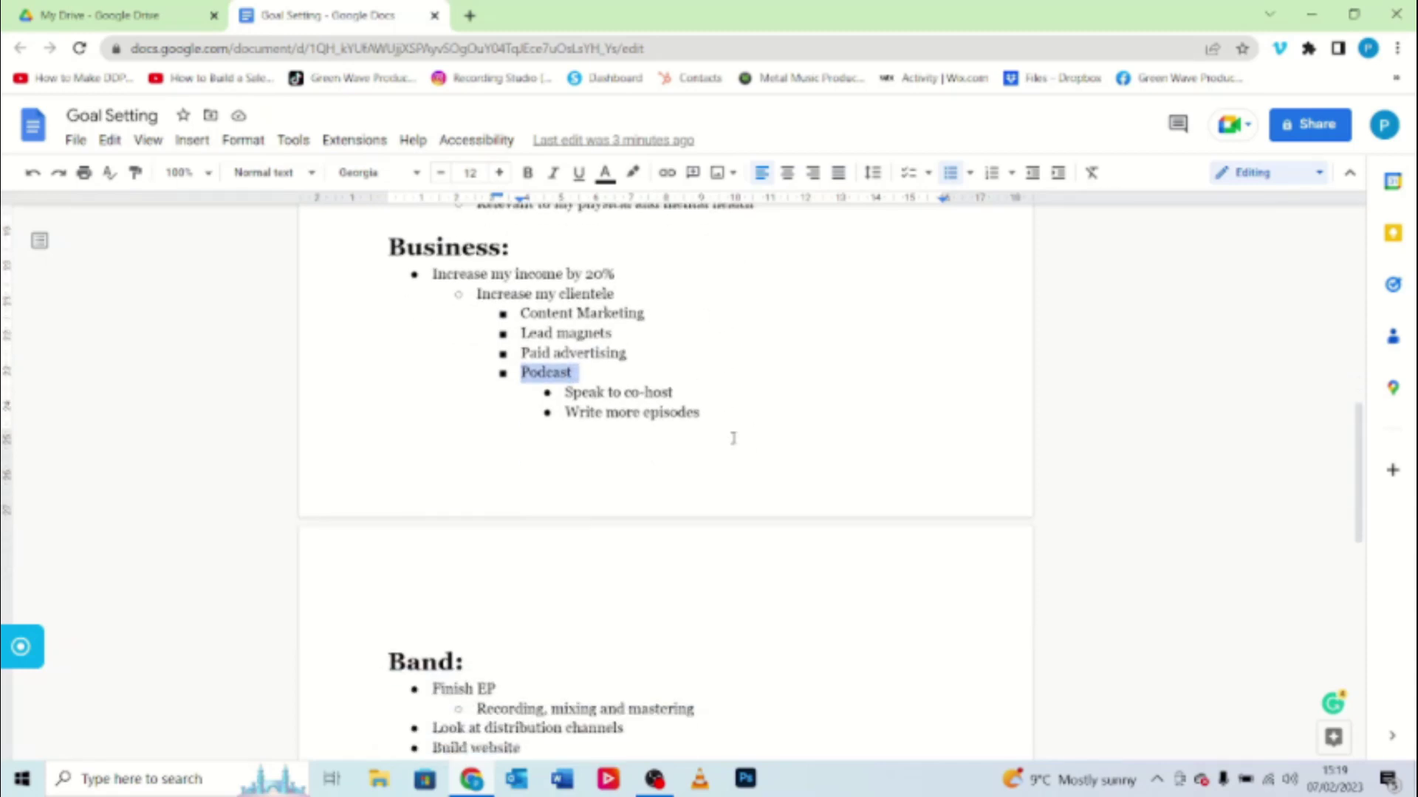
left_click_drag(566, 392, 674, 393)
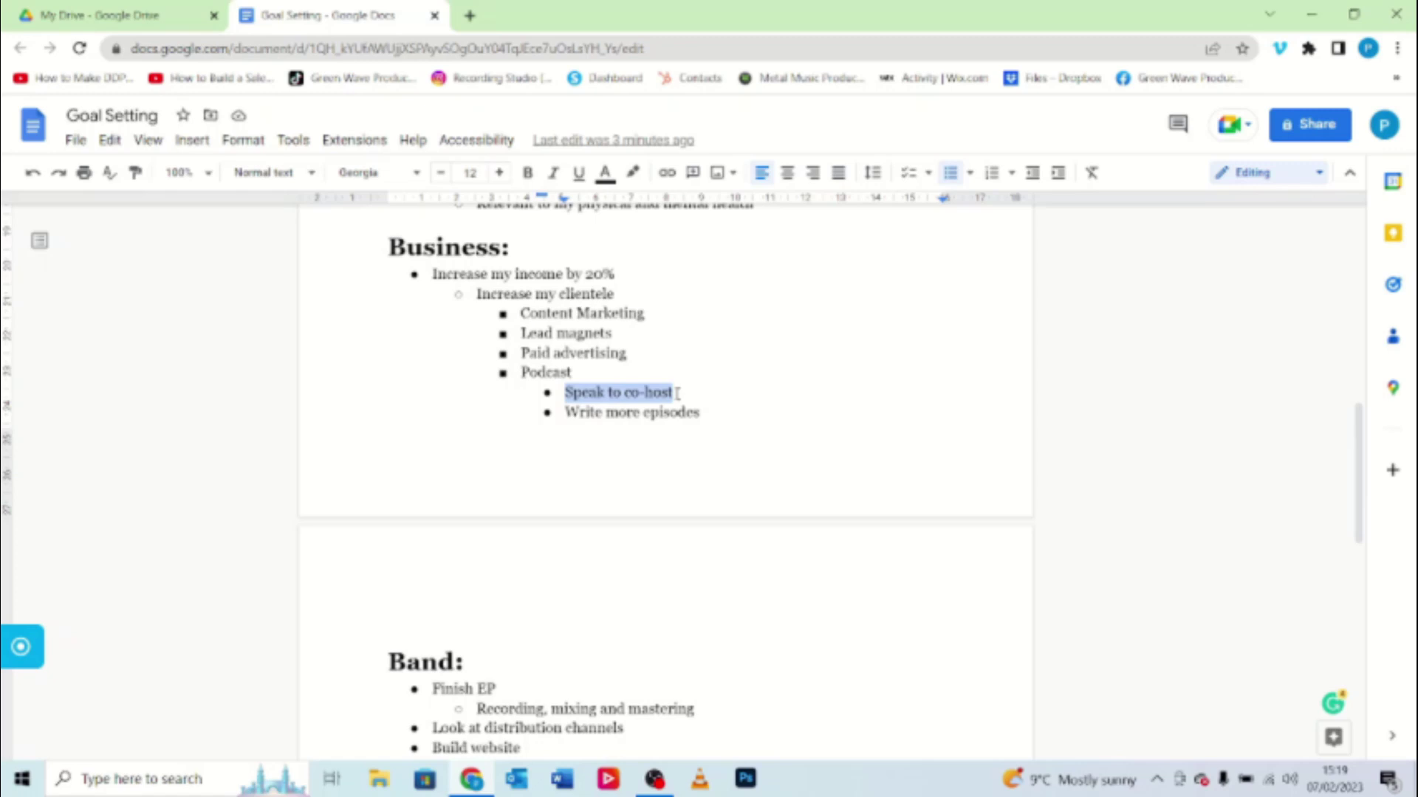
left_click_drag(566, 412, 700, 412)
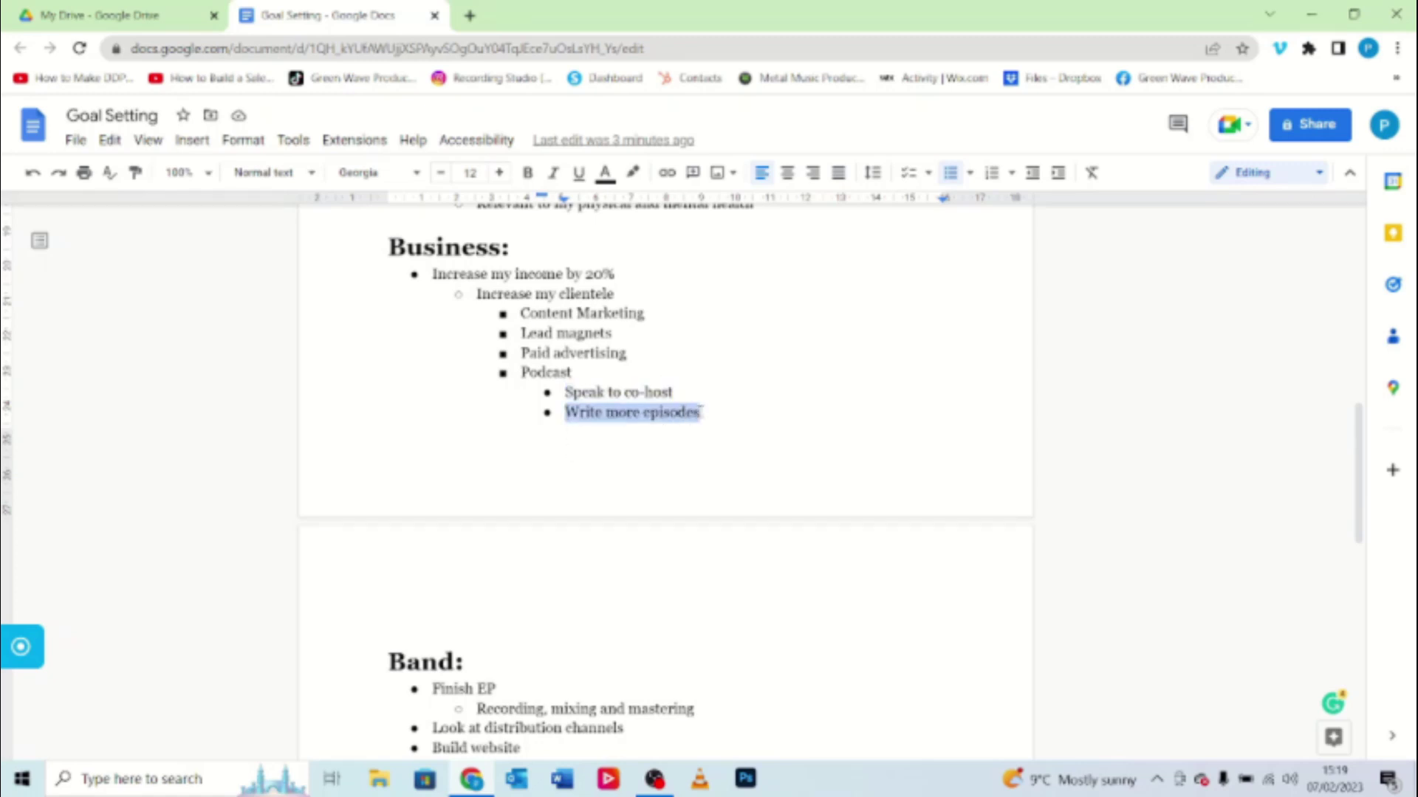
scroll(691, 386, "down", 1)
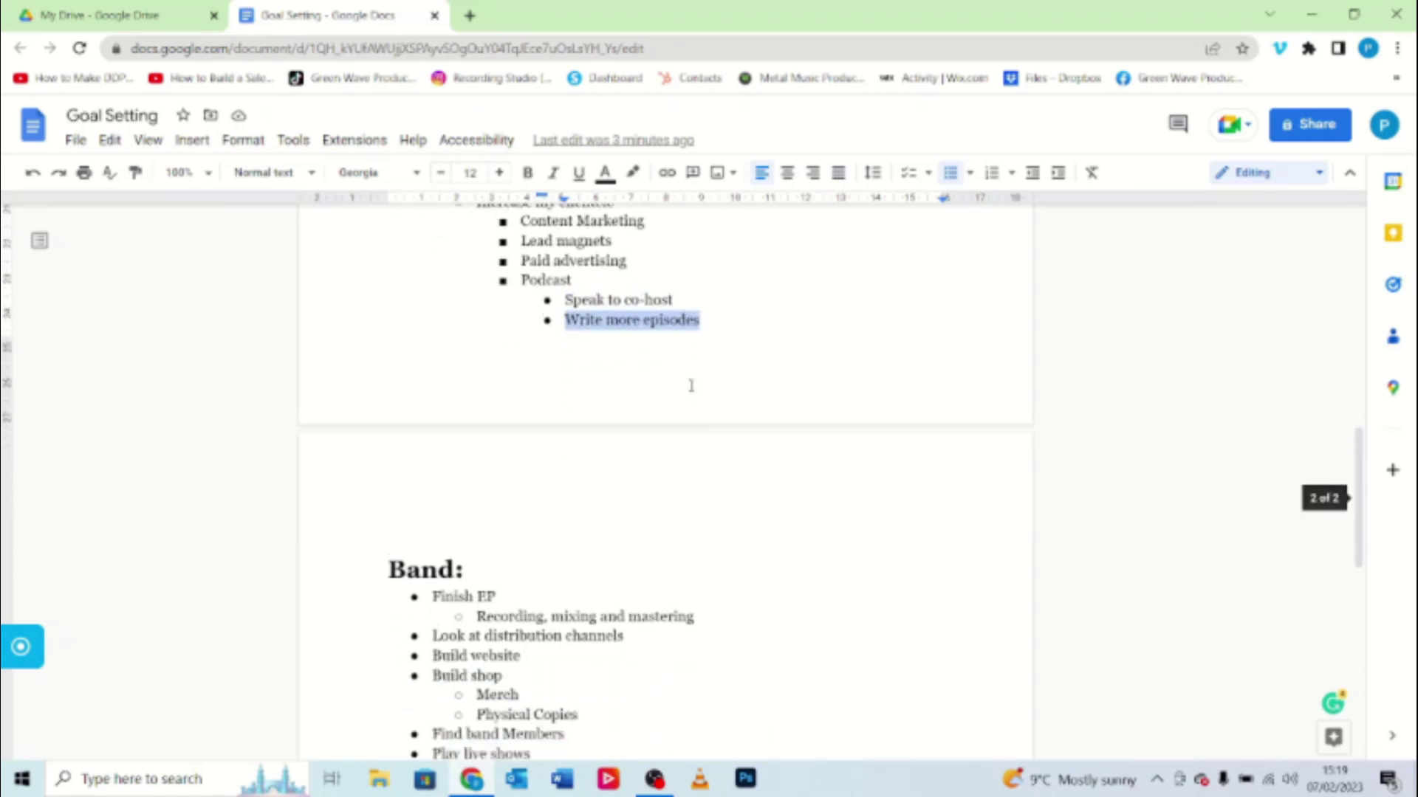
scroll(691, 385, "up", 3)
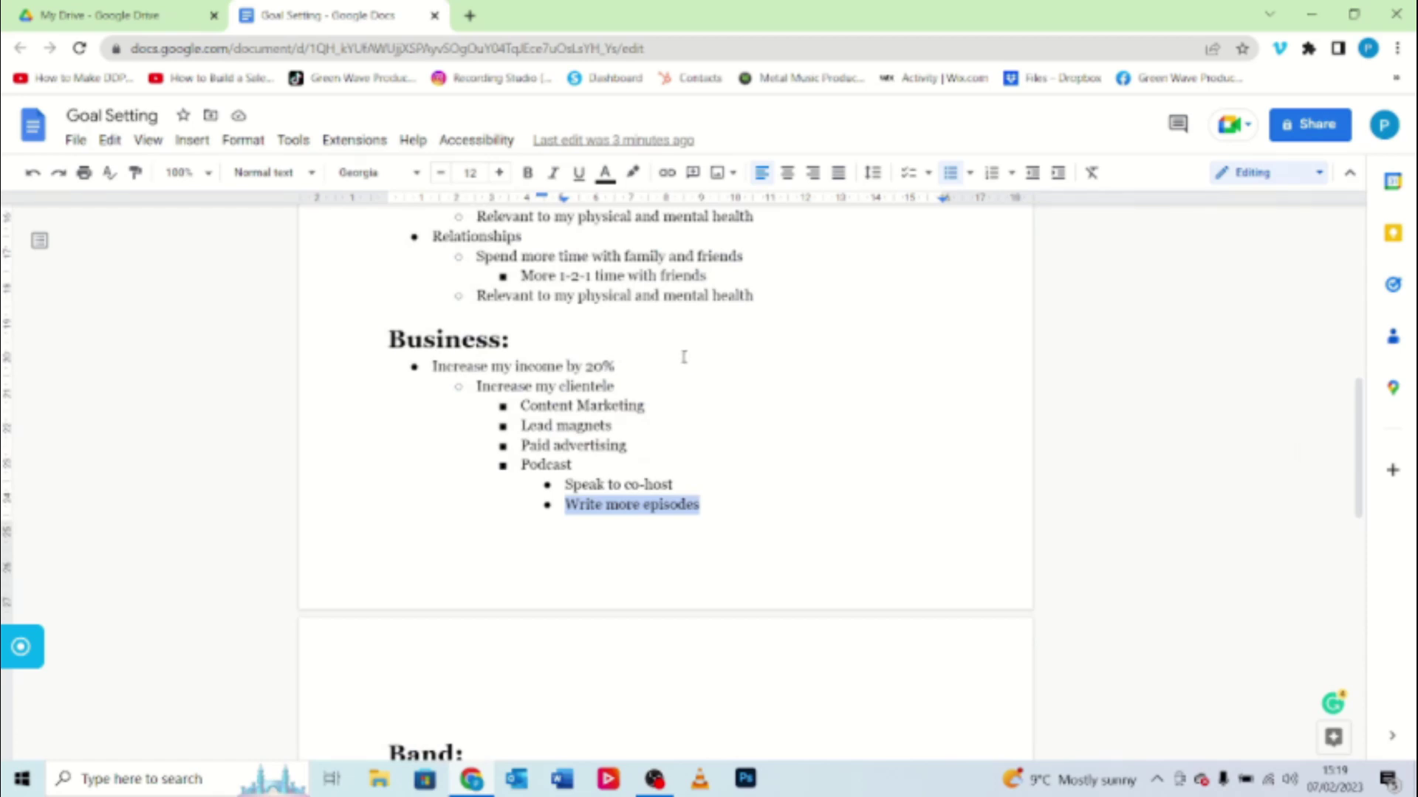
scroll(691, 386, "down", 2)
scroll(684, 365, "up", 8)
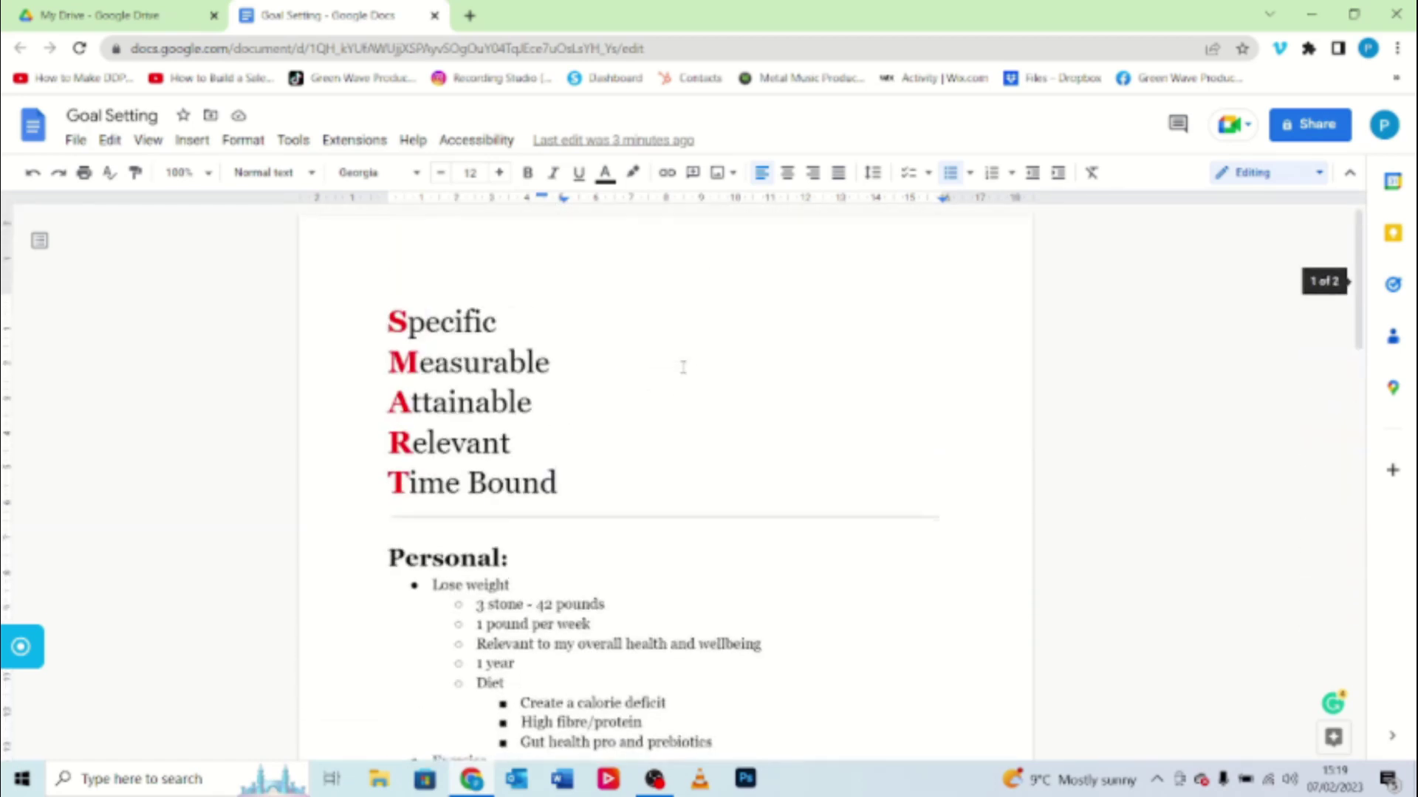
scroll(502, 338, "down", 12)
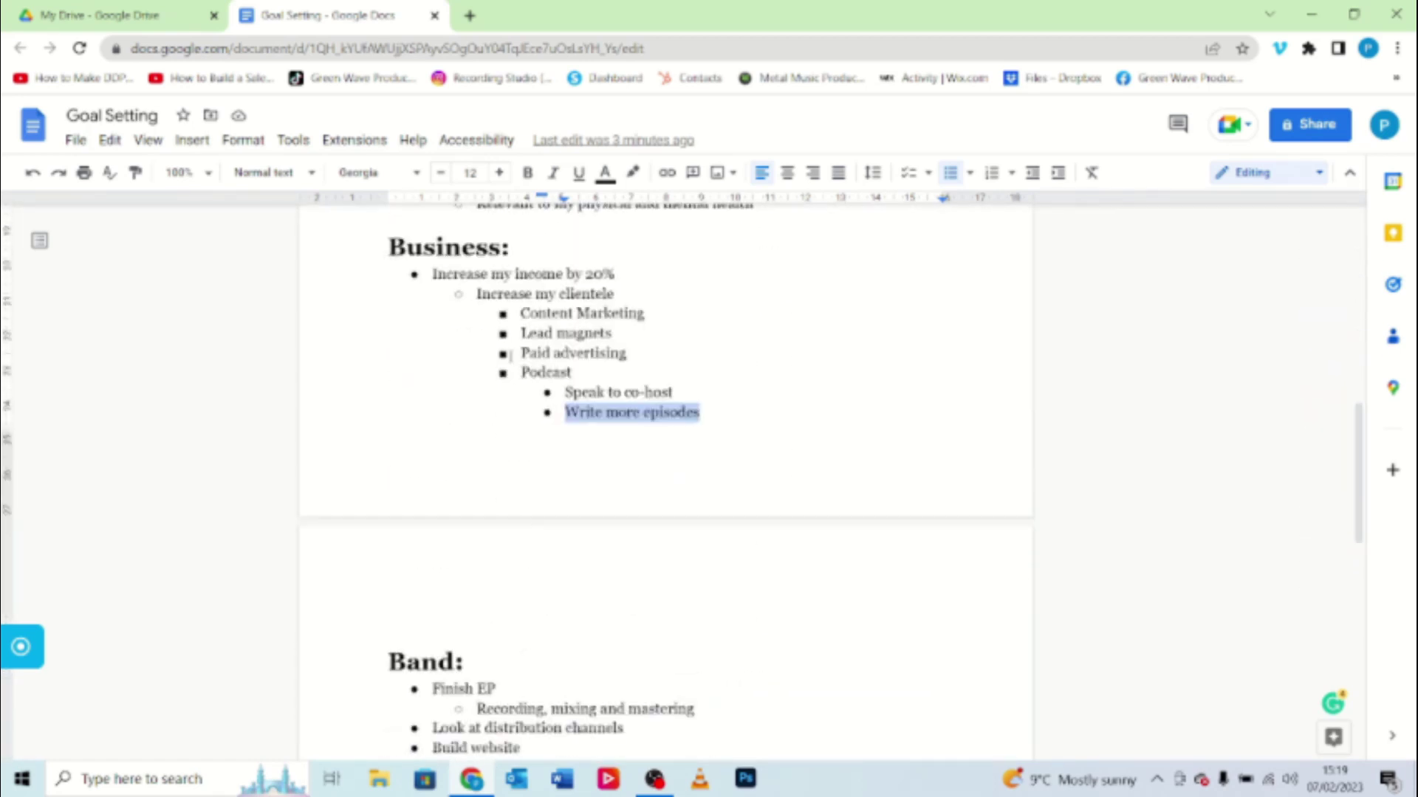
scroll(515, 337, "up", 1)
- Insert an outdented 'Over the next year' bullet after 'Write more episodes'
left_click(743, 505)
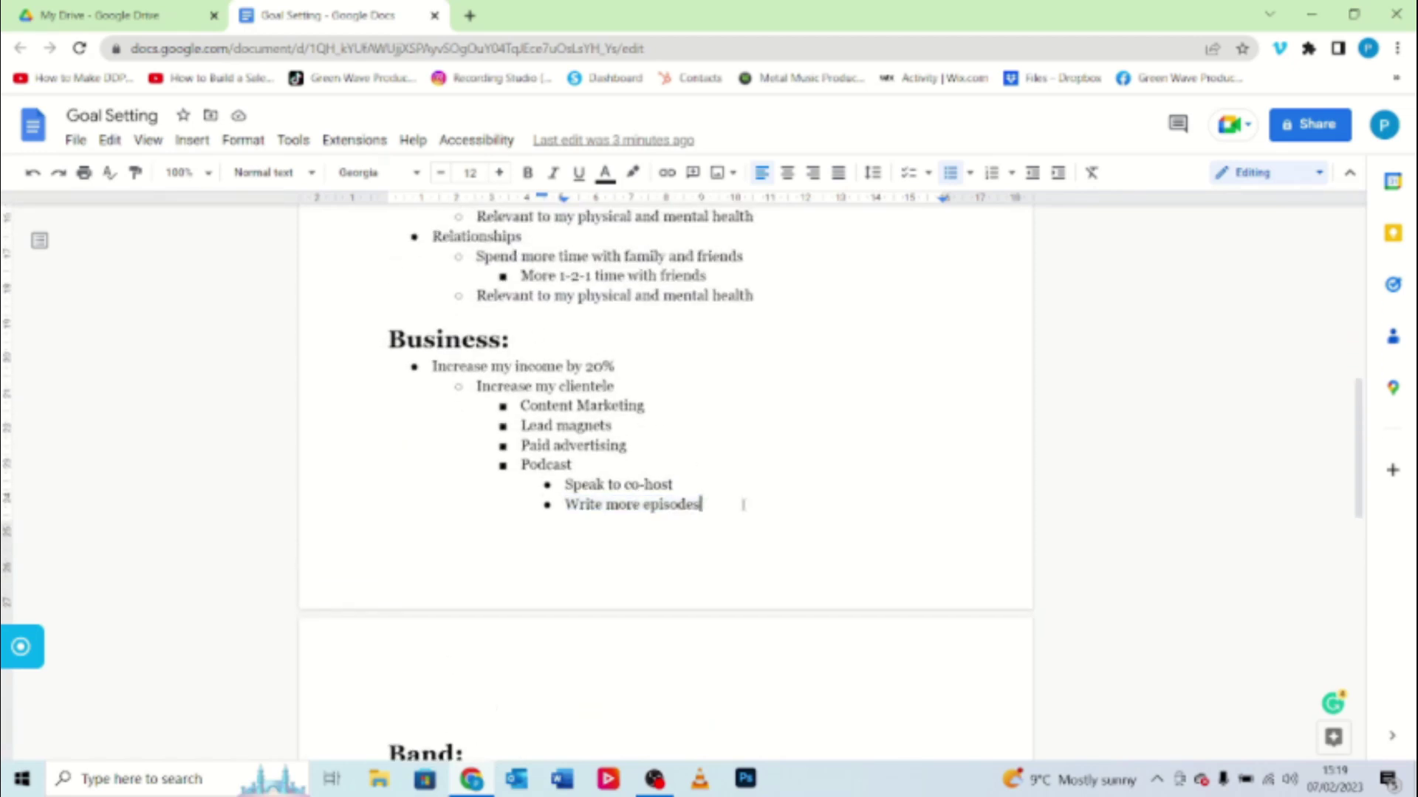
key("Return")
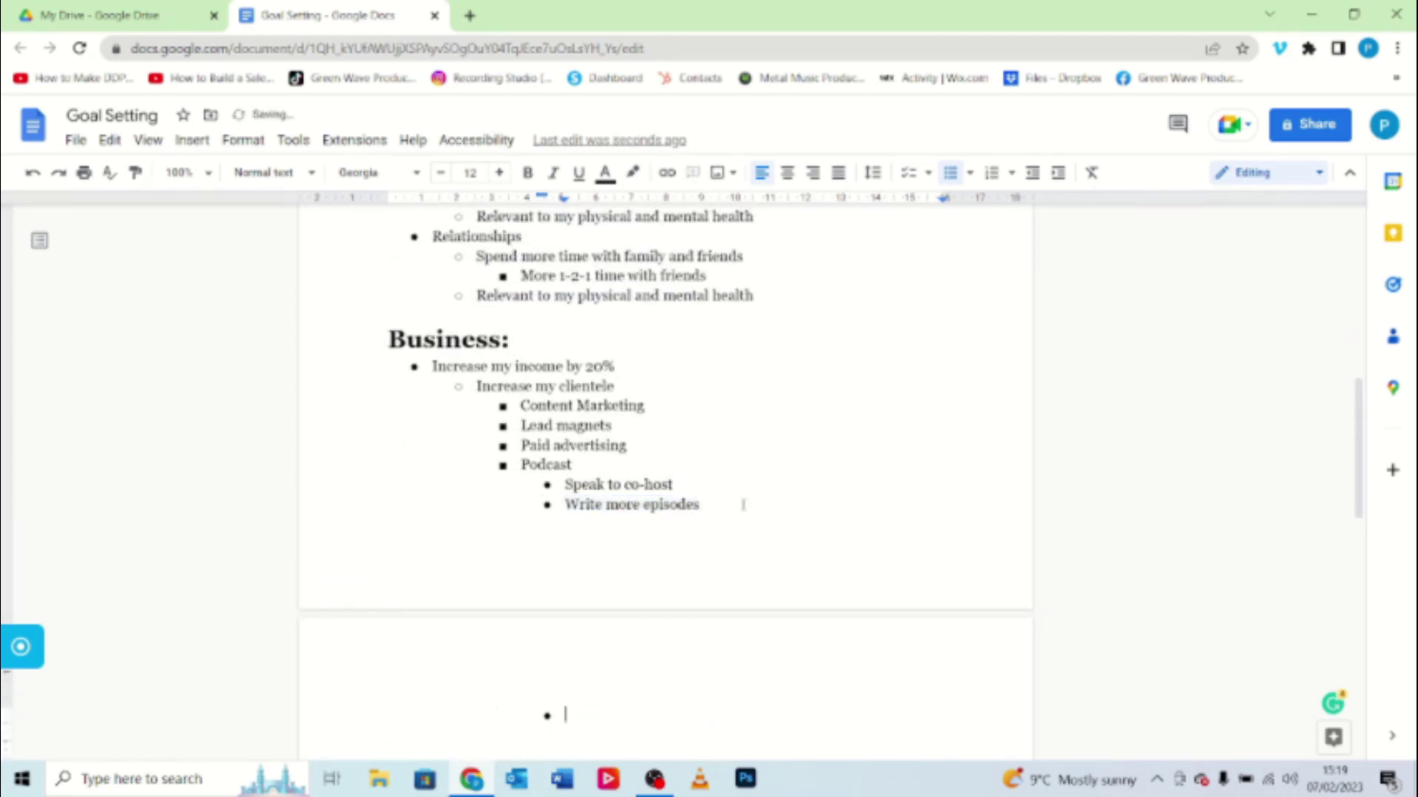
key("shift+Tab")
key("shift+Tab")
type("Over ")
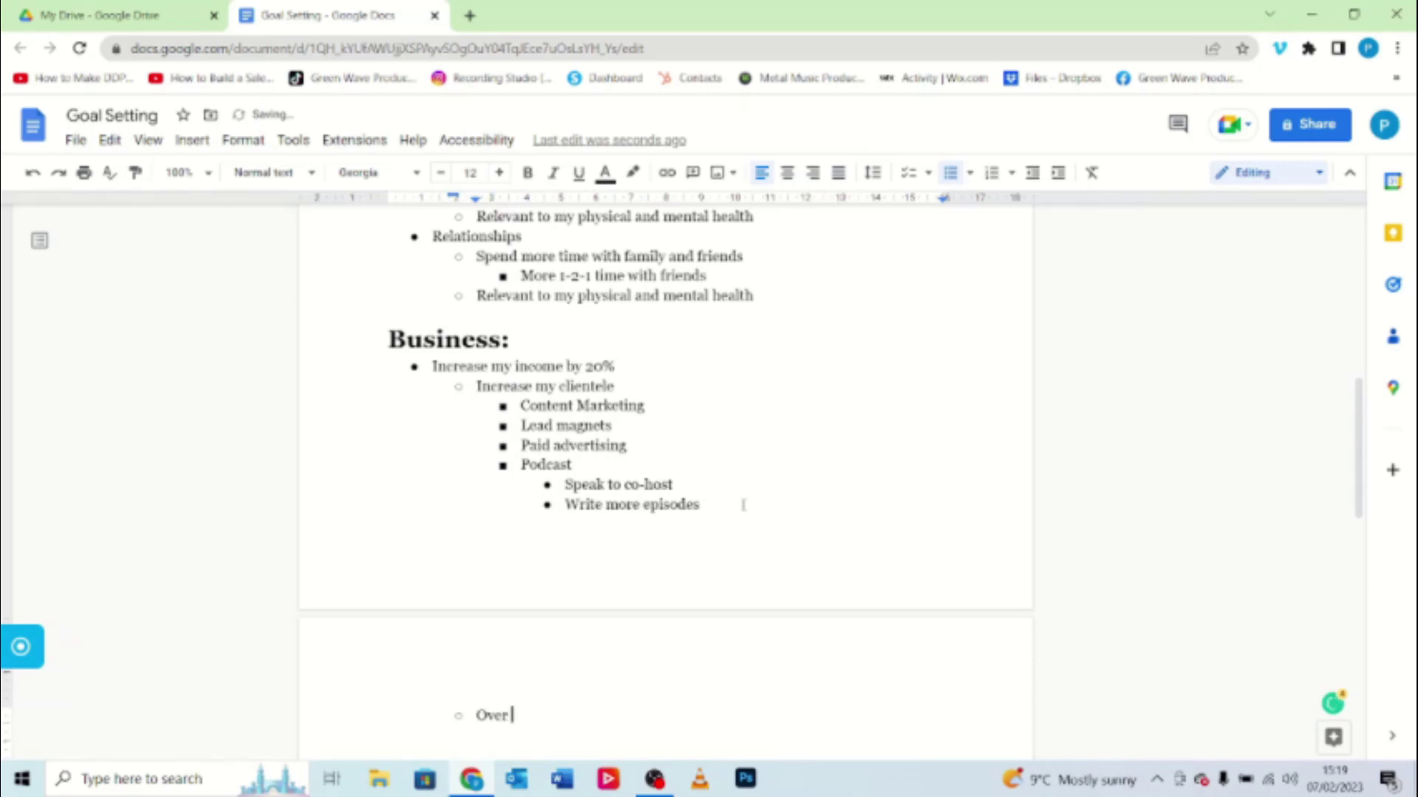
type("the next year")
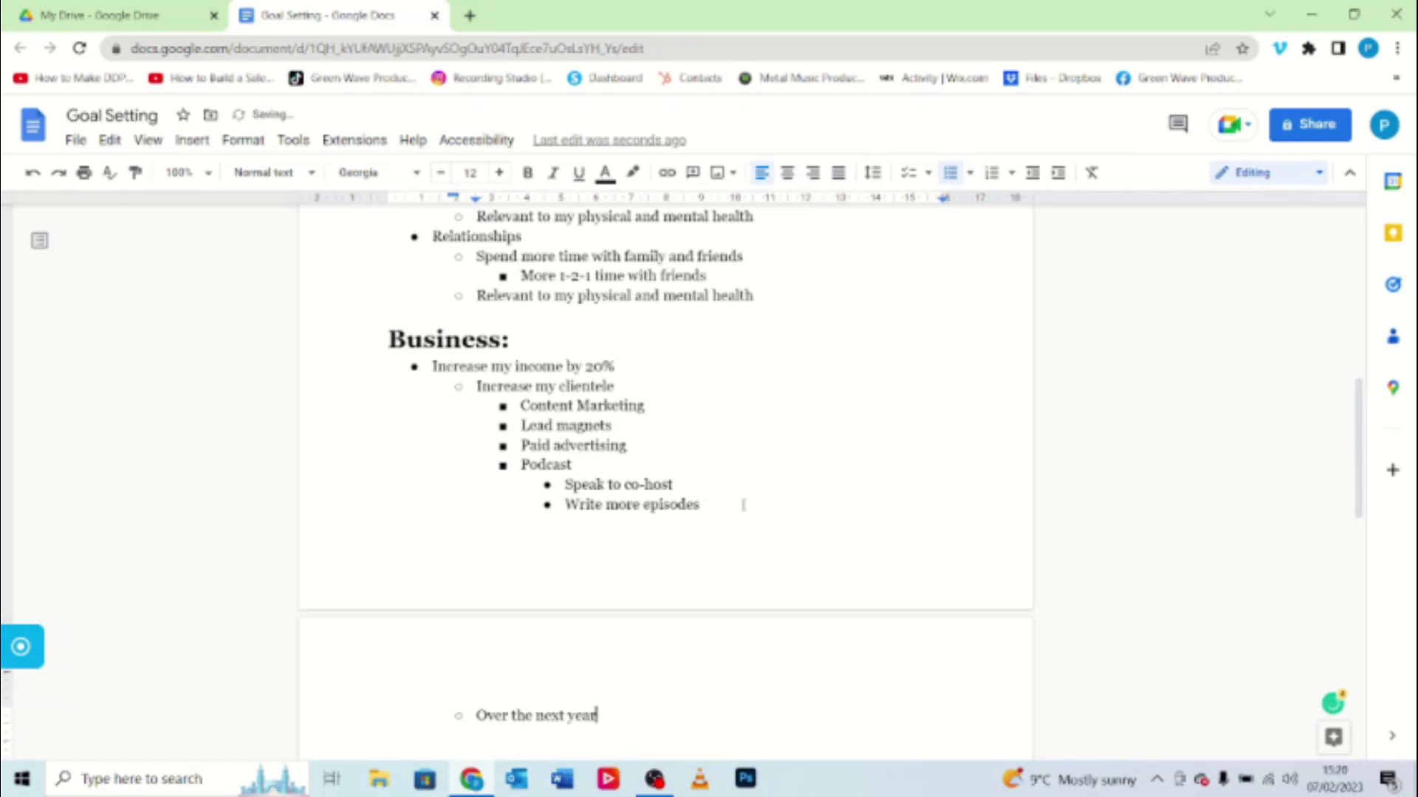
scroll(567, 526, "up", 8)
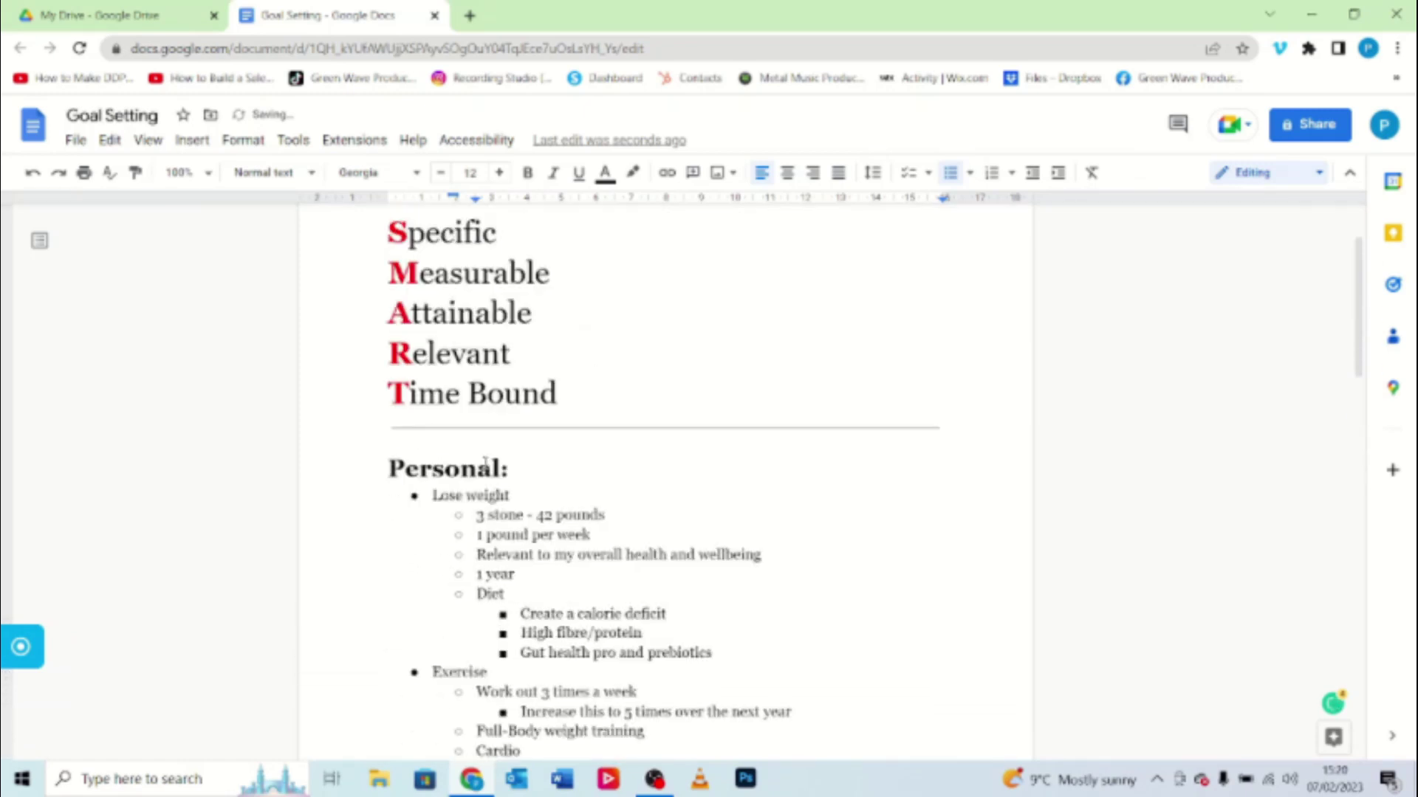
scroll(570, 529, "down", 10)
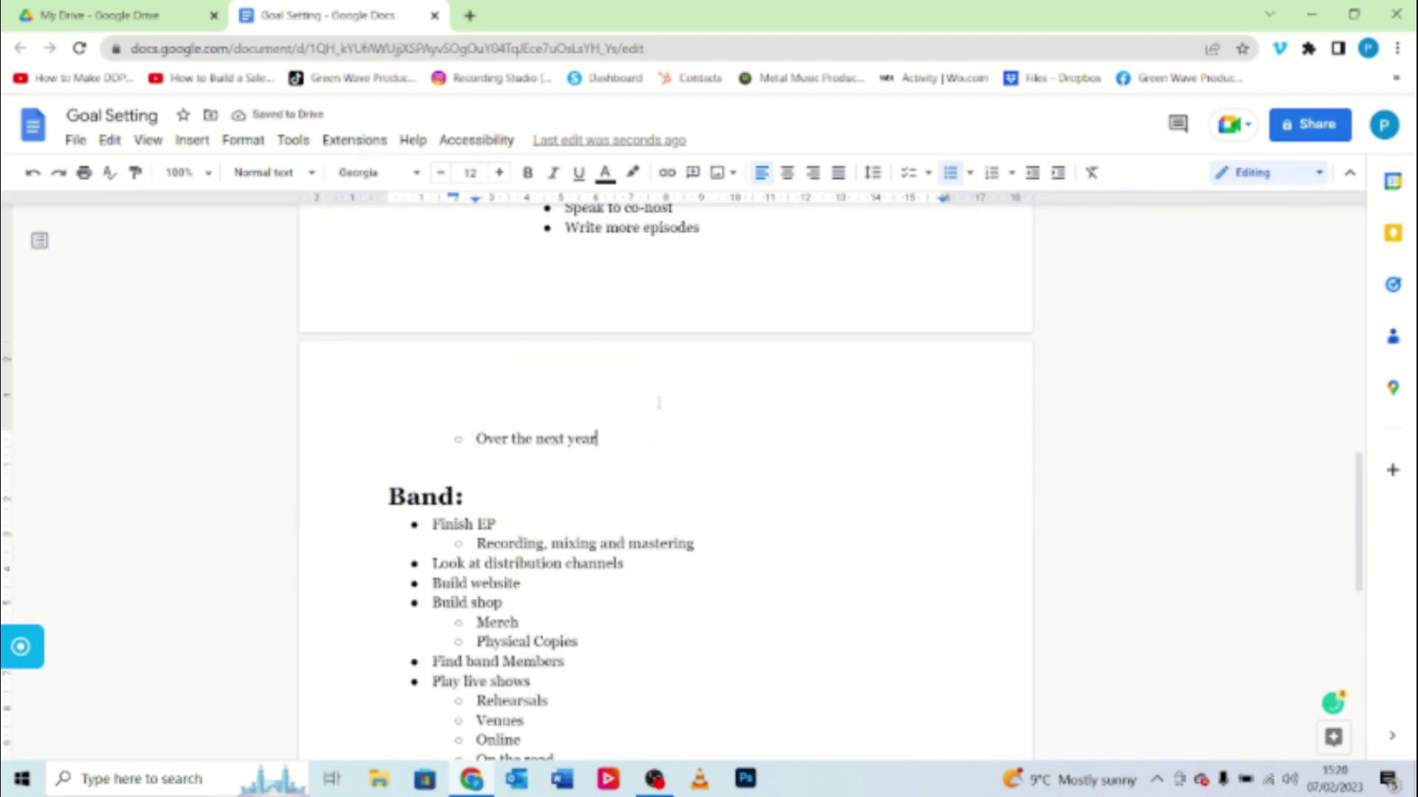
scroll(665, 441, "up", 6)
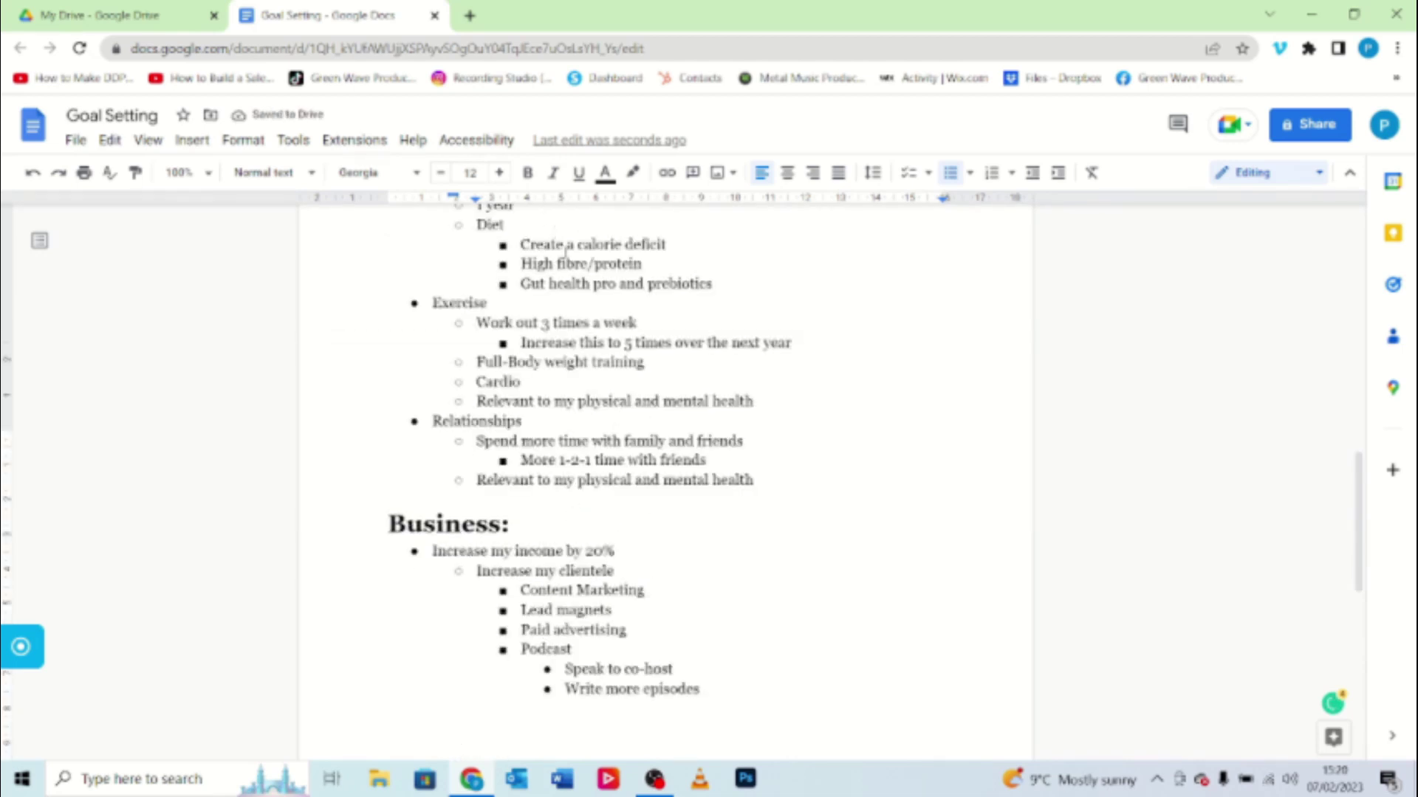
scroll(693, 369, "down", 4)
scroll(693, 369, "down", 3)
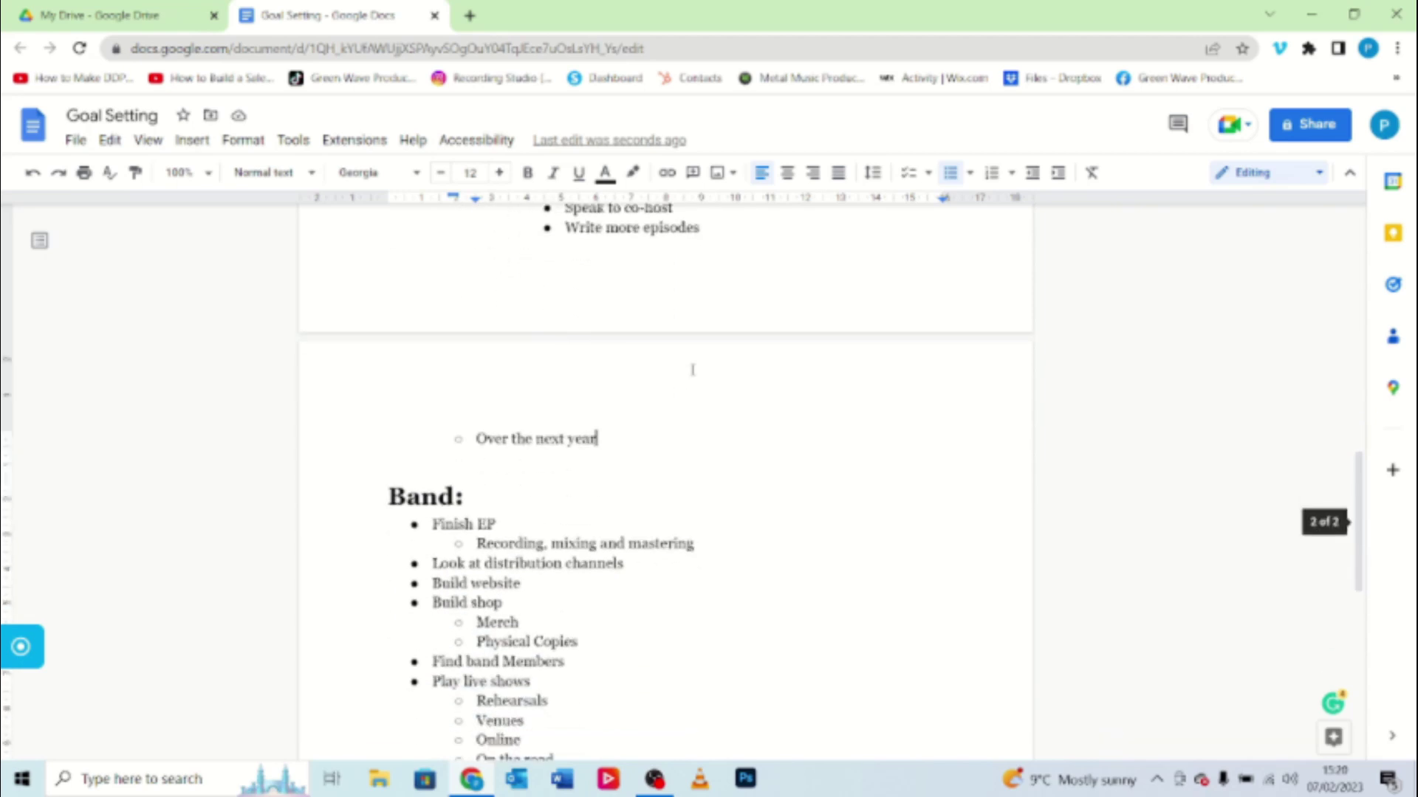
scroll(693, 367, "down", 2)
scroll(693, 367, "up", 5)
scroll(693, 367, "up", 15)
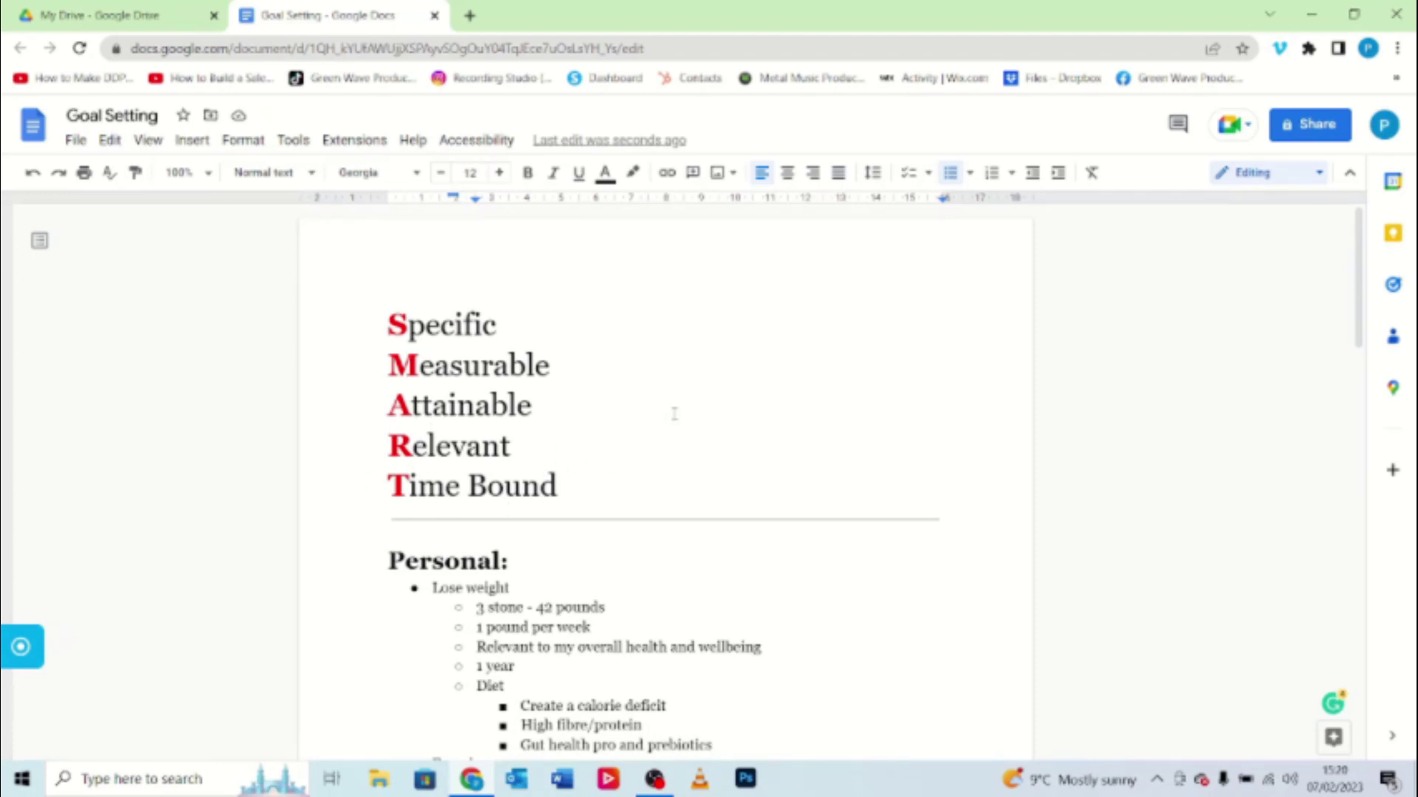
scroll(676, 411, "down", 15)
scroll(707, 407, "down", 6)
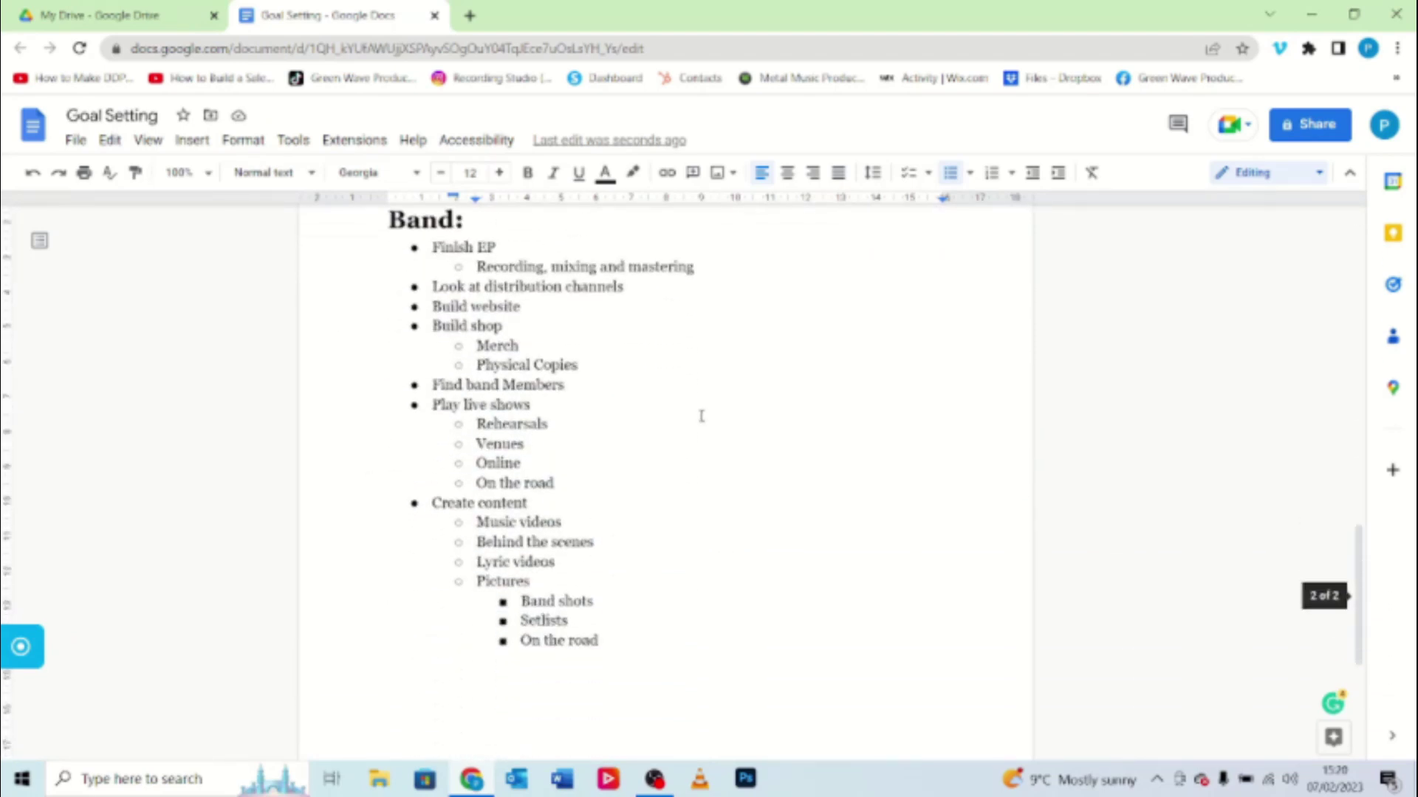
scroll(703, 412, "up", 7)
scroll(701, 415, "down", 1)
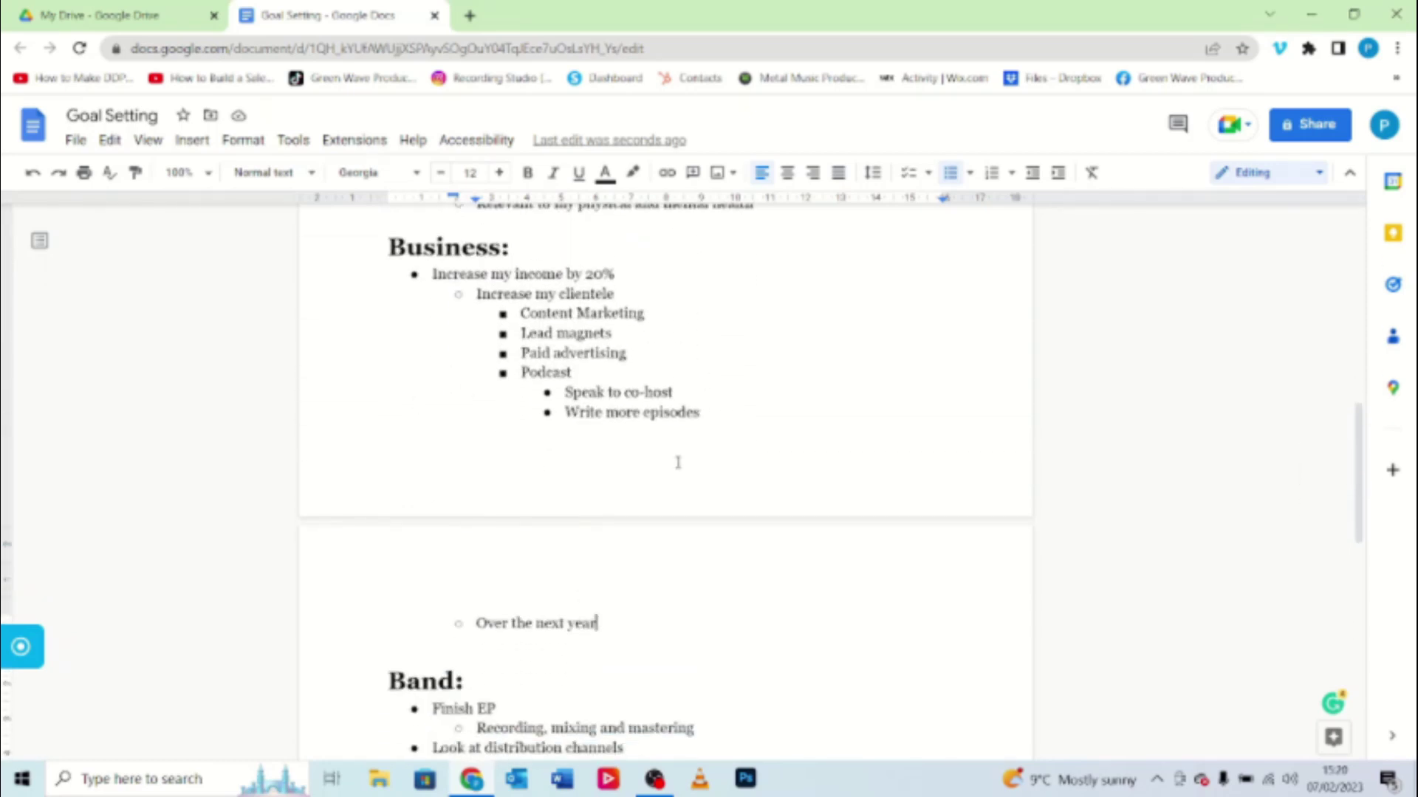
scroll(665, 587, "down", 1)
scroll(659, 578, "down", 2)
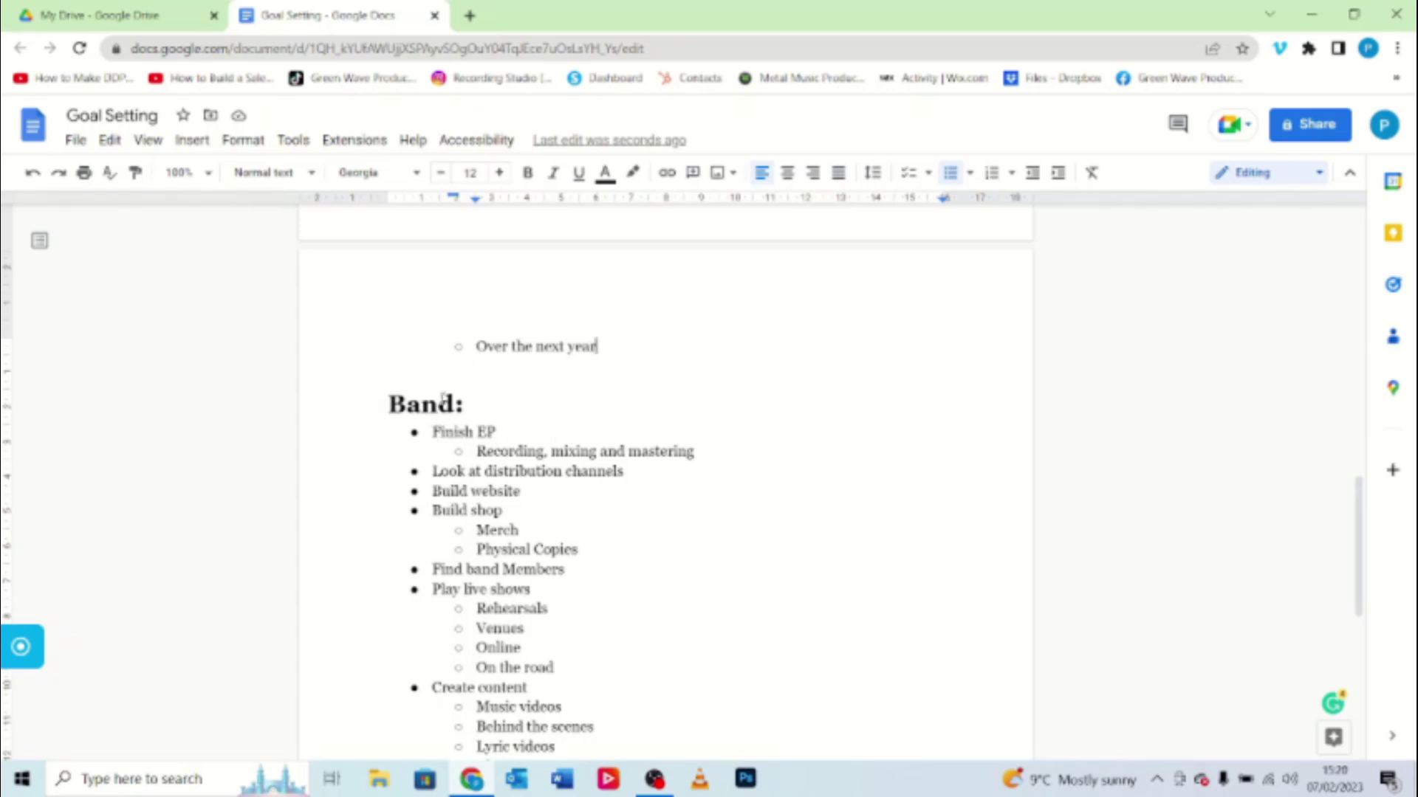
left_click_drag(430, 432, 512, 433)
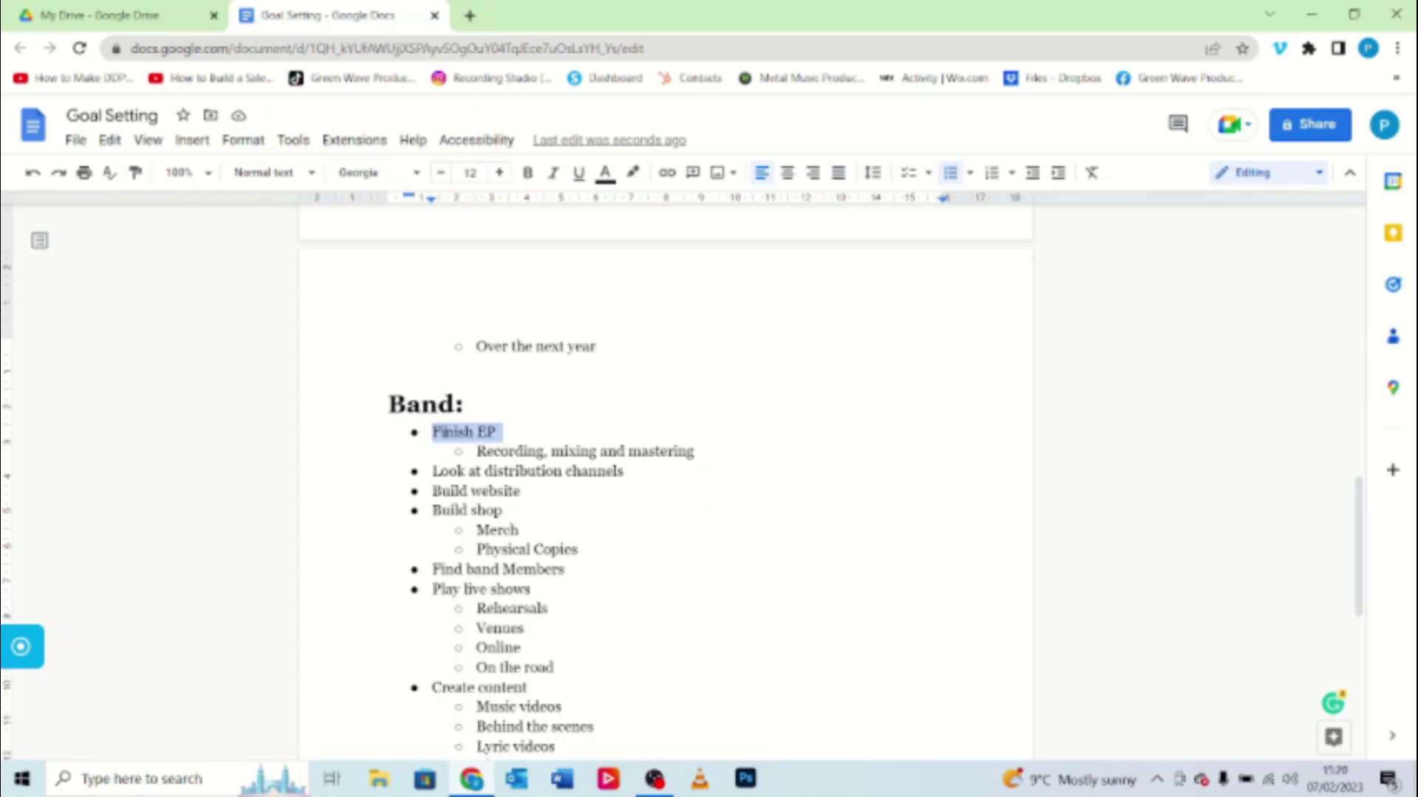
left_click(445, 432)
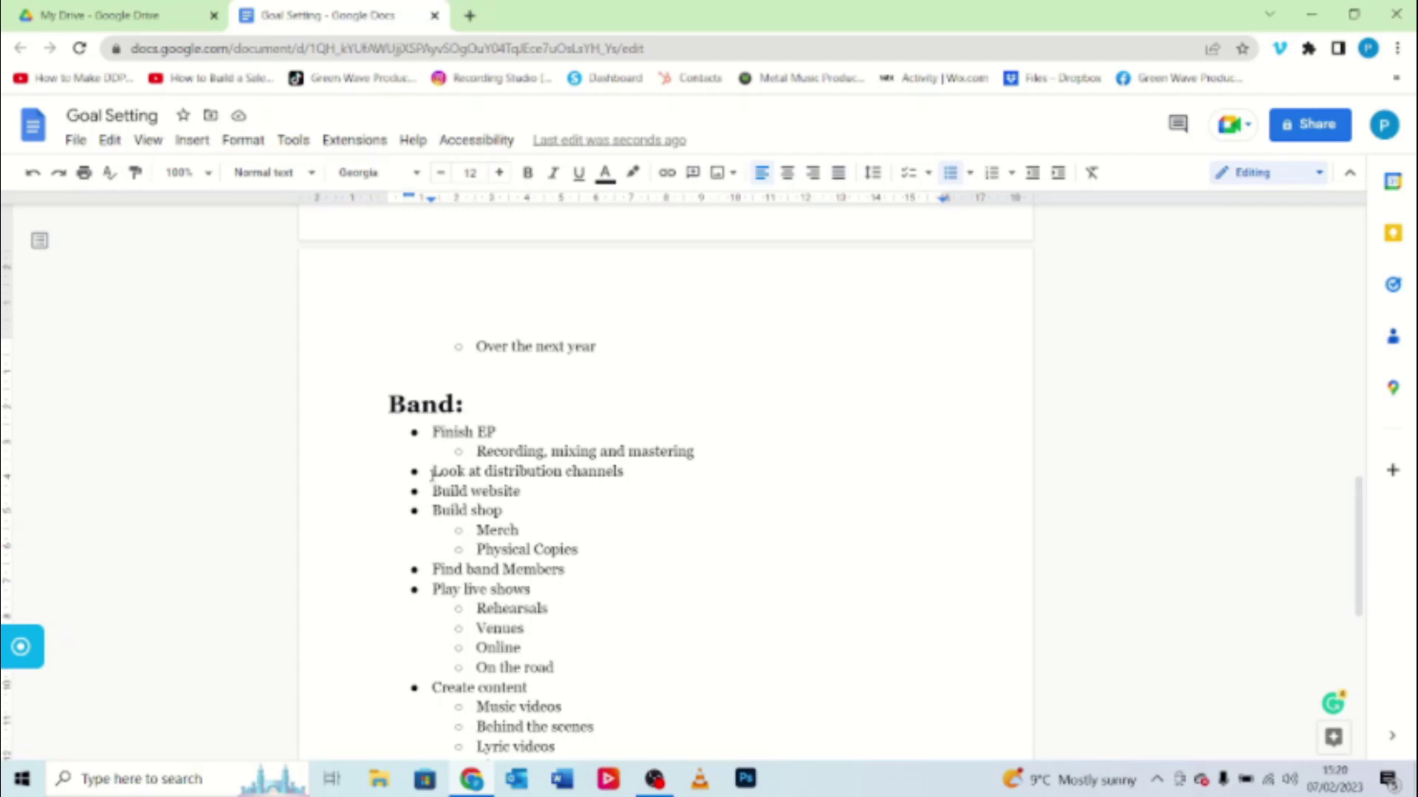
left_click_drag(433, 471, 647, 469)
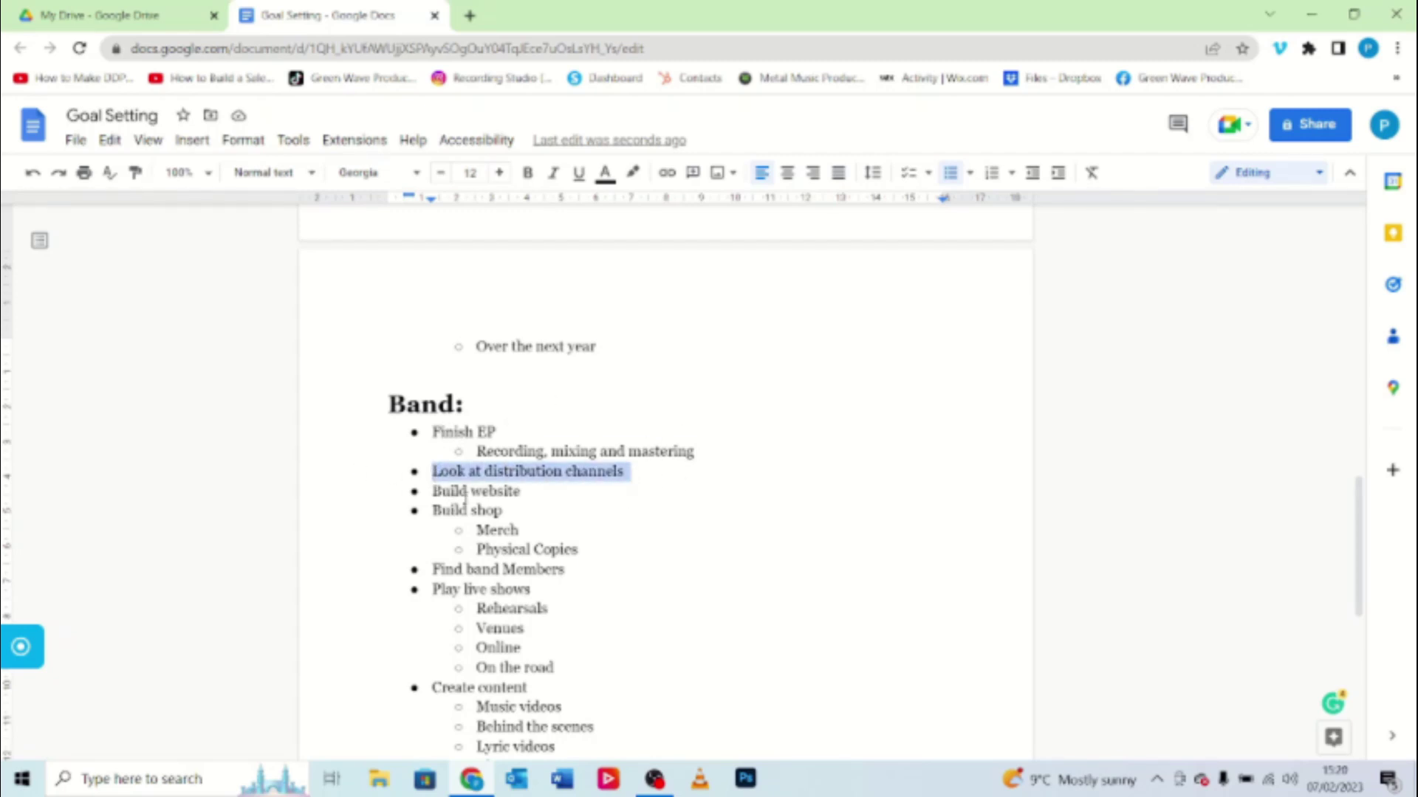
left_click_drag(434, 491, 544, 497)
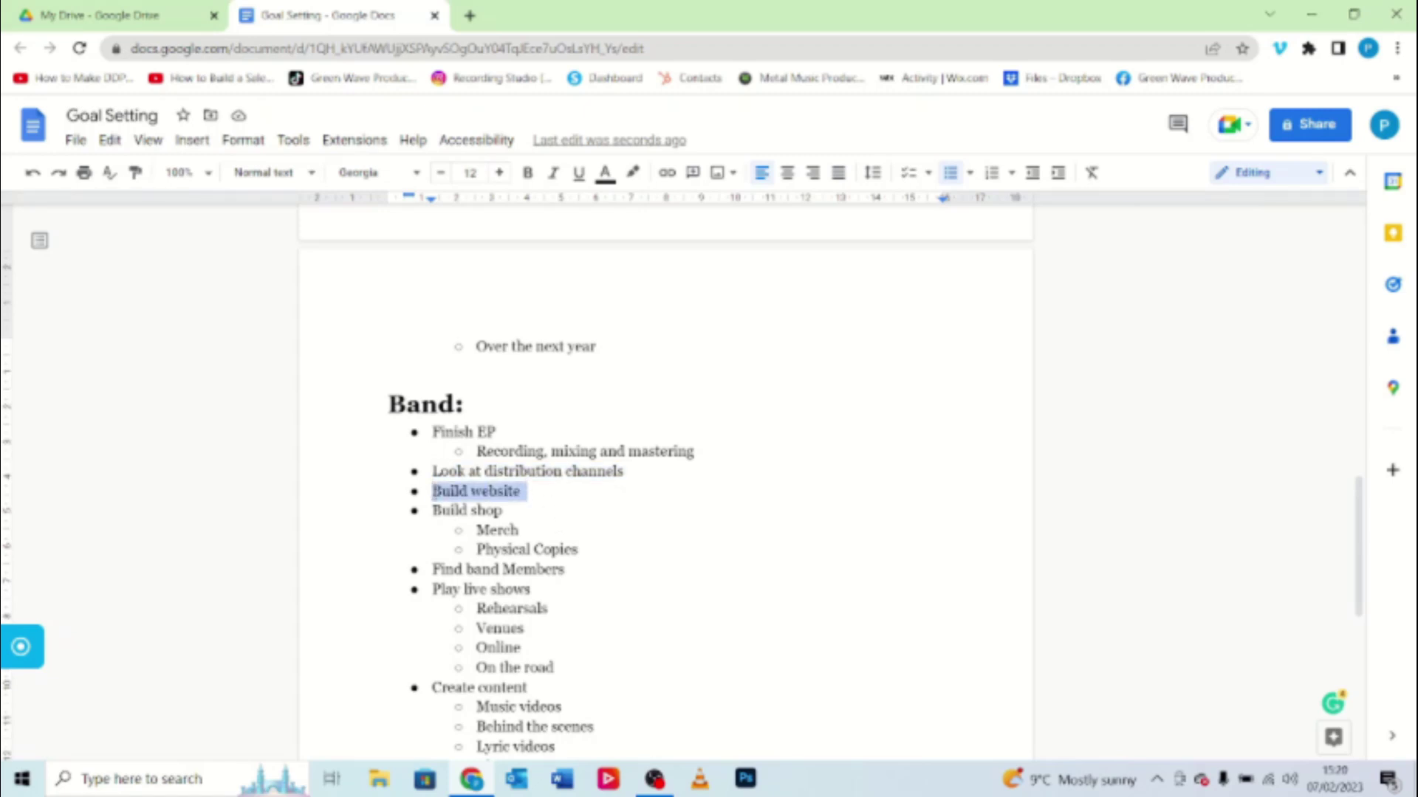
left_click(432, 510)
left_click_drag(432, 510, 511, 510)
scroll(643, 462, "down", 3)
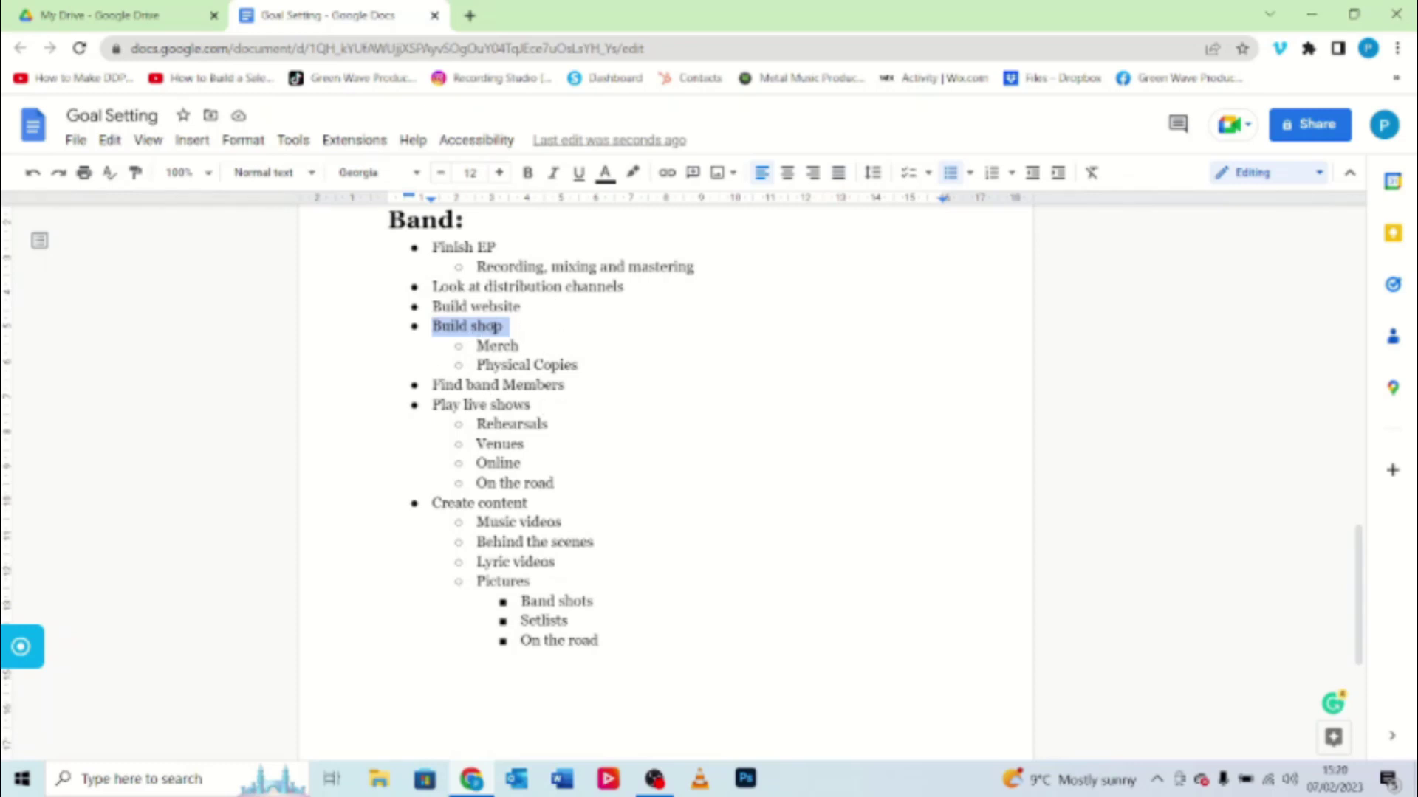
left_click(500, 327)
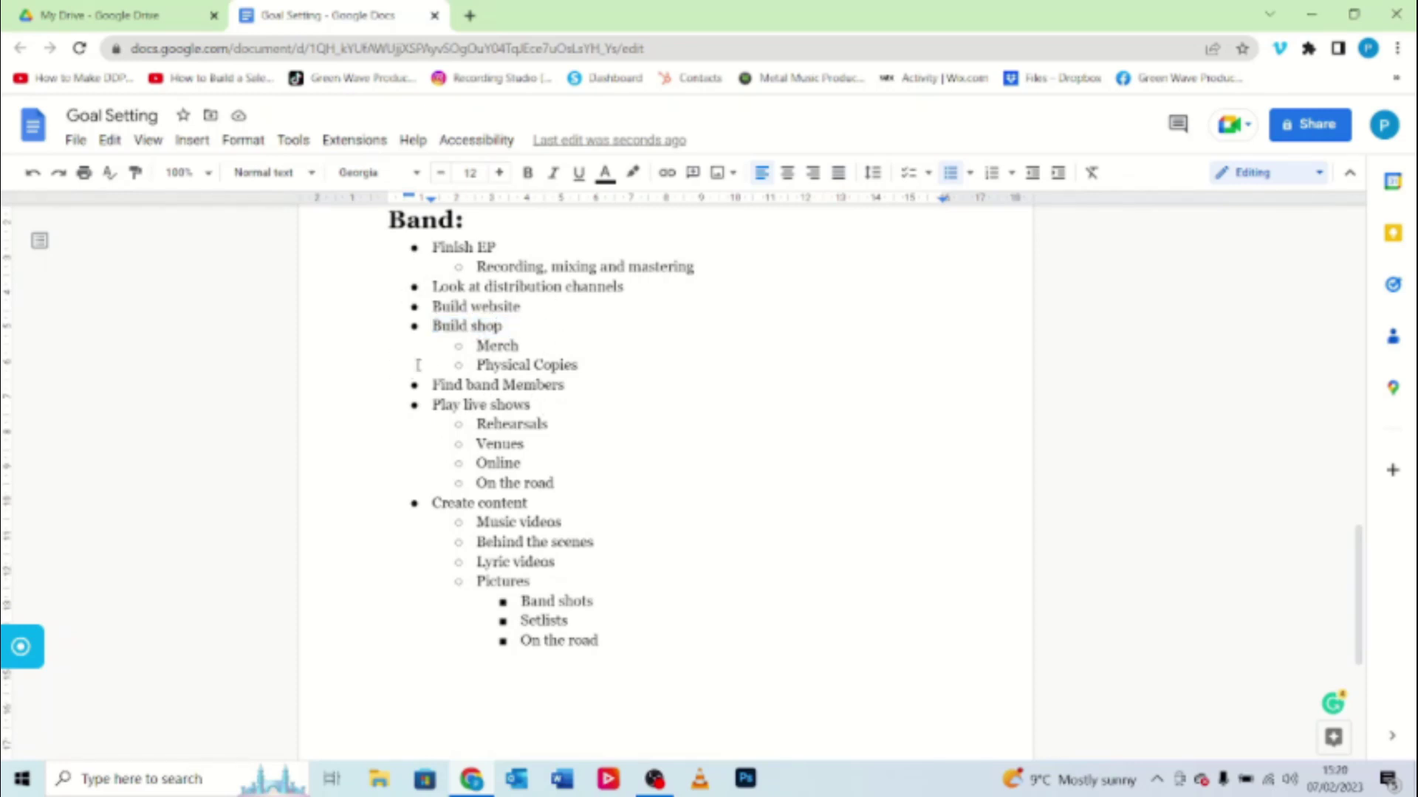
left_click_drag(429, 387, 566, 385)
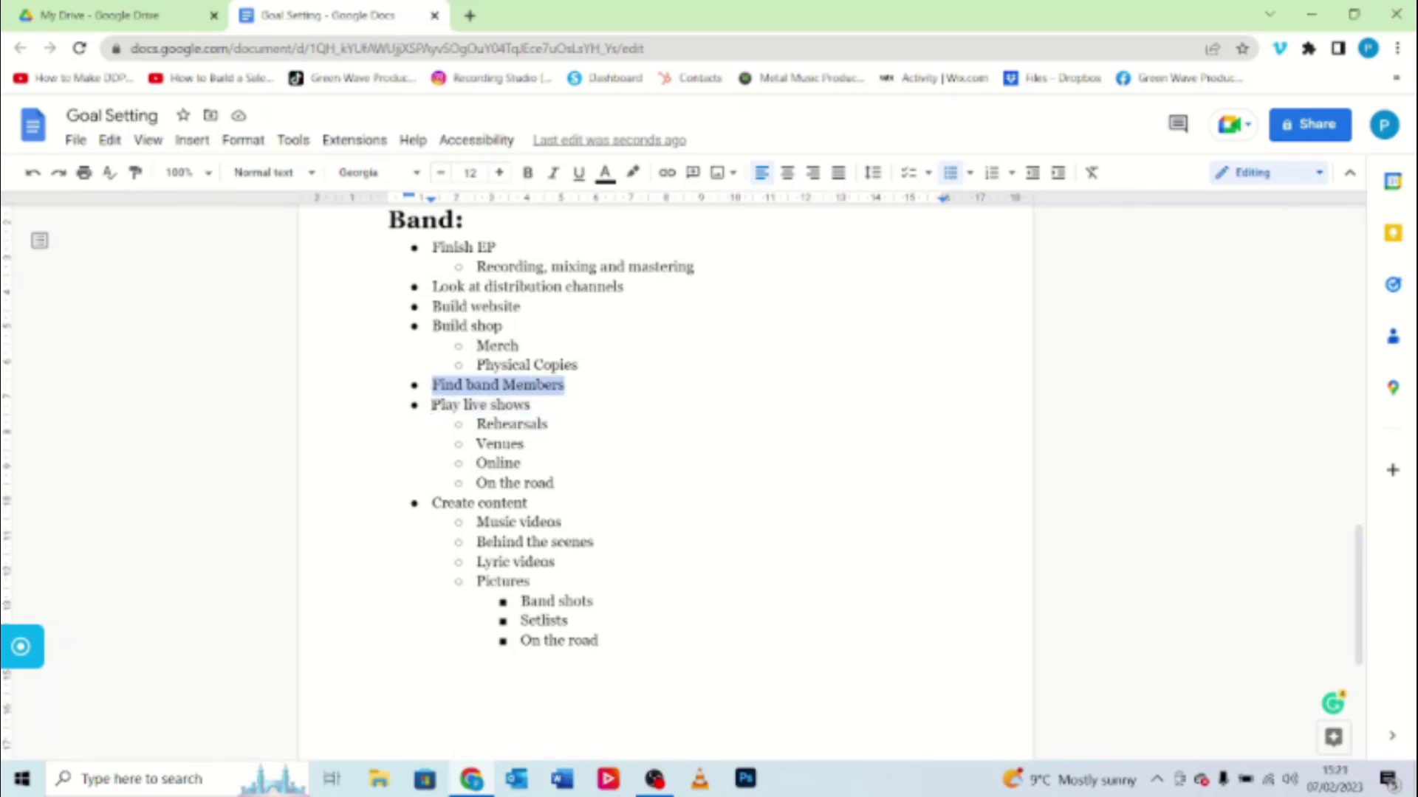
left_click_drag(432, 405, 531, 406)
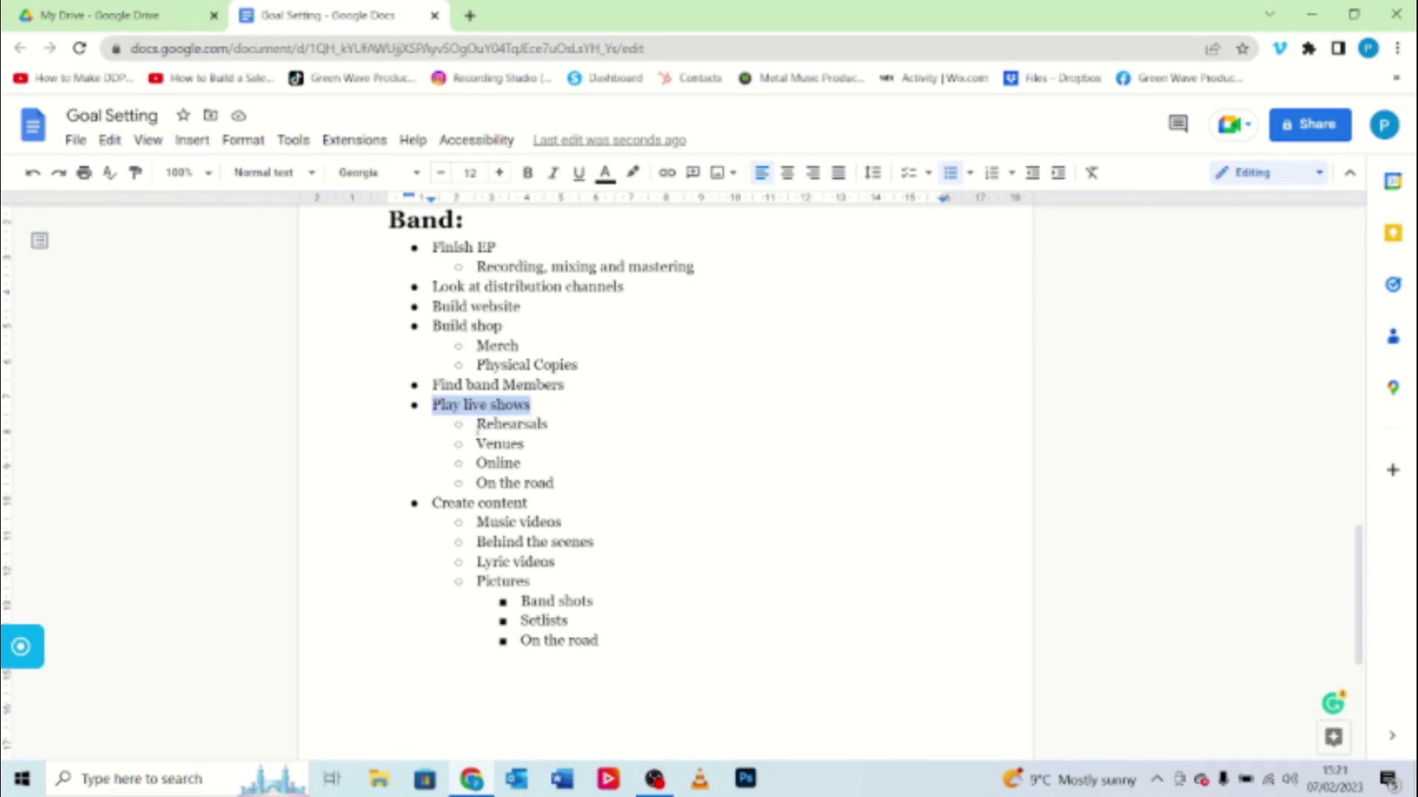
double_click(528, 424)
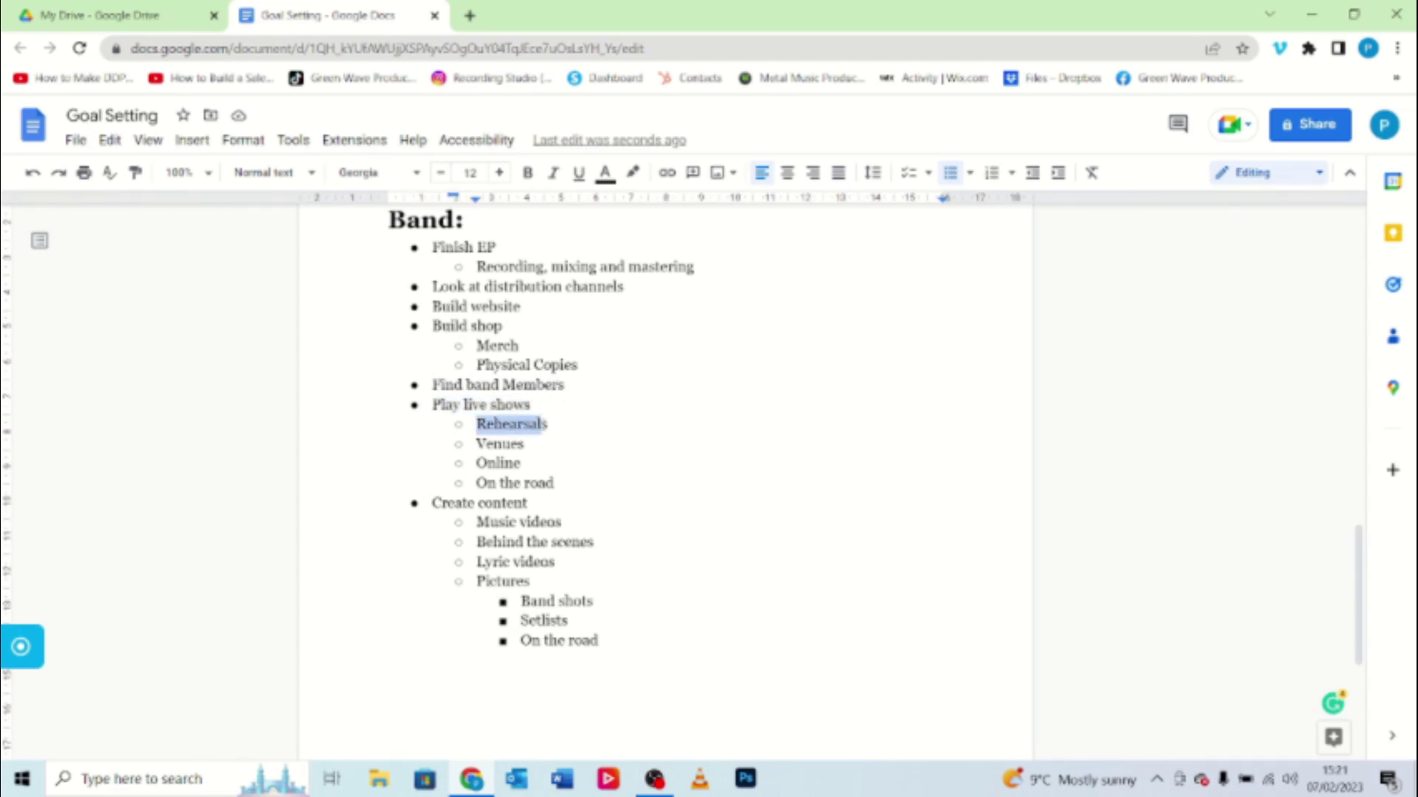
double_click(478, 446)
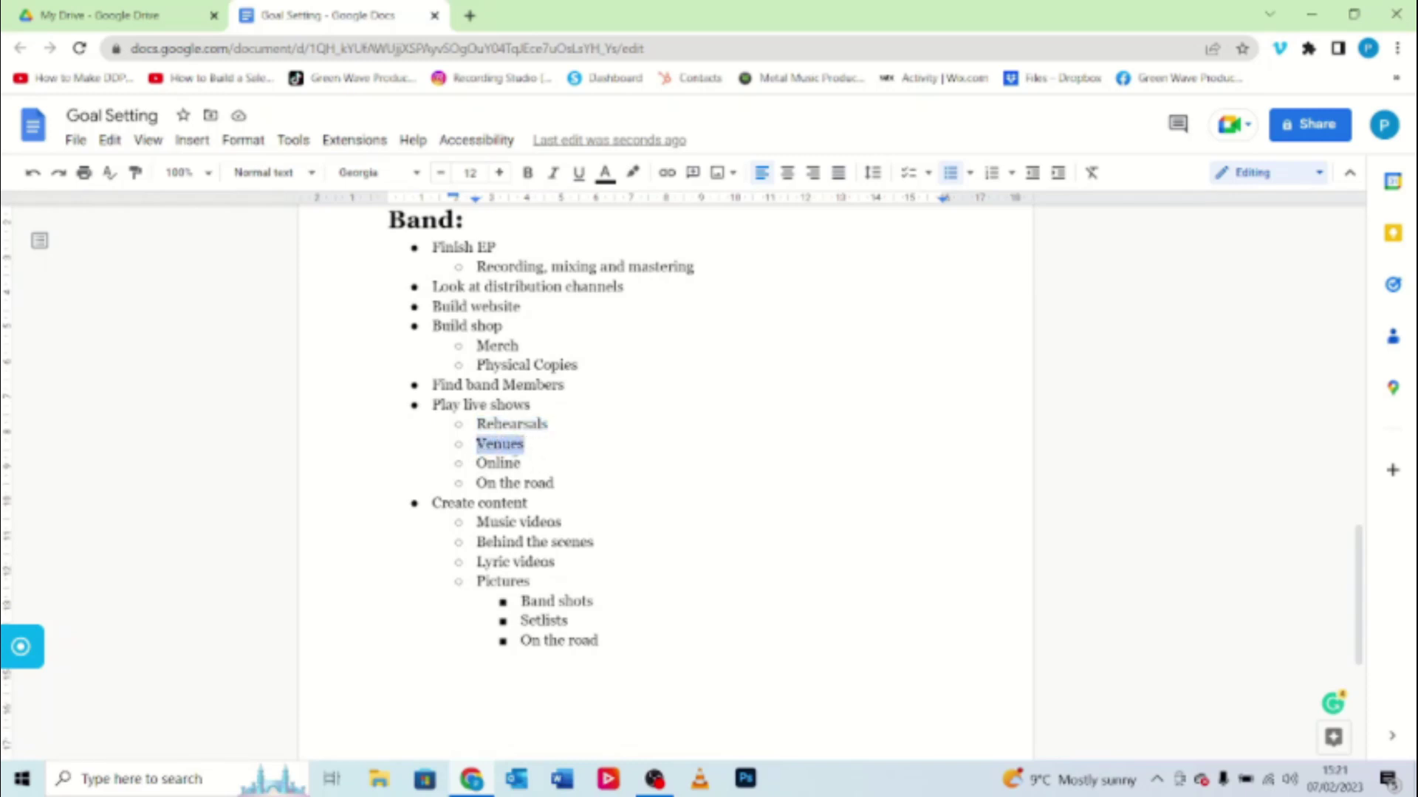
double_click(521, 464)
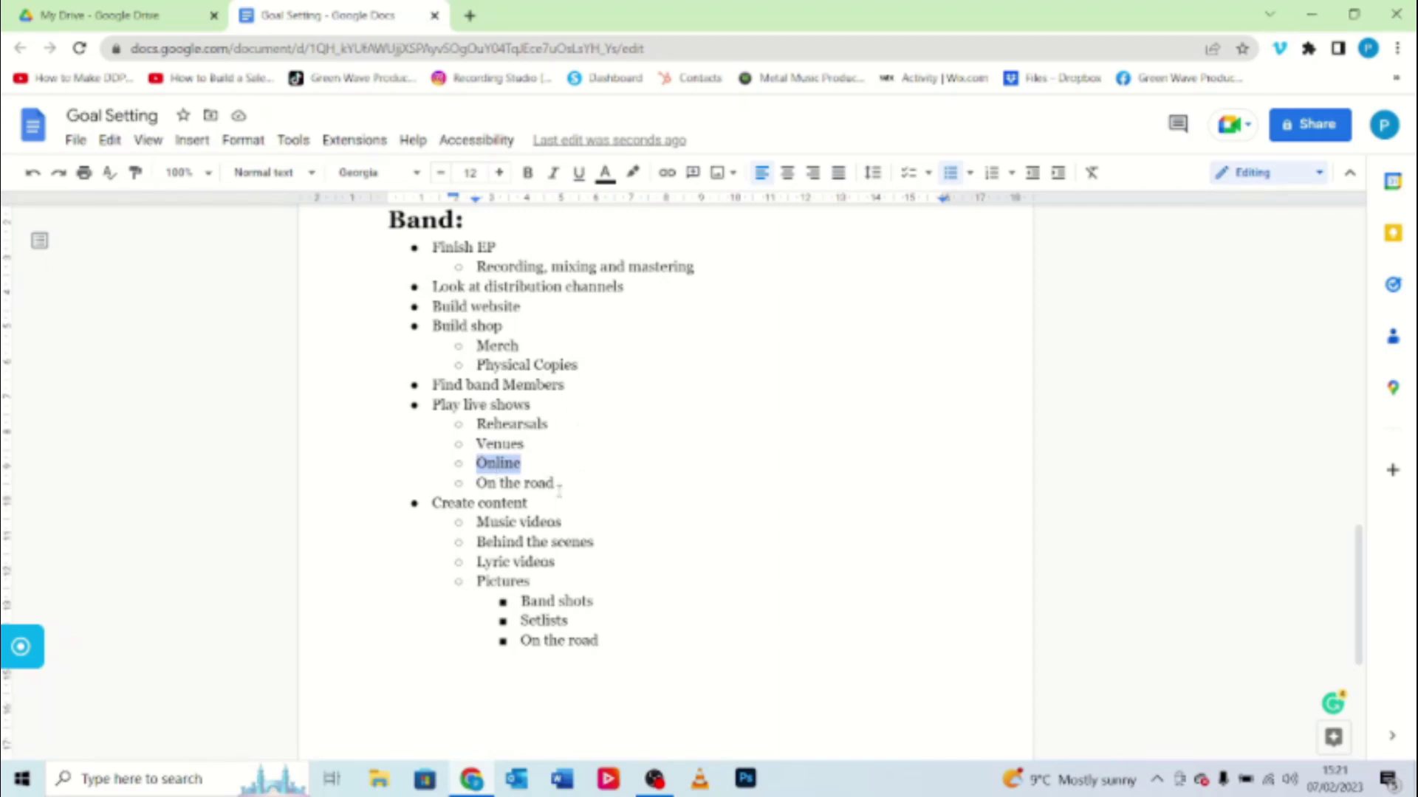
left_click_drag(557, 482, 476, 483)
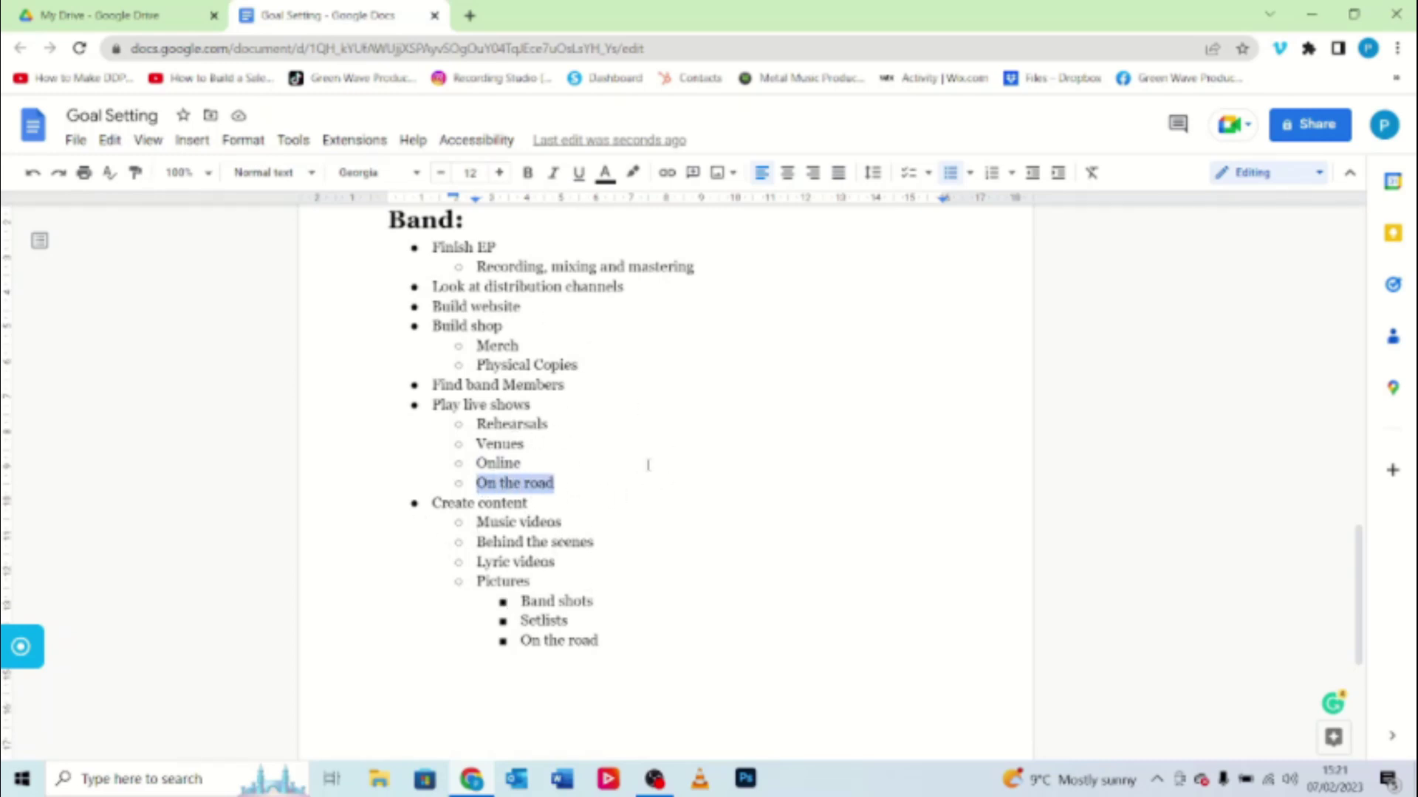
- Delete the On the road sub-item along with its empty bullet and blank line
key("BackSpace")
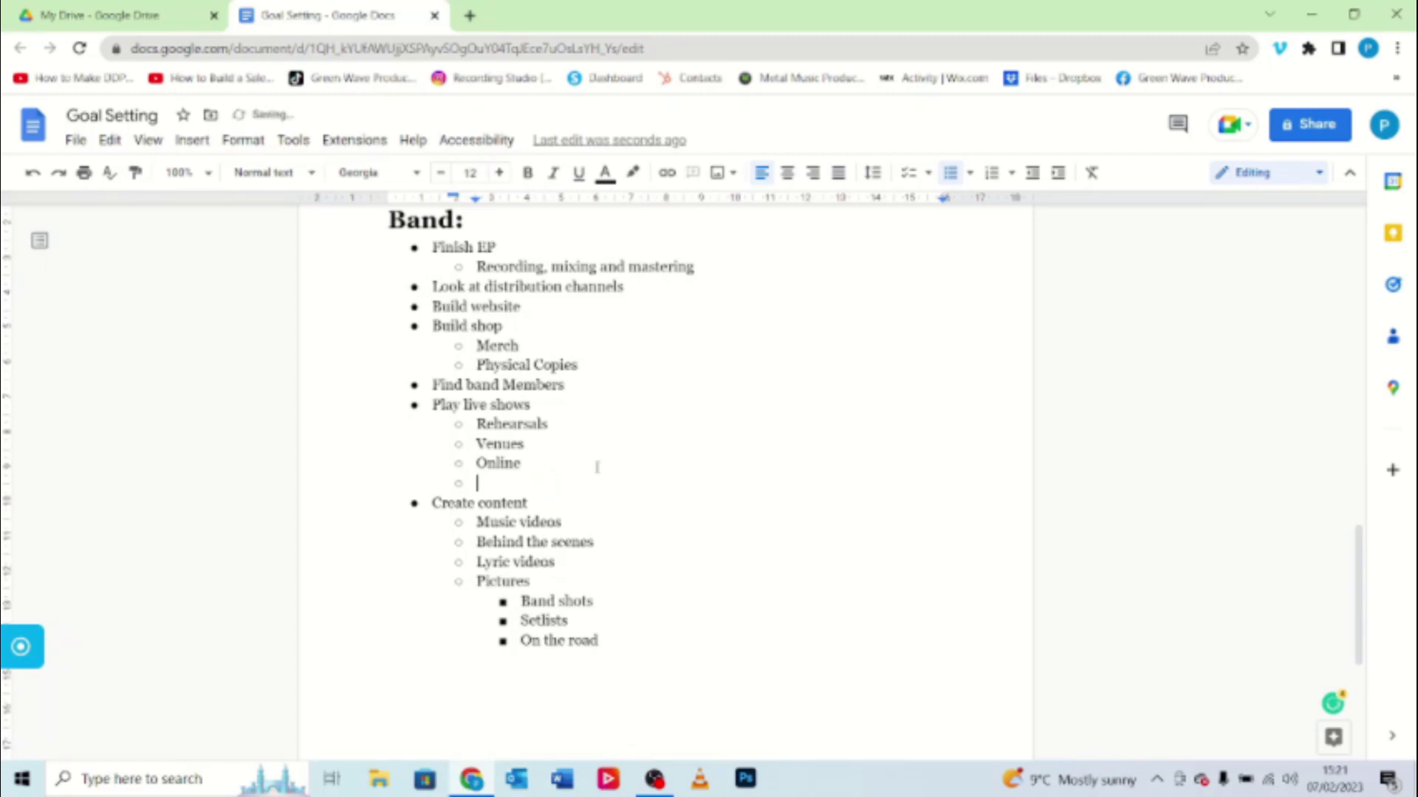
key("BackSpace")
key("BackSpace")
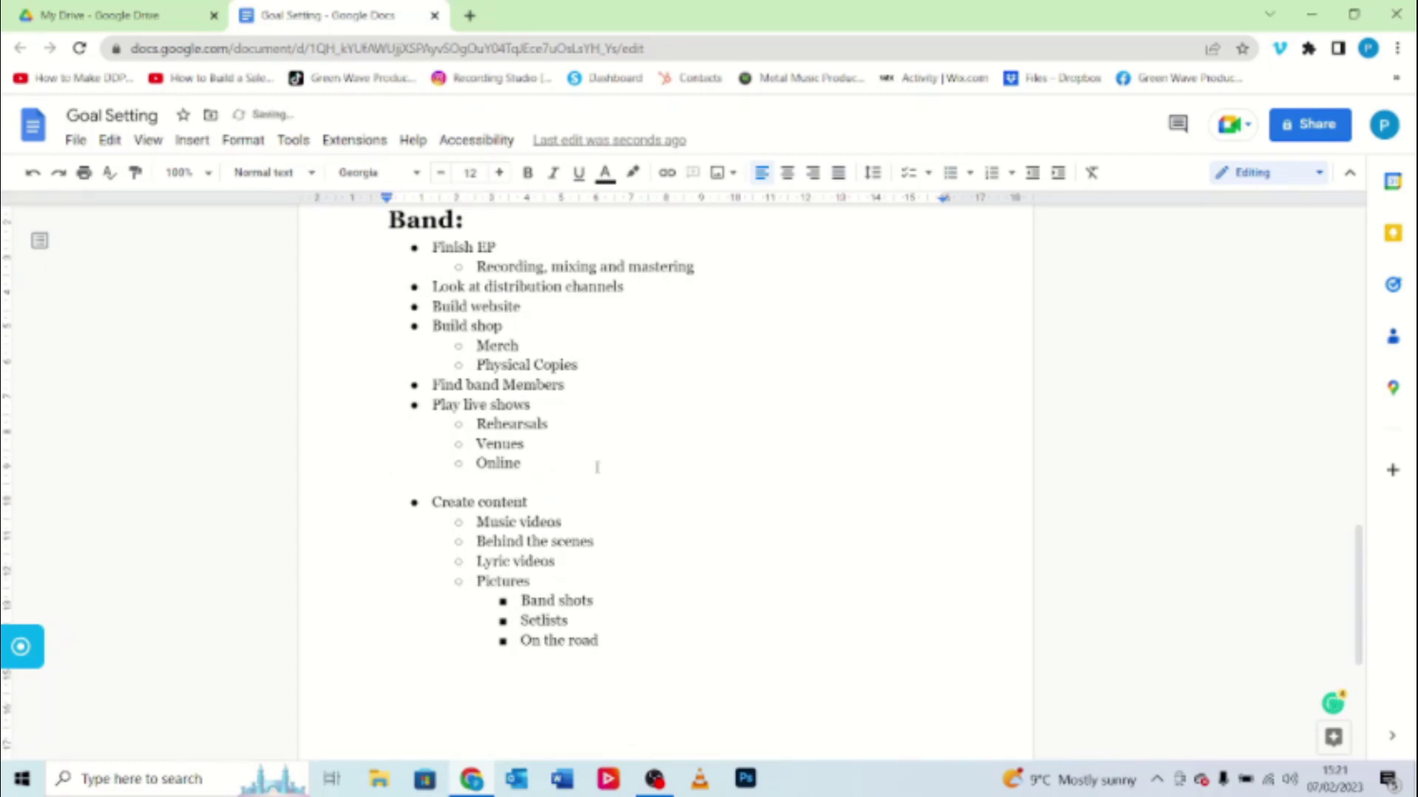
key("BackSpace")
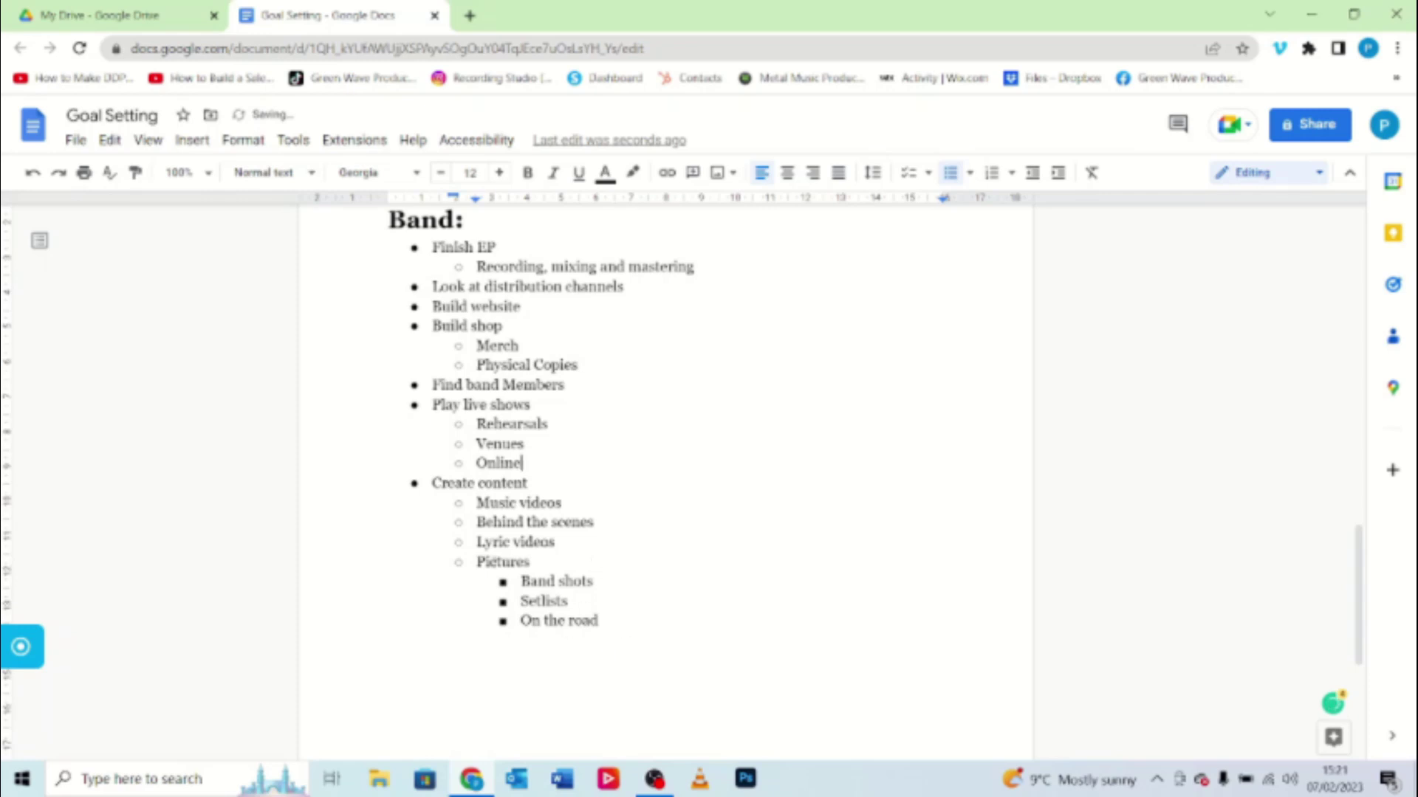
- Select the Create content goal line, then the Music videos sub-item
triple_click(492, 481)
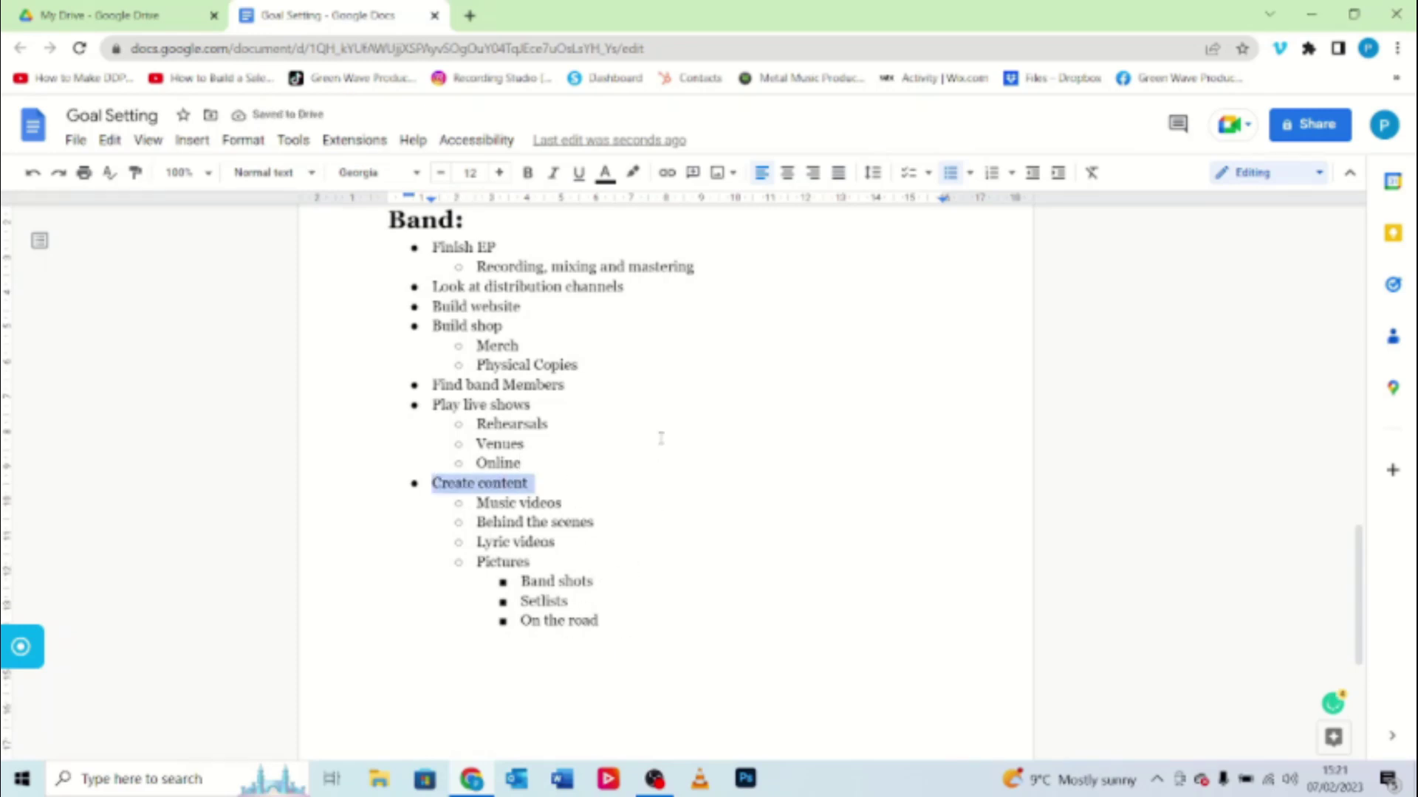
left_click(446, 484)
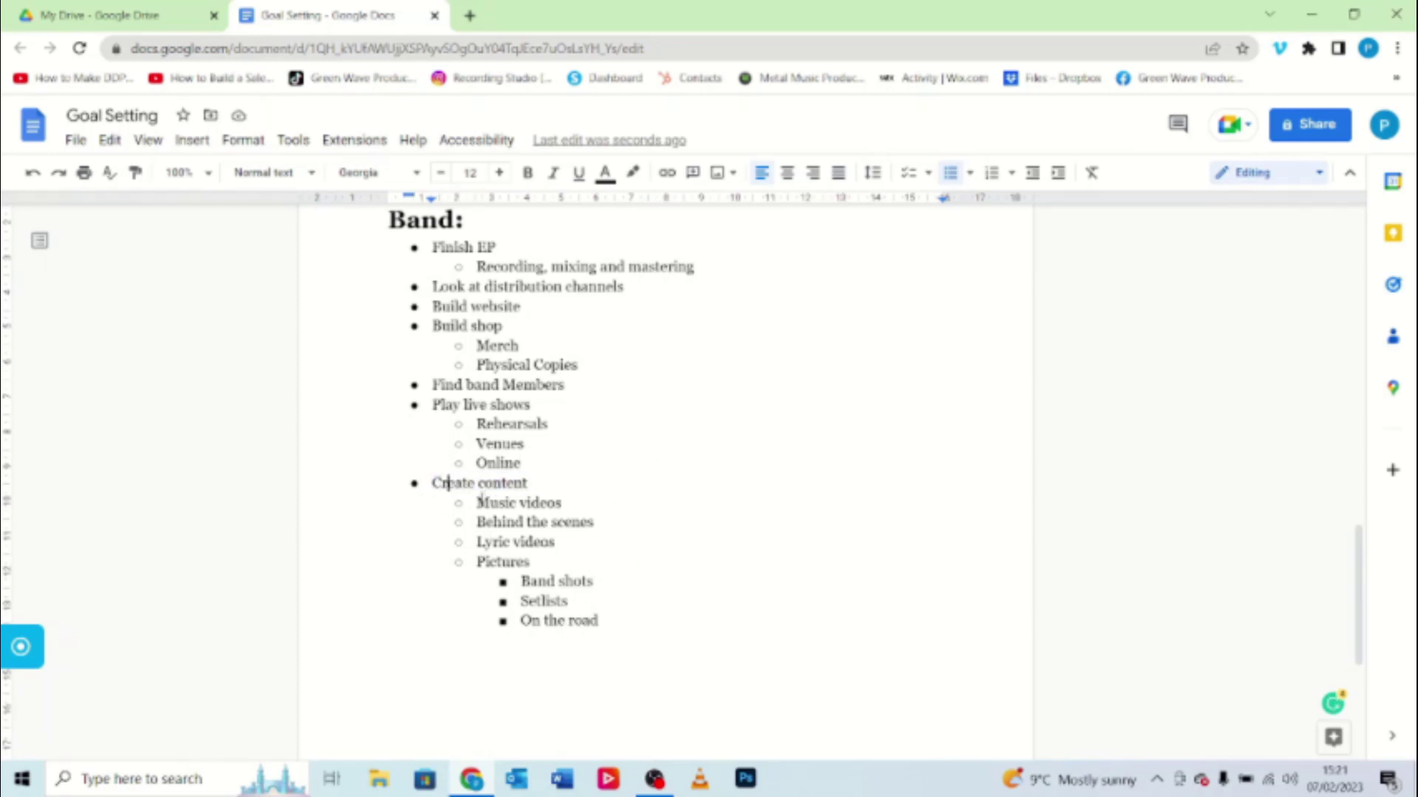
left_click_drag(530, 485, 434, 484)
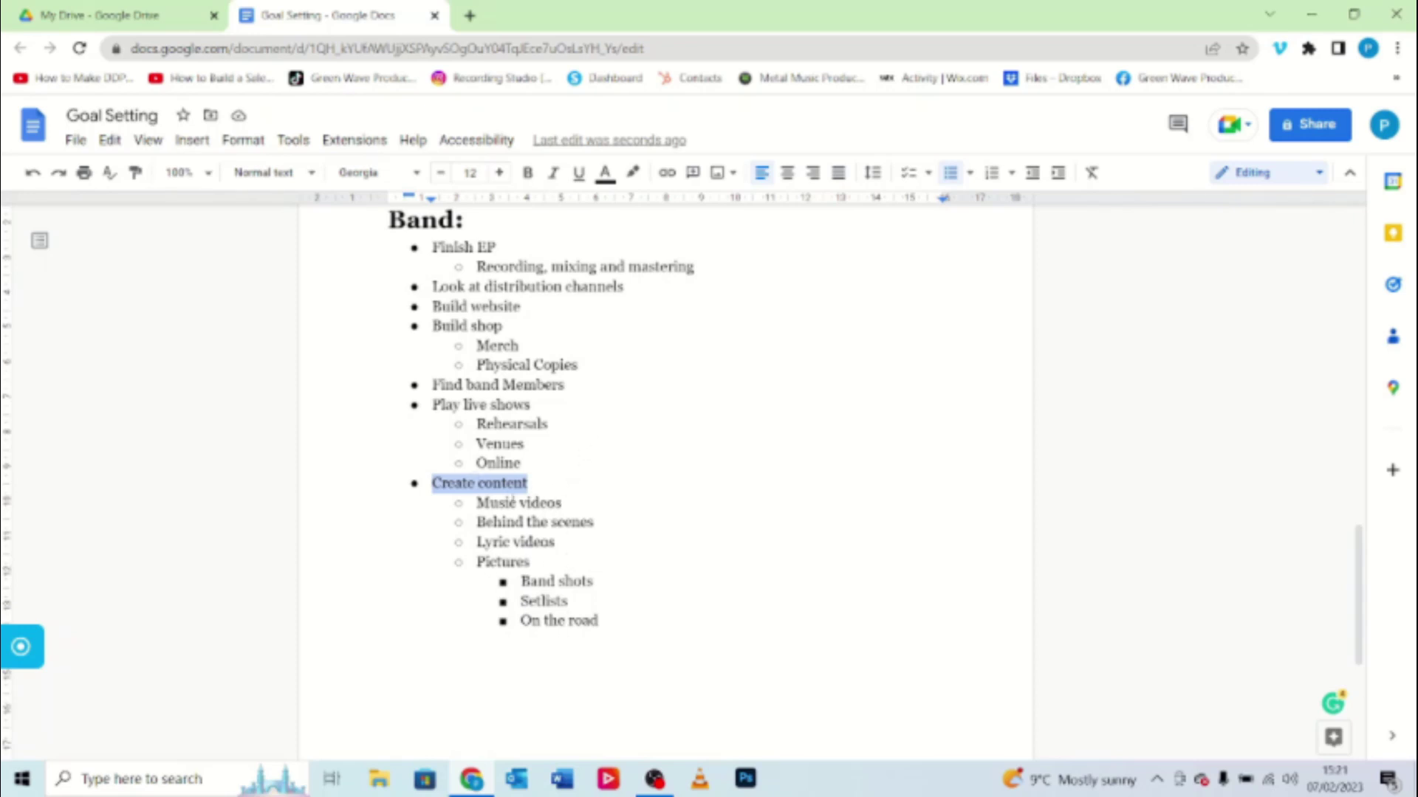
triple_click(561, 498)
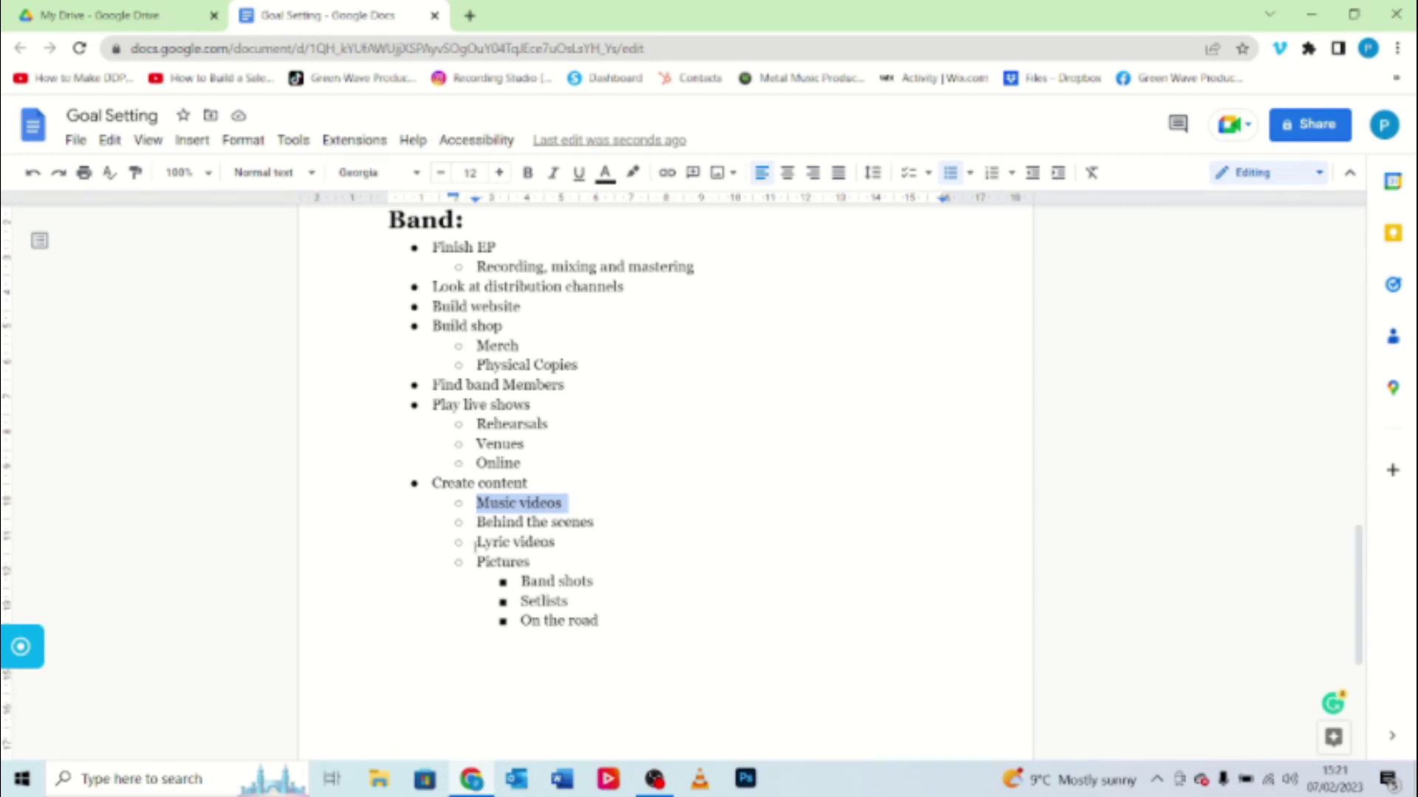
scroll(533, 537, "up", 20)
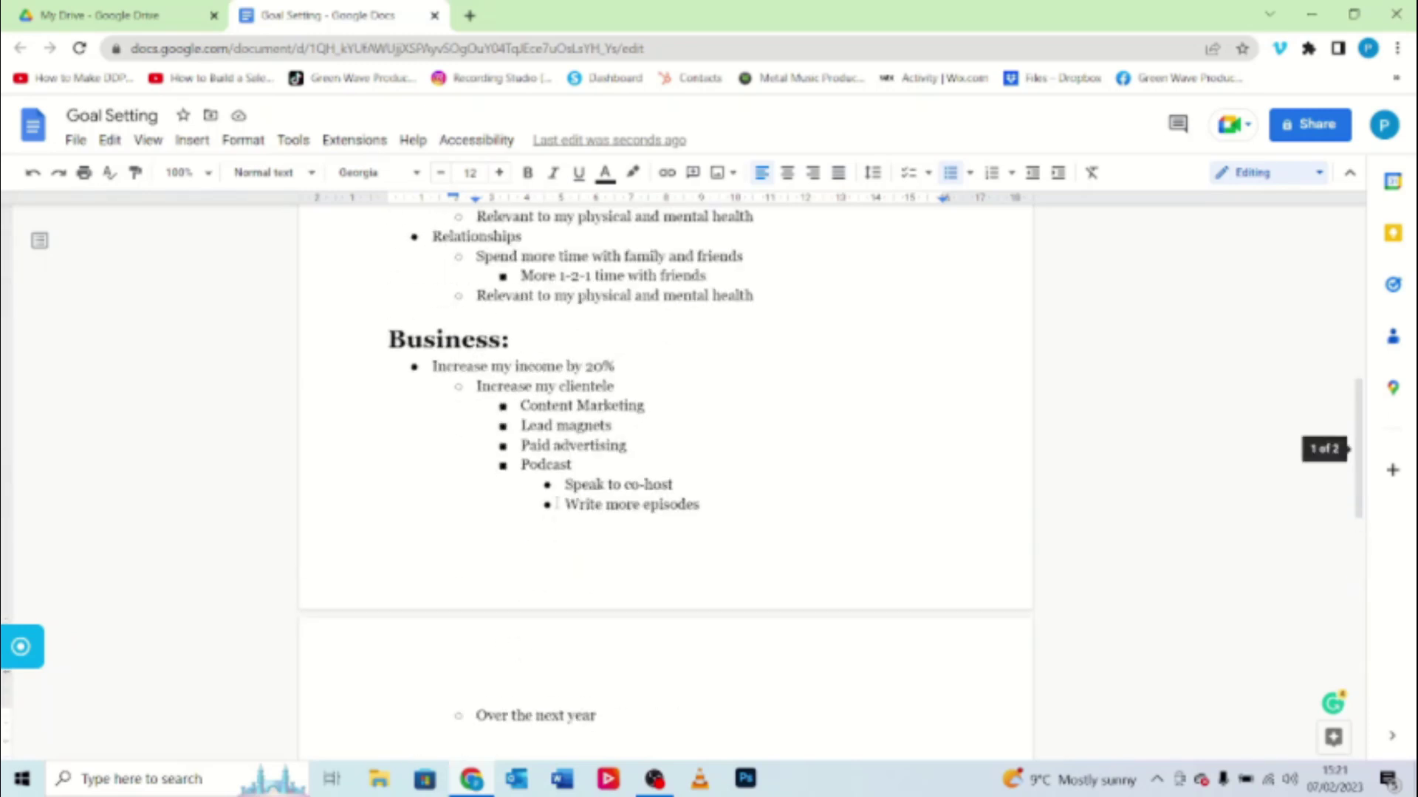
triple_click(565, 325)
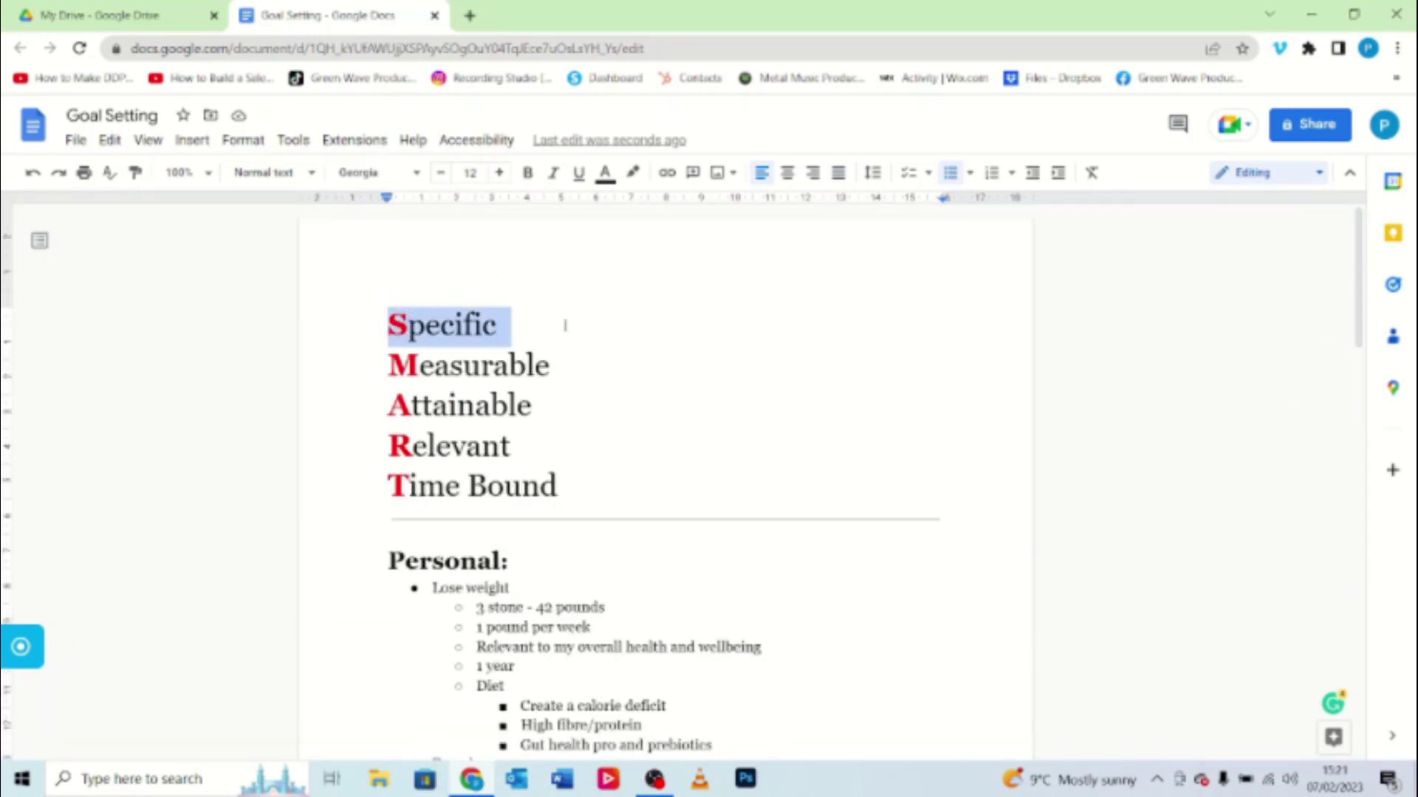
key("Right")
double_click(509, 362)
scroll(646, 487, "down", 20)
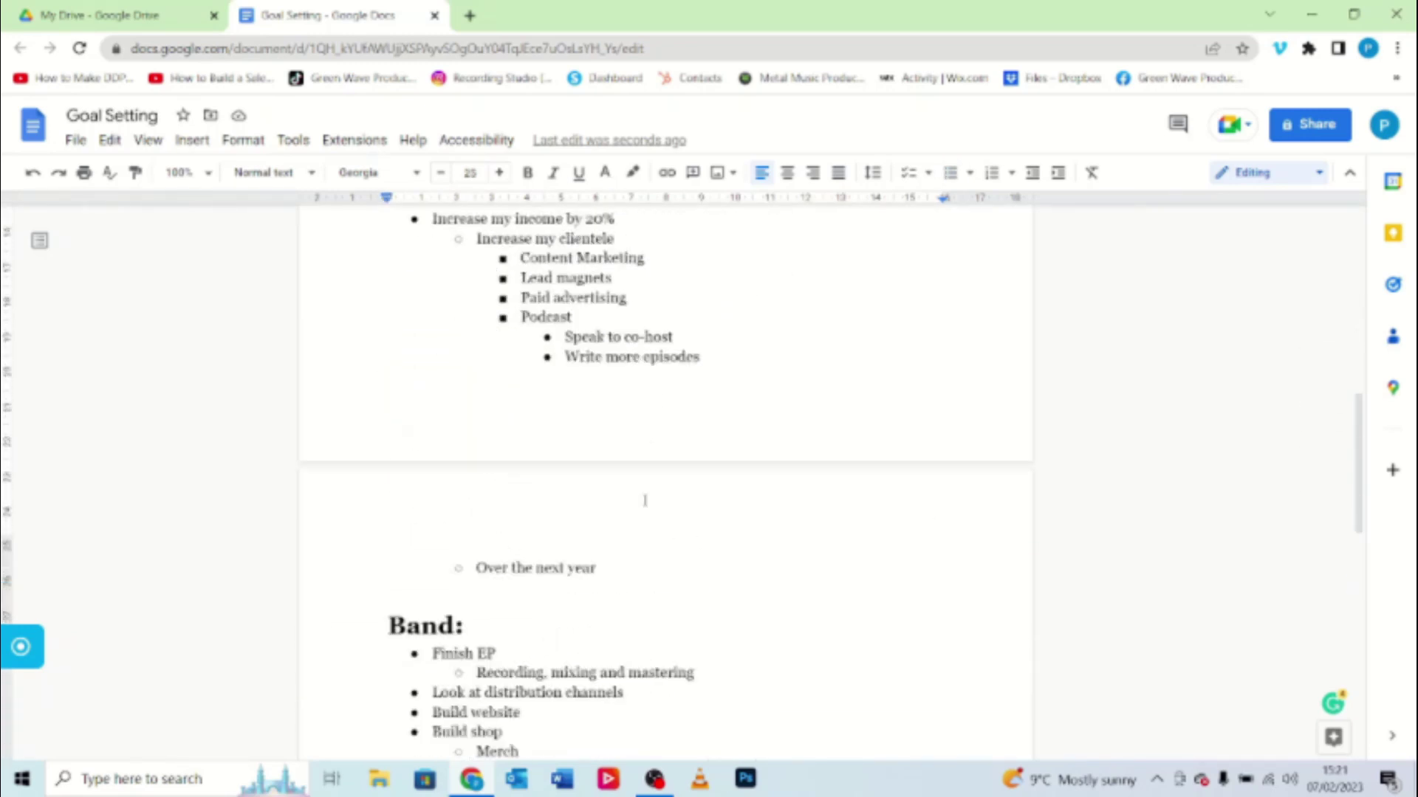
scroll(645, 504, "up", 5)
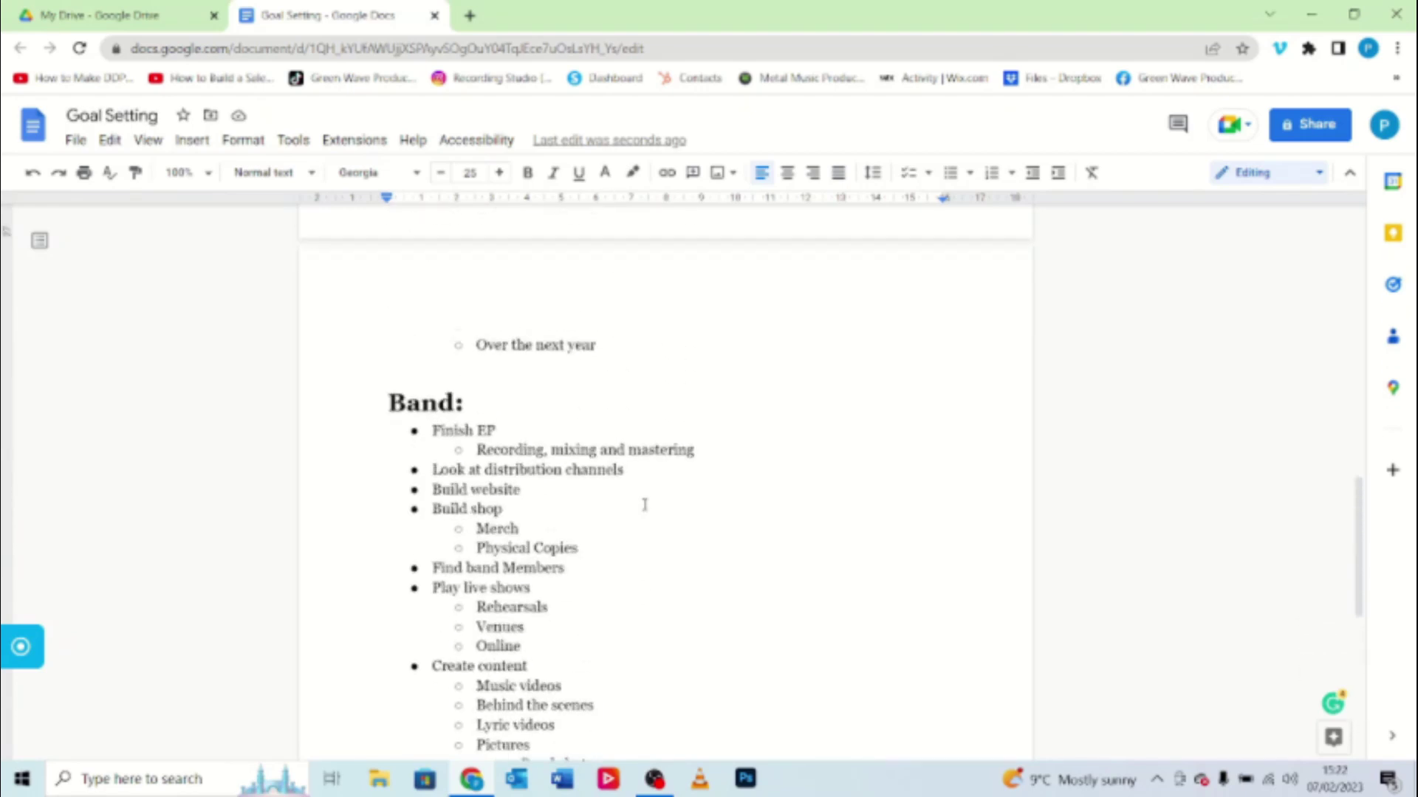
scroll(644, 502, "down", 5)
left_click(604, 445)
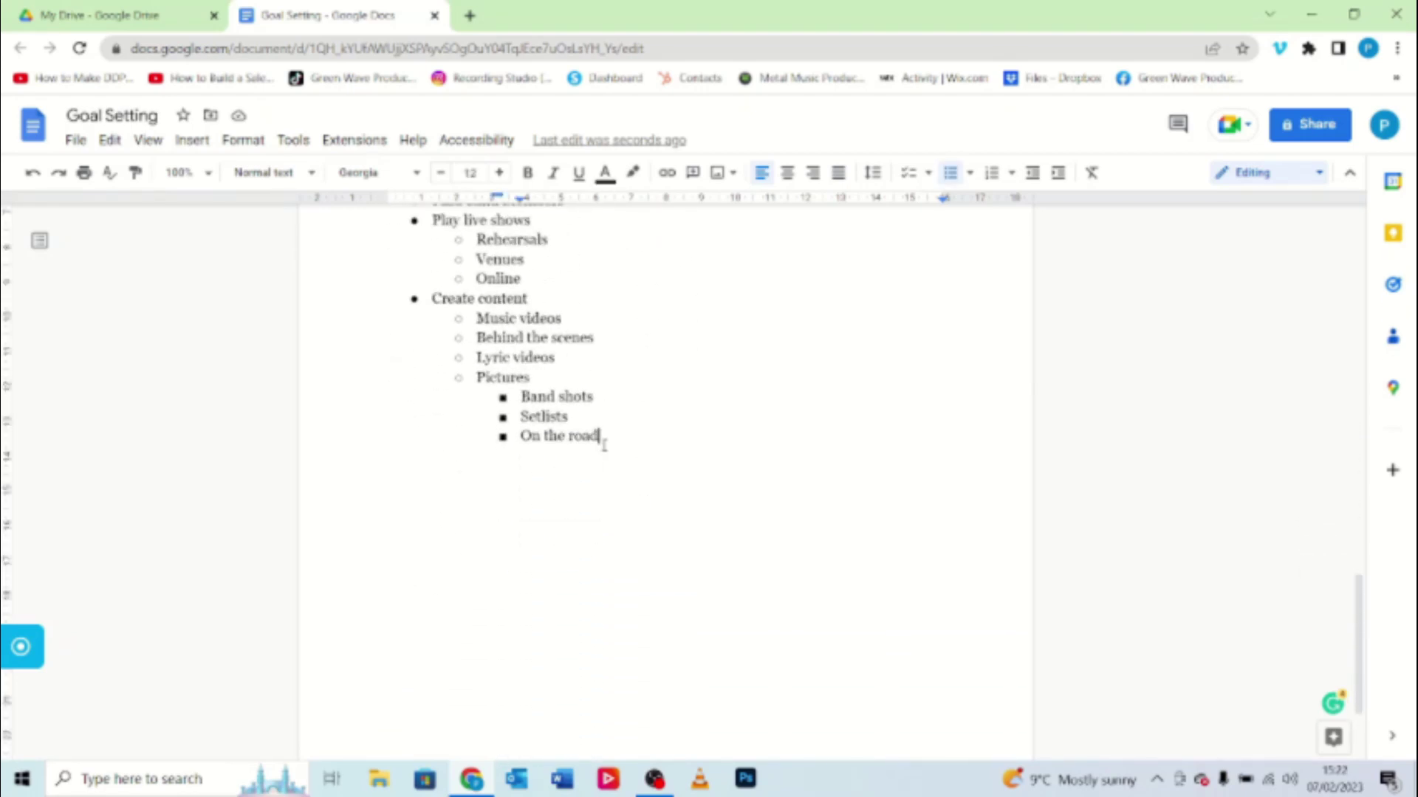
key("Return")
key("shift+Tab")
key("shift+Tab")
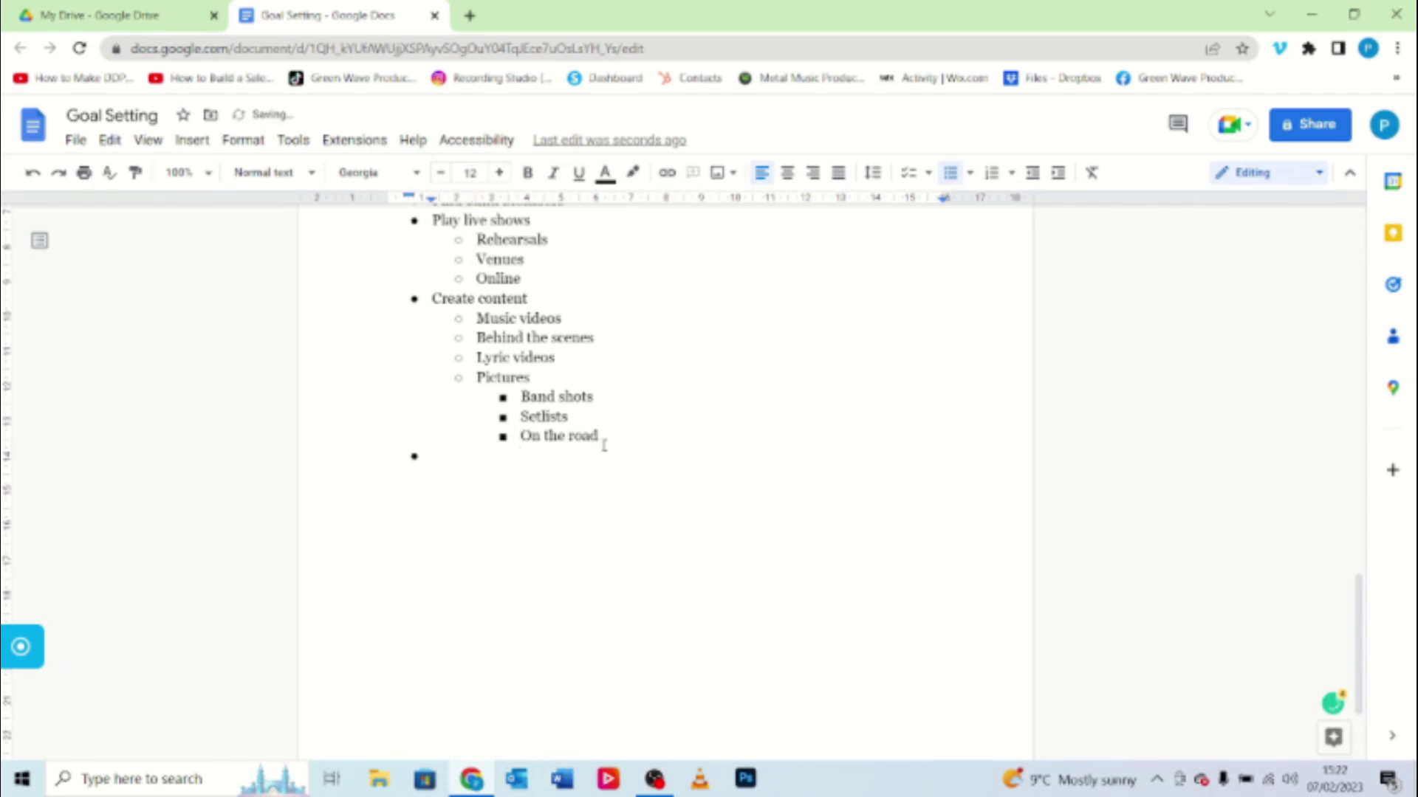
type("Over")
key("BackSpace")
key("BackSpace")
key("BackSpace")
key("BackSpace")
key("BackSpace")
key("BackSpace")
key("BackSpace")
scroll(604, 445, "up", 5)
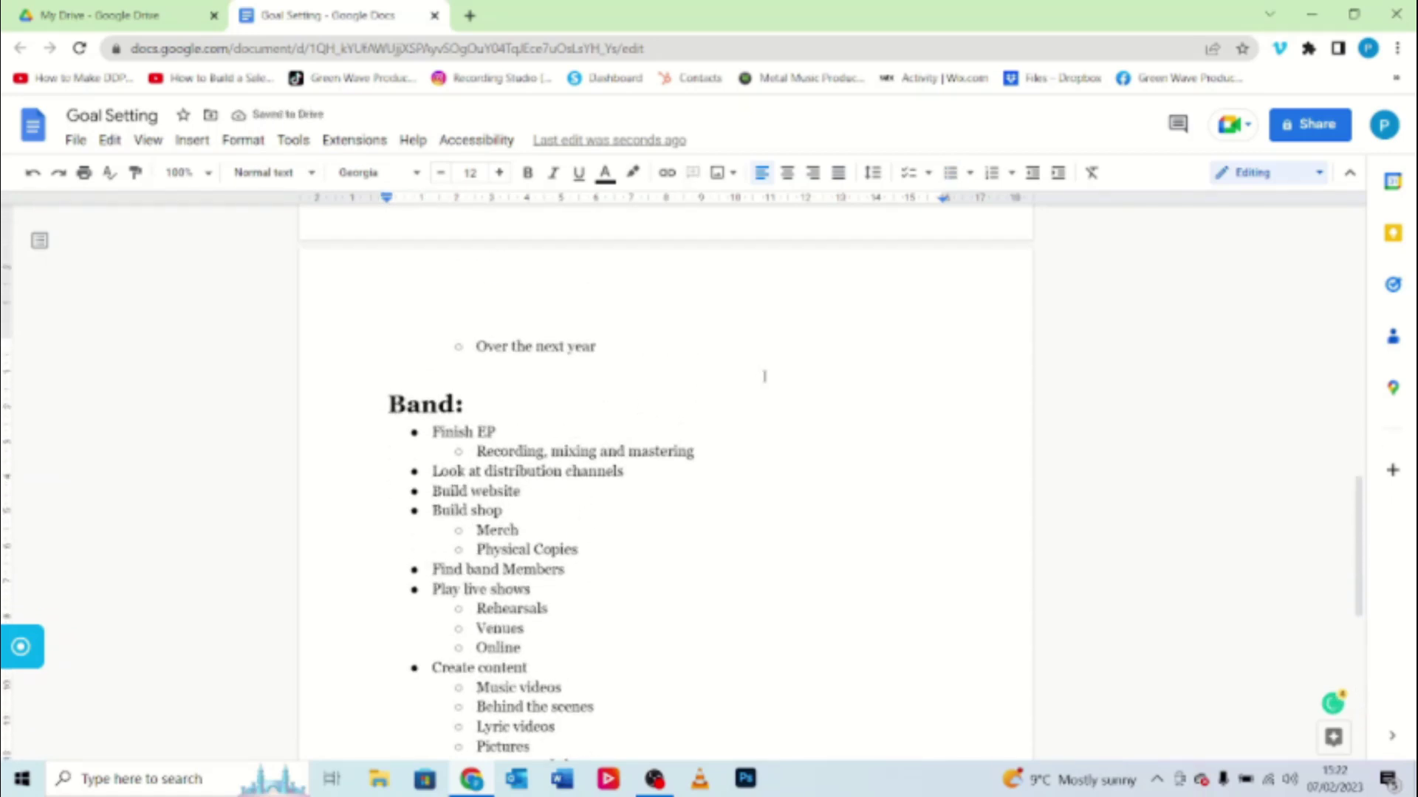
- Add a nested 'Over the next 3 months' sub-bullet under Recording, mixing and mastering
left_click(709, 458)
key("Return")
key("Tab")
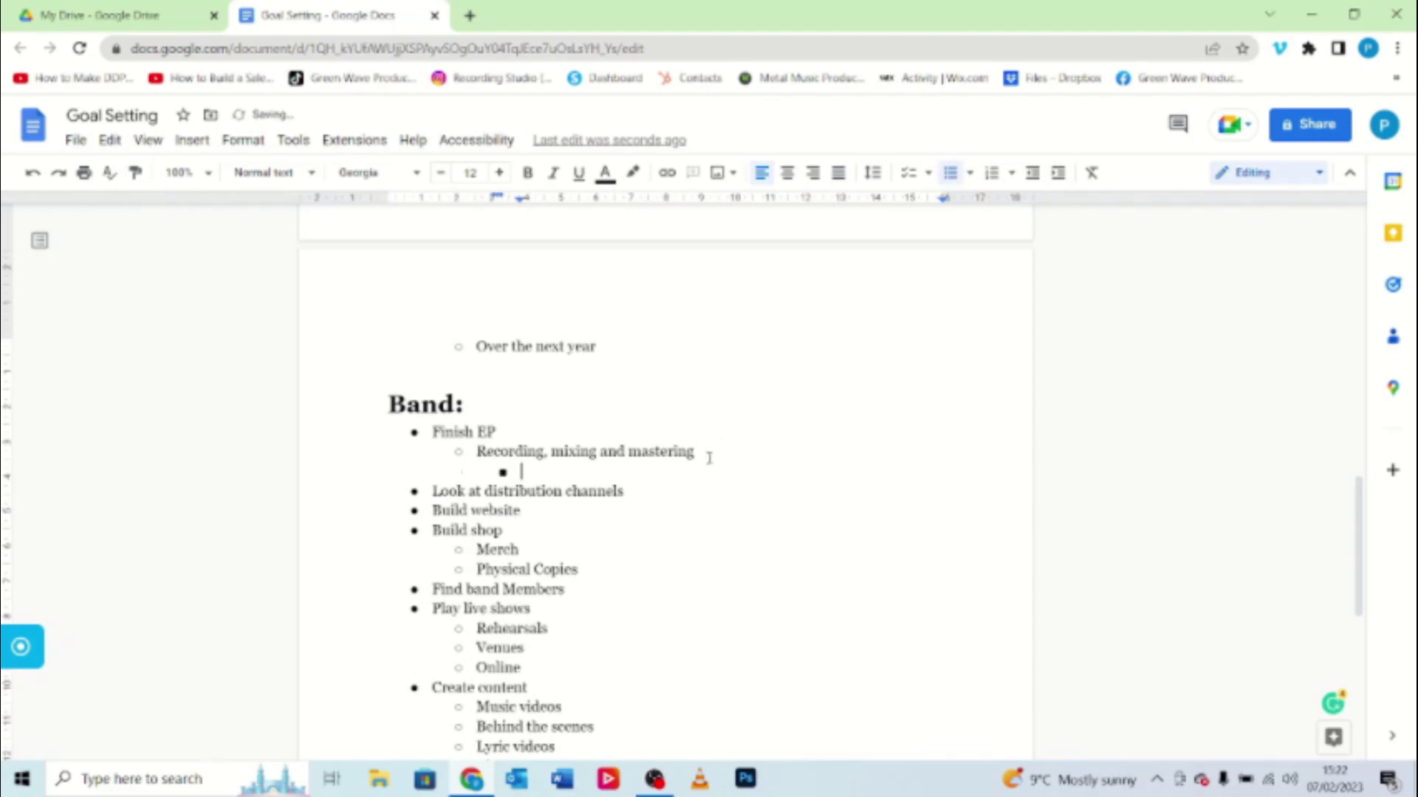
type("Over the ne")
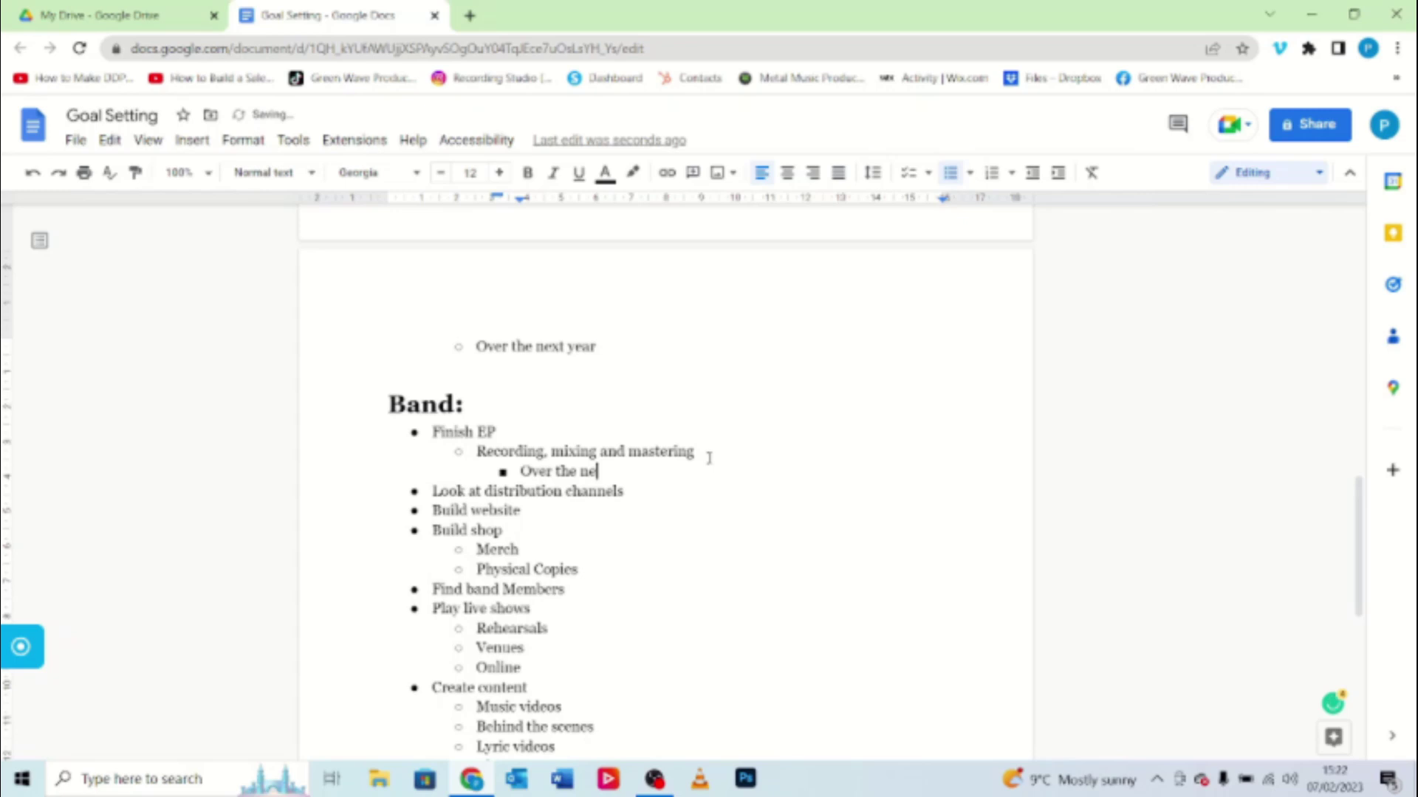
type("xt 3 months")
- Add a nested 'Over the next 6 months' sub-bullet under Build website
left_click(624, 491)
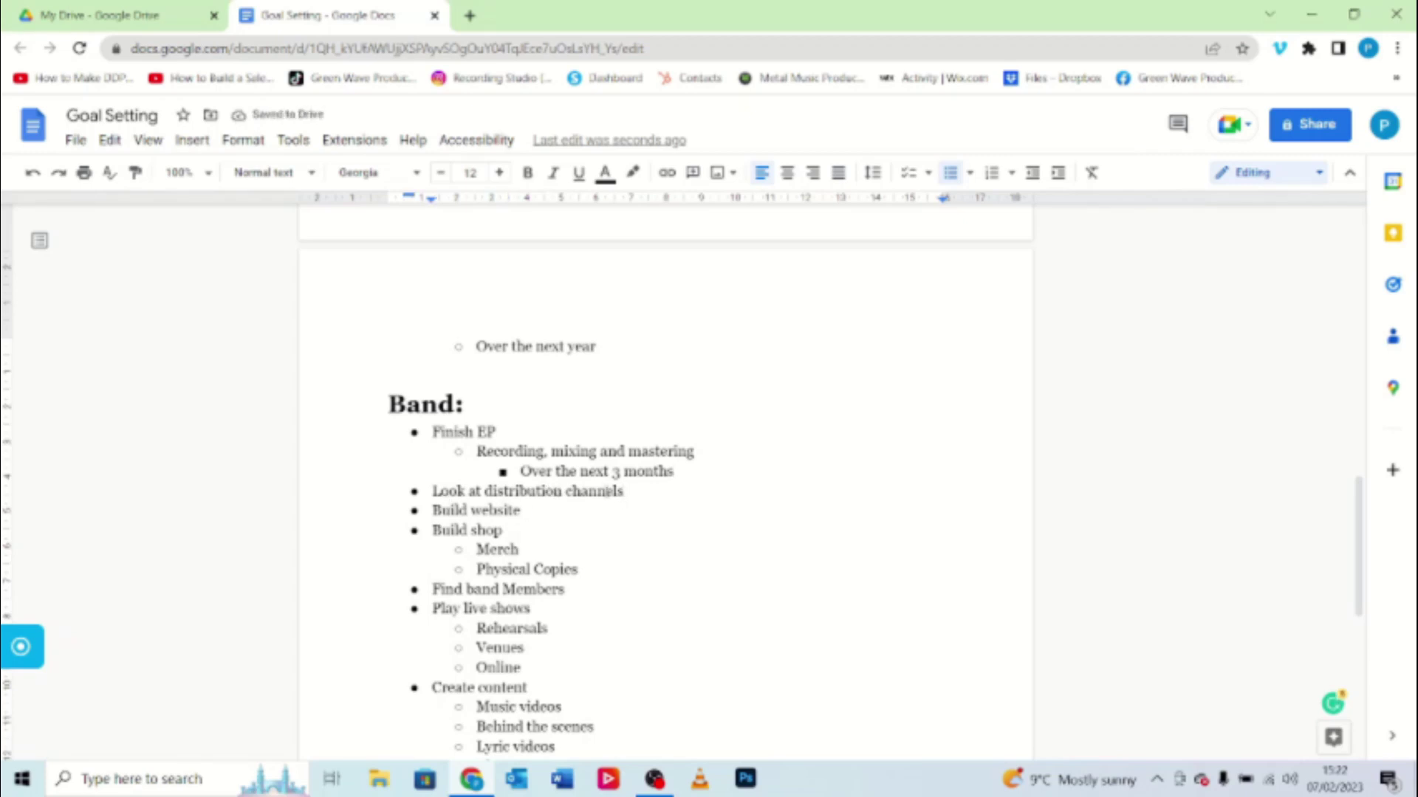
left_click(528, 514)
key("Return")
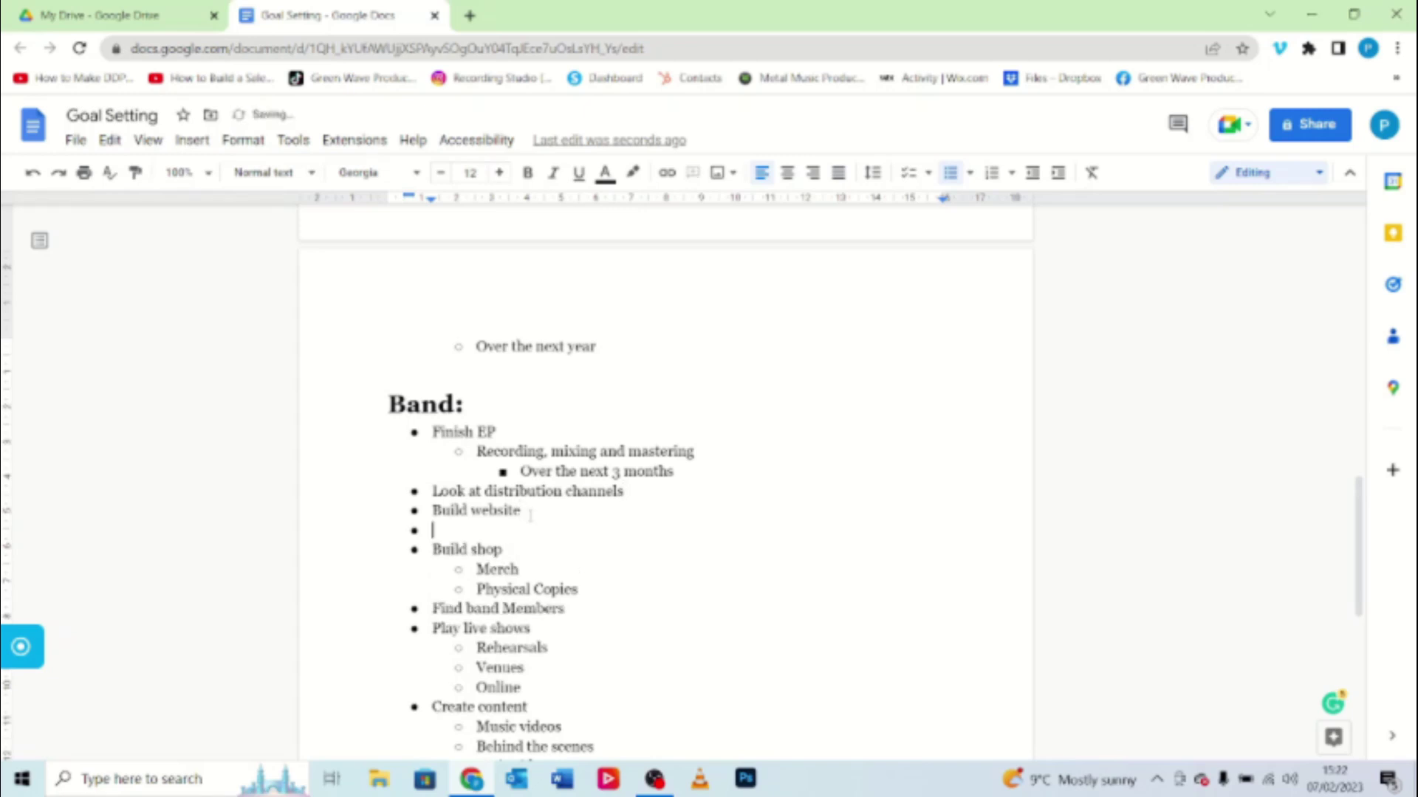
key("Tab")
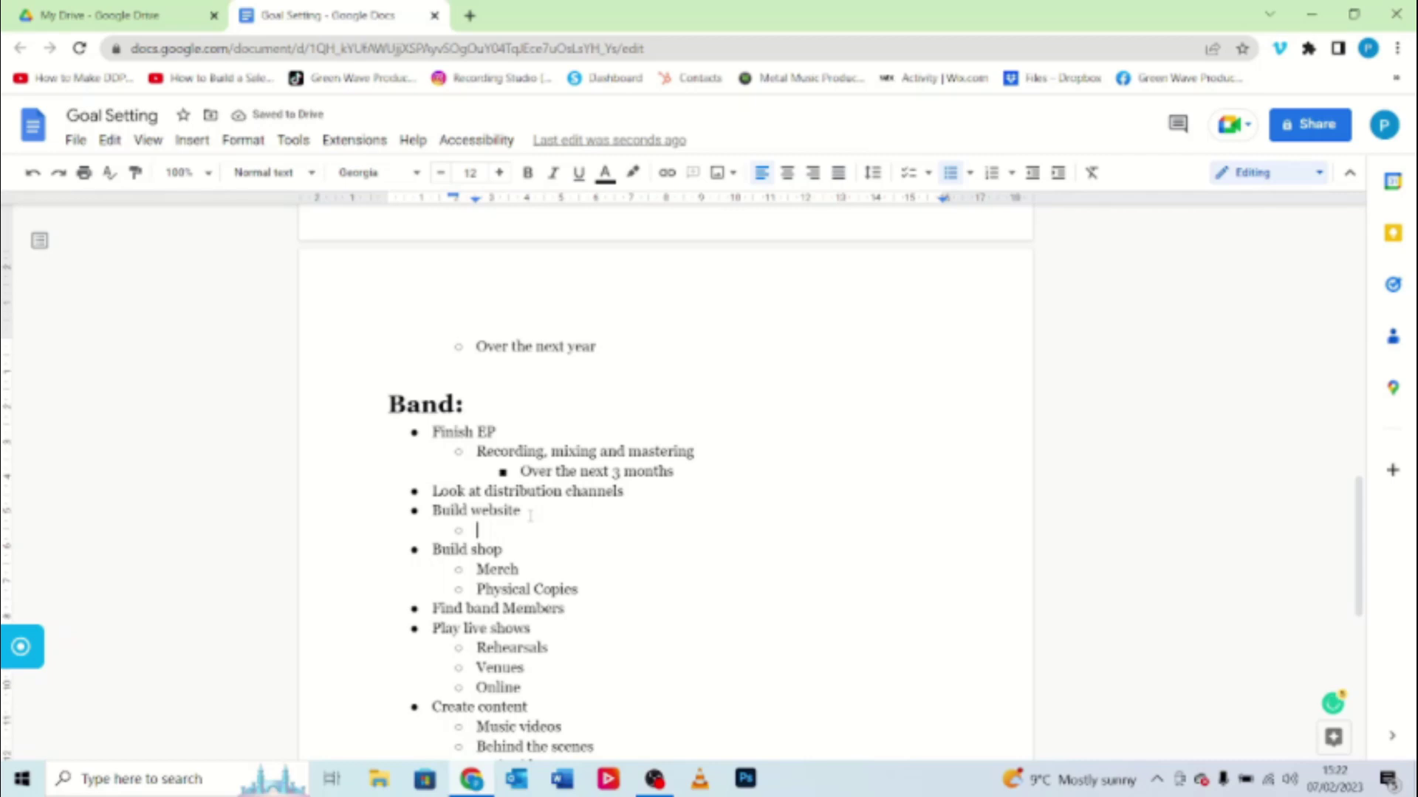
type("Over the next ")
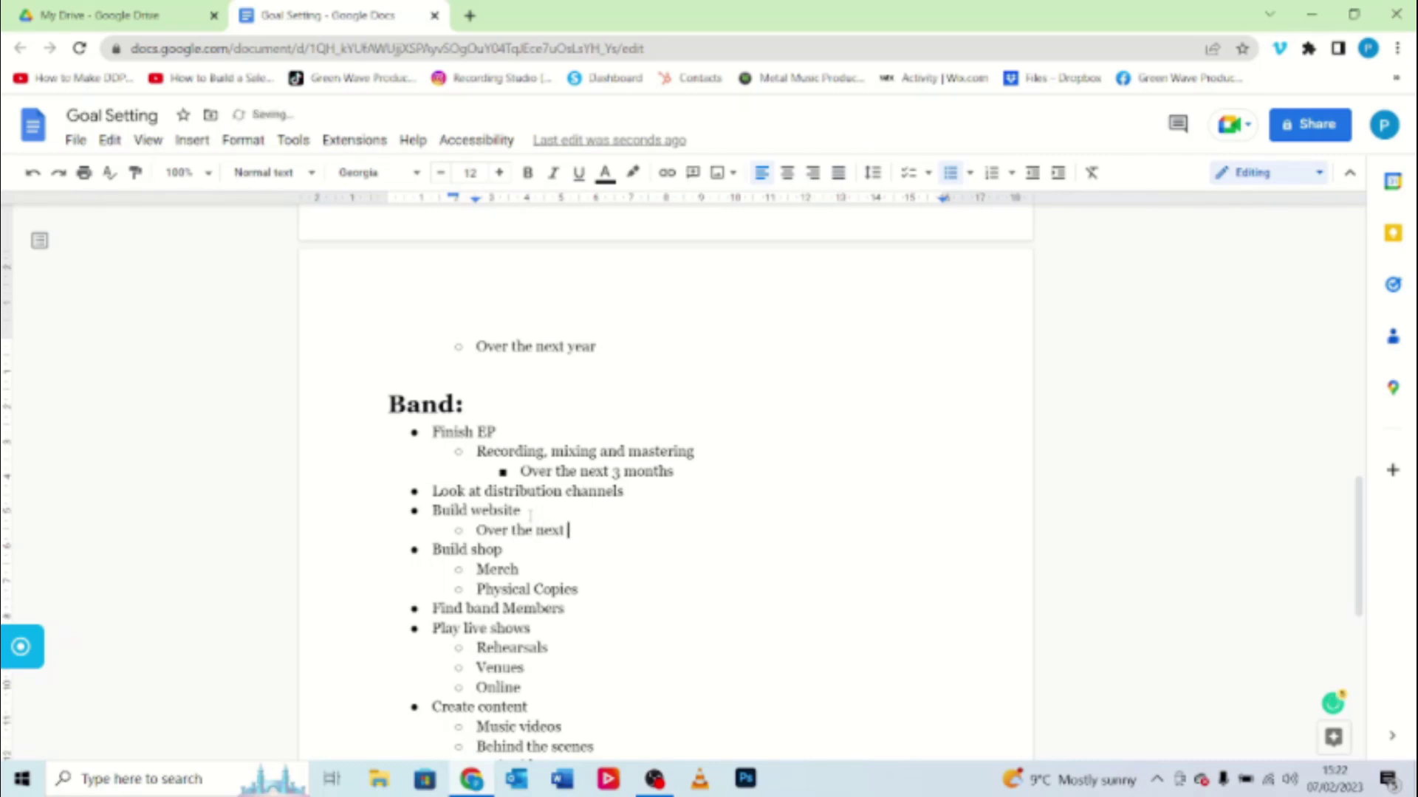
type("6 months")
- Copy the 'Over the next 6 months' line and paste it nested under Physical Copies
left_click(488, 530, "shift")
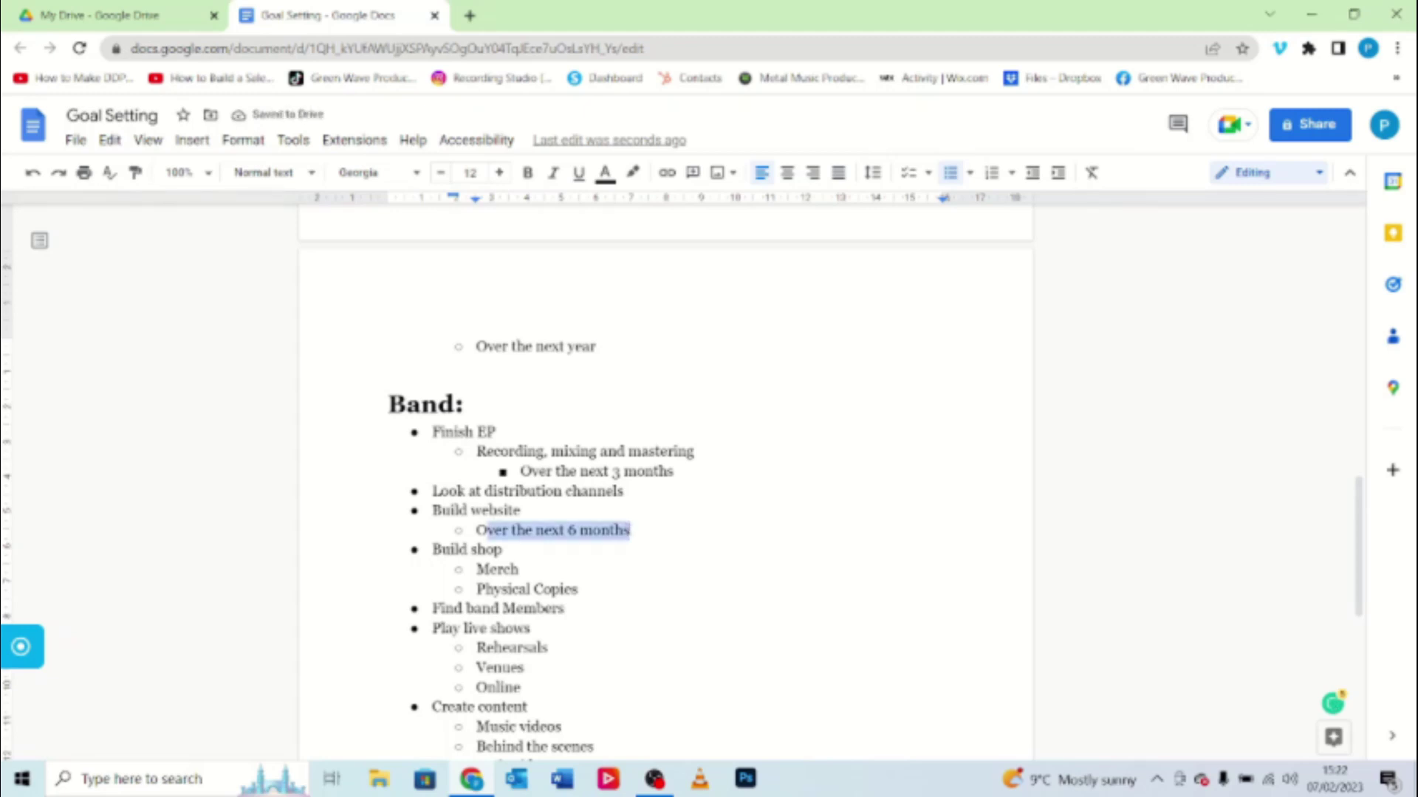
left_click_drag(529, 526, 477, 529)
left_click(653, 531)
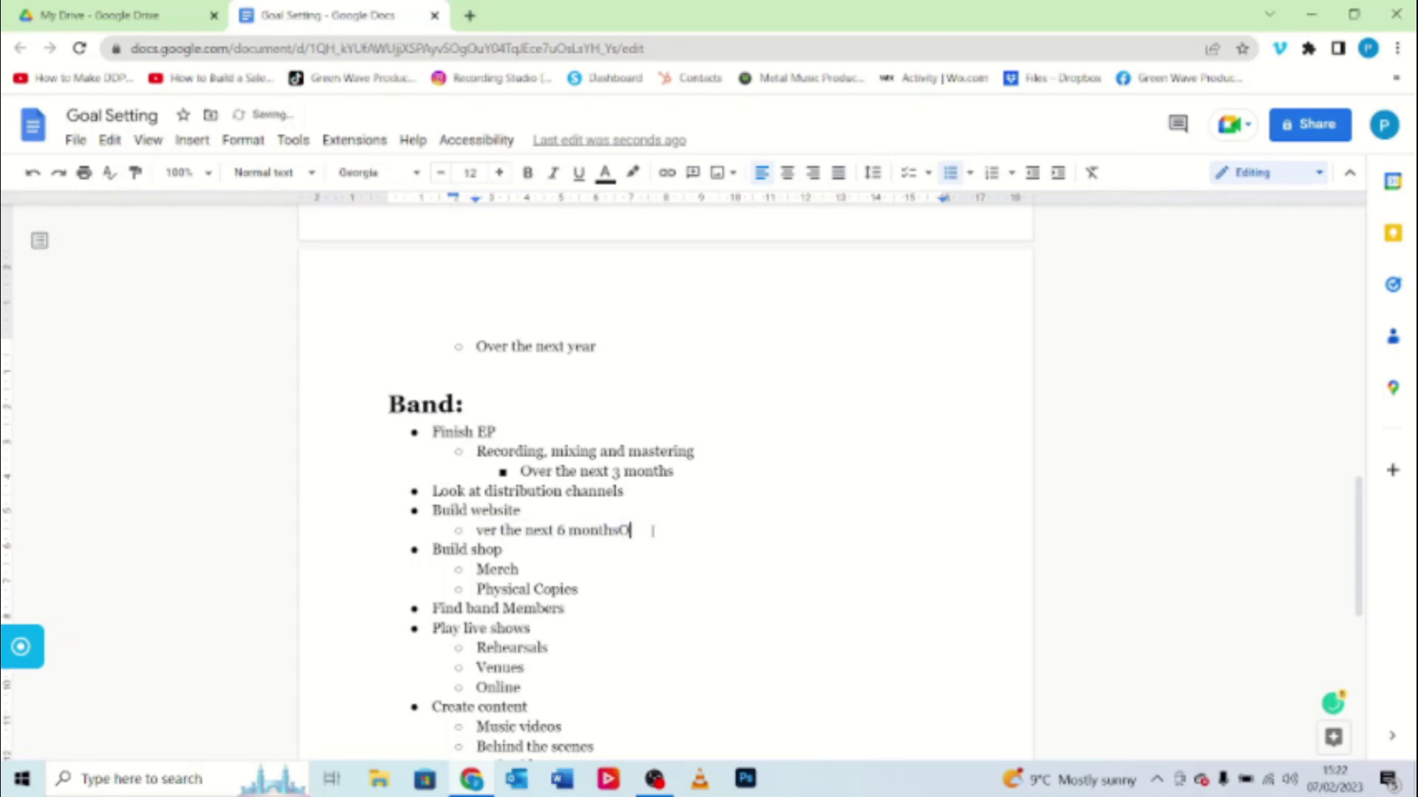
key("ctrl+z")
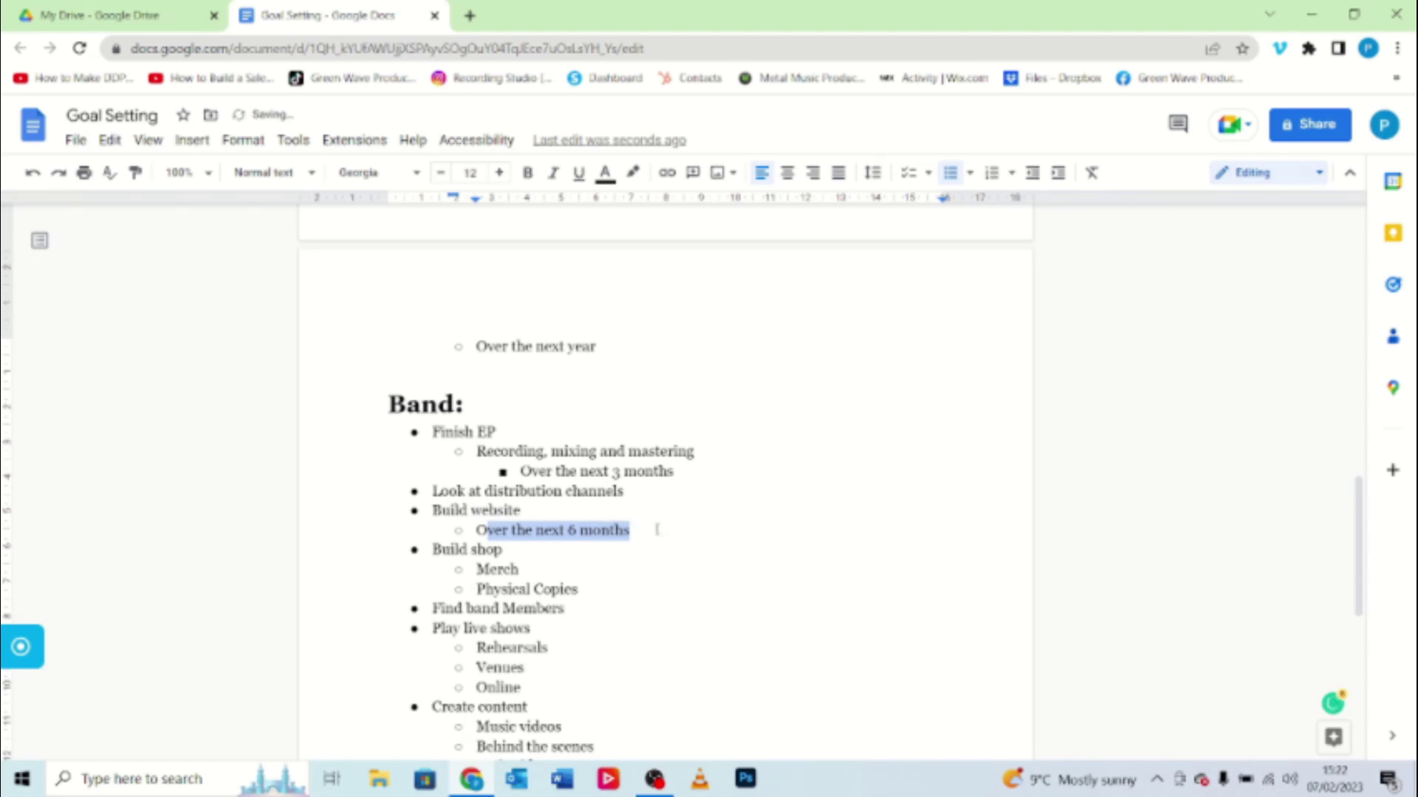
left_click_drag(656, 530, 470, 524)
key("ctrl+c")
left_click(580, 590)
key("Return")
key("Tab")
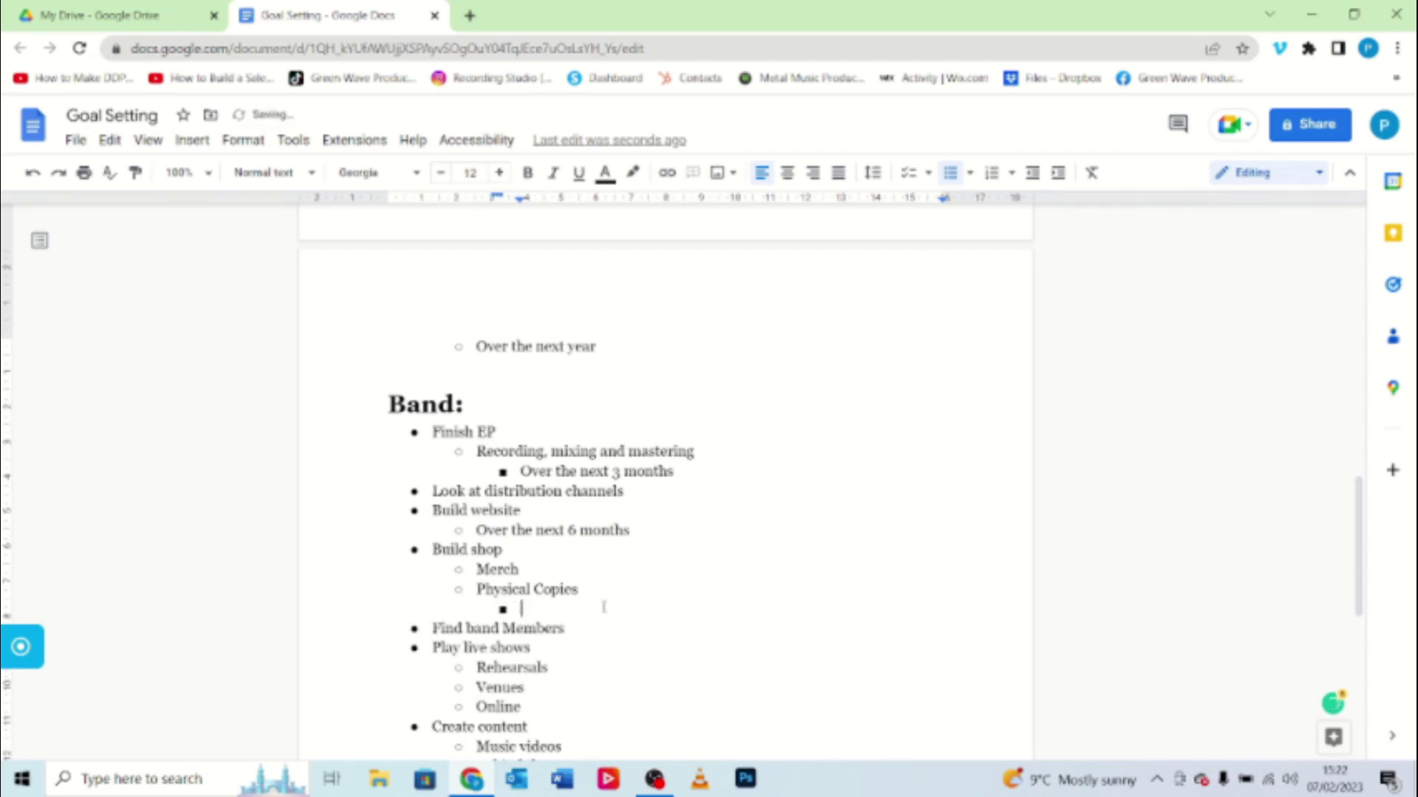
key("ctrl+v")
- Paste 'Over the next 6 months' as a nested sub-bullet under Online
scroll(662, 573, "down", 2)
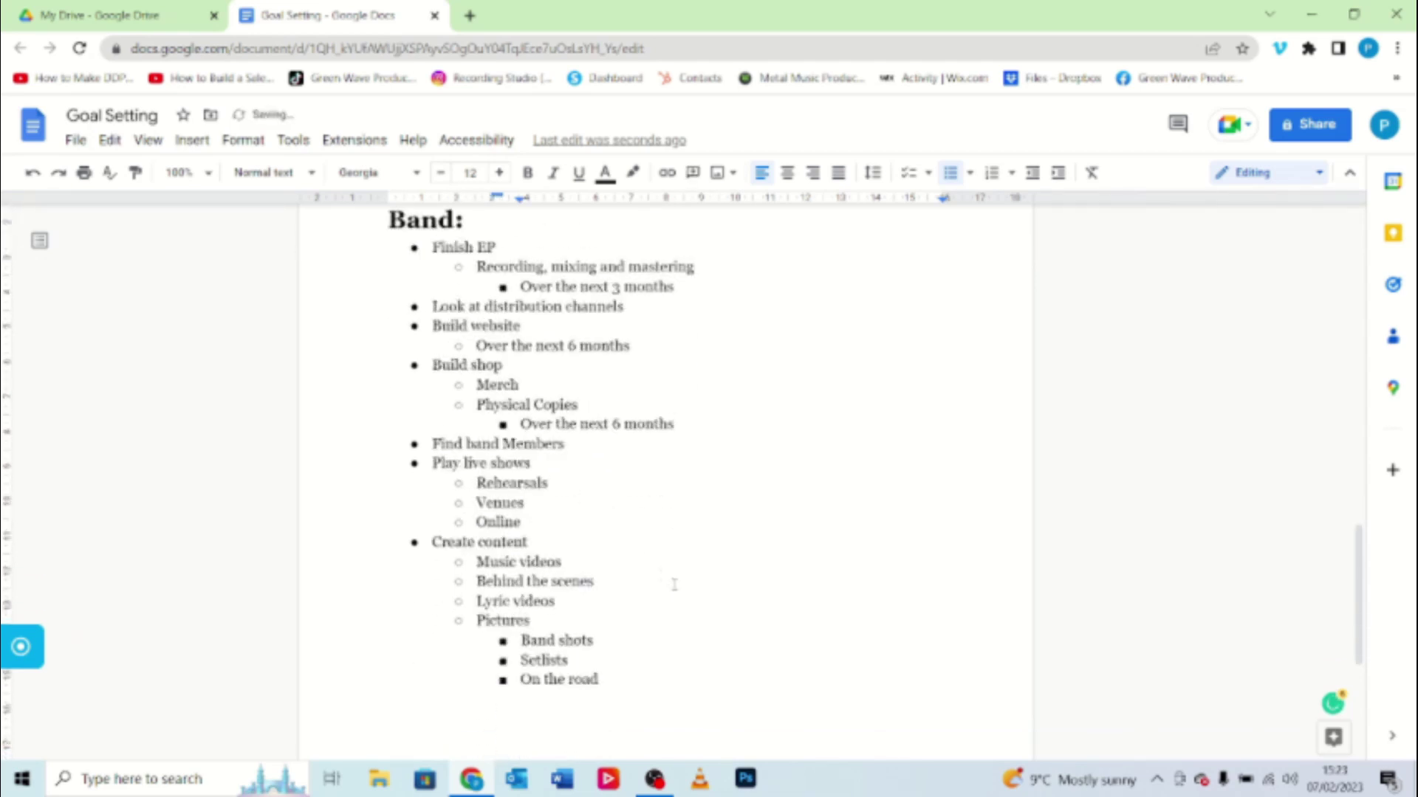
left_click(569, 443)
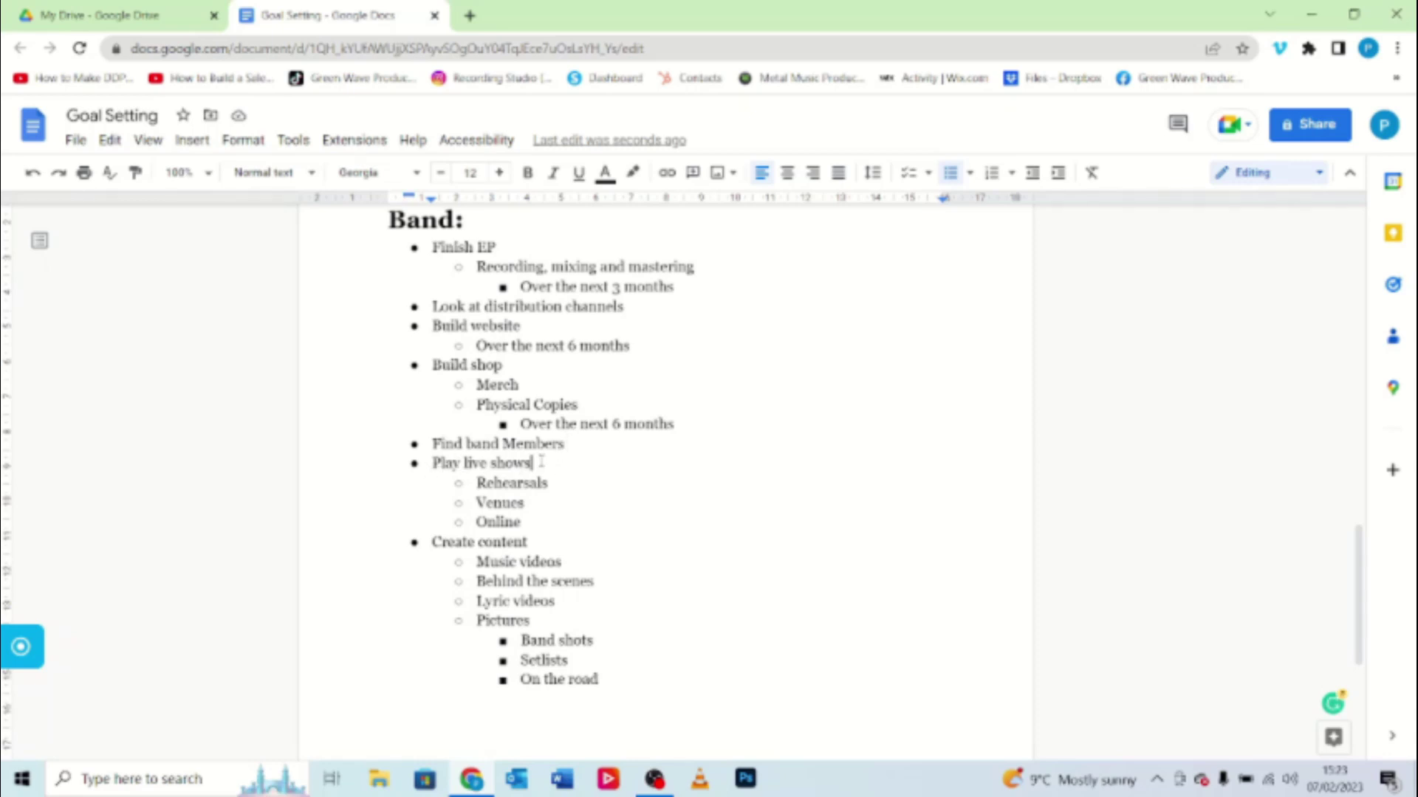
left_click(525, 522)
key("Return")
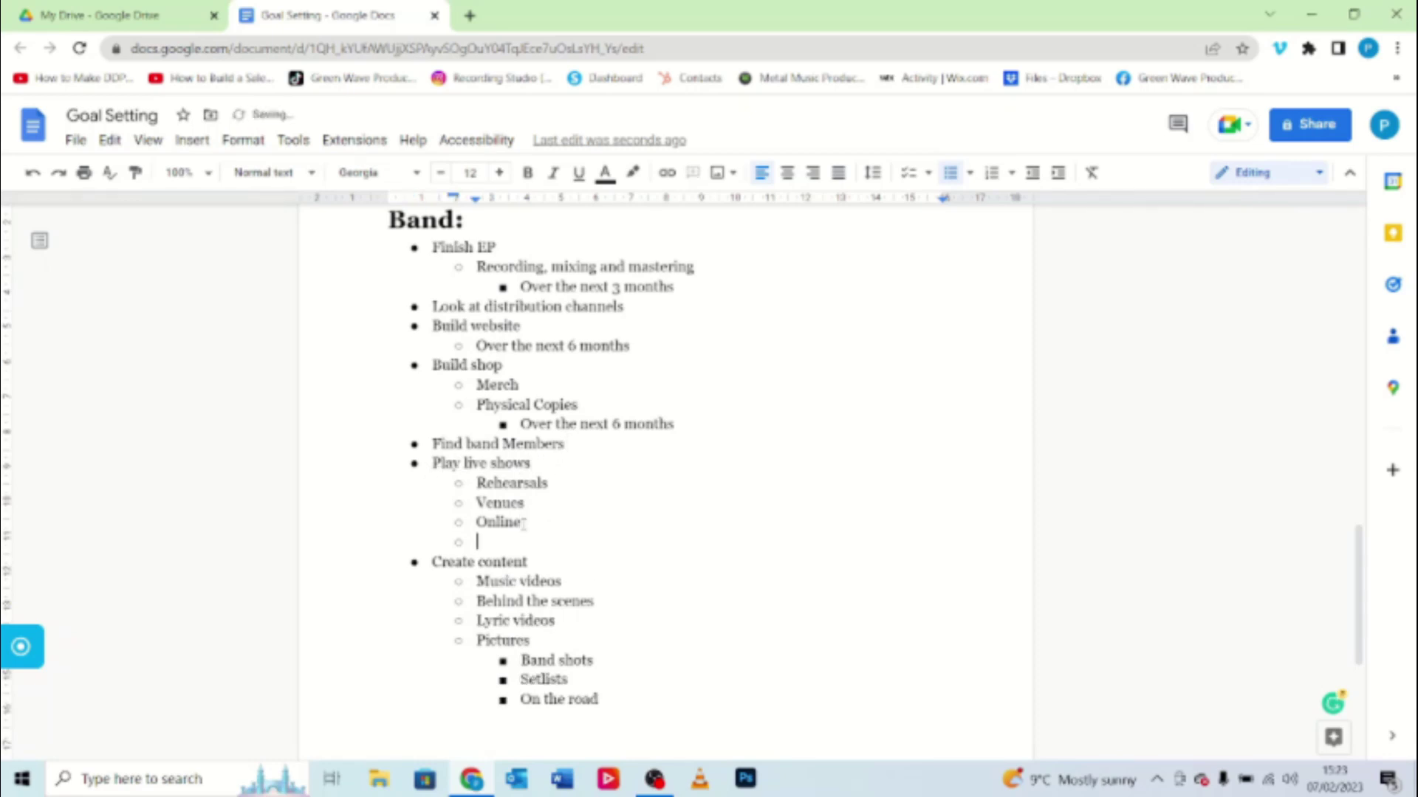
key("Tab")
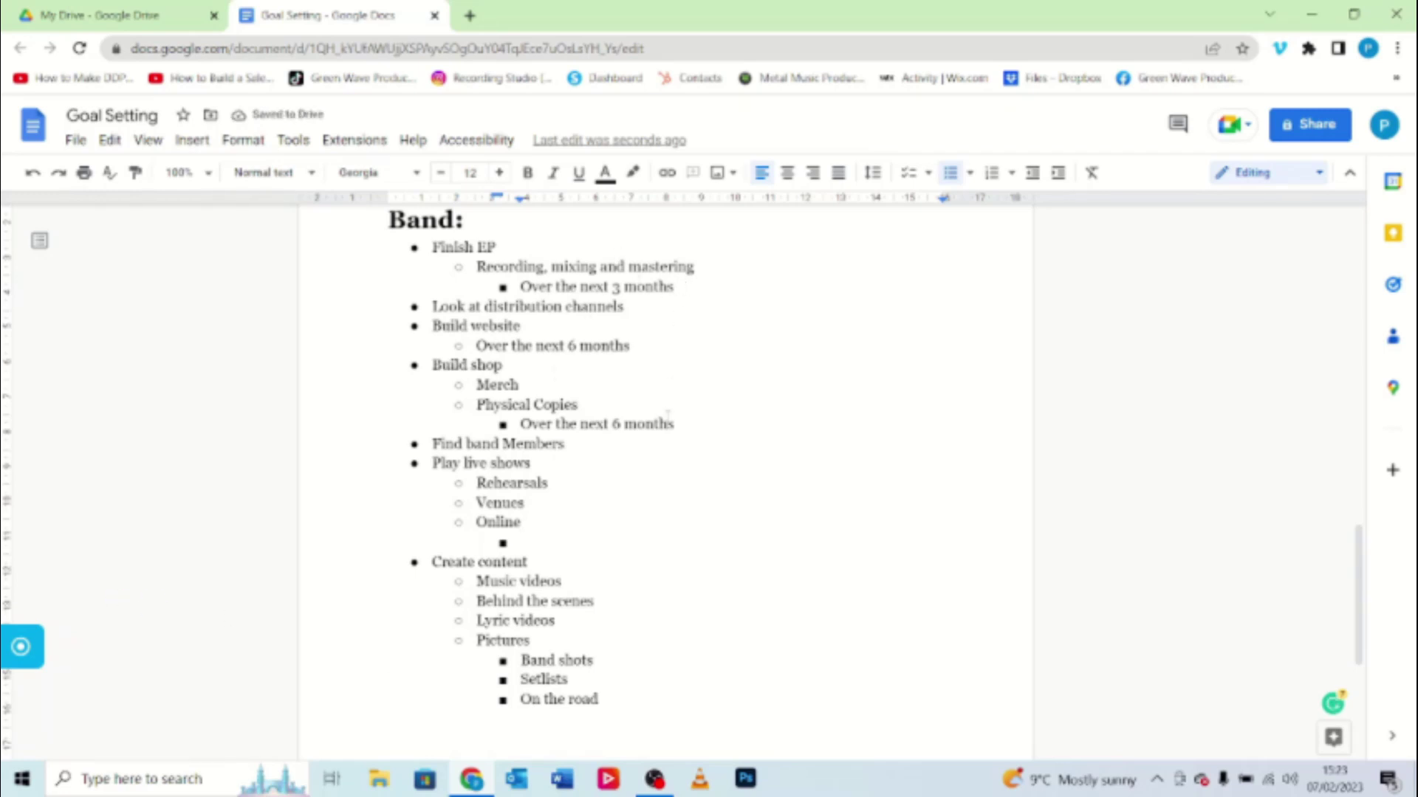
key("ctrl+v")
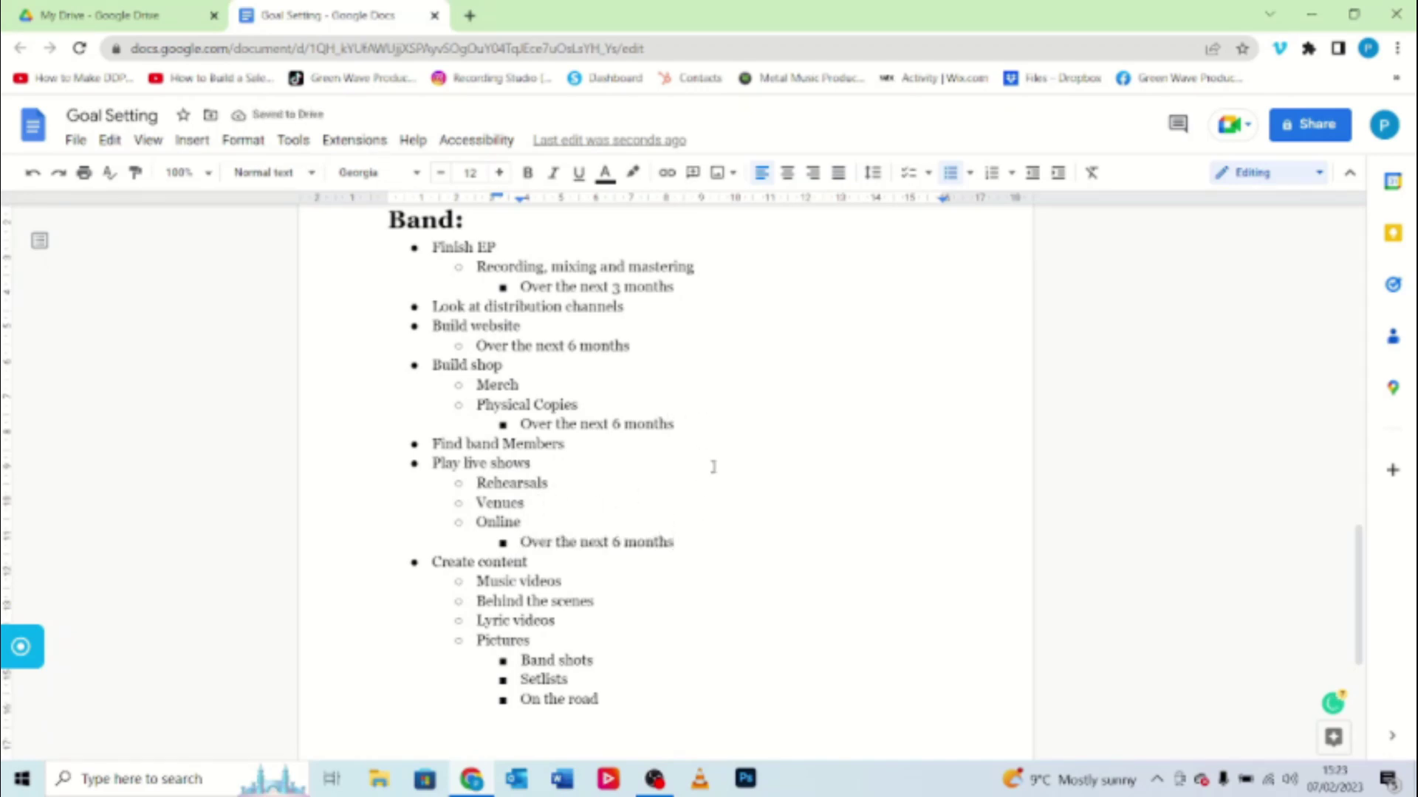
scroll(791, 423, "down", 3)
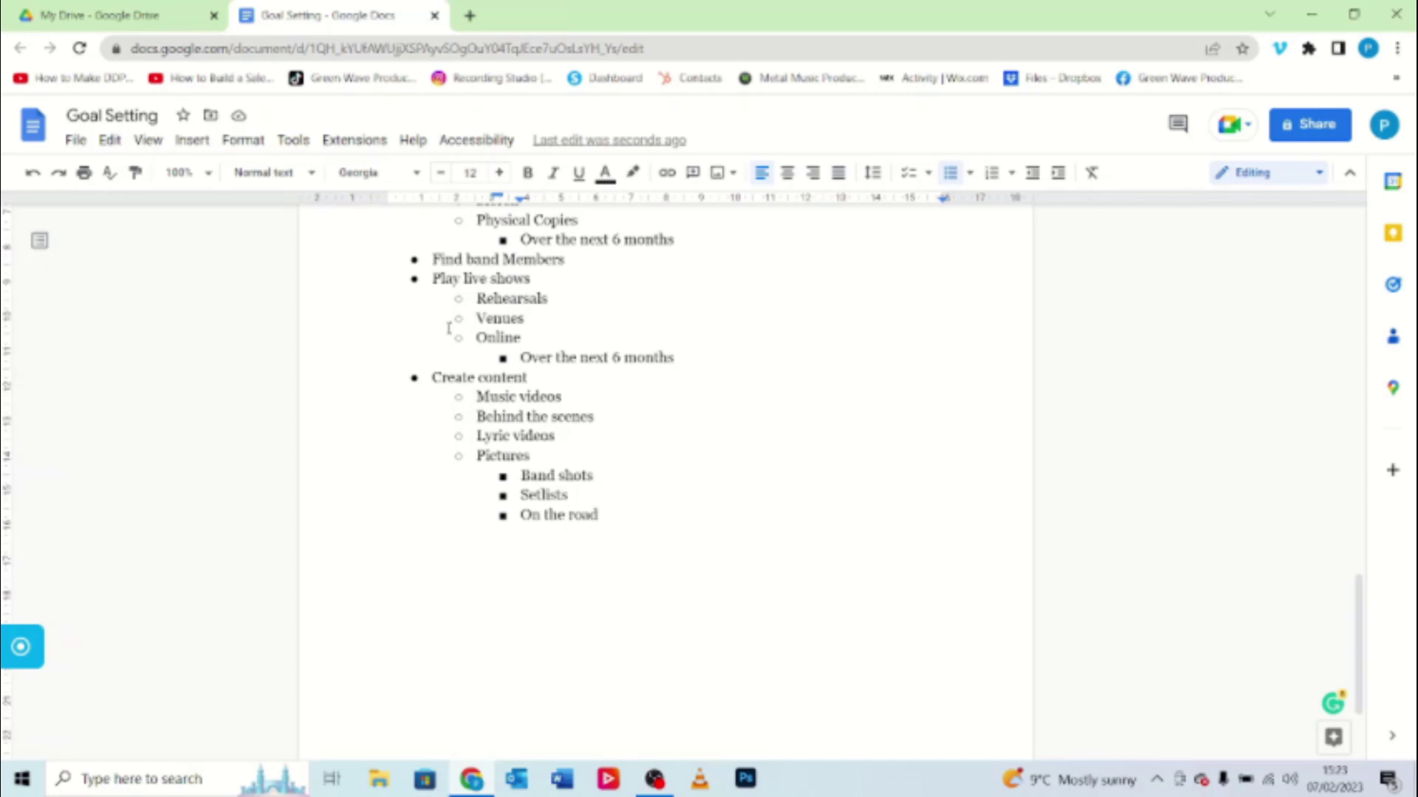
scroll(775, 463, "up", 3)
scroll(775, 463, "down", 2)
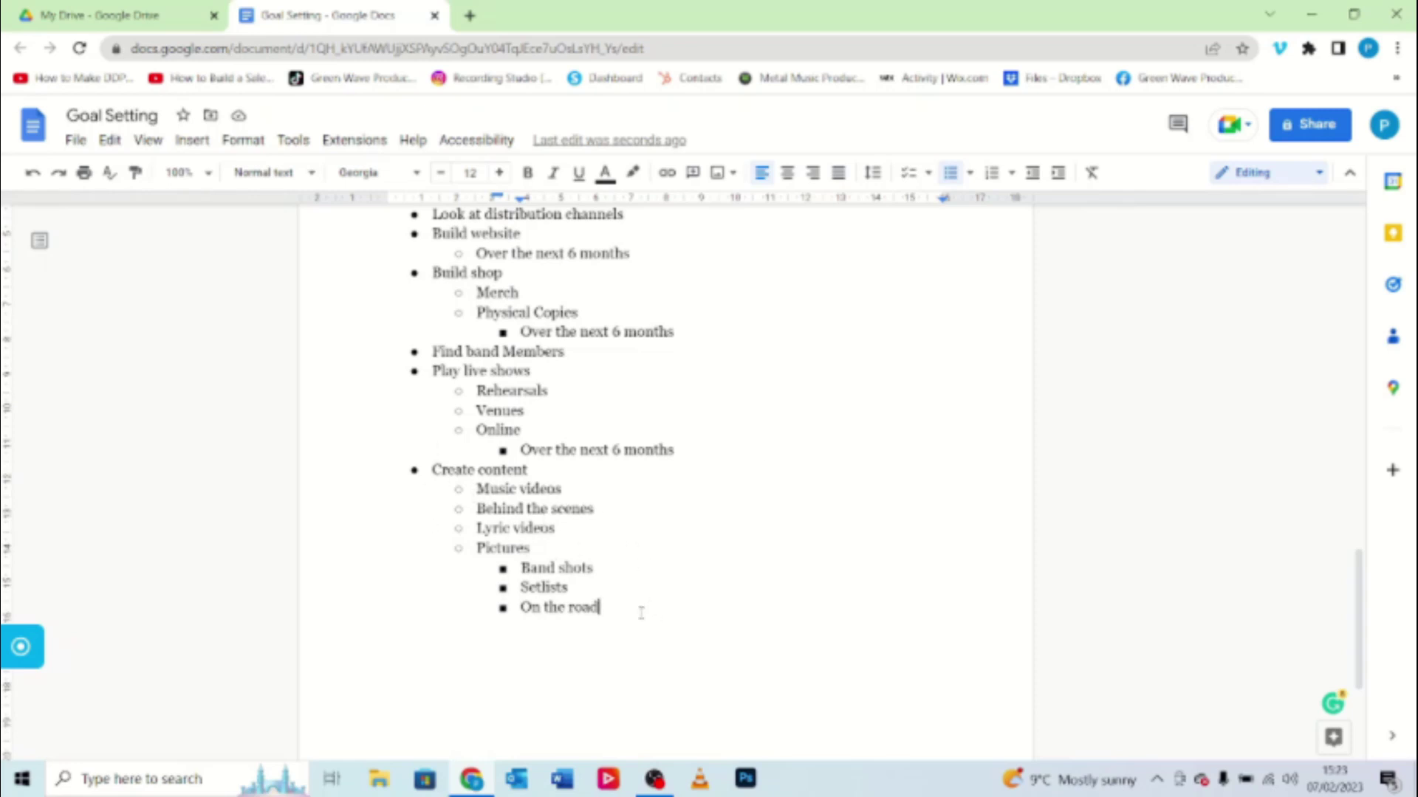
left_click_drag(639, 611, 432, 470)
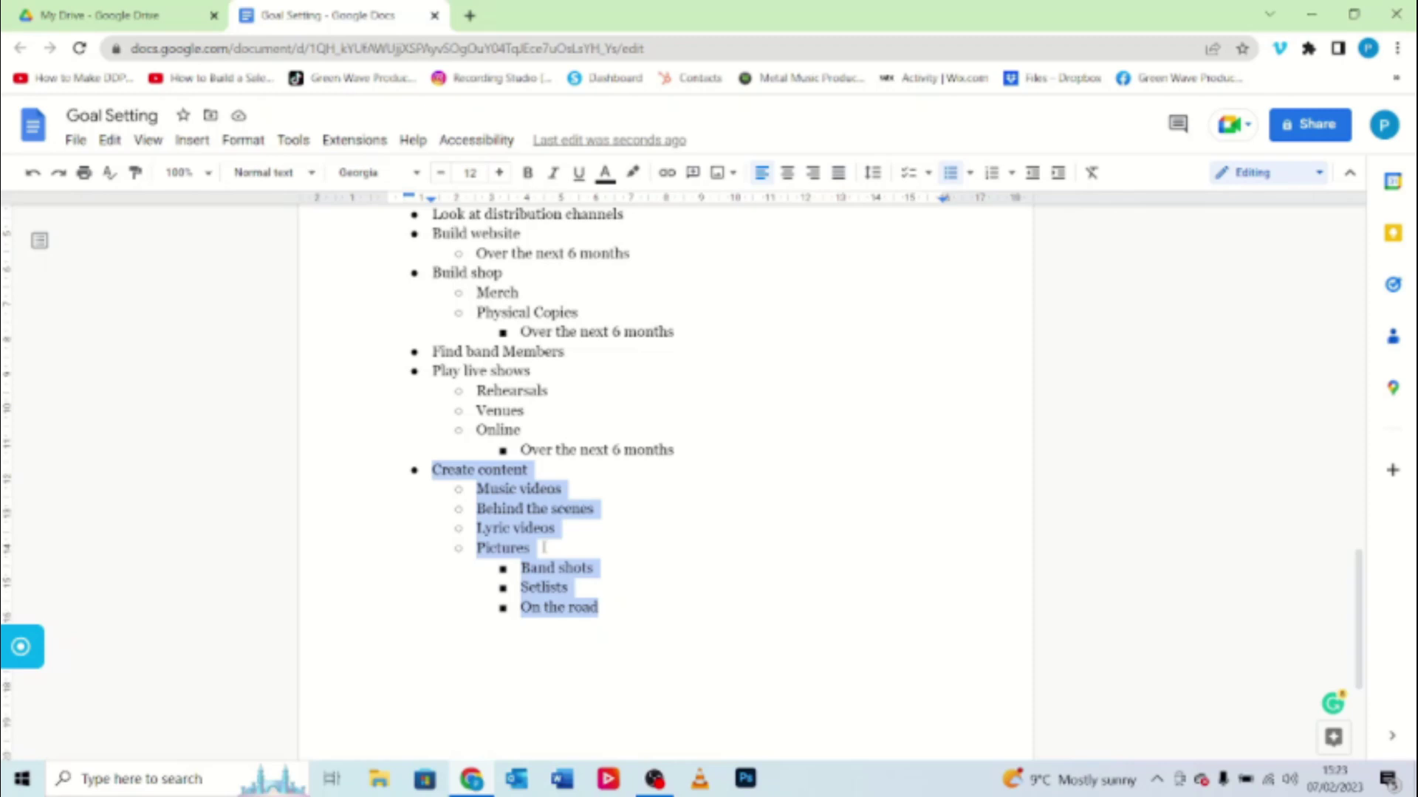
left_click(617, 610)
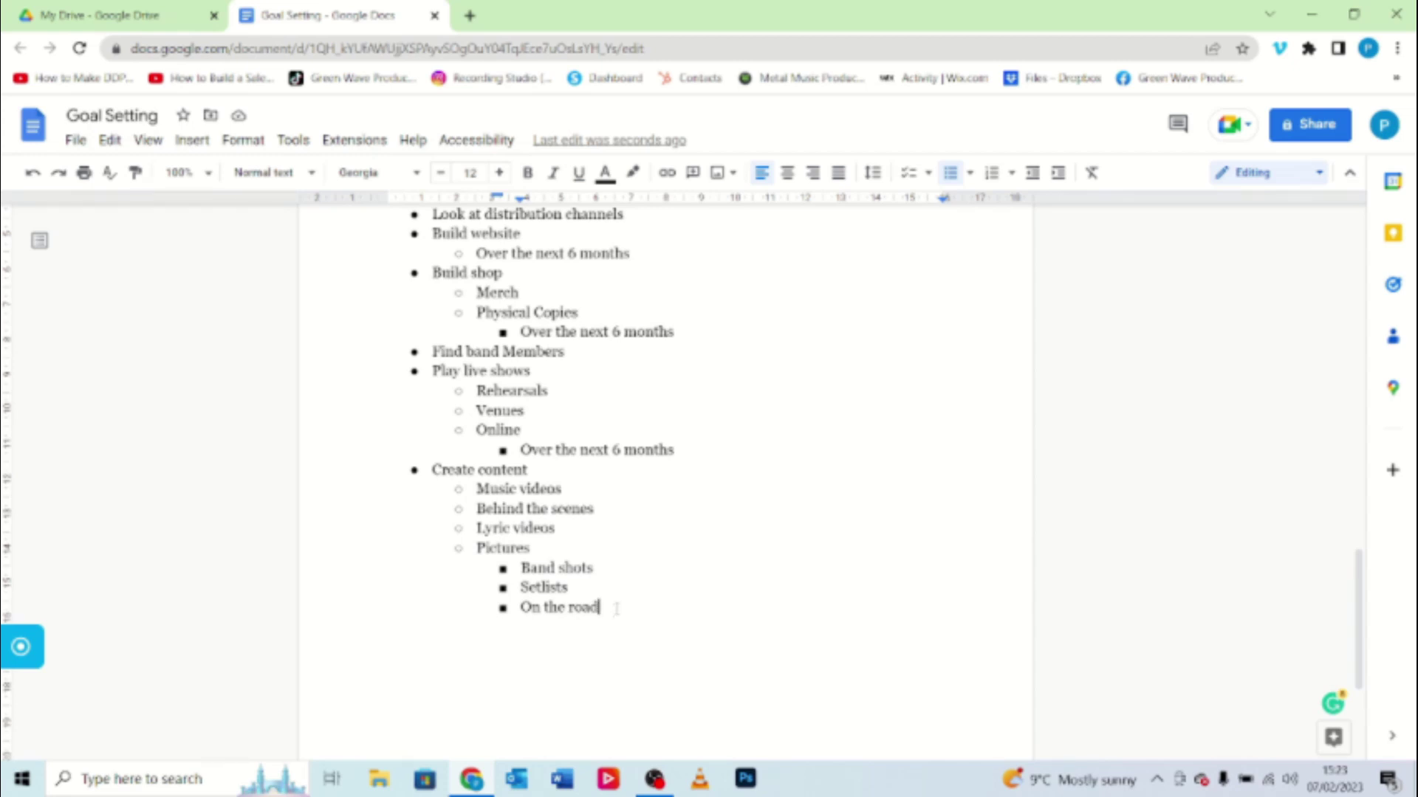
scroll(617, 610, "up", 3)
scroll(616, 613, "down", 1)
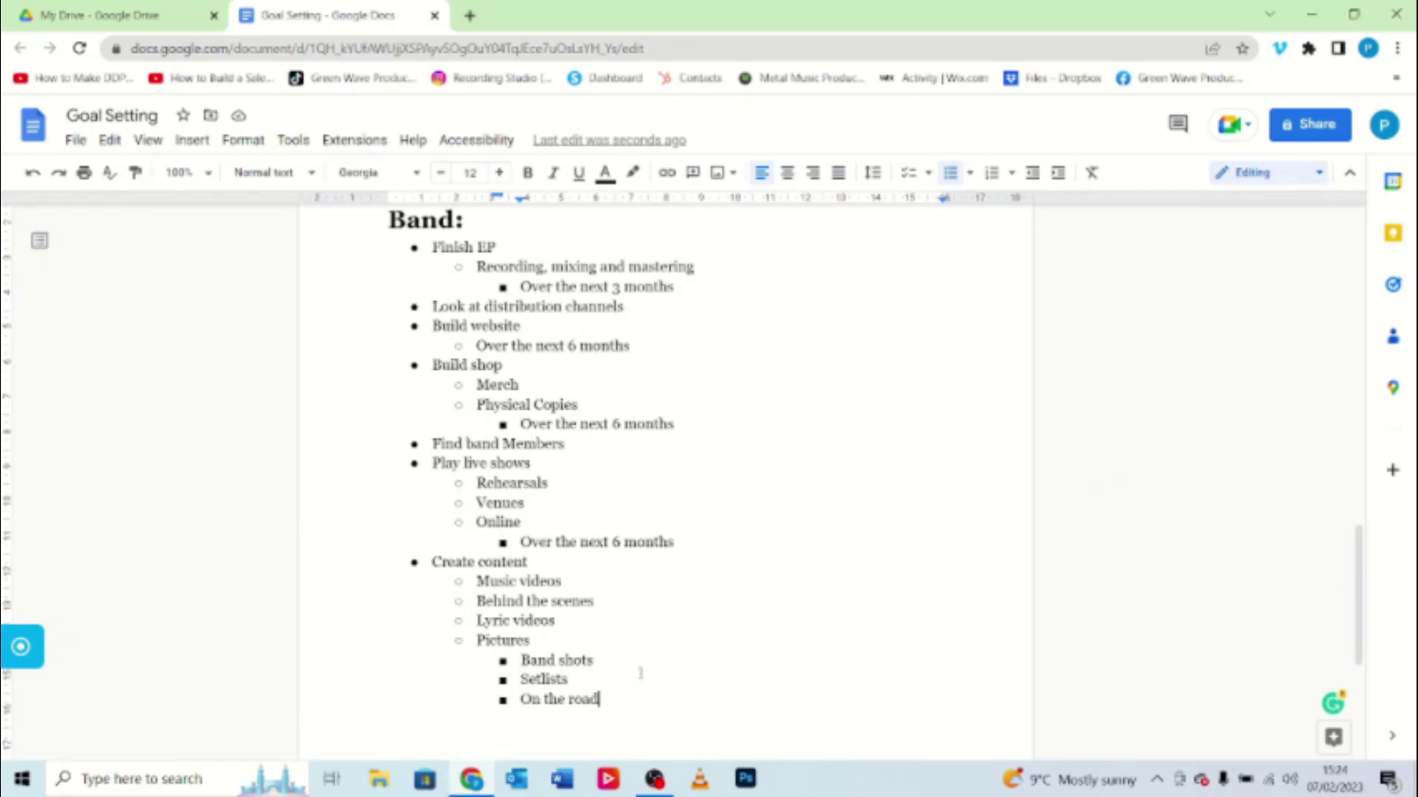
left_click_drag(601, 698, 431, 563)
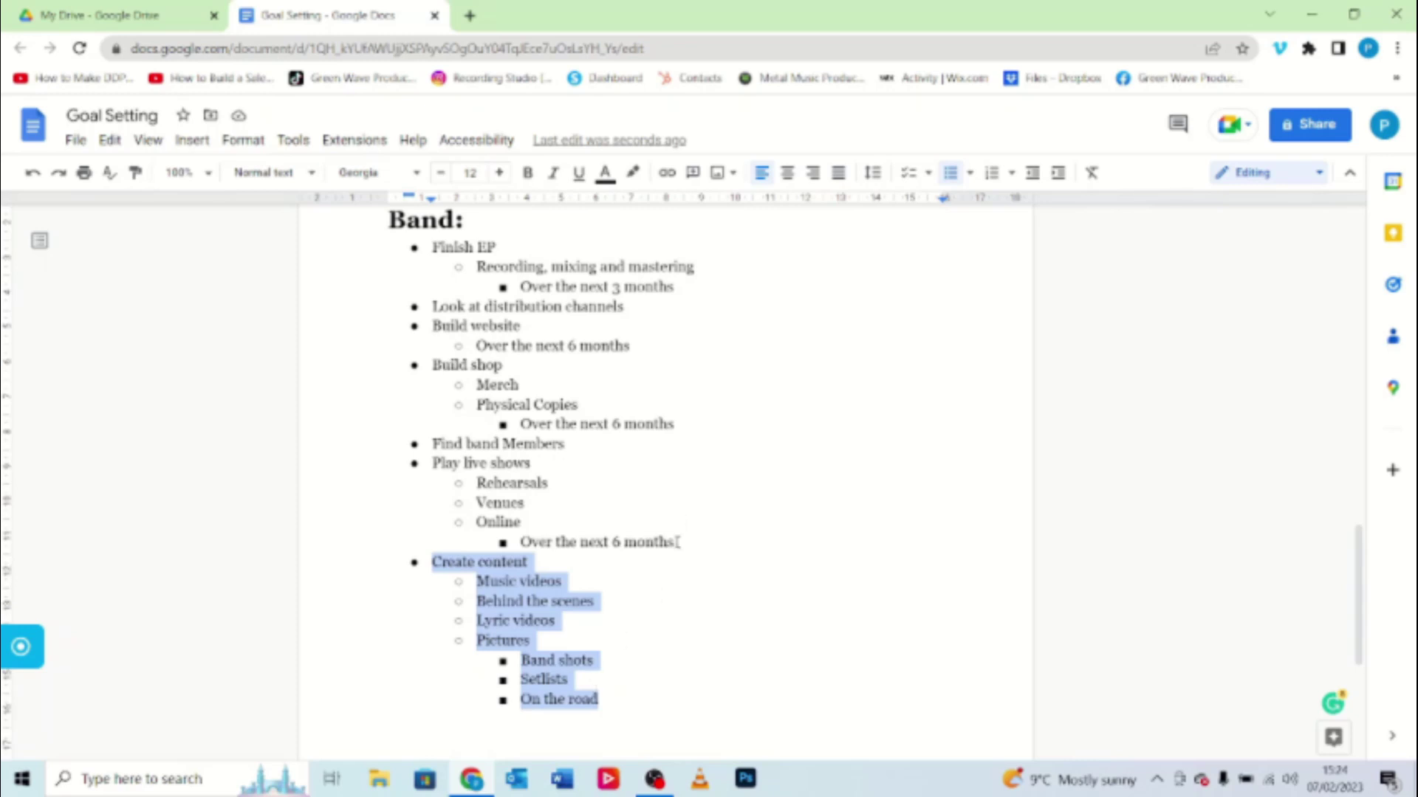
left_click(616, 701)
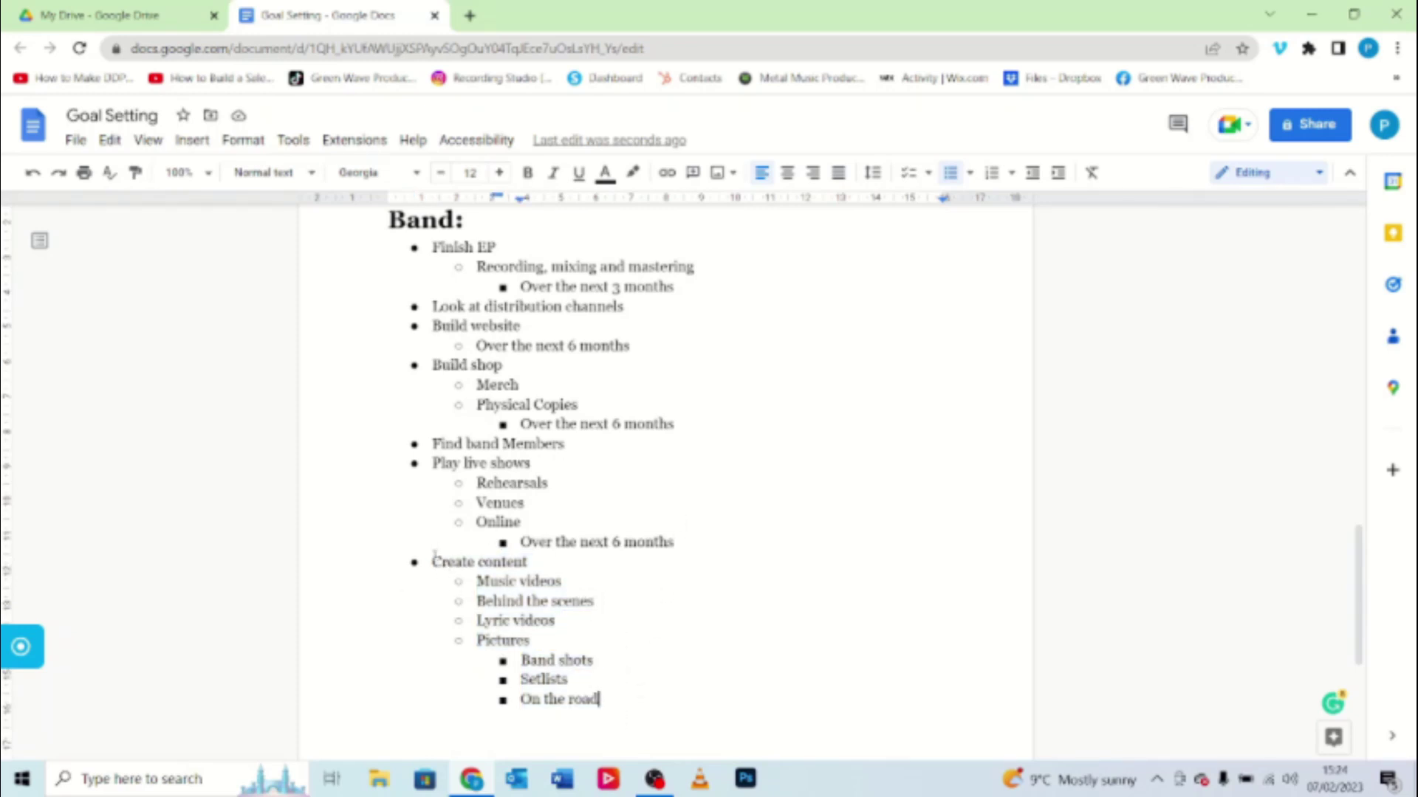
left_click_drag(434, 559, 605, 698)
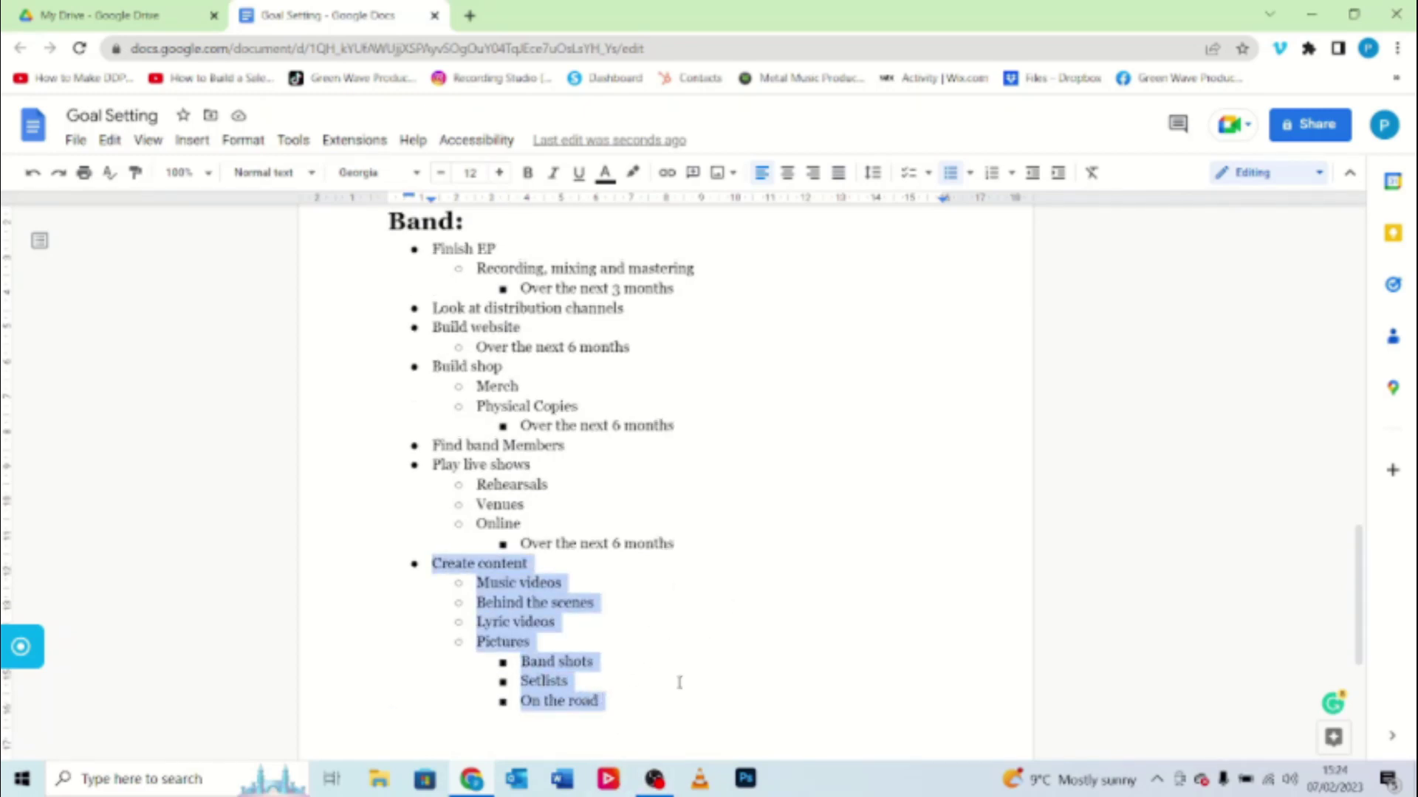
scroll(678, 681, "up", 2)
scroll(678, 681, "down", 2)
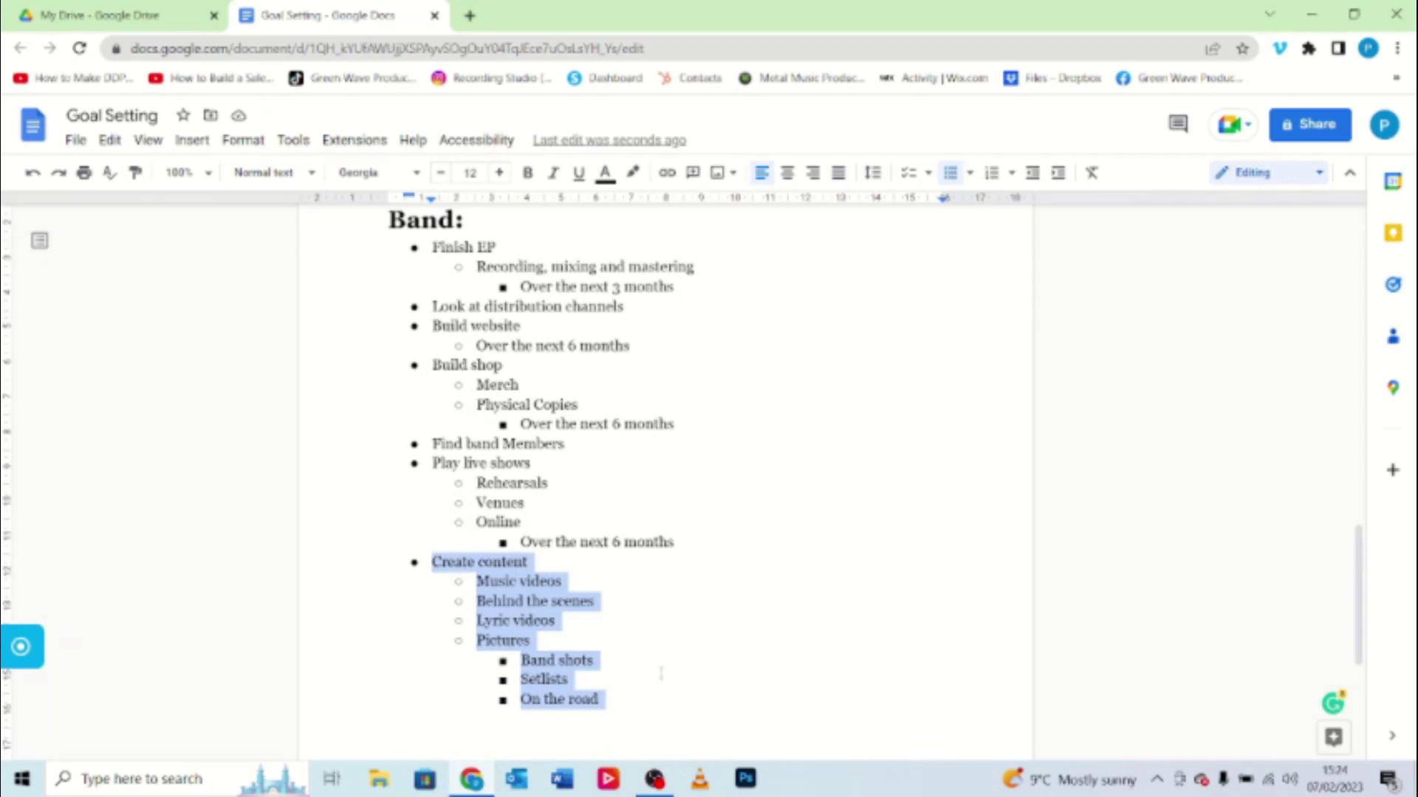
left_click(620, 661)
left_click_drag(472, 640, 602, 661)
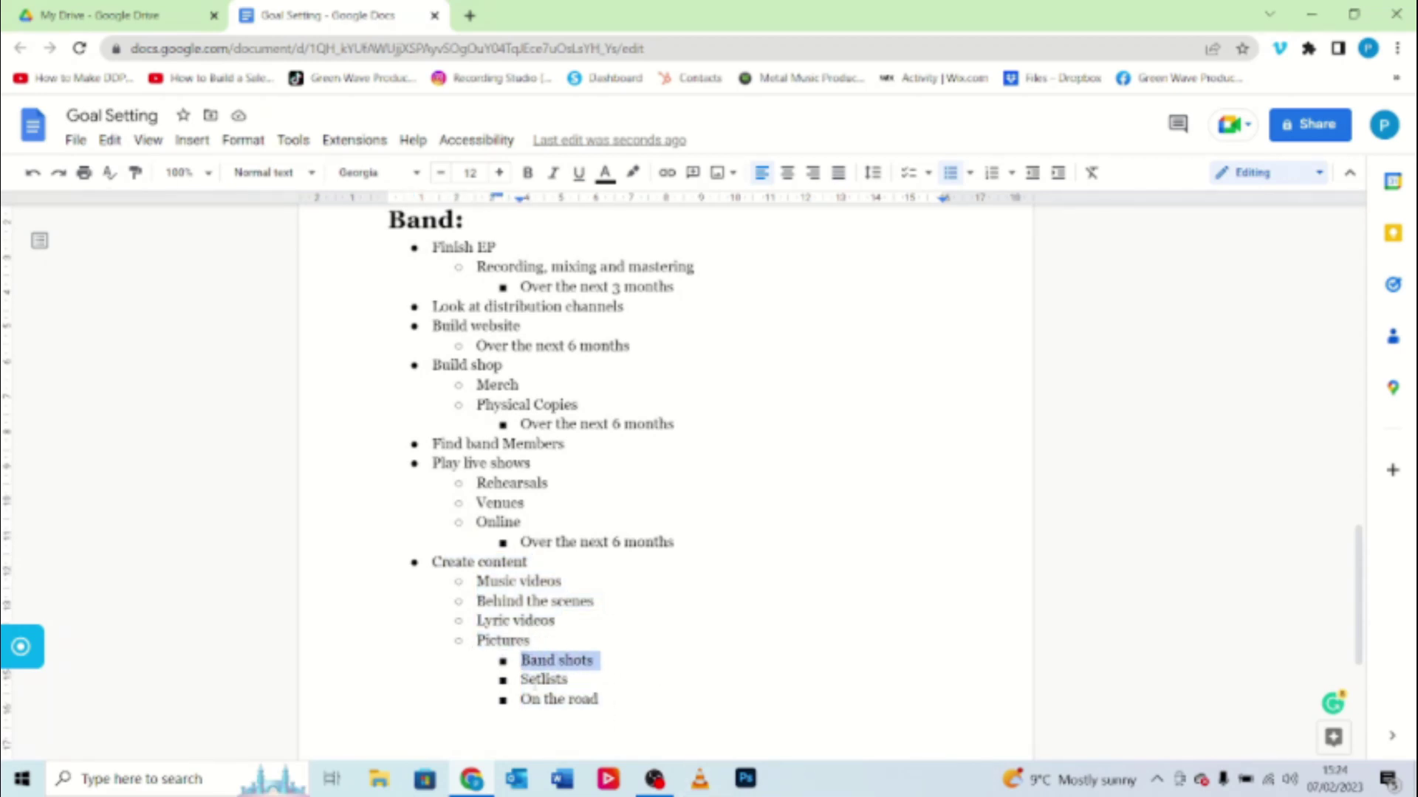
left_click(549, 680)
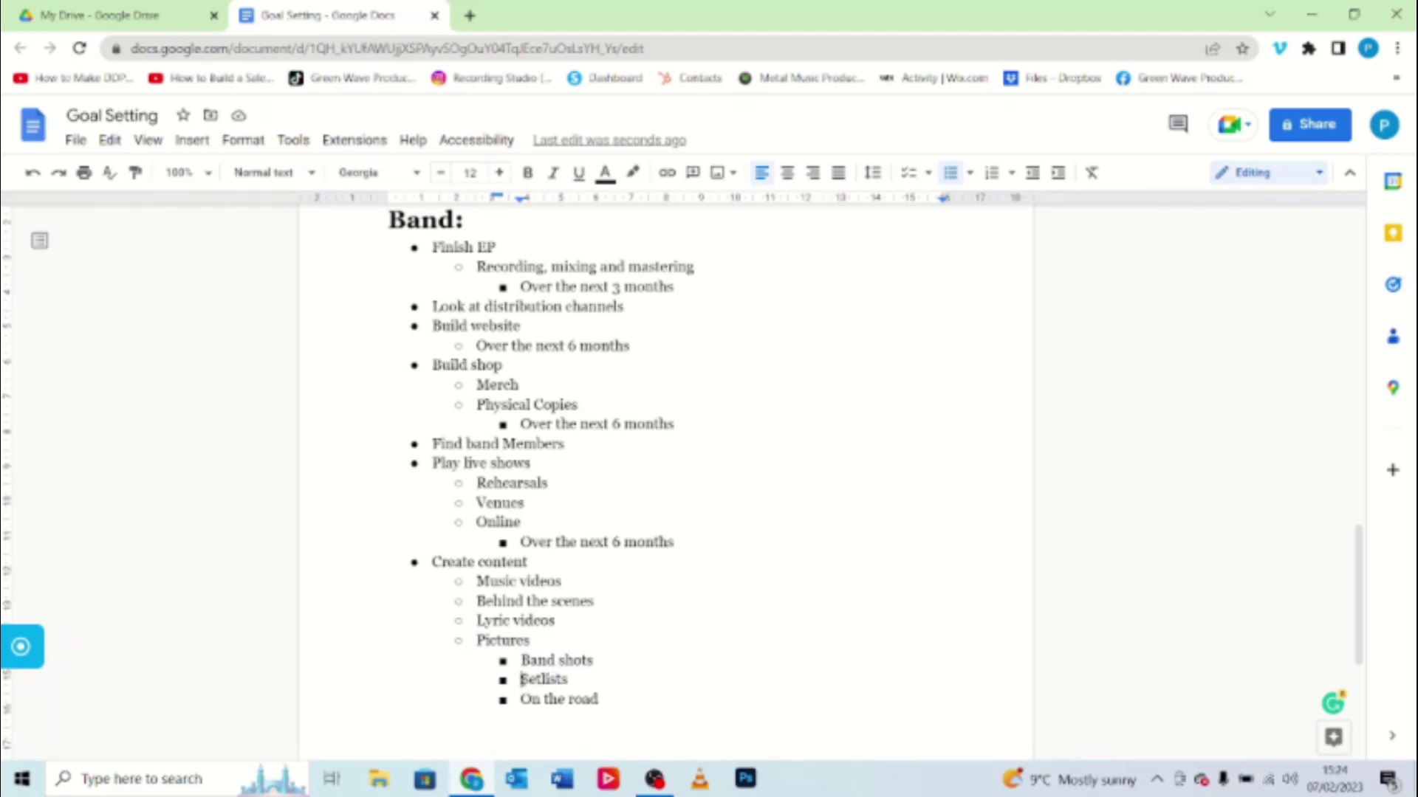
left_click_drag(519, 679, 591, 681)
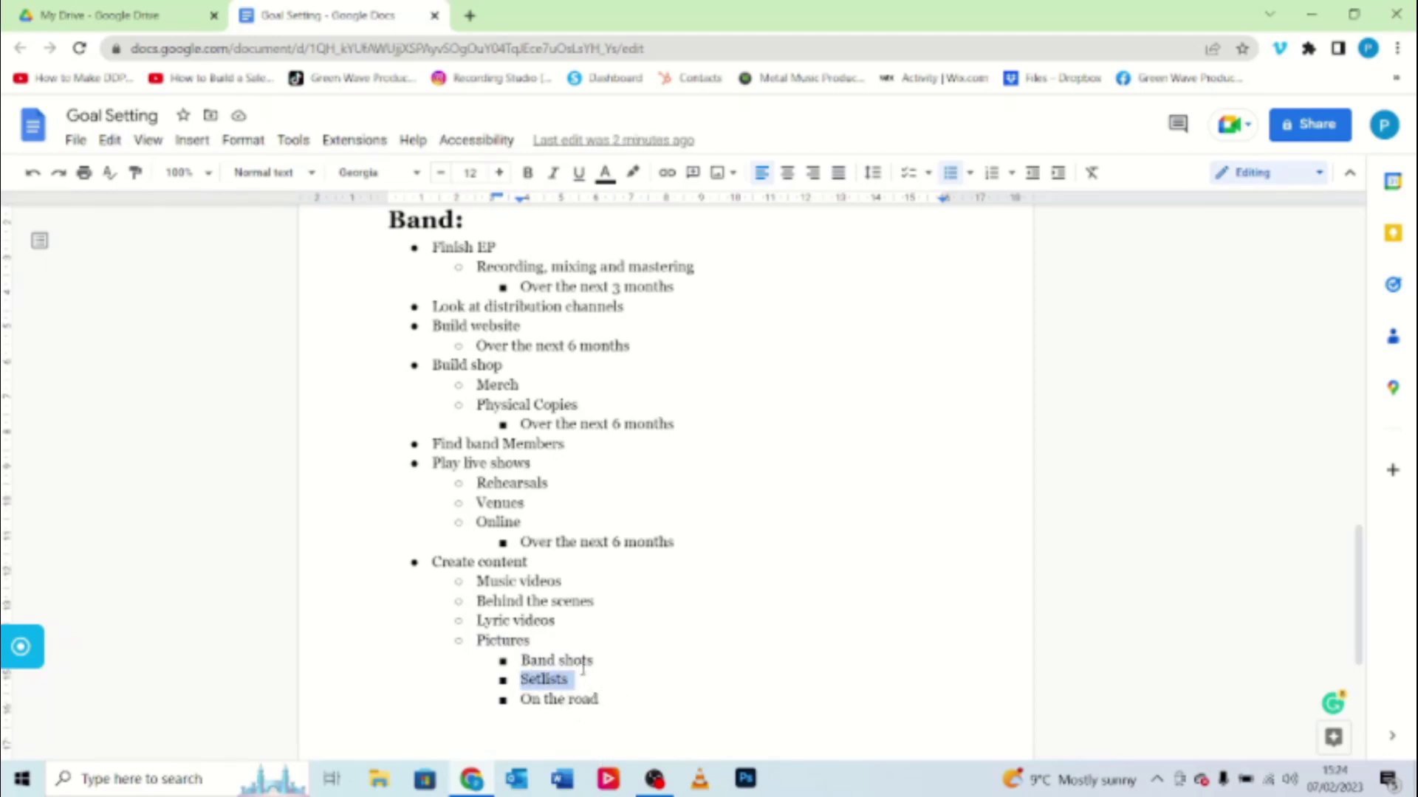
left_click_drag(606, 702, 526, 708)
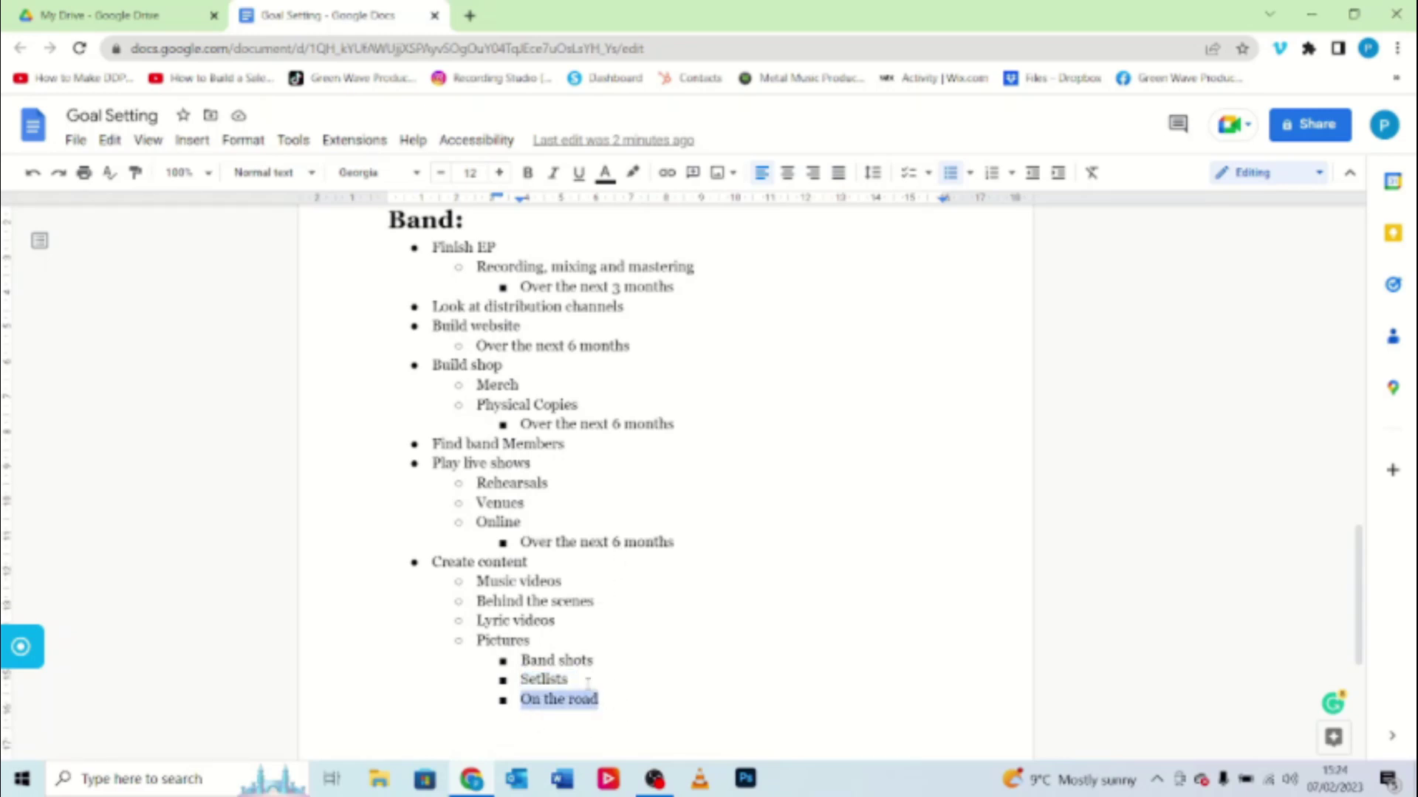
left_click(615, 702)
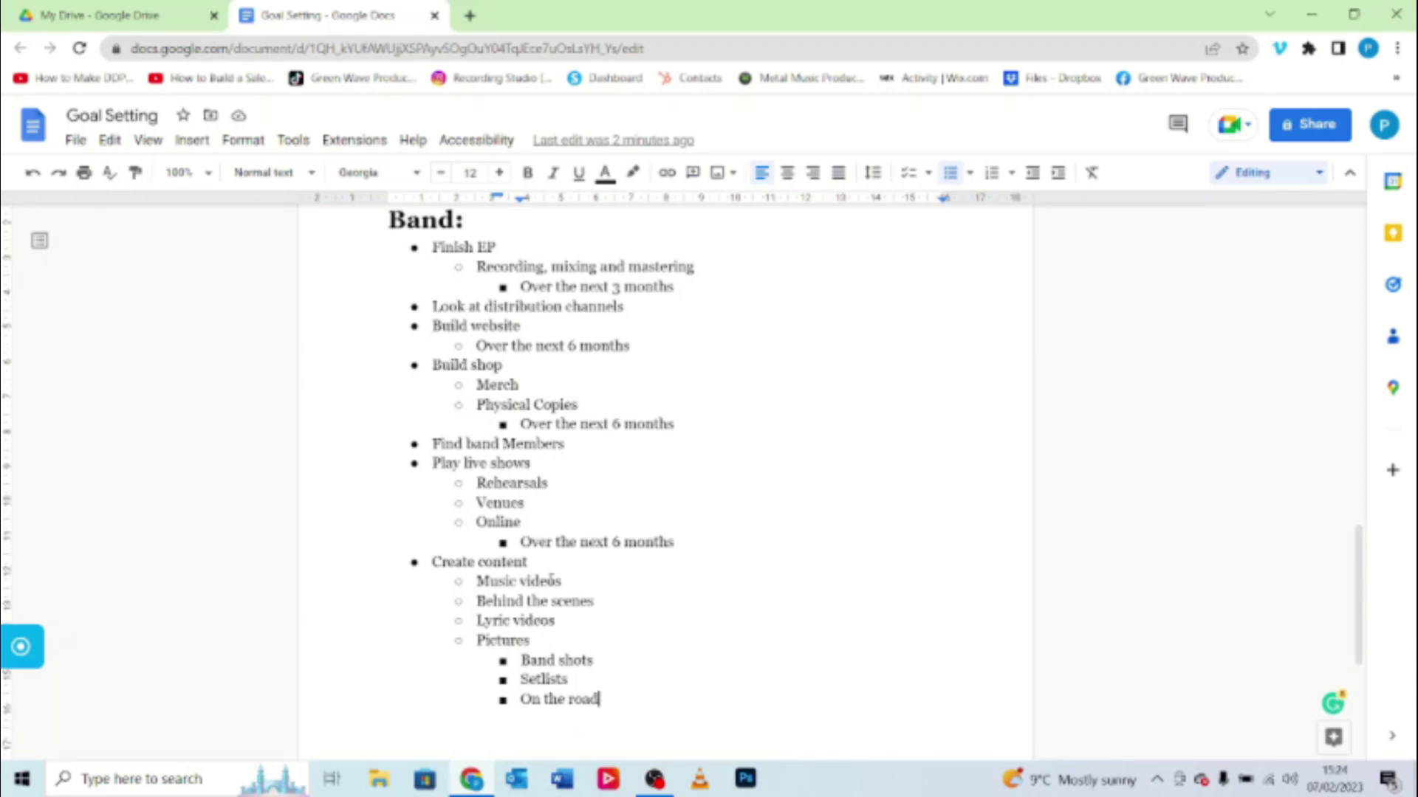
scroll(650, 526, "up", 12)
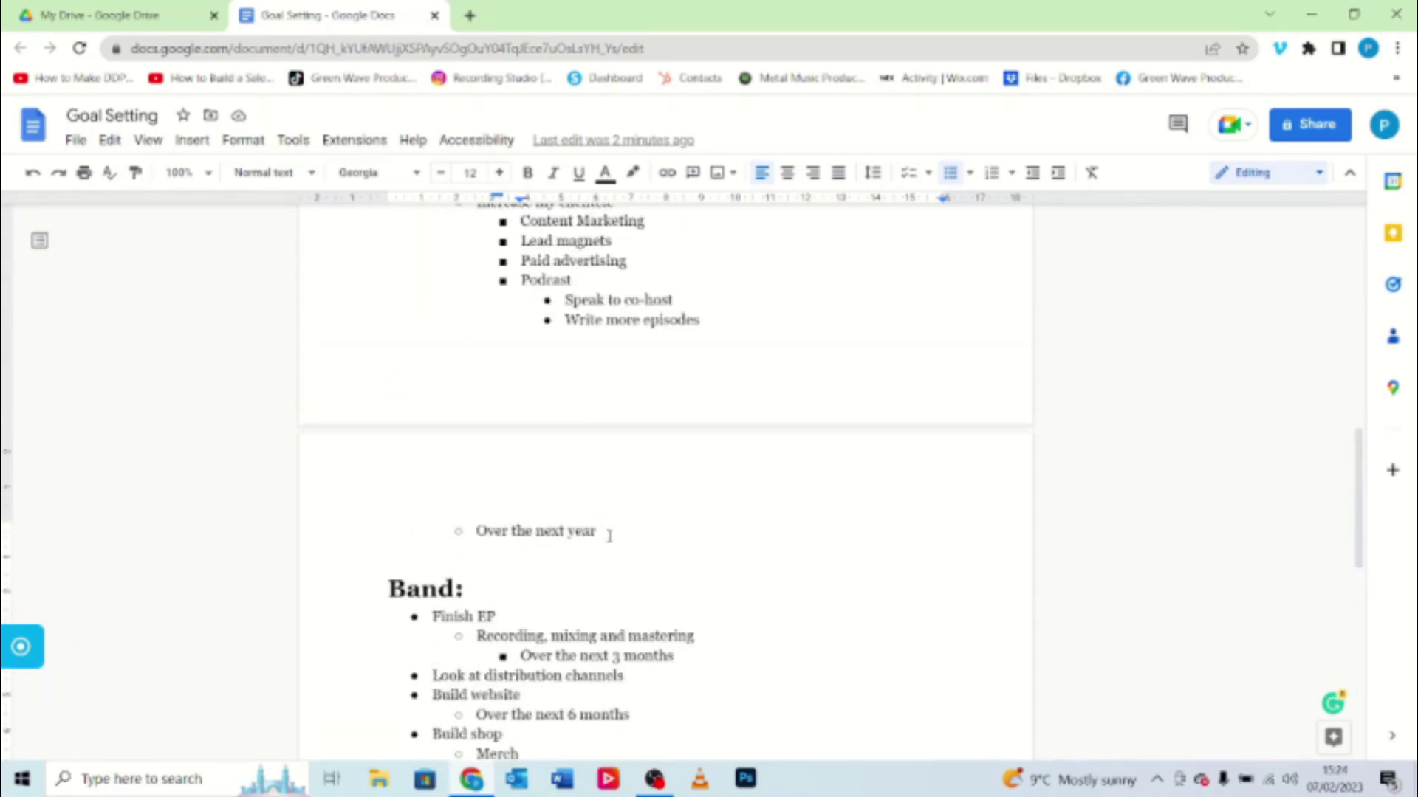
scroll(610, 533, "up", 2)
scroll(602, 554, "down", 12)
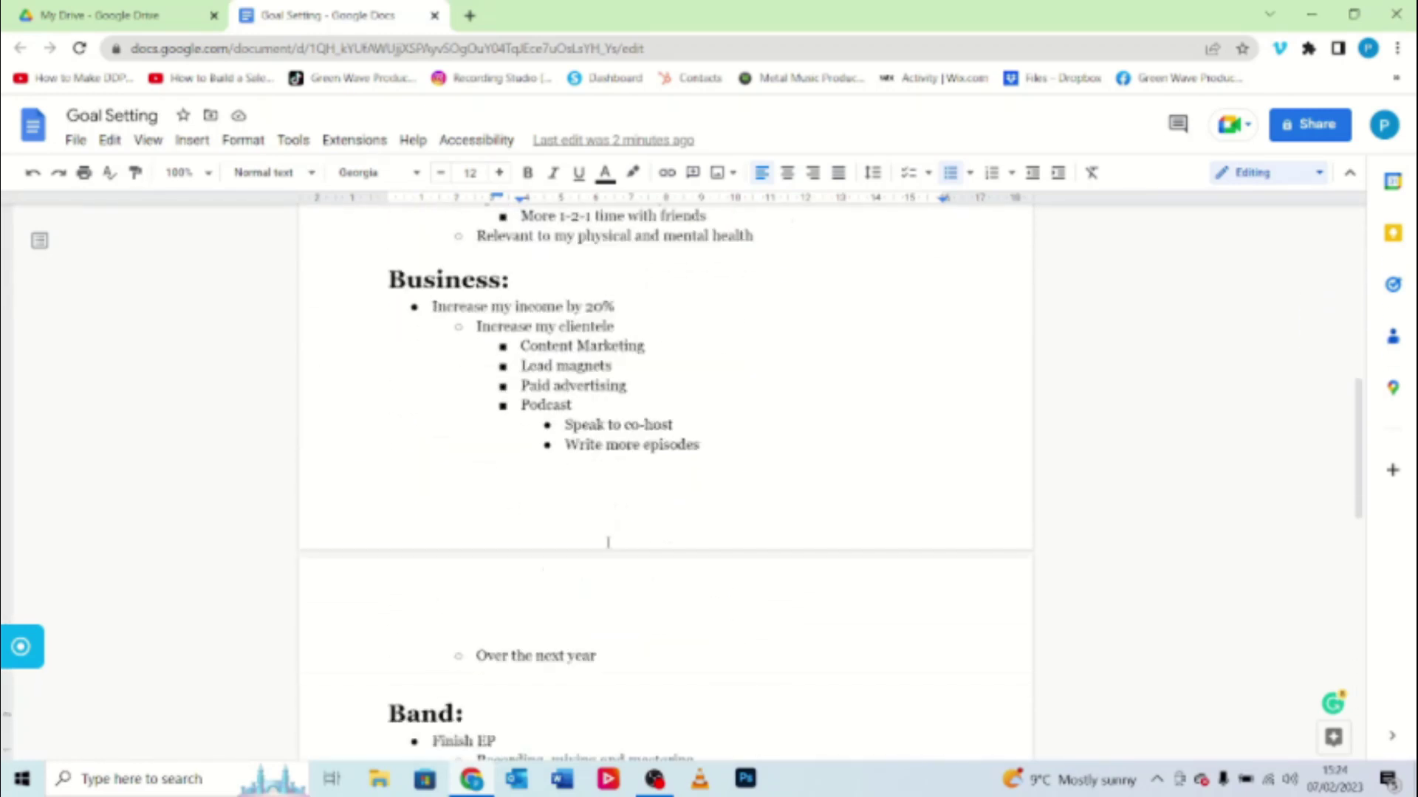
scroll(581, 467, "down", 6)
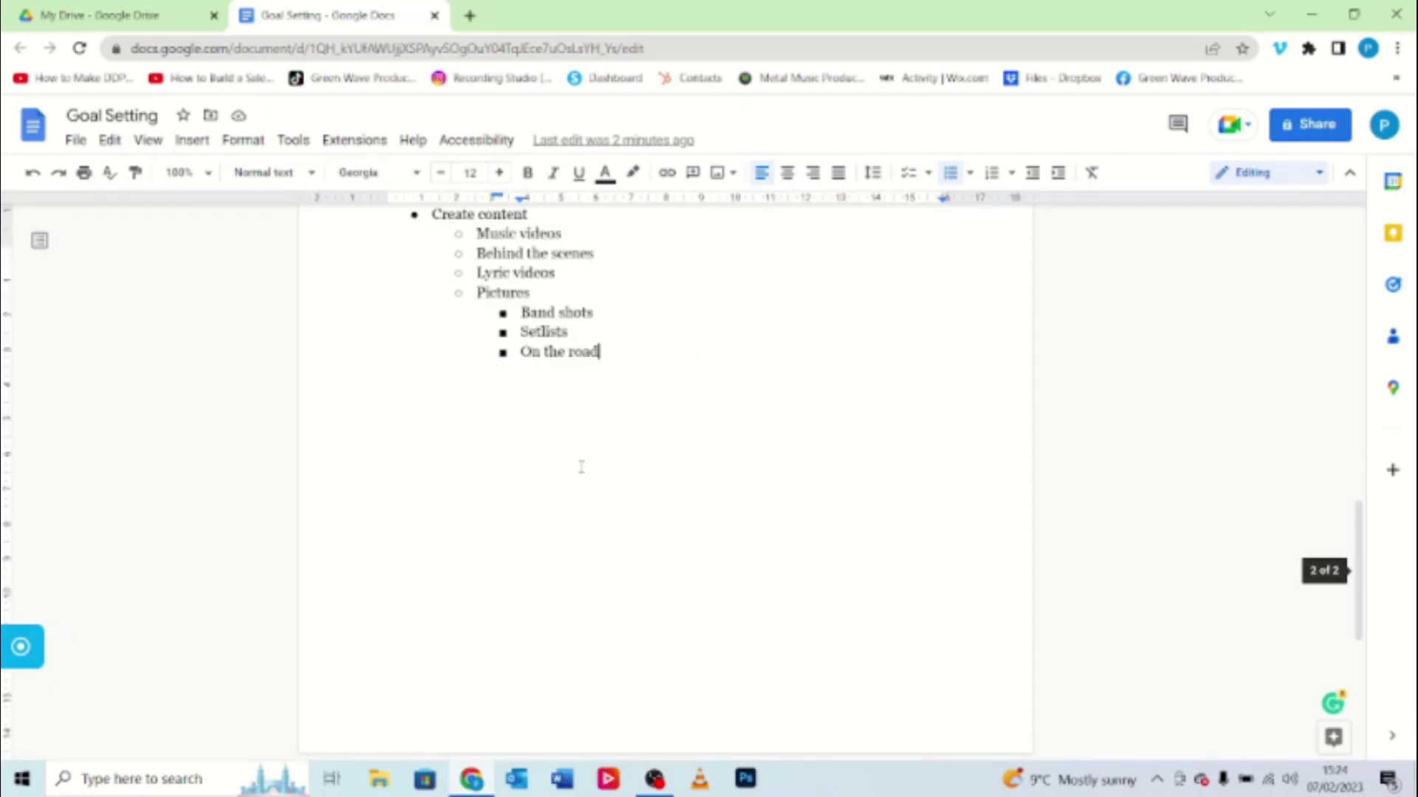
scroll(598, 462, "up", 4)
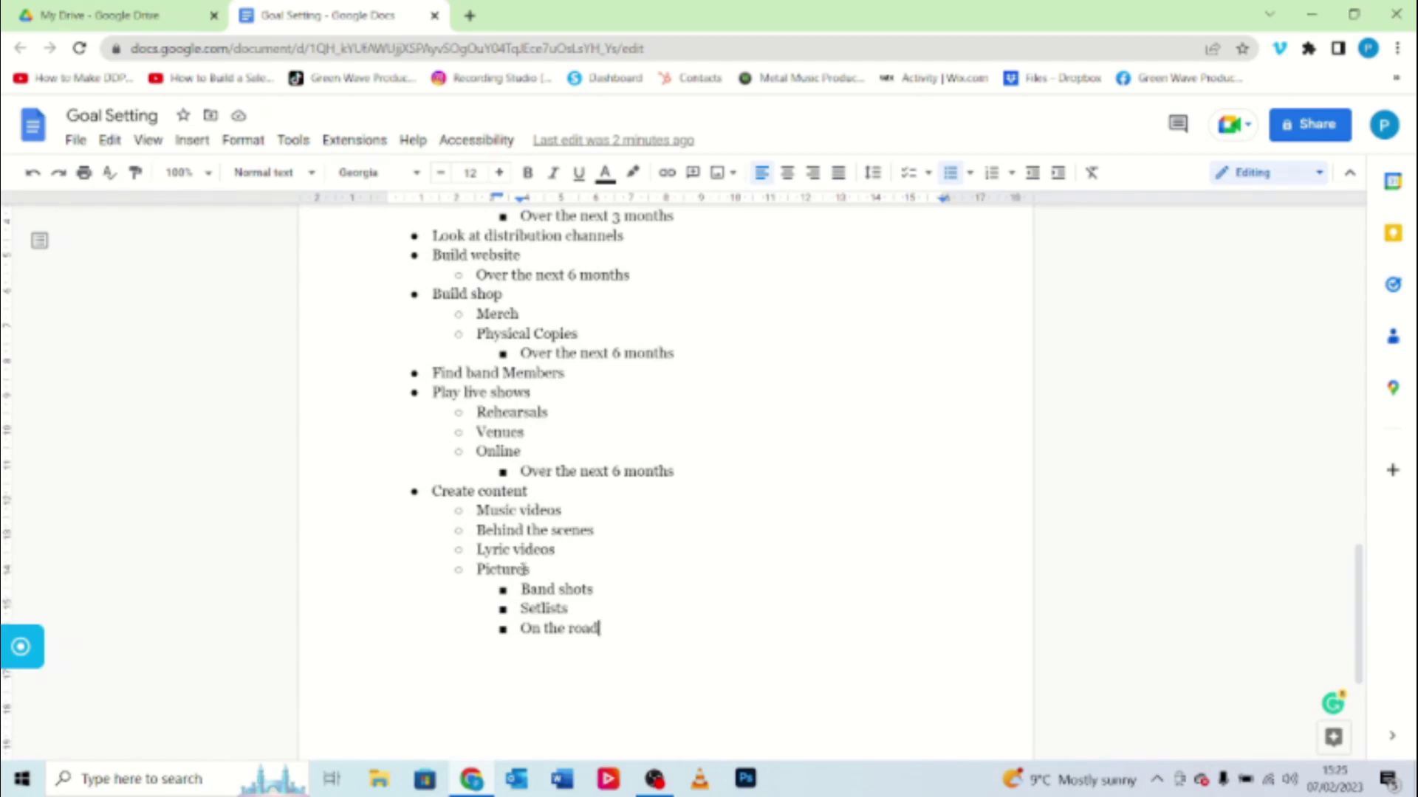
left_click(519, 589)
left_click_drag(535, 600, 604, 626)
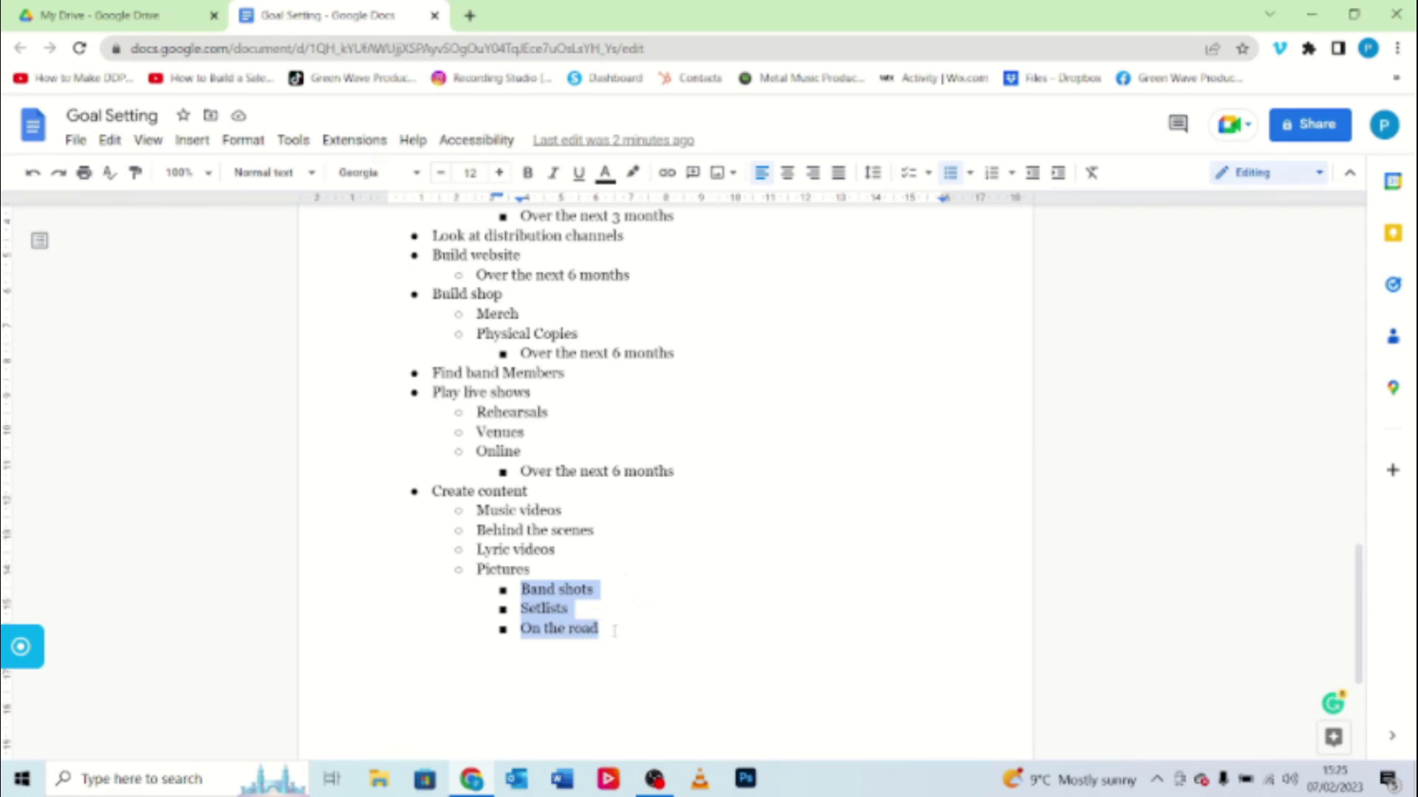
left_click(613, 630)
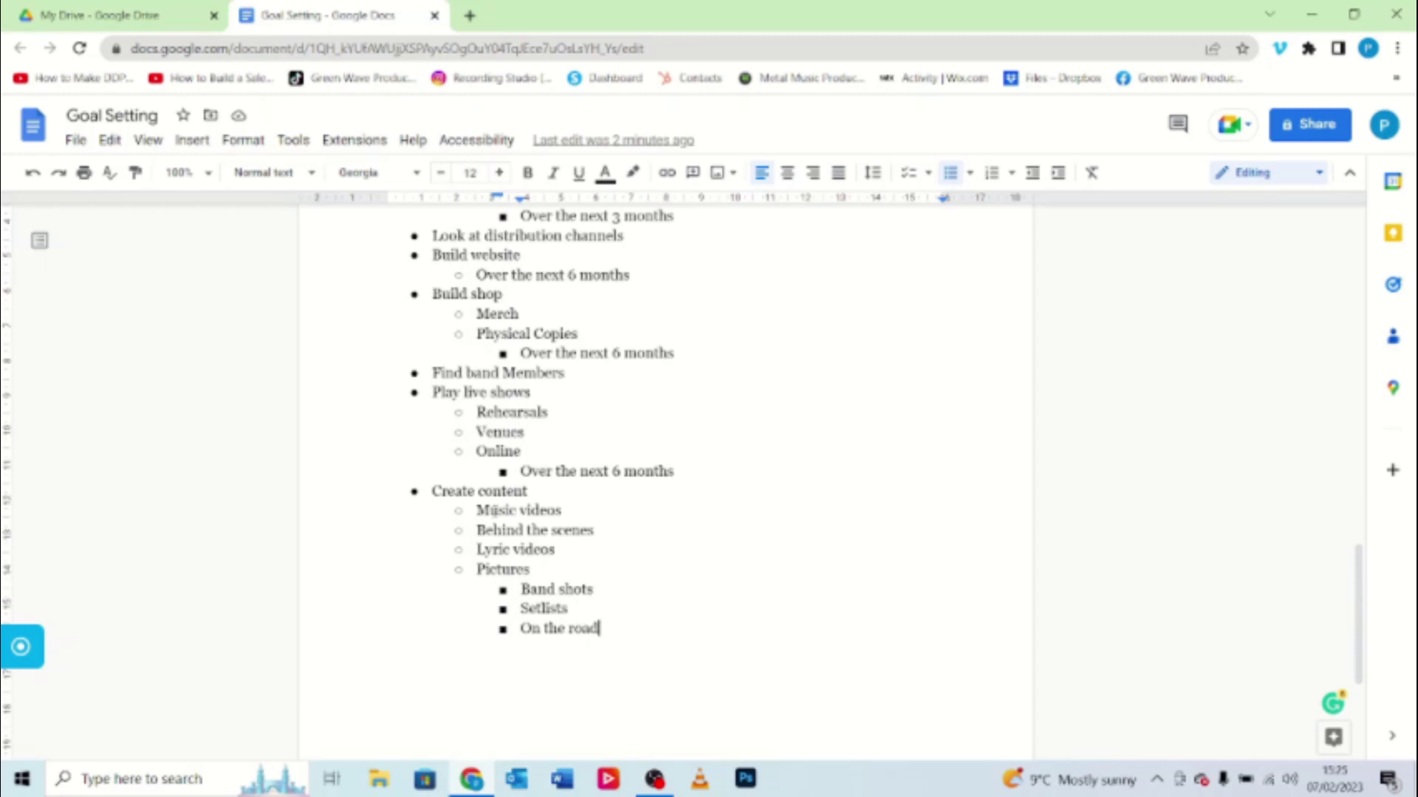
left_click_drag(603, 629, 476, 510)
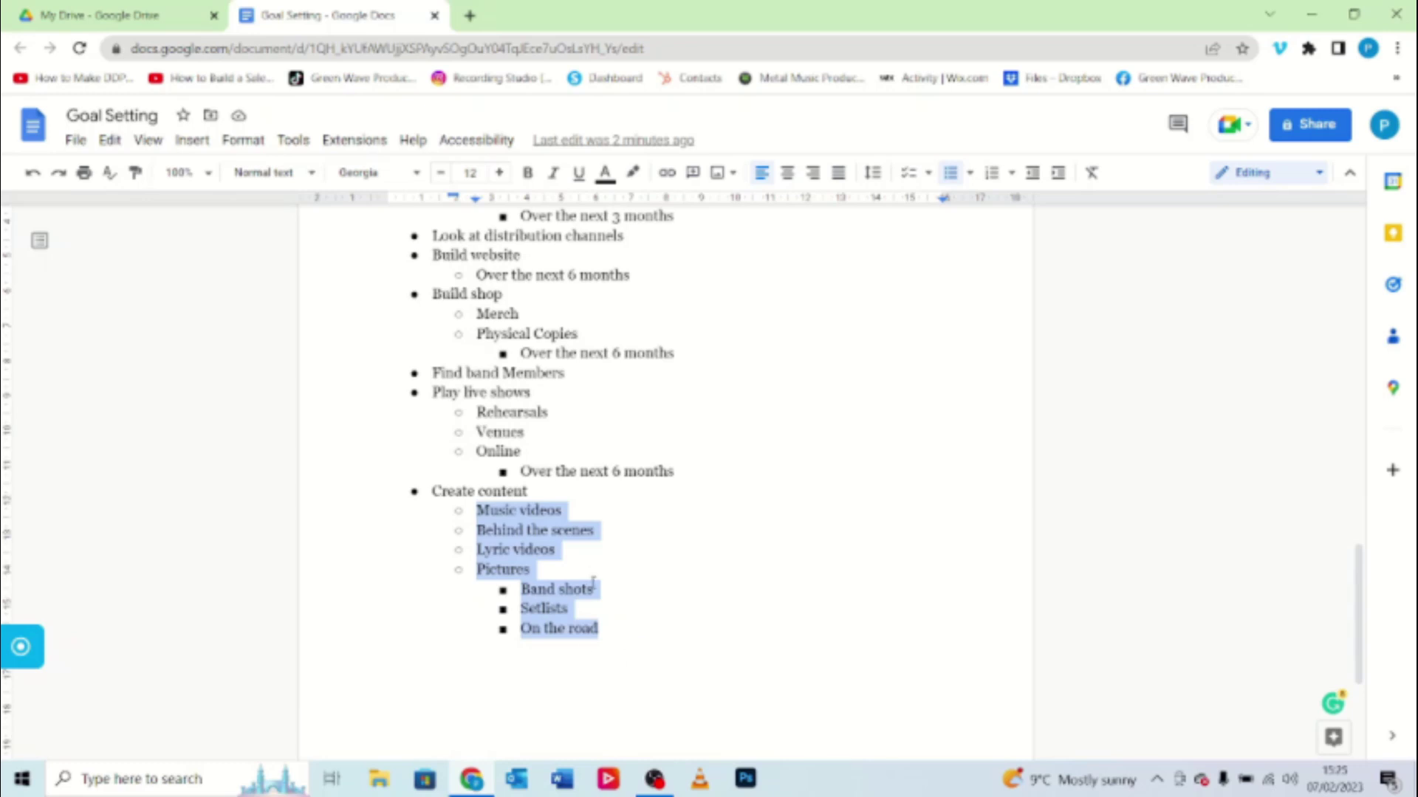
left_click(622, 634)
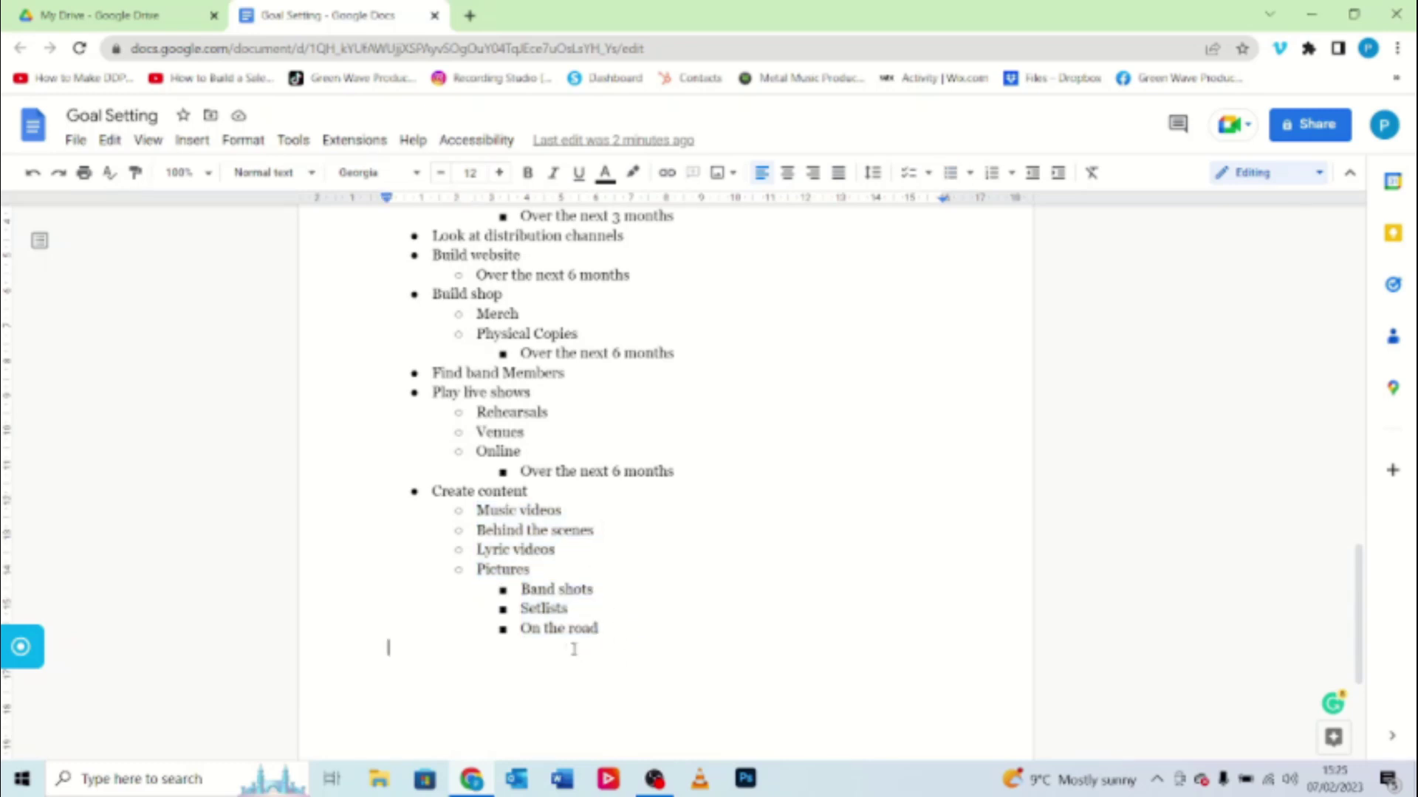
scroll(537, 561, "up", 7)
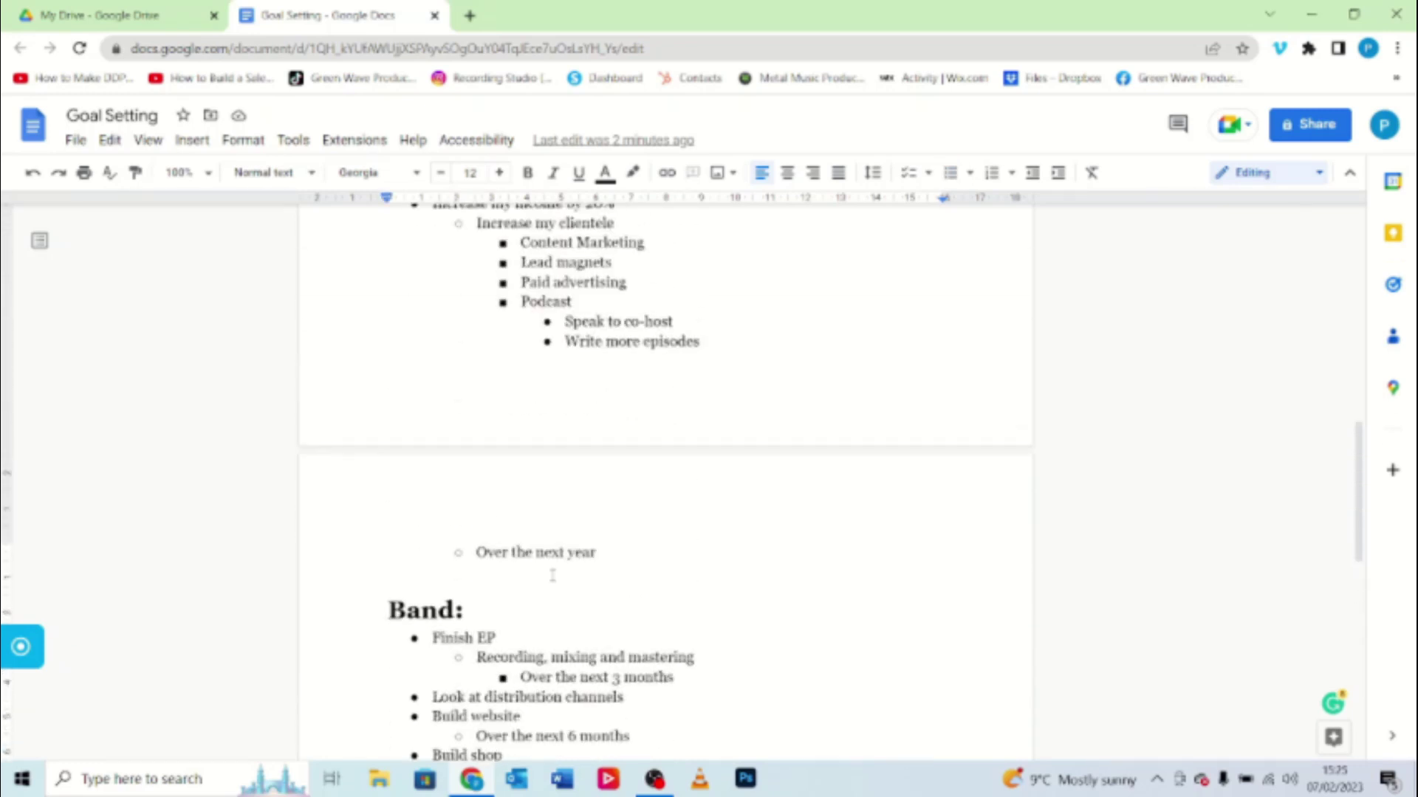
scroll(553, 576, "up", 4)
scroll(552, 575, "up", 6)
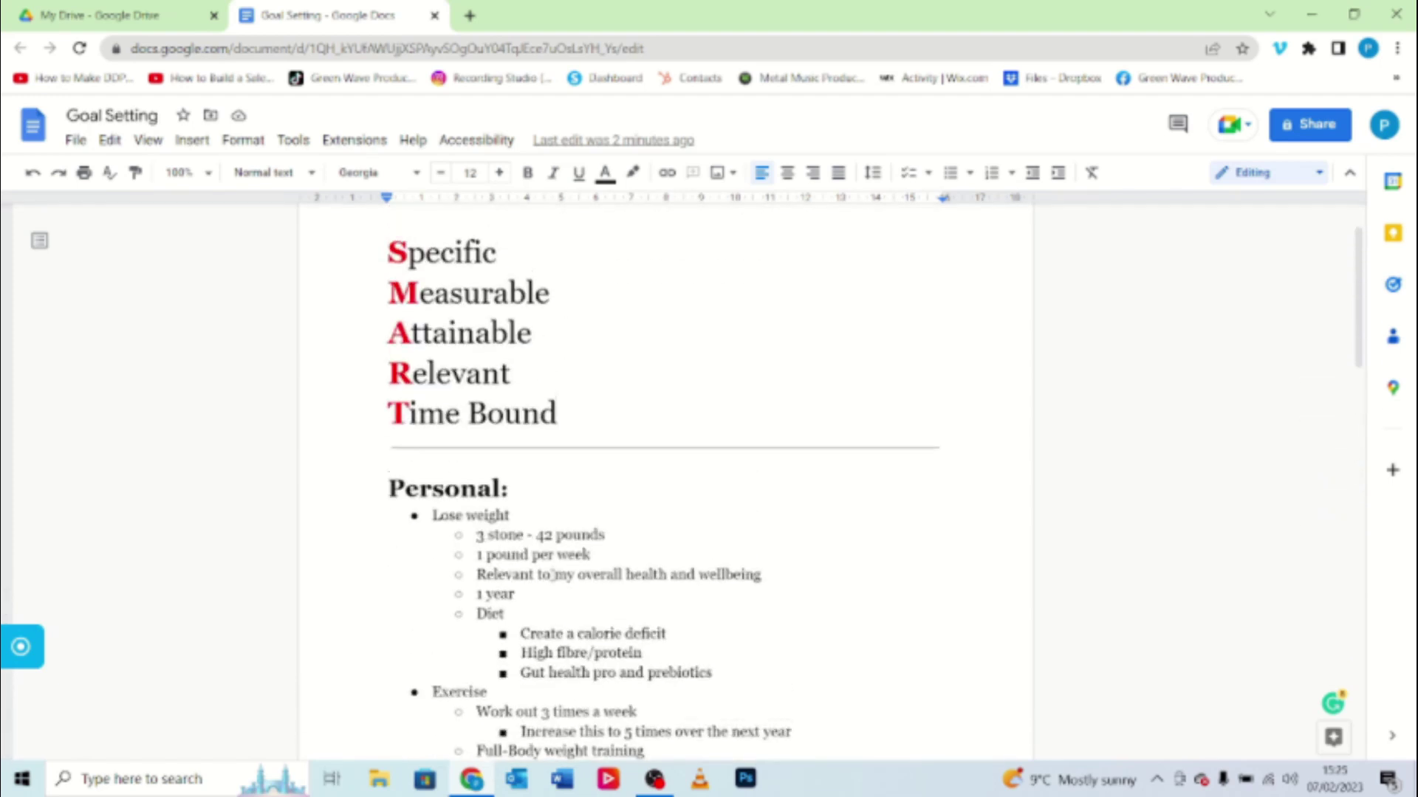
scroll(552, 575, "down", 4)
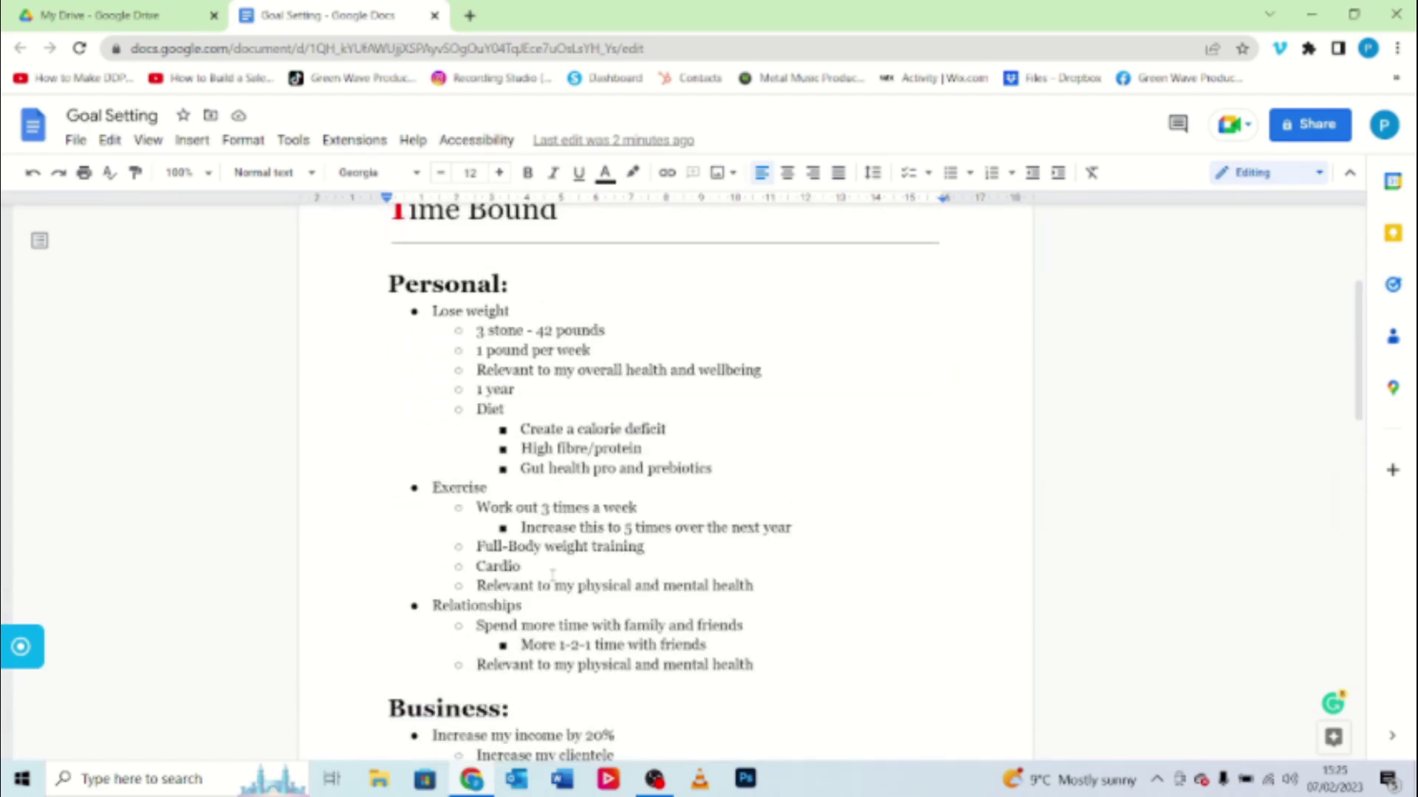
scroll(552, 575, "down", 8)
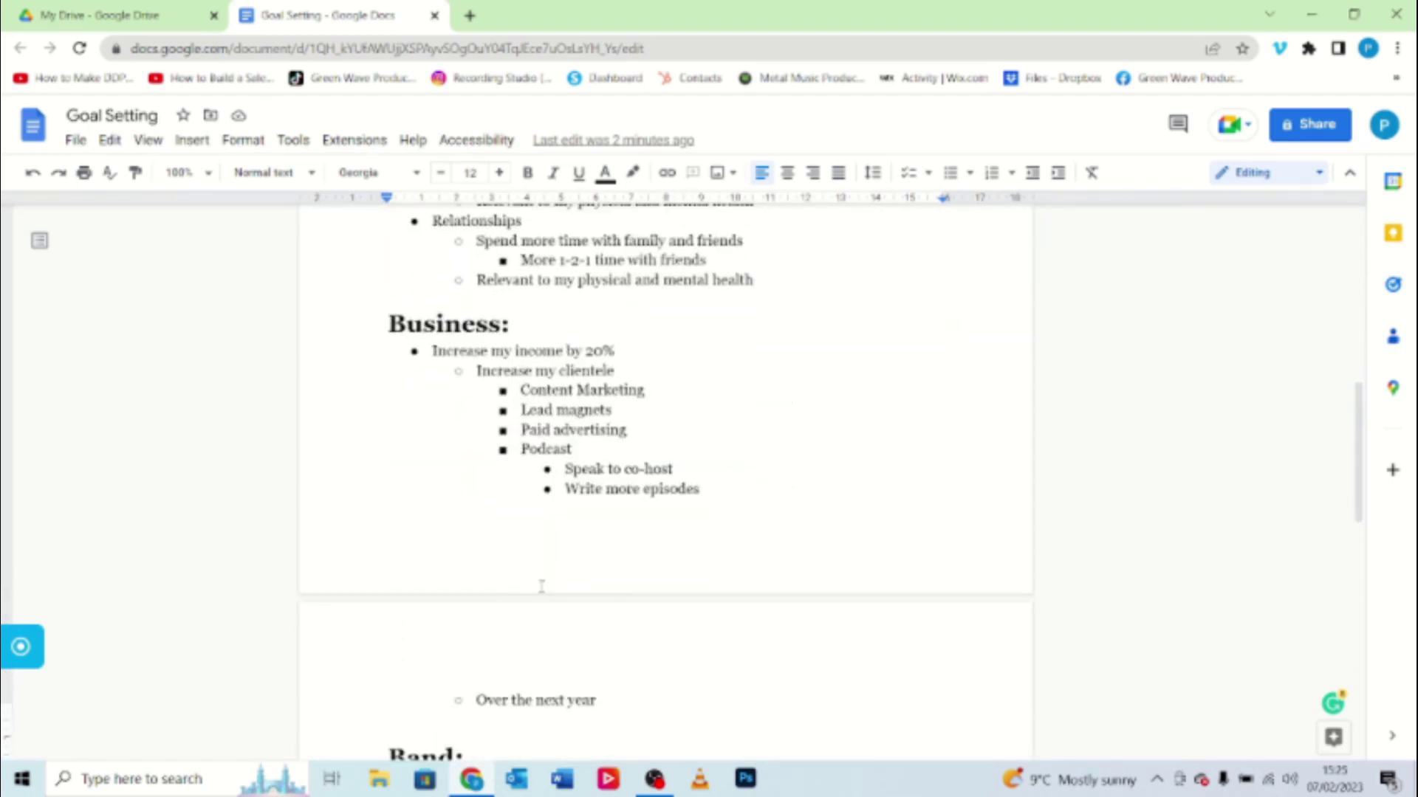
scroll(530, 588, "down", 5)
scroll(531, 588, "up", 9)
scroll(530, 588, "up", 5)
scroll(530, 589, "down", 2)
scroll(620, 561, "up", 2)
scroll(620, 560, "up", 3)
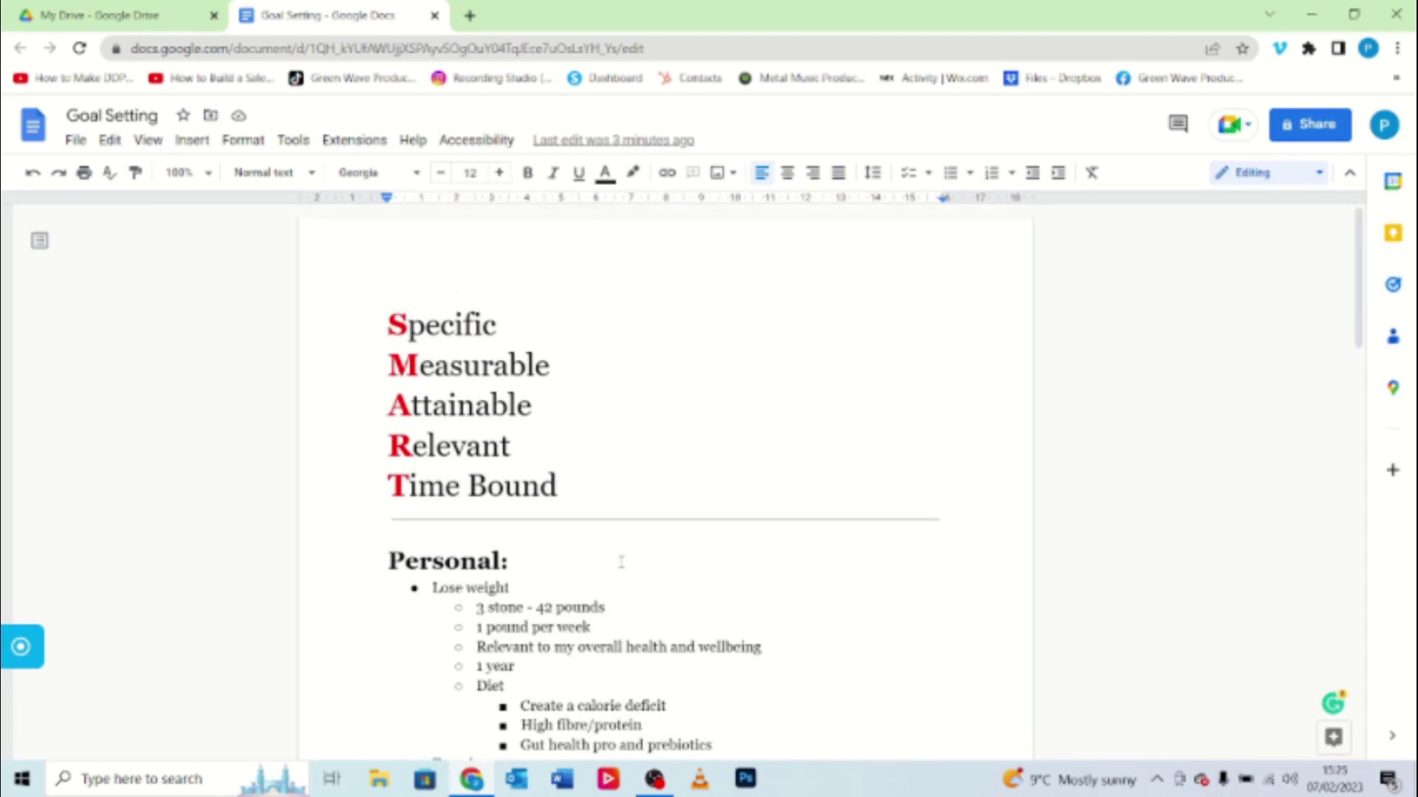
scroll(621, 561, "down", 2)
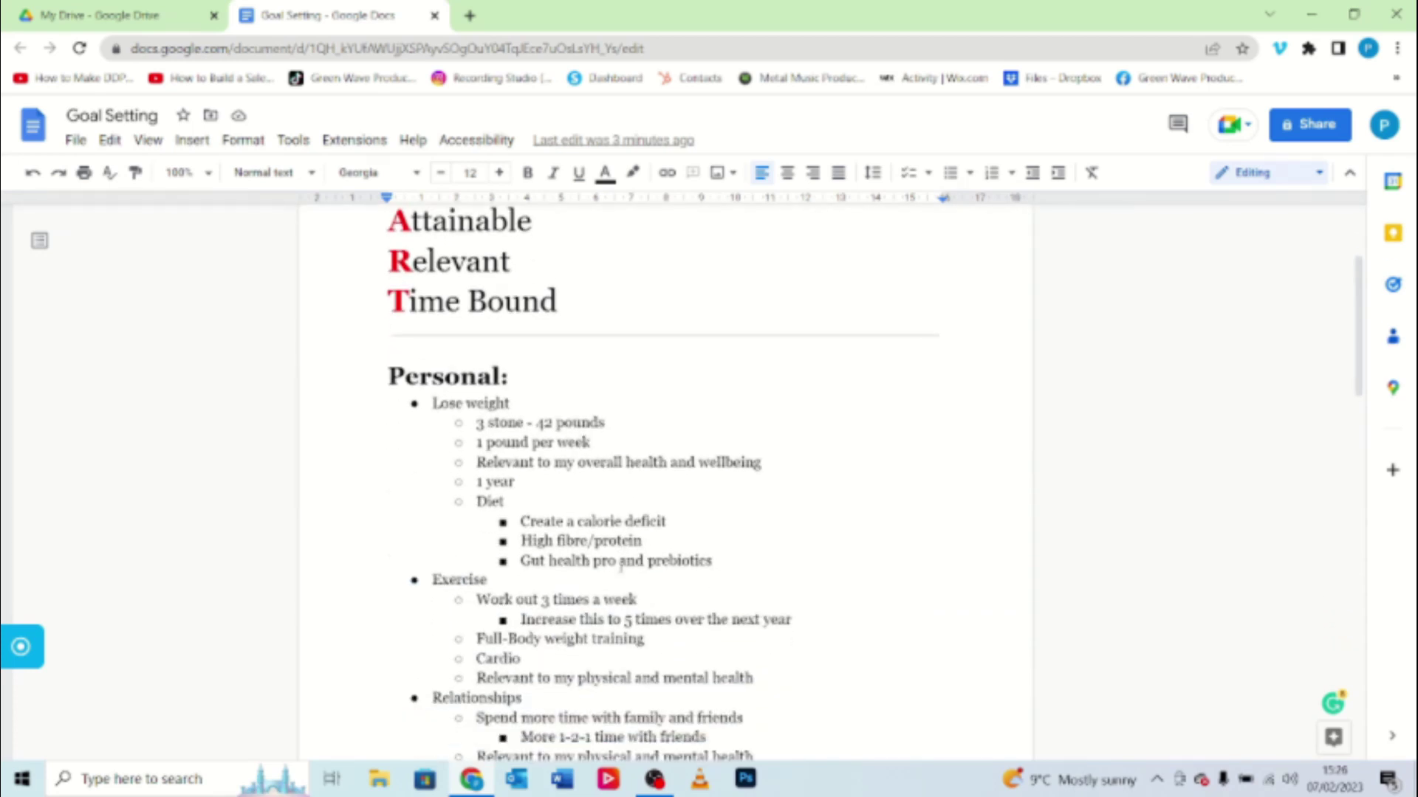